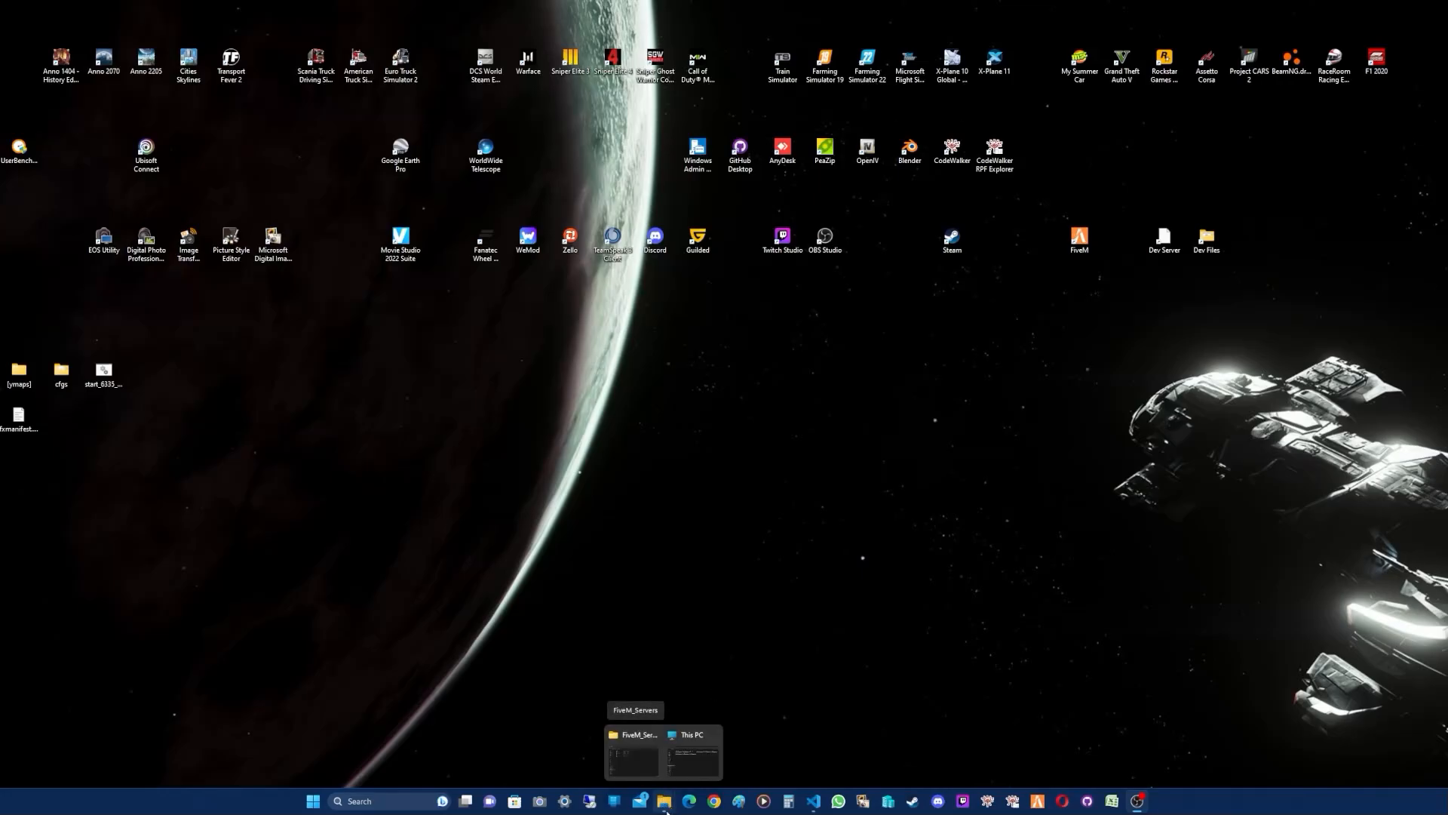
Step: Bring up the already open FiveM_Servers and This PC windows of File Explorer near the centre of the desktop
left_click(623, 751)
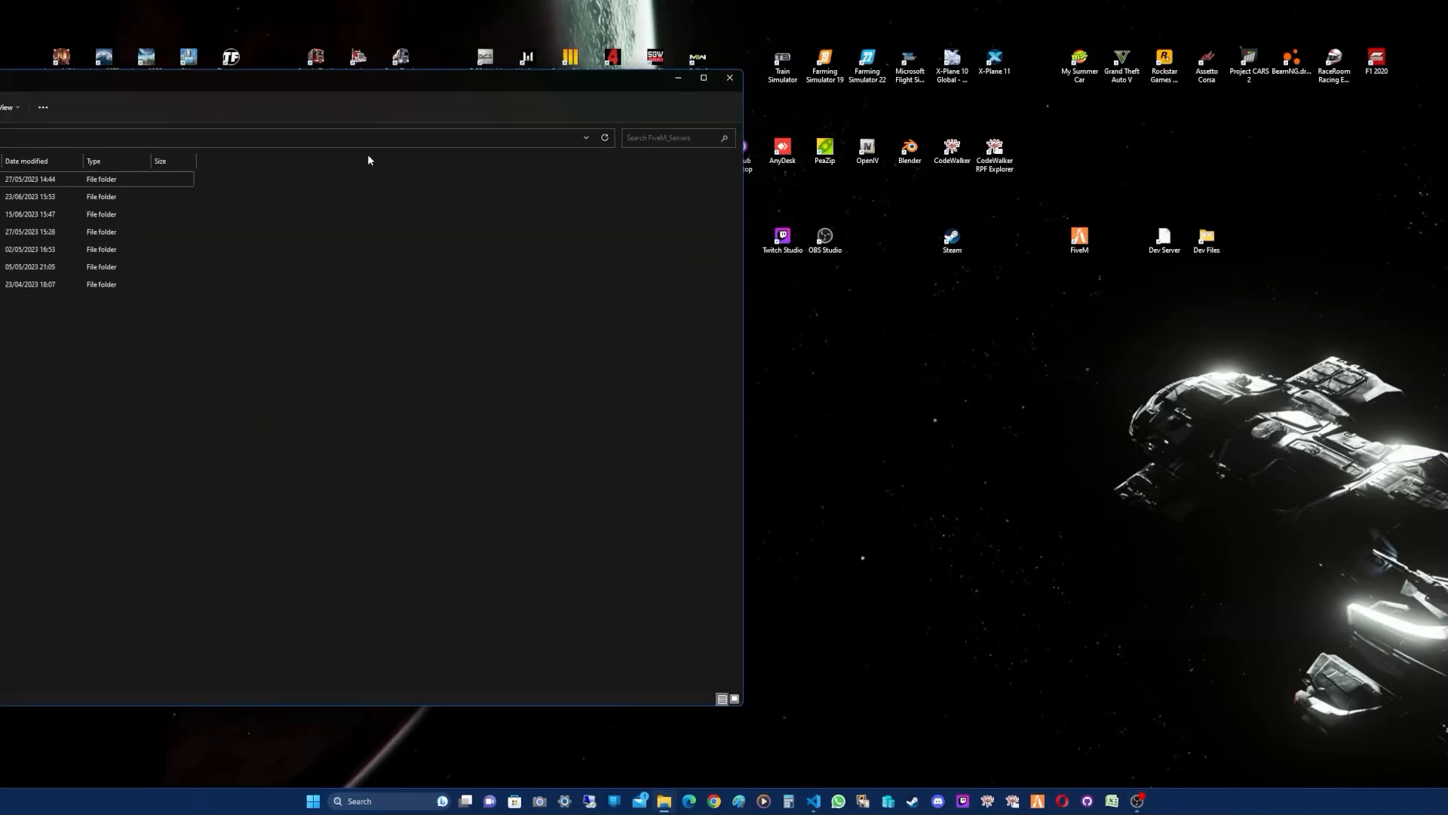
left_click_drag(417, 86, 934, 59)
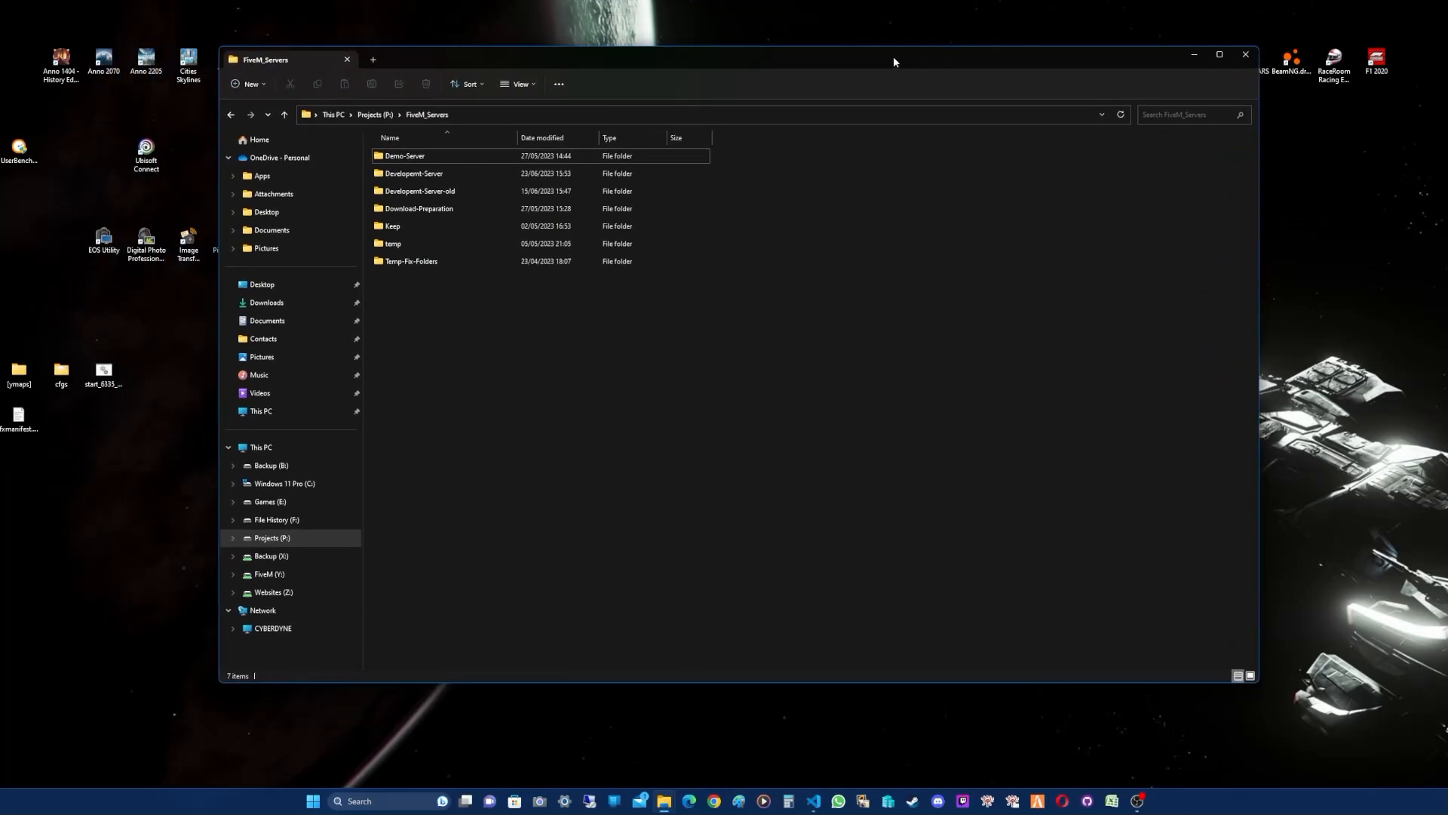
mouse_move(663, 799)
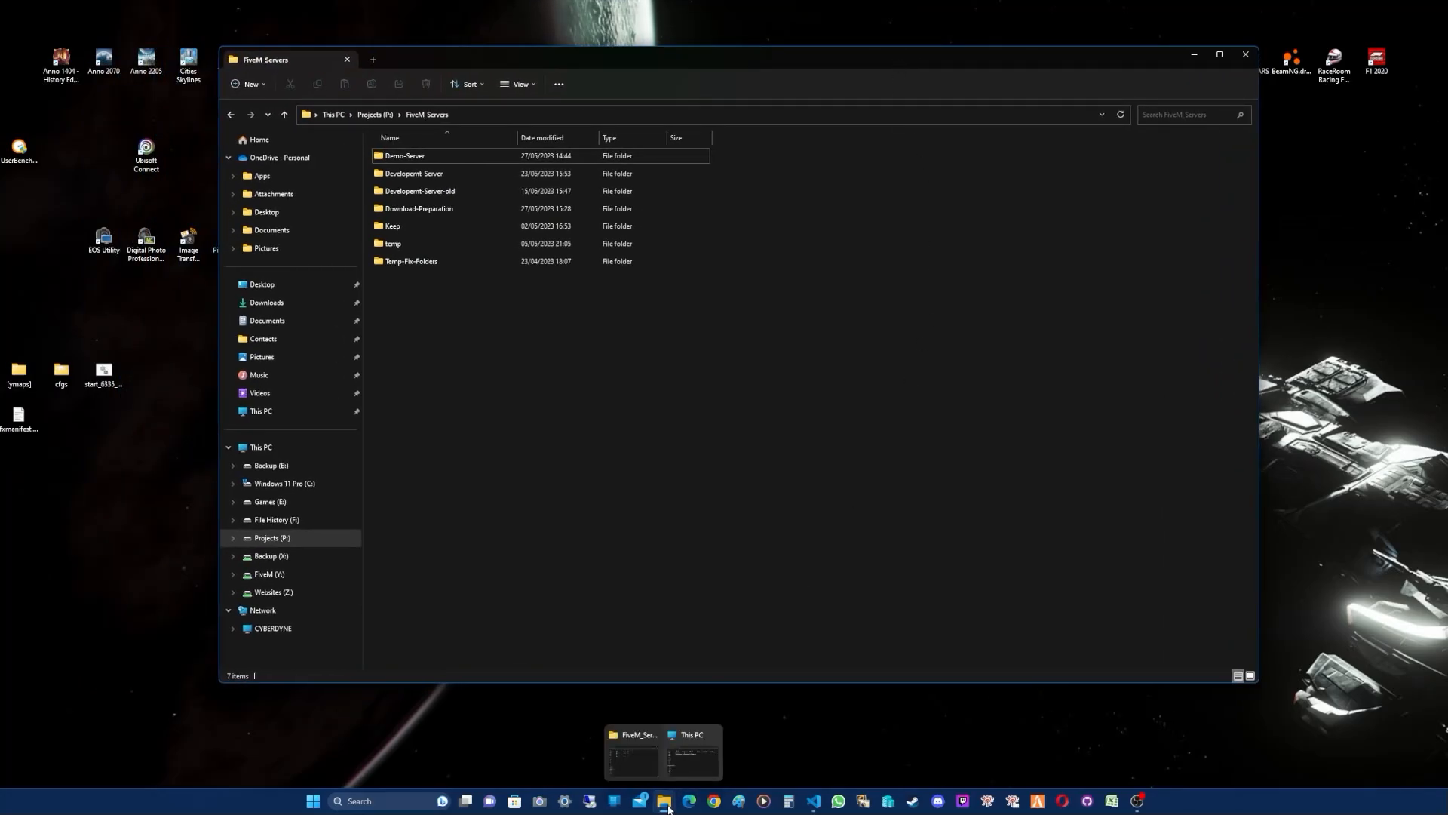
left_click(672, 739)
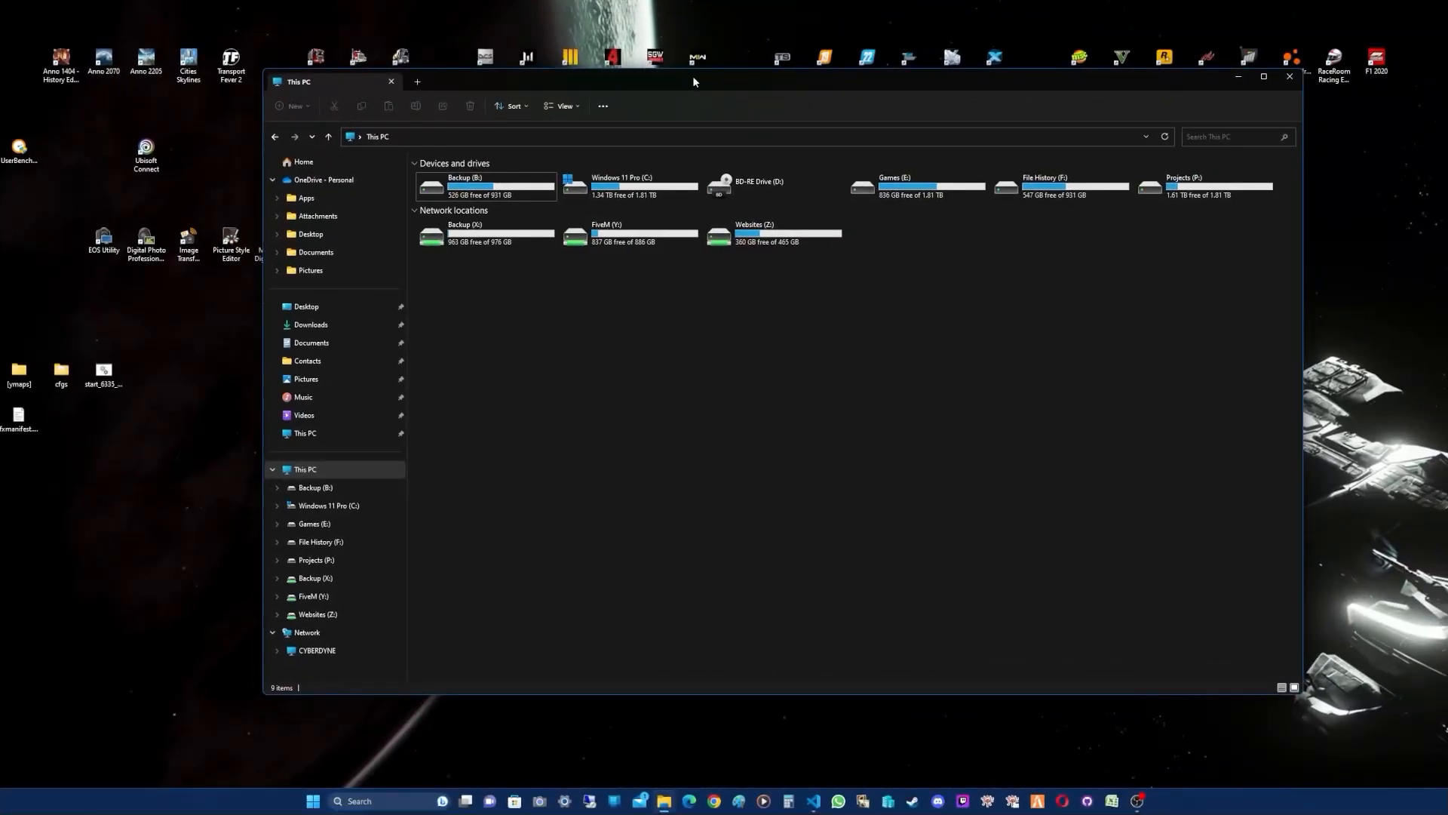
left_click_drag(703, 79, 649, 74)
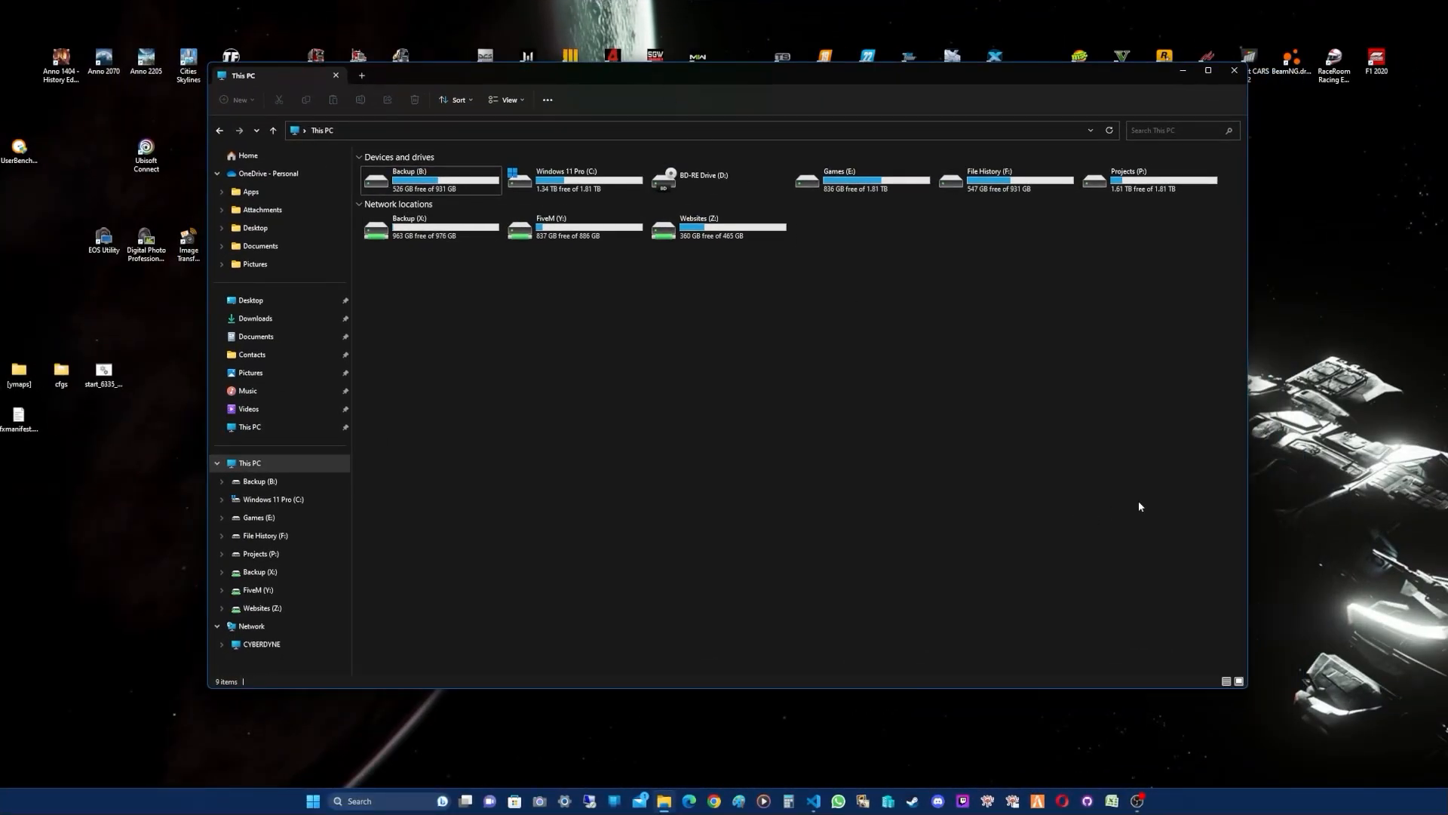
Step: Open the Developemt-Server folder inside FiveM_Servers on the Projects (P:) drive
double_click(1130, 189)
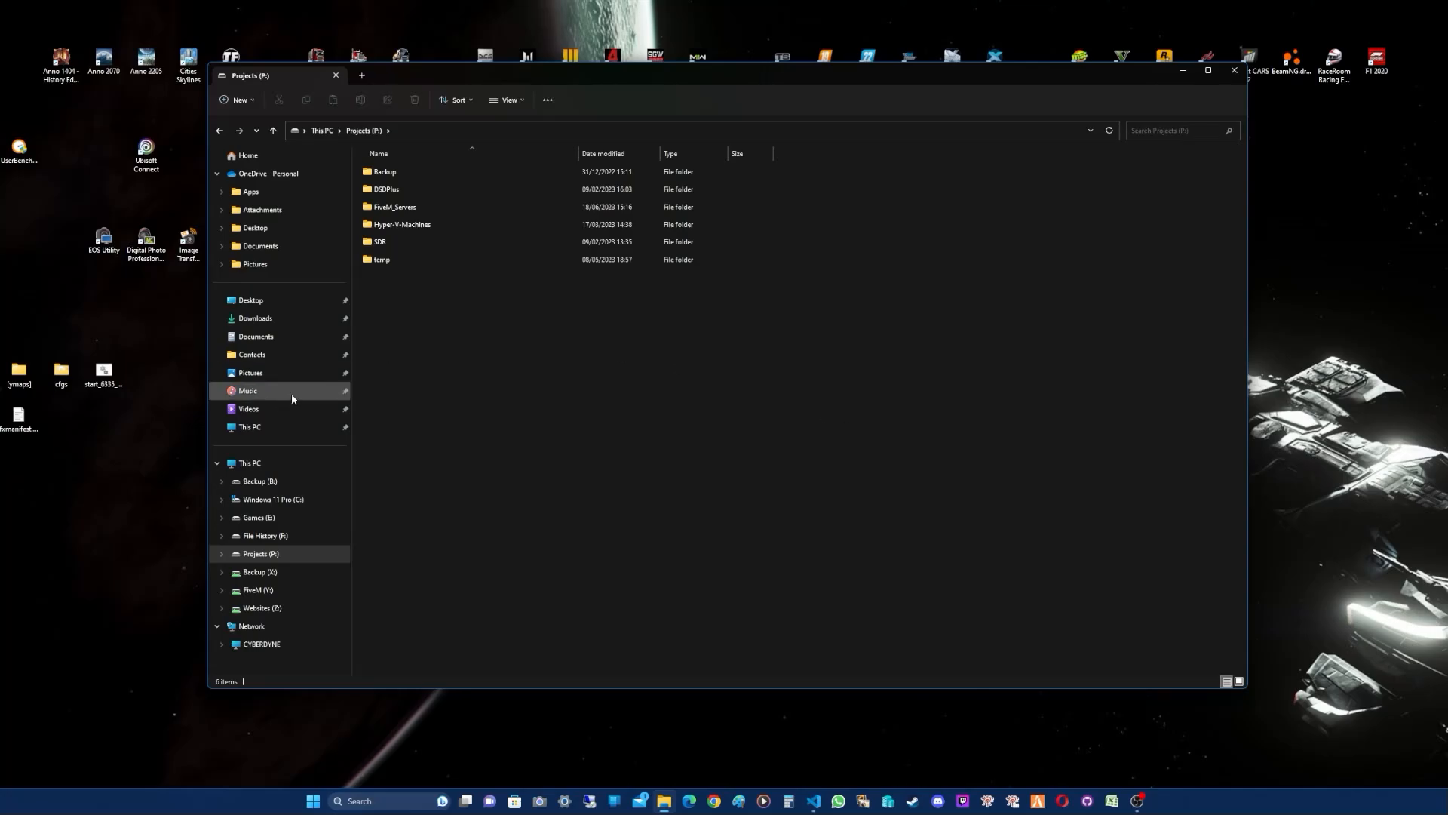
left_click_drag(549, 69, 630, 51)
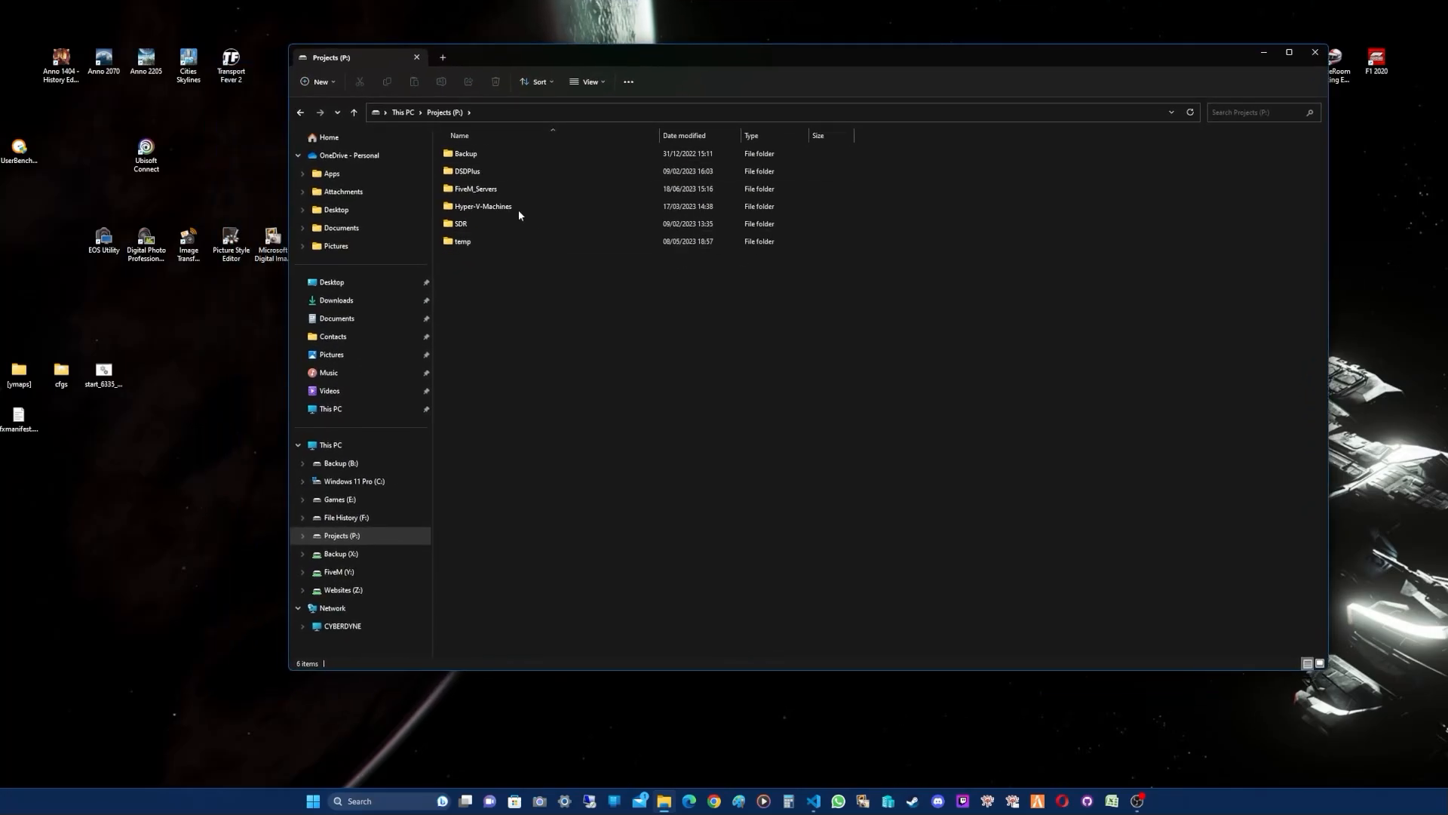
left_click(471, 192)
double_click(471, 192)
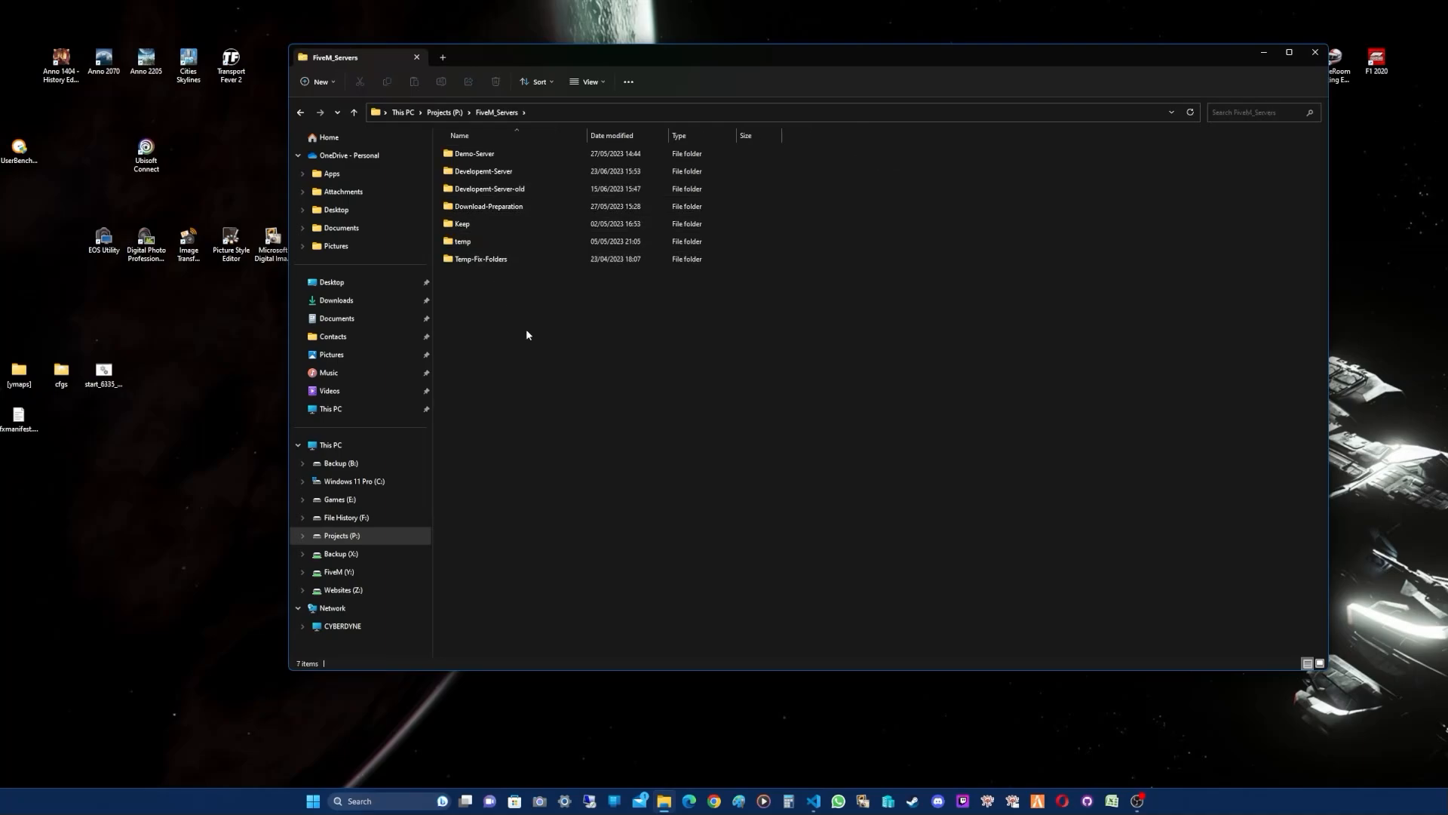
double_click(472, 172)
left_click_drag(568, 59, 594, 79)
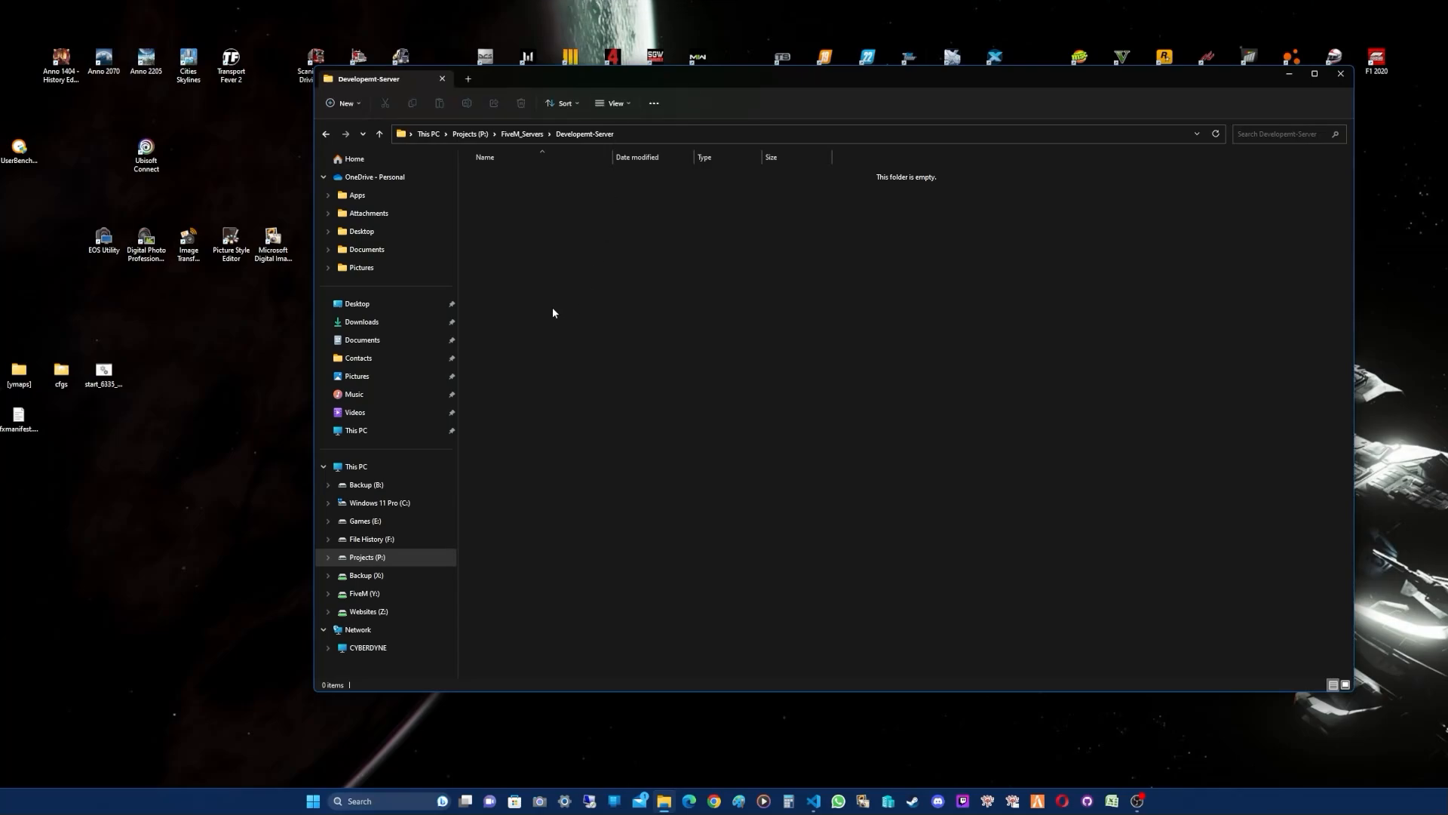
Step: Create a new folder named qbcore-framework in the Developemt-Server folder
right_click(531, 238)
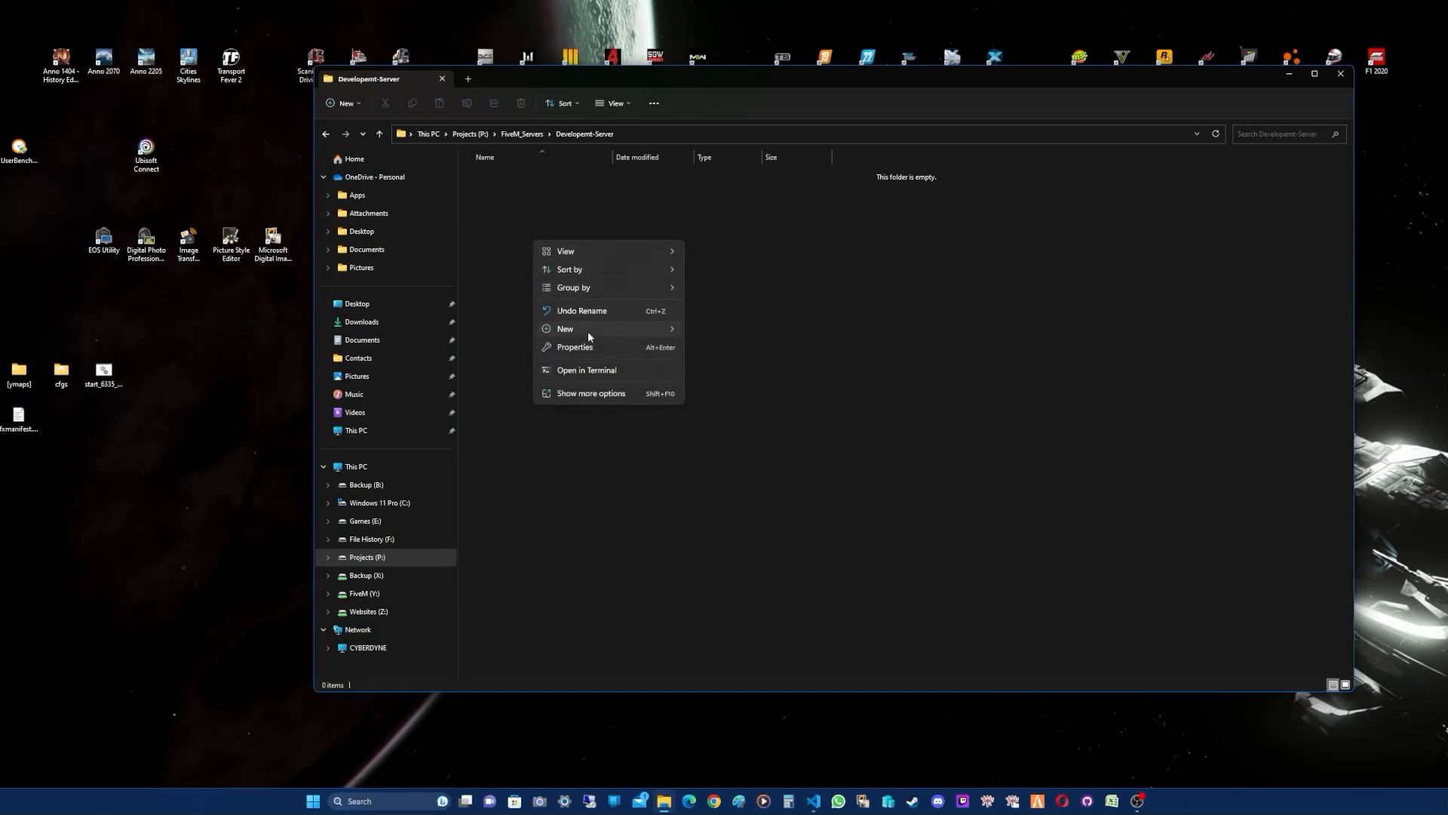
mouse_move(588, 335)
left_click(709, 325)
type("qbcore-fra")
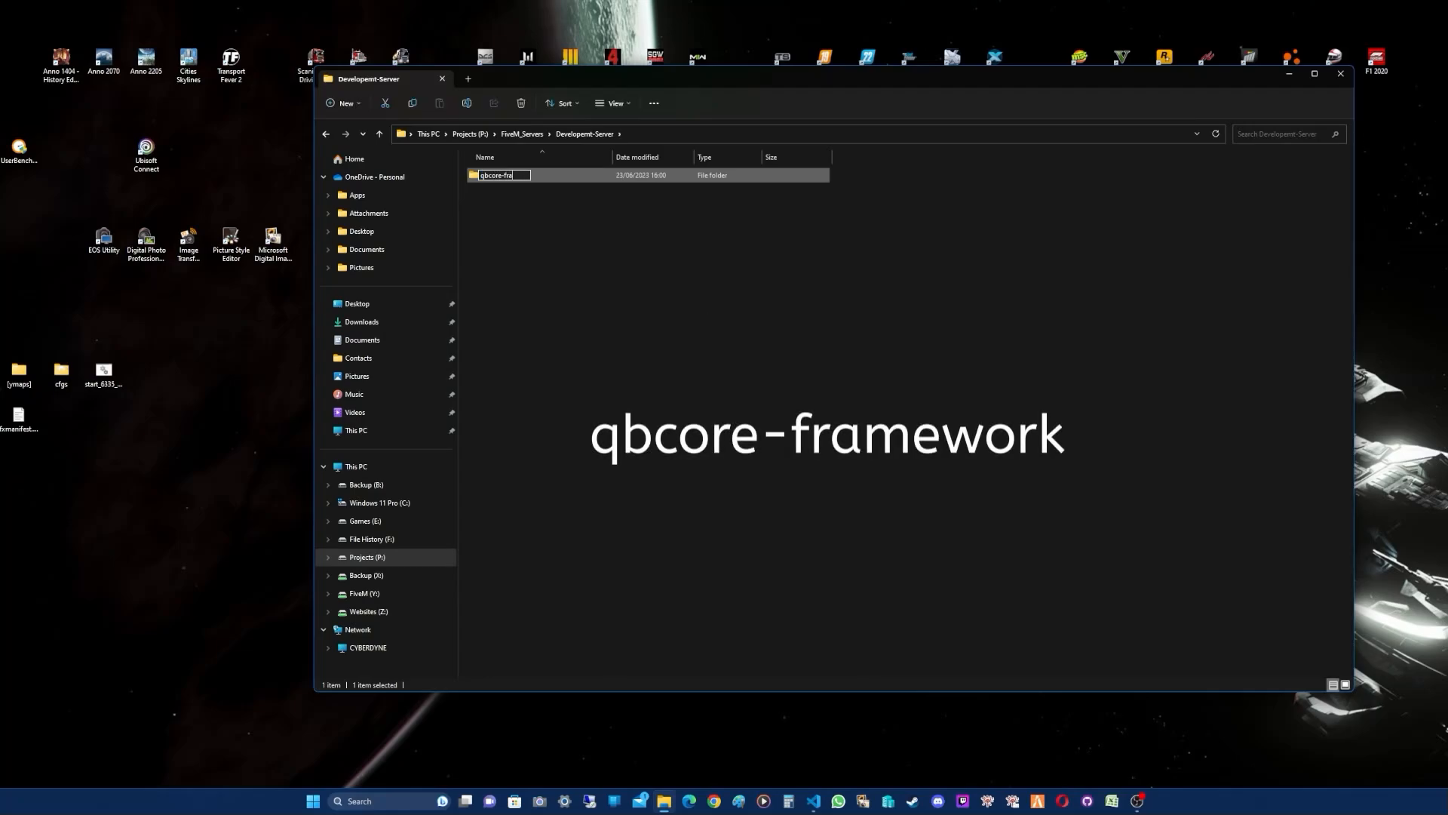
type("mework")
key("Return")
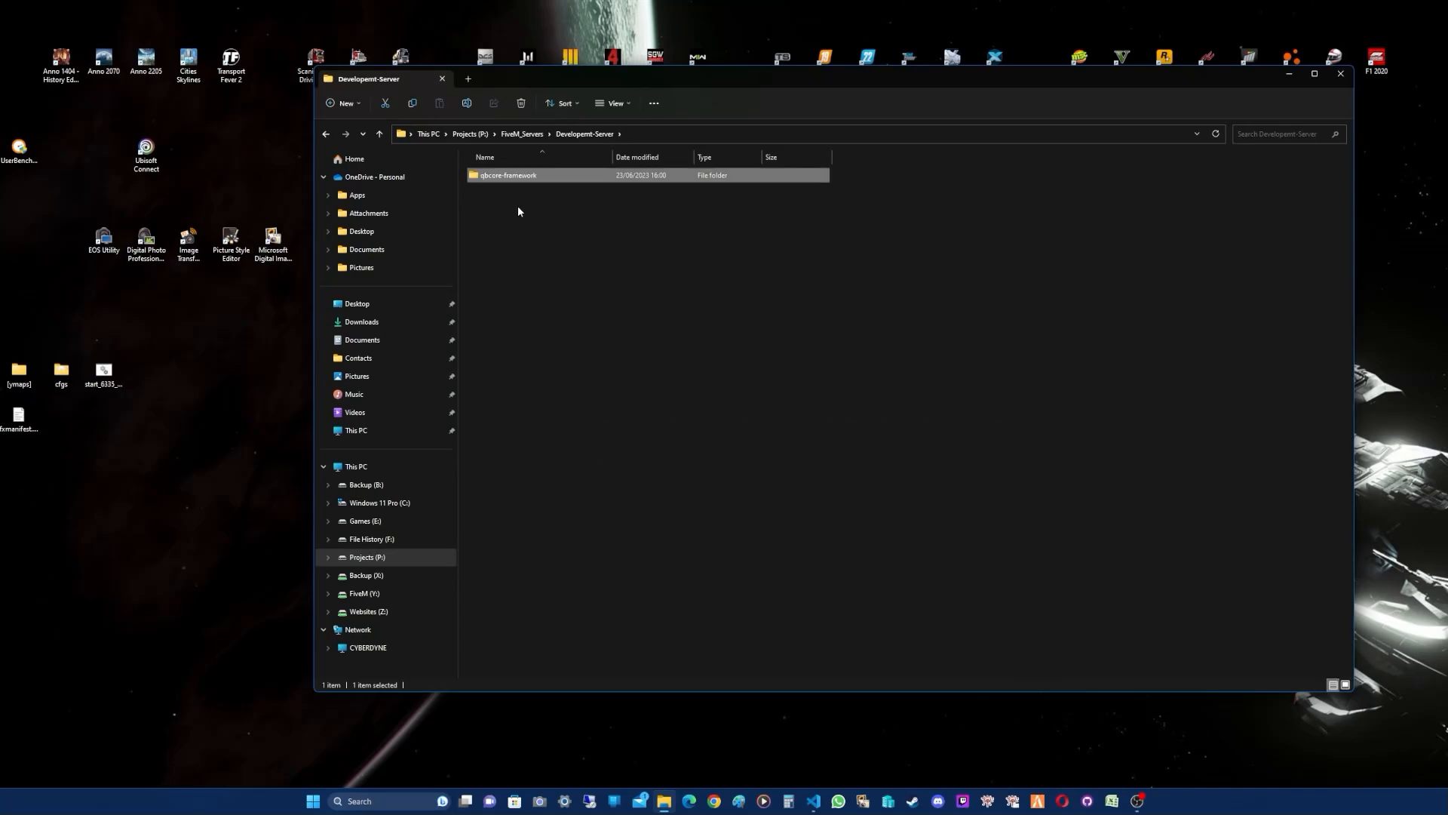
Step: Create a folder named cfx-server-data inside the qbcore-framework folder
double_click(511, 176)
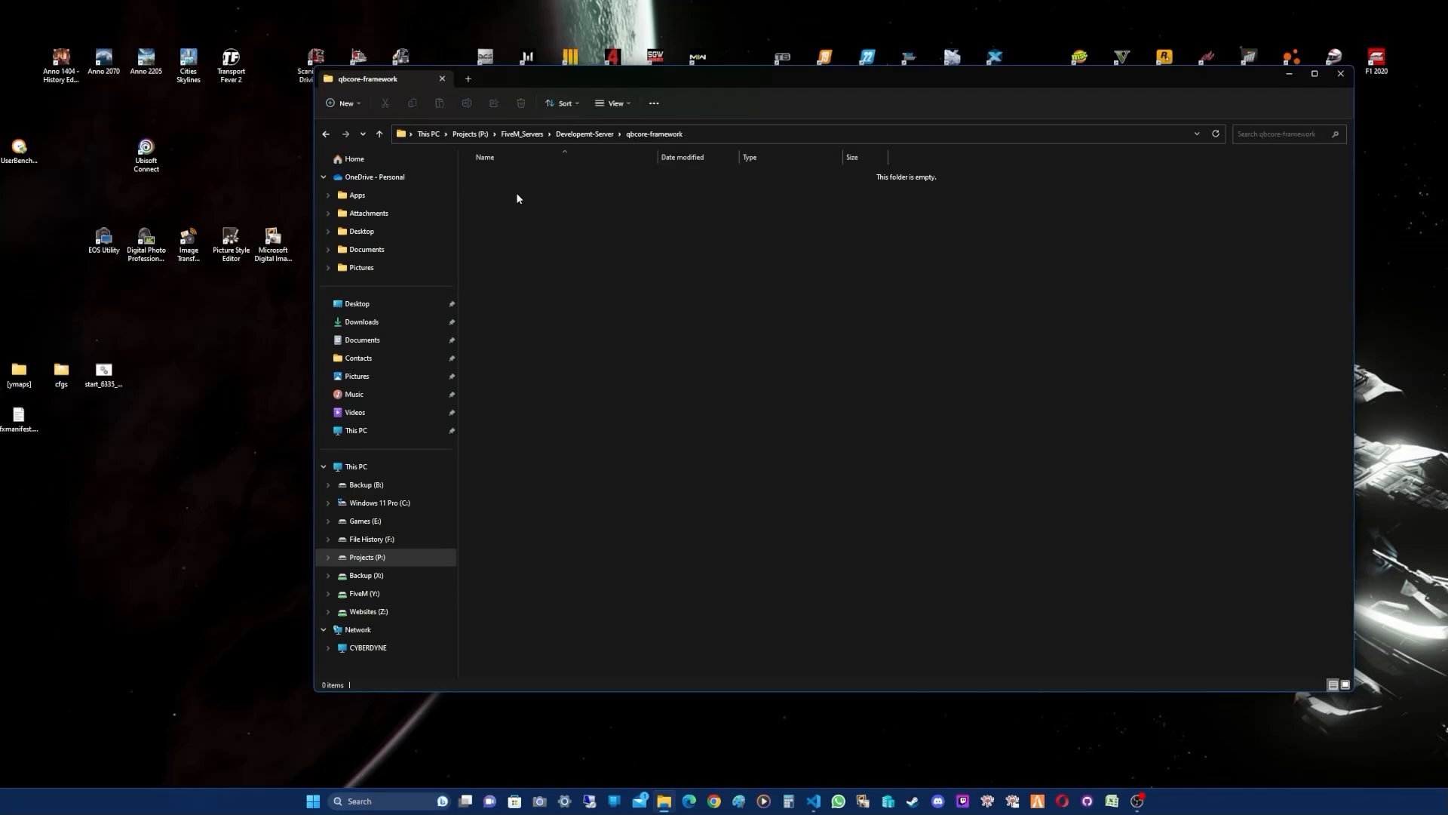
right_click(528, 240)
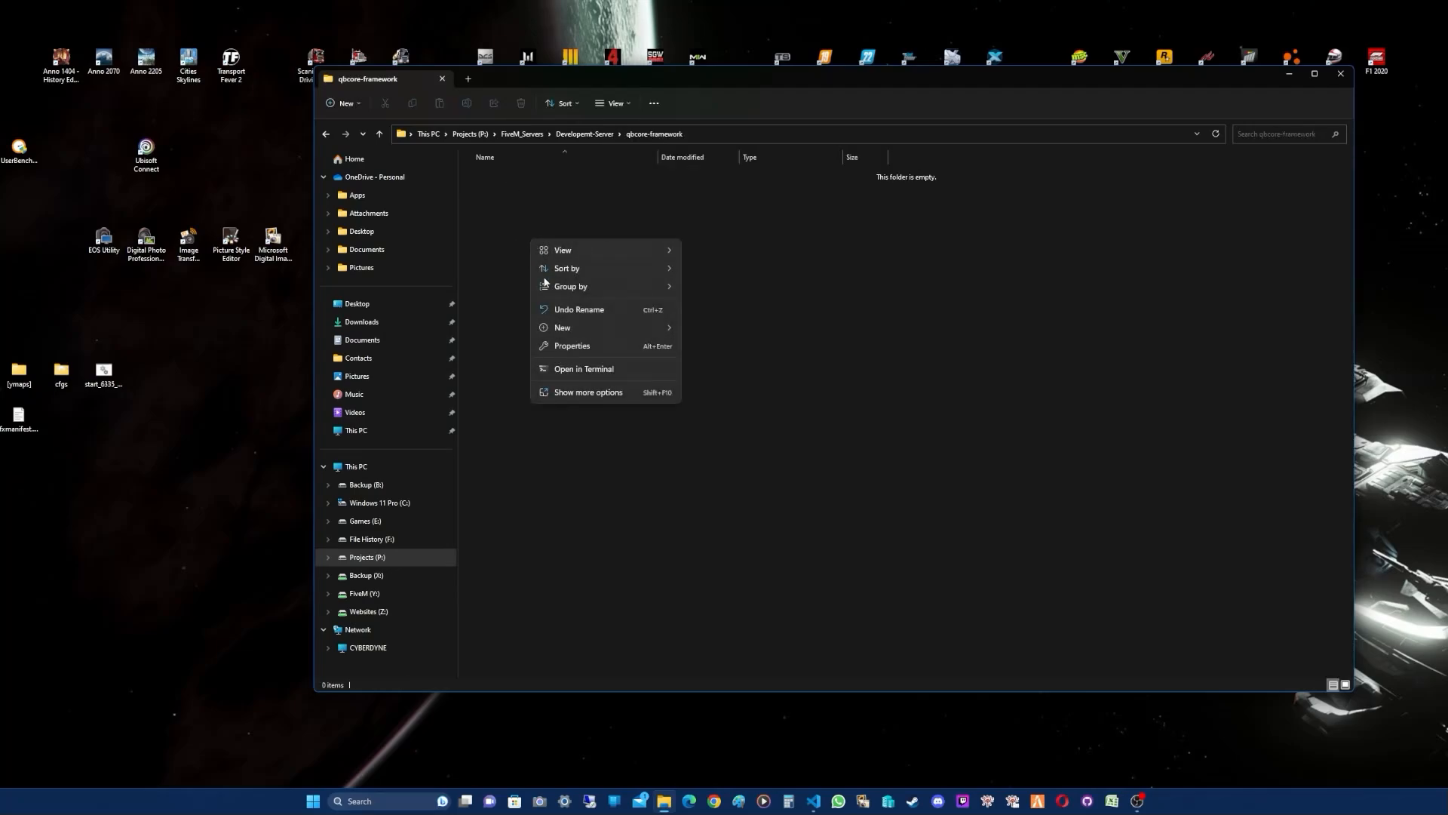
mouse_move(567, 327)
left_click(712, 330)
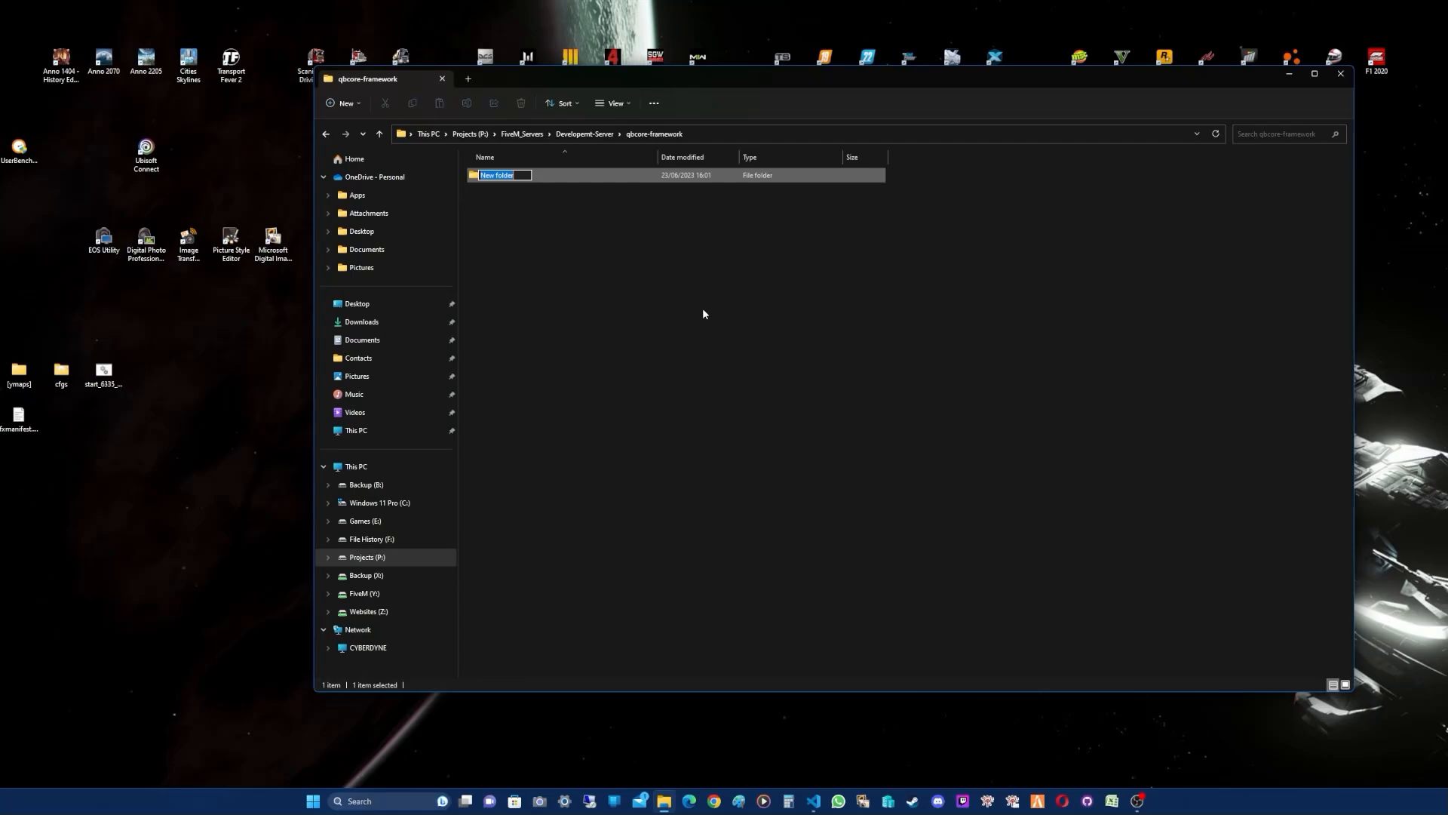
type("cf")
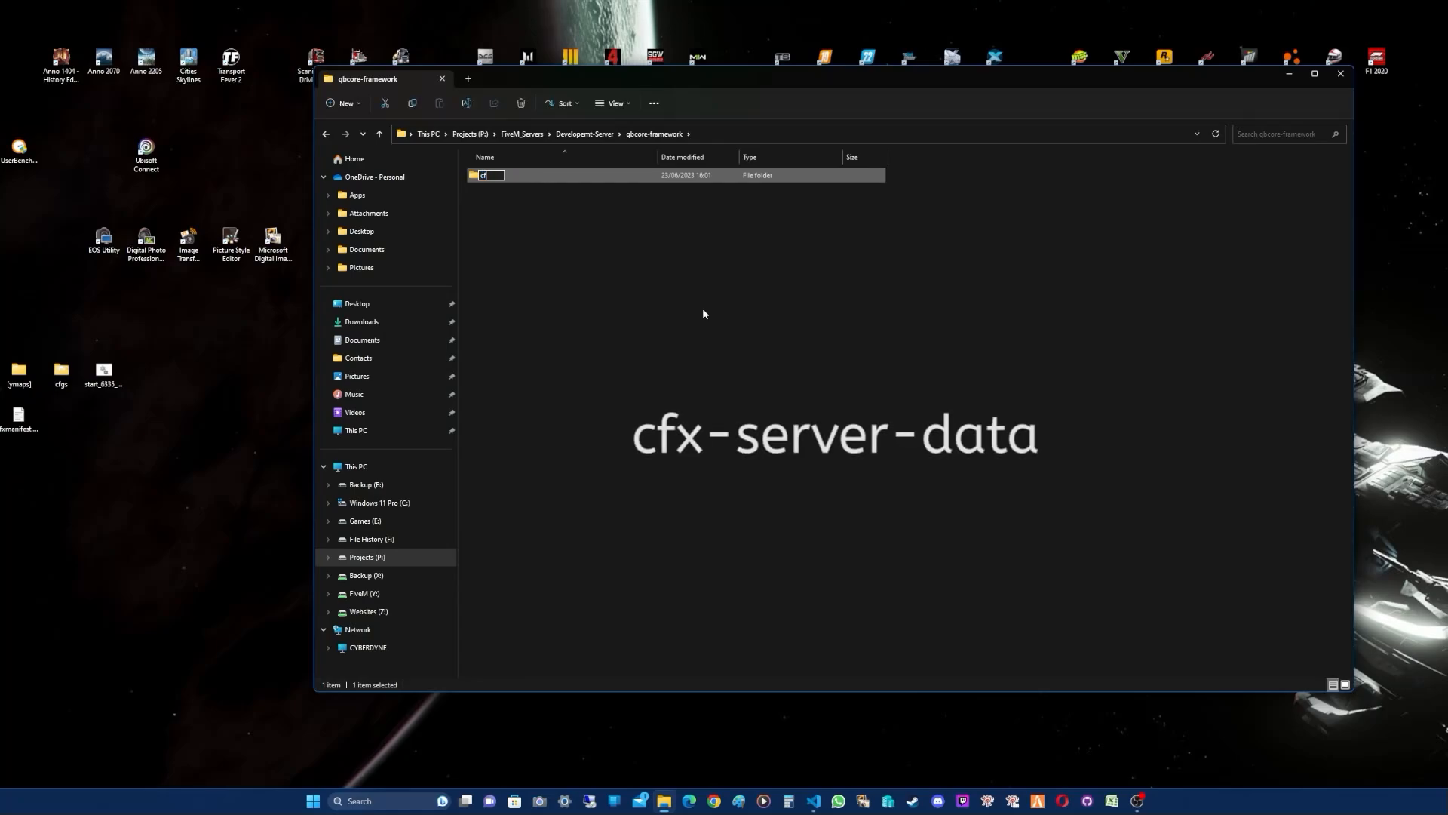
type("x-d")
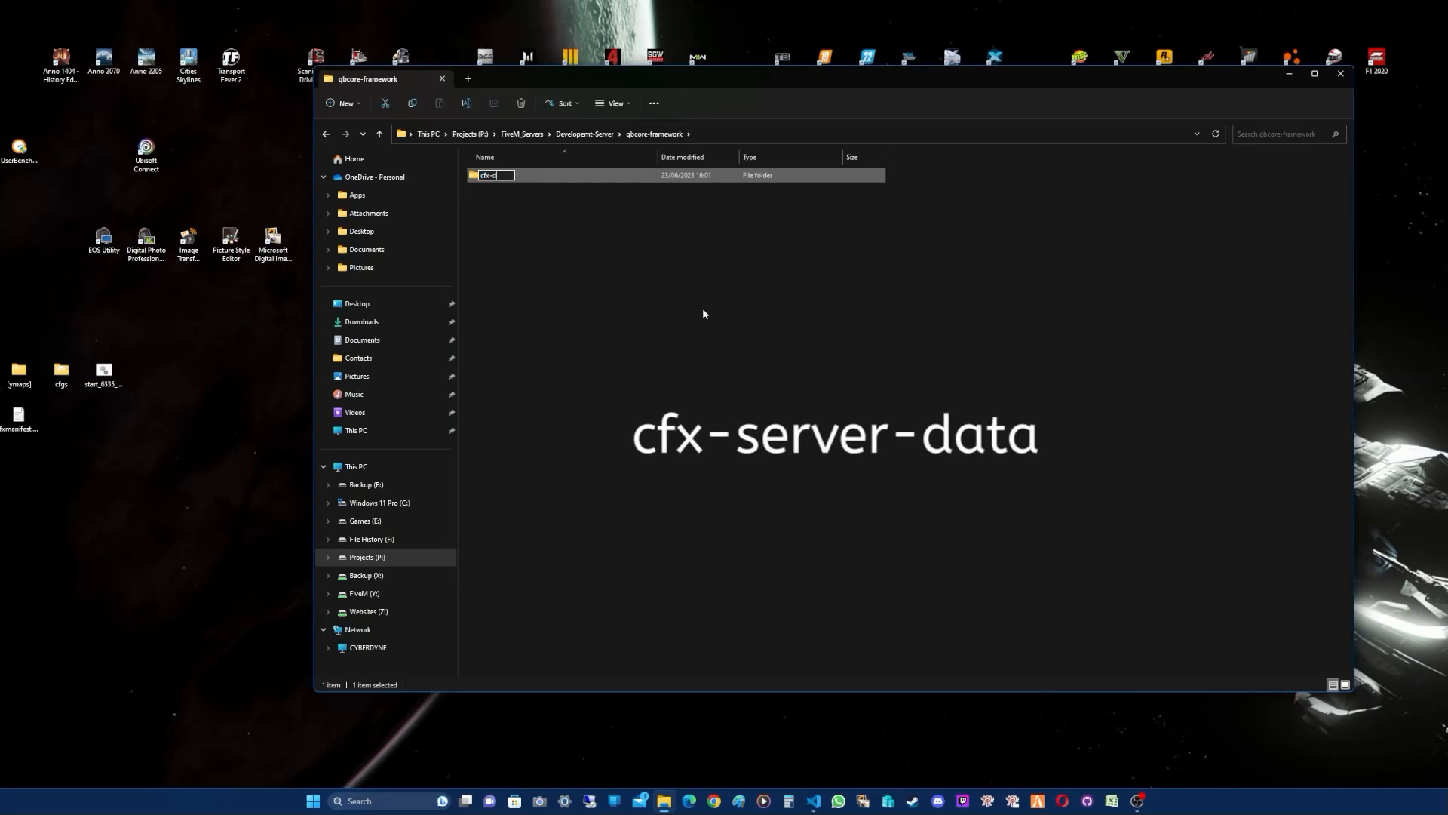
key("BackSpace")
type("server-data")
key("Return")
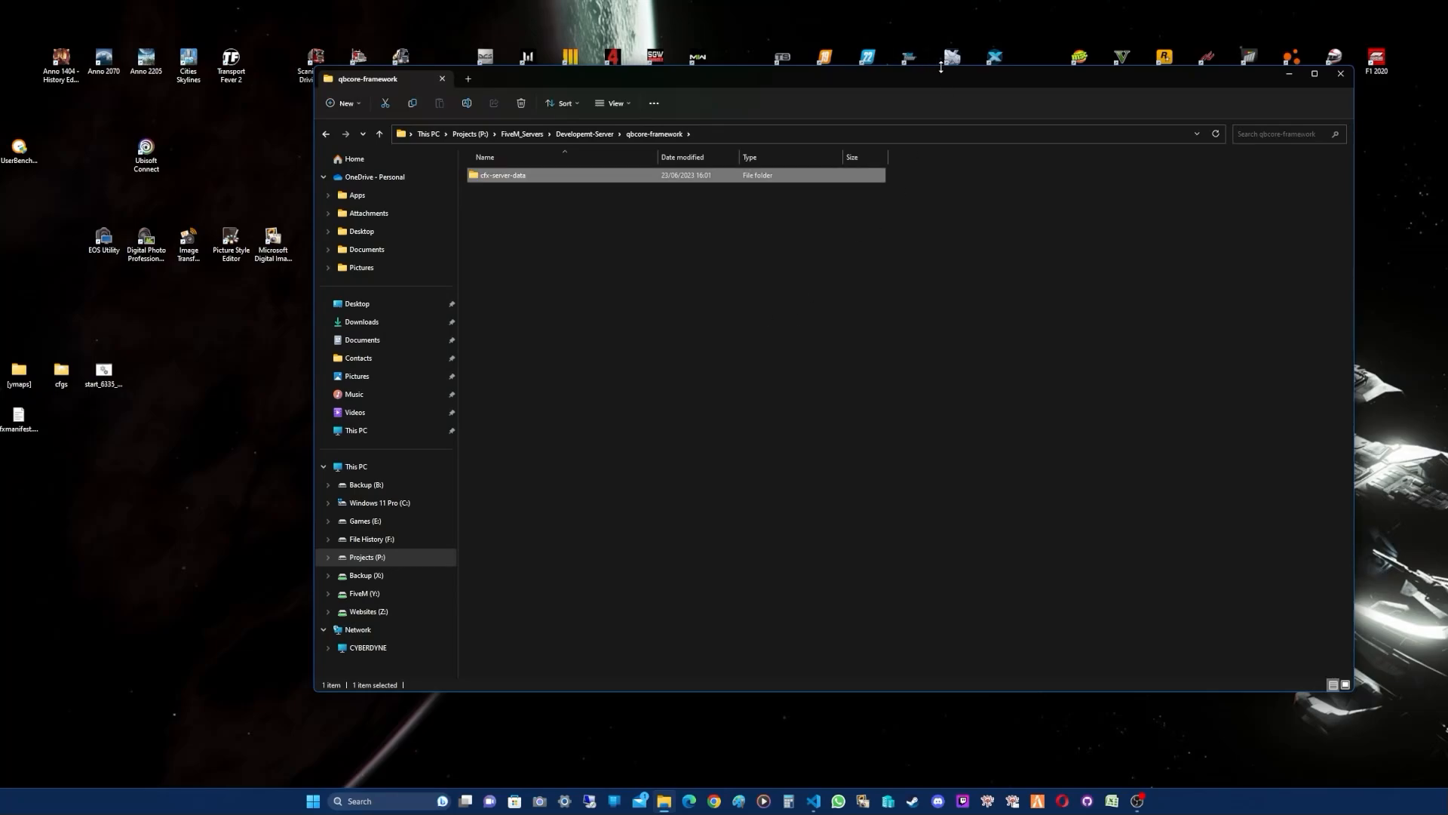
left_click_drag(956, 80, 888, 68)
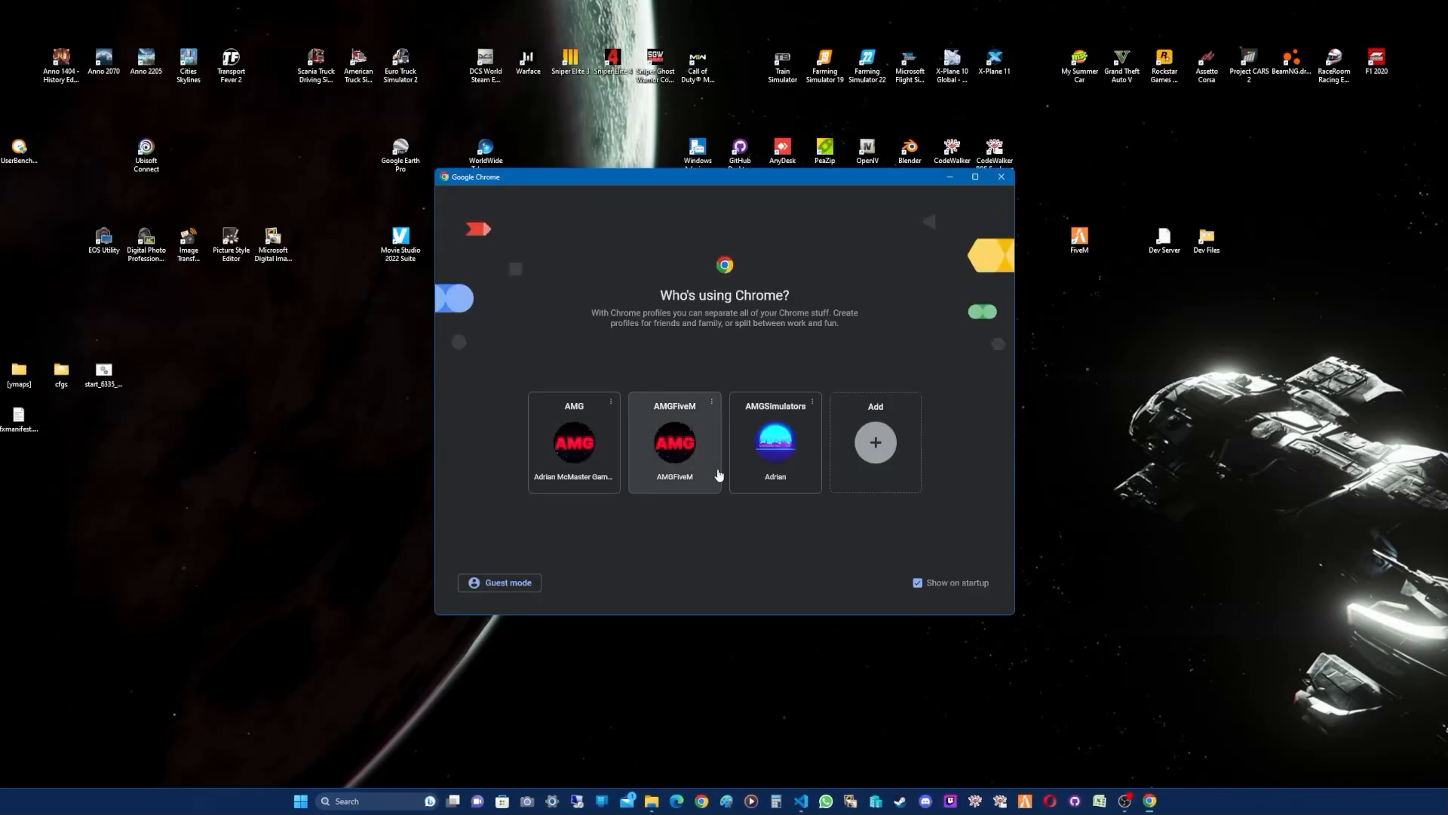
Step: Search Google for "fivem documentation" in Chrome using the AMGFiveM profile
left_click(679, 451)
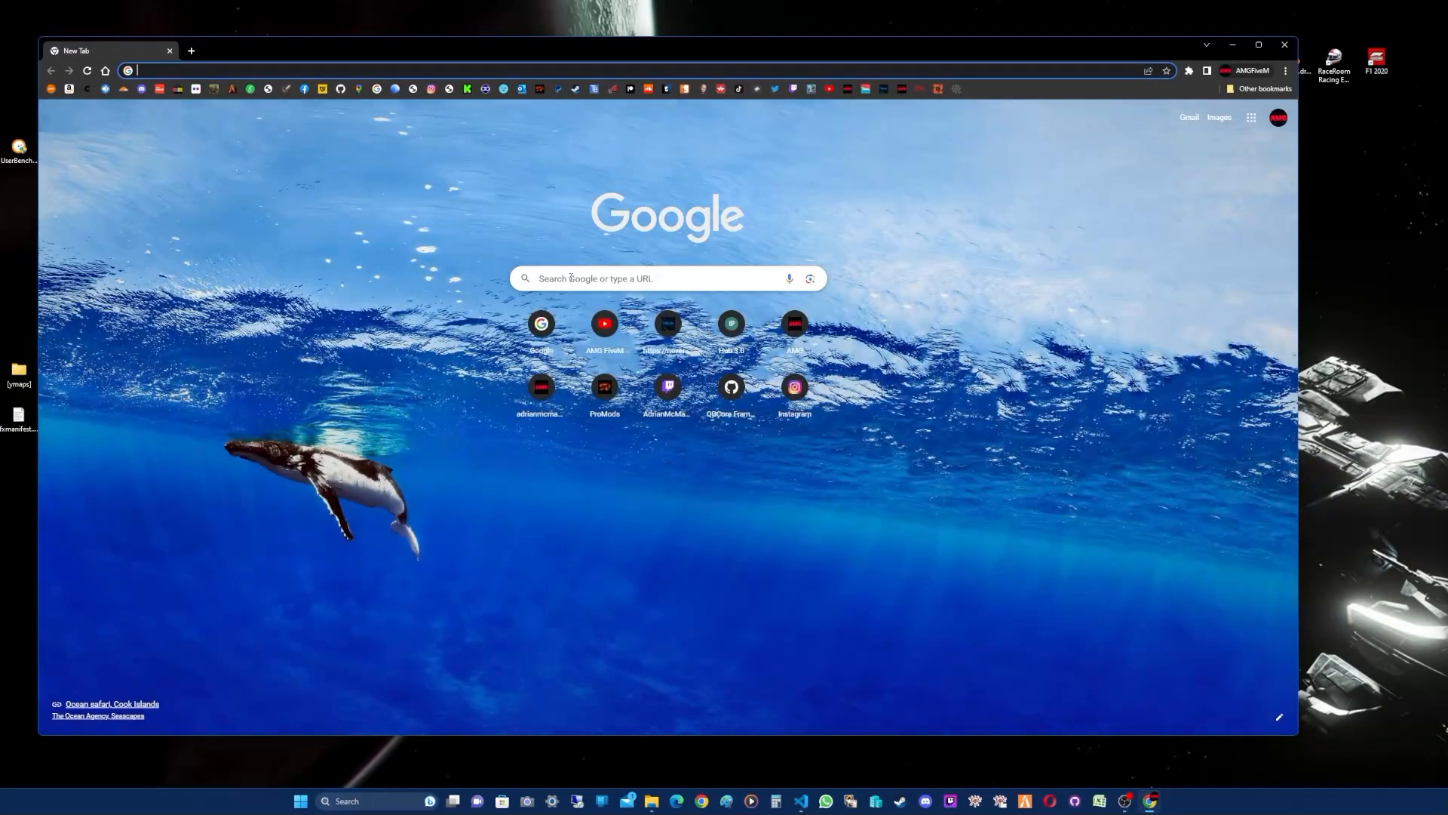
left_click(571, 278)
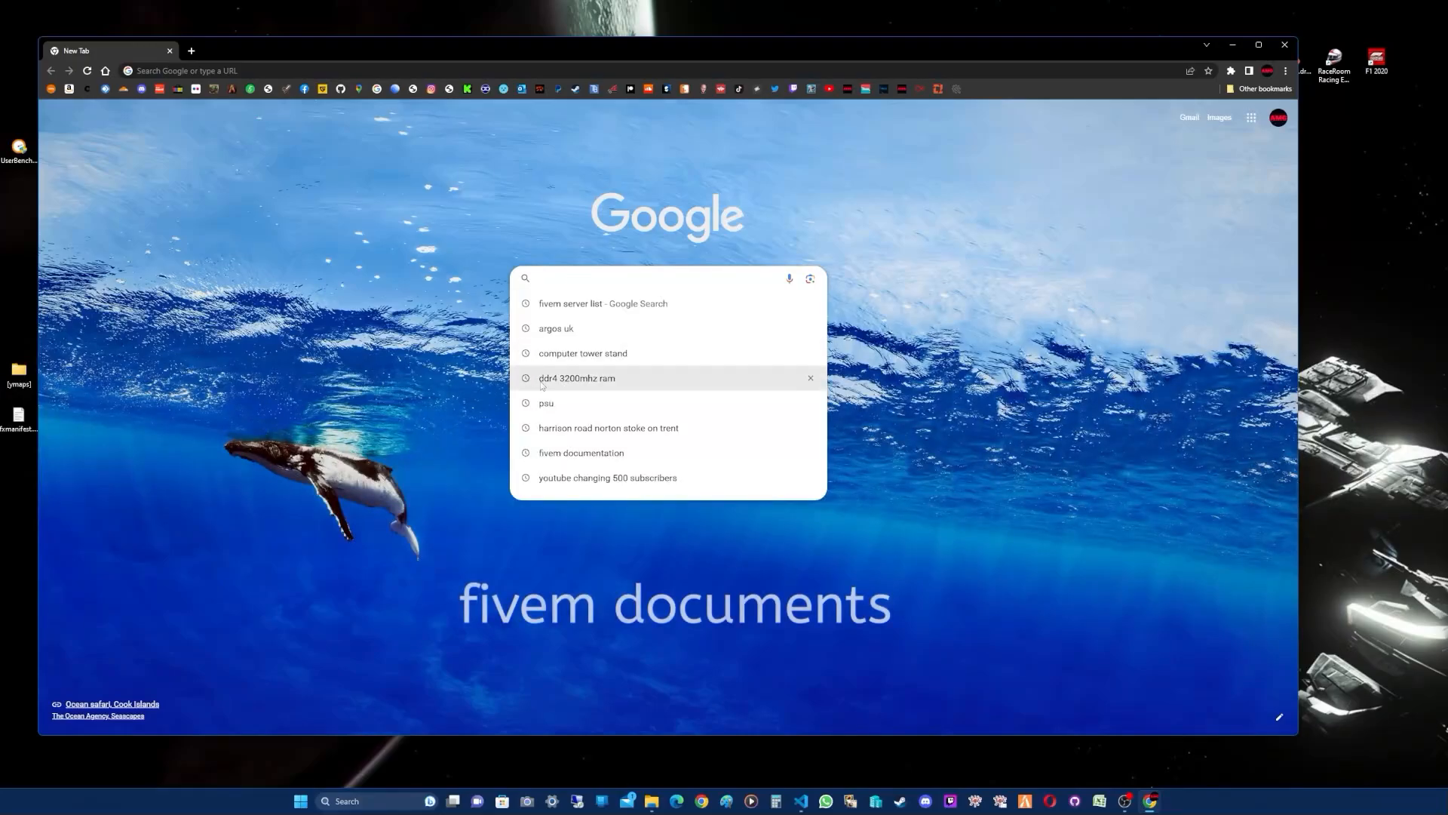
left_click(575, 455)
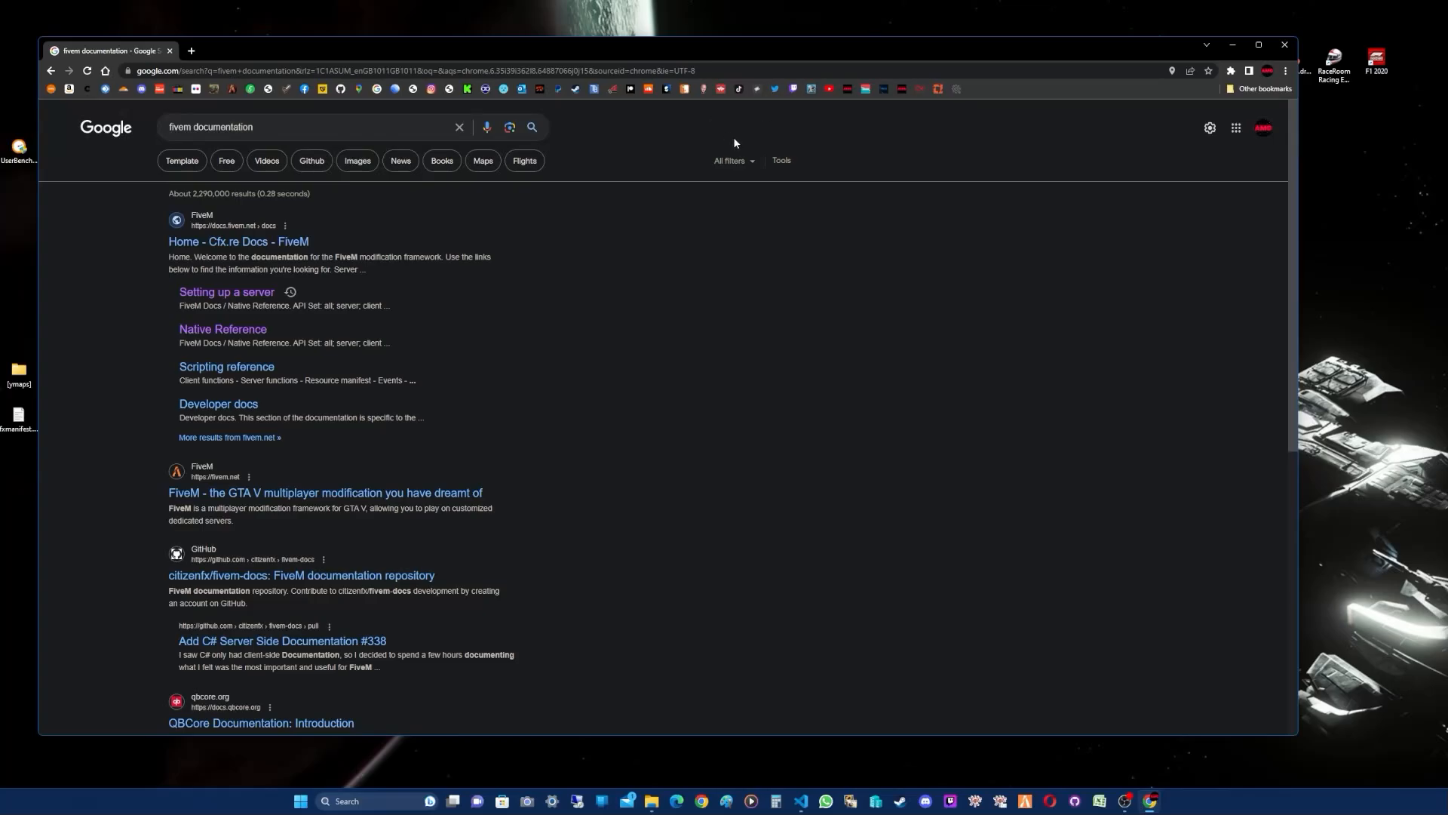
Step: Open the Setting up a server page of the FiveM docs and sign in to the Cfx.re Keymaster linked there
left_click(212, 294)
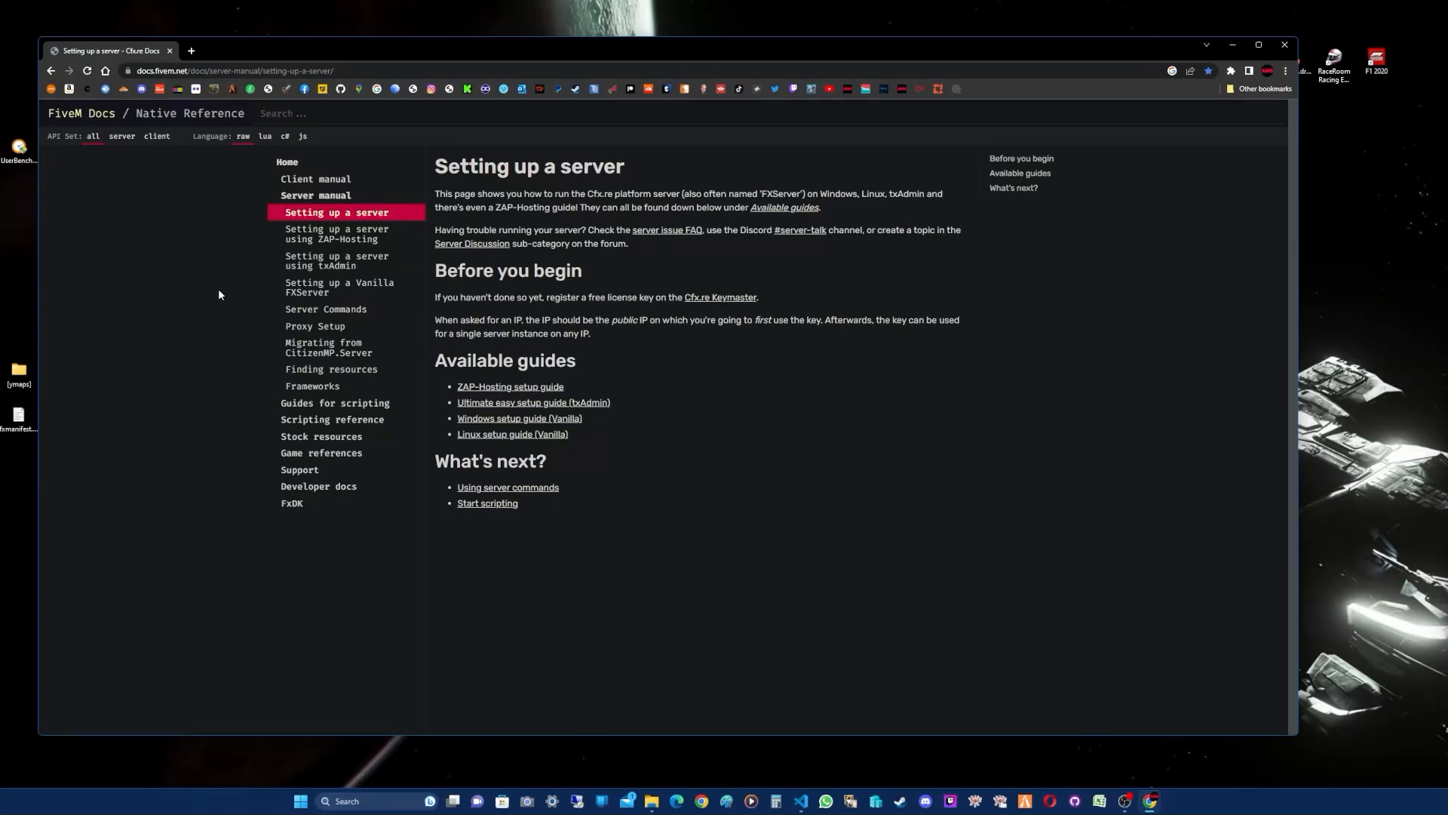
left_click(717, 299)
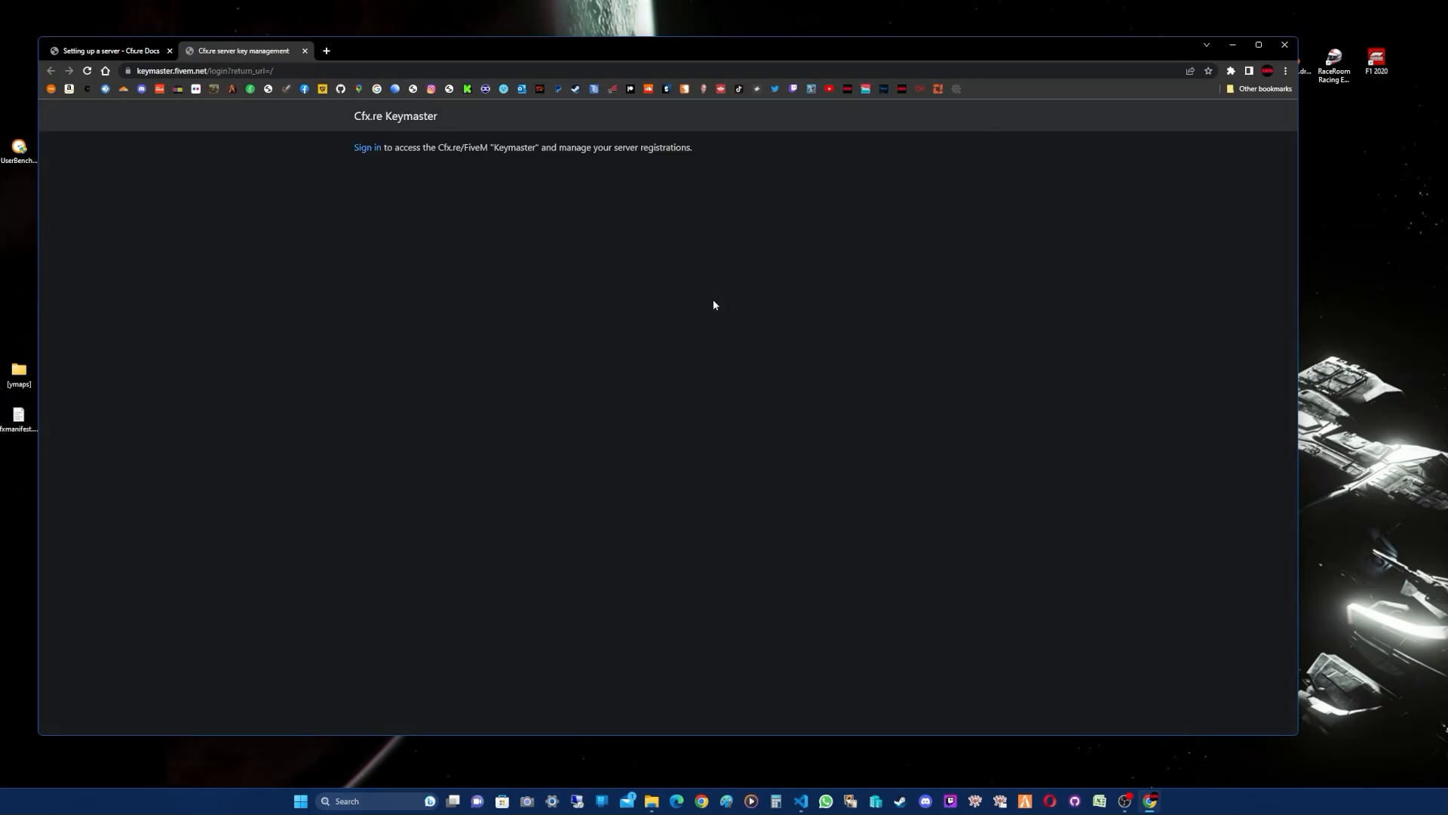
left_click(367, 150)
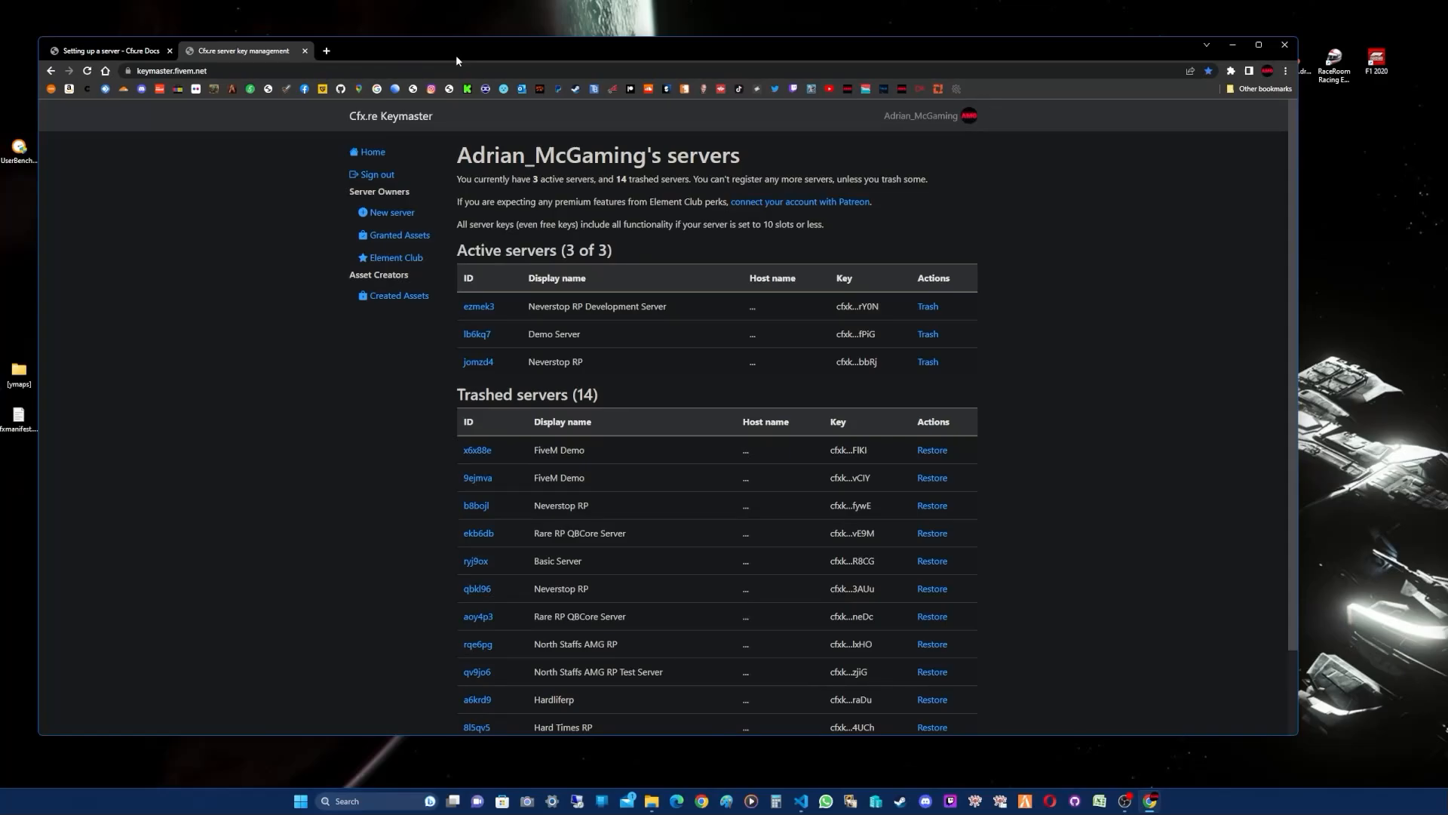
Step: Examine the server type options in the new server registration form, and return to the servers overview
left_click(395, 216)
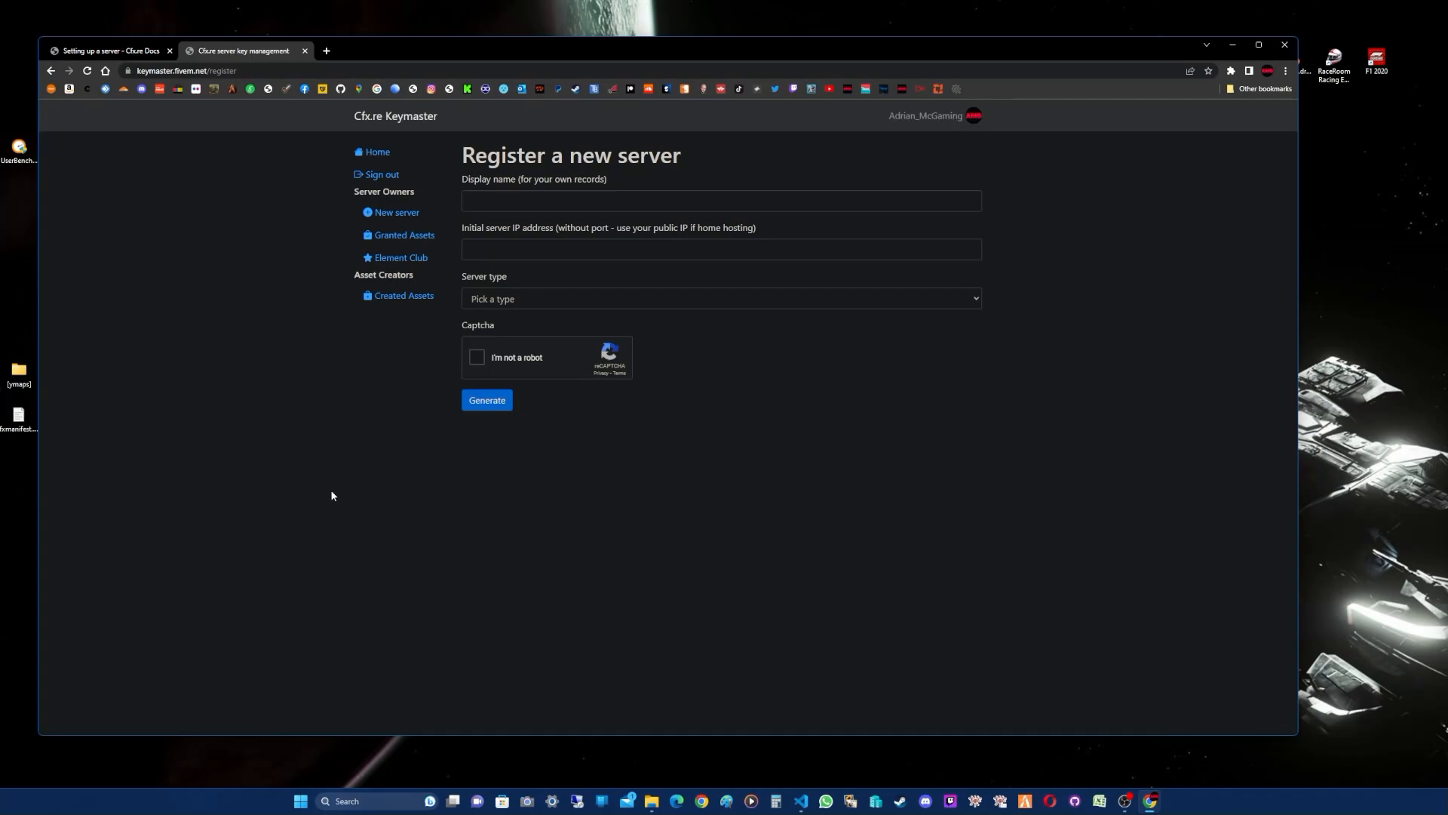
left_click(542, 302)
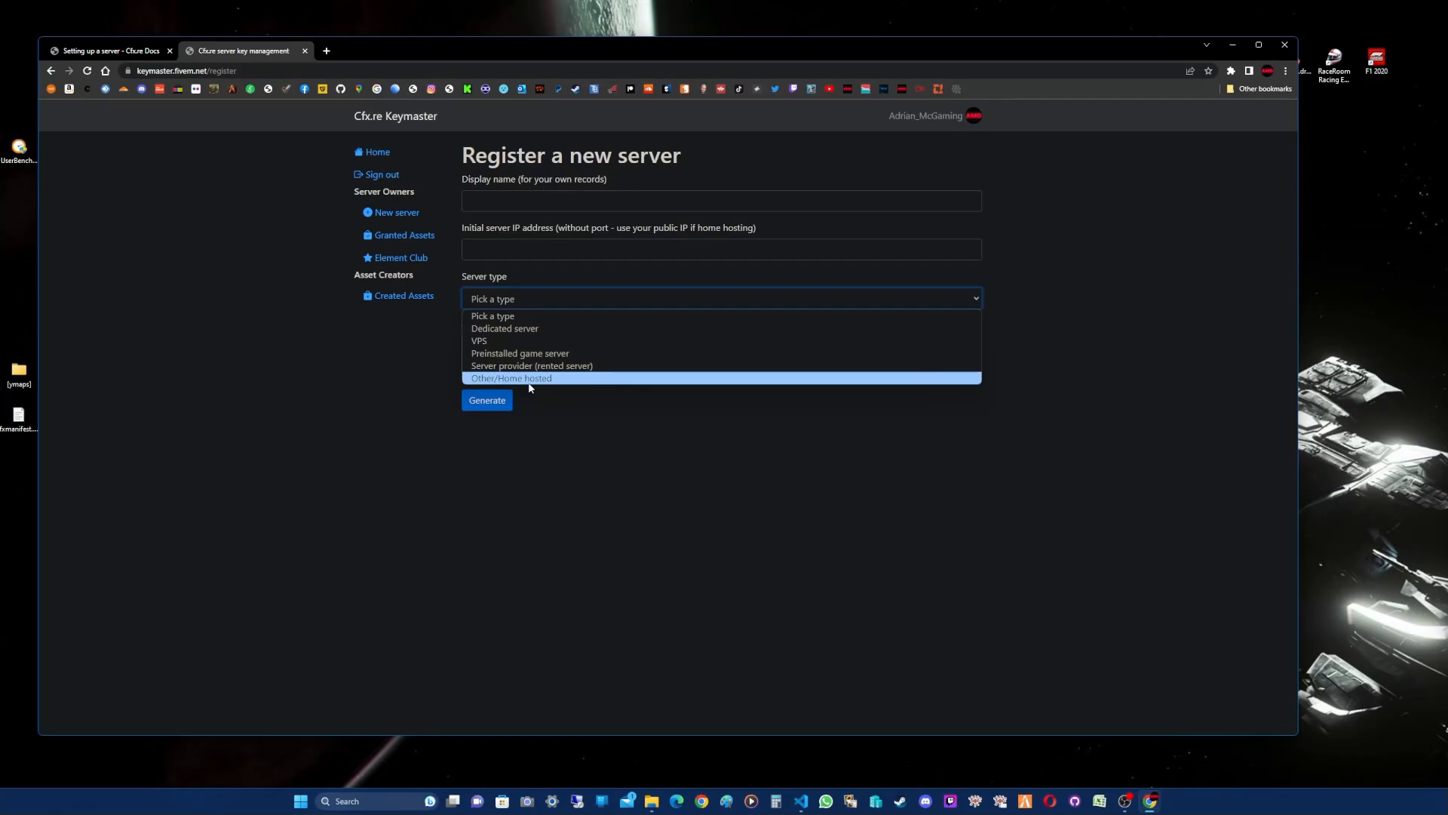
left_click(50, 70)
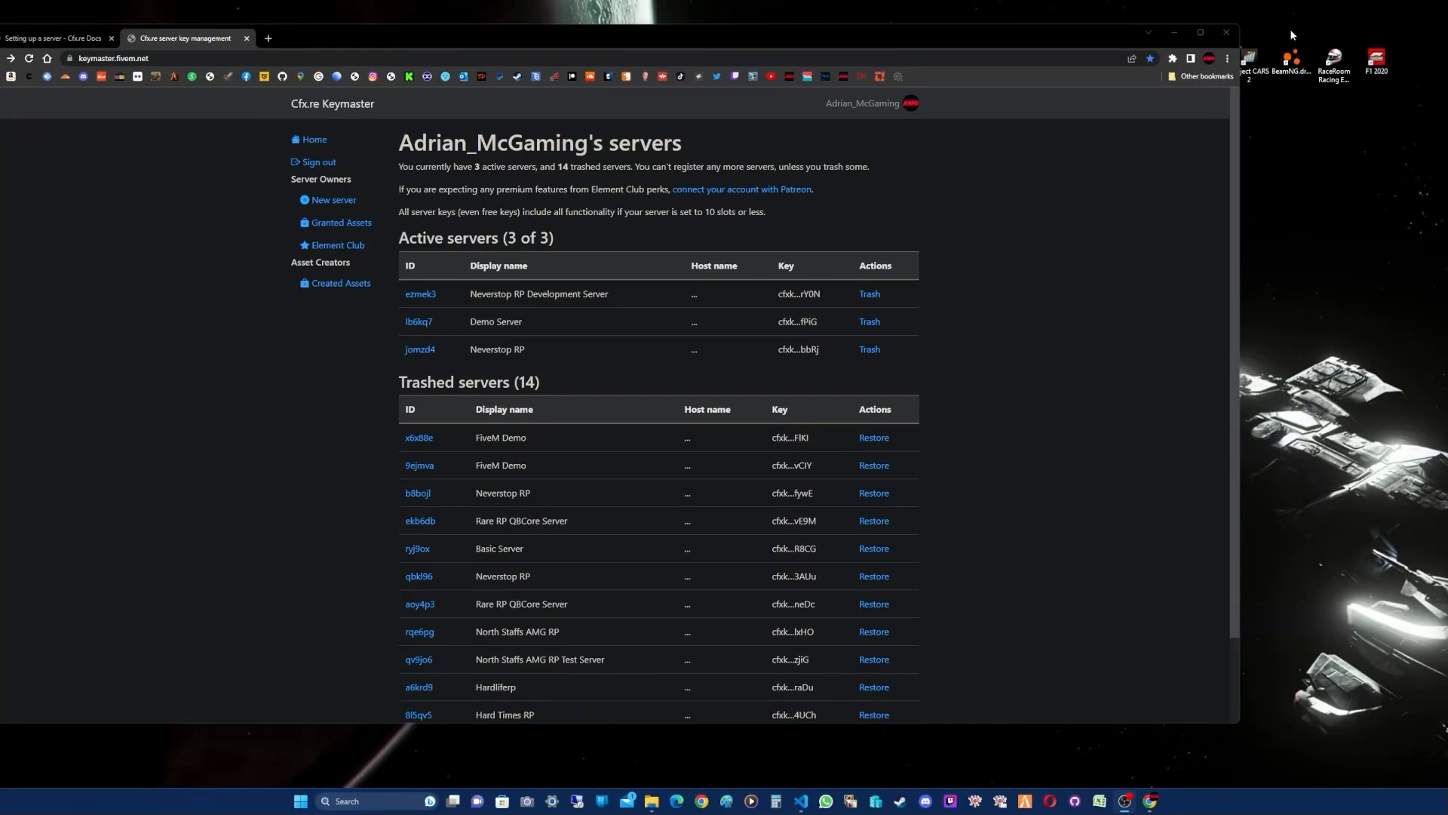
Step: Switch to Visual Studio Code and paste the server licence key into the empty Licence-Keys.txt file
left_click_drag(1447, 105, 797, 139)
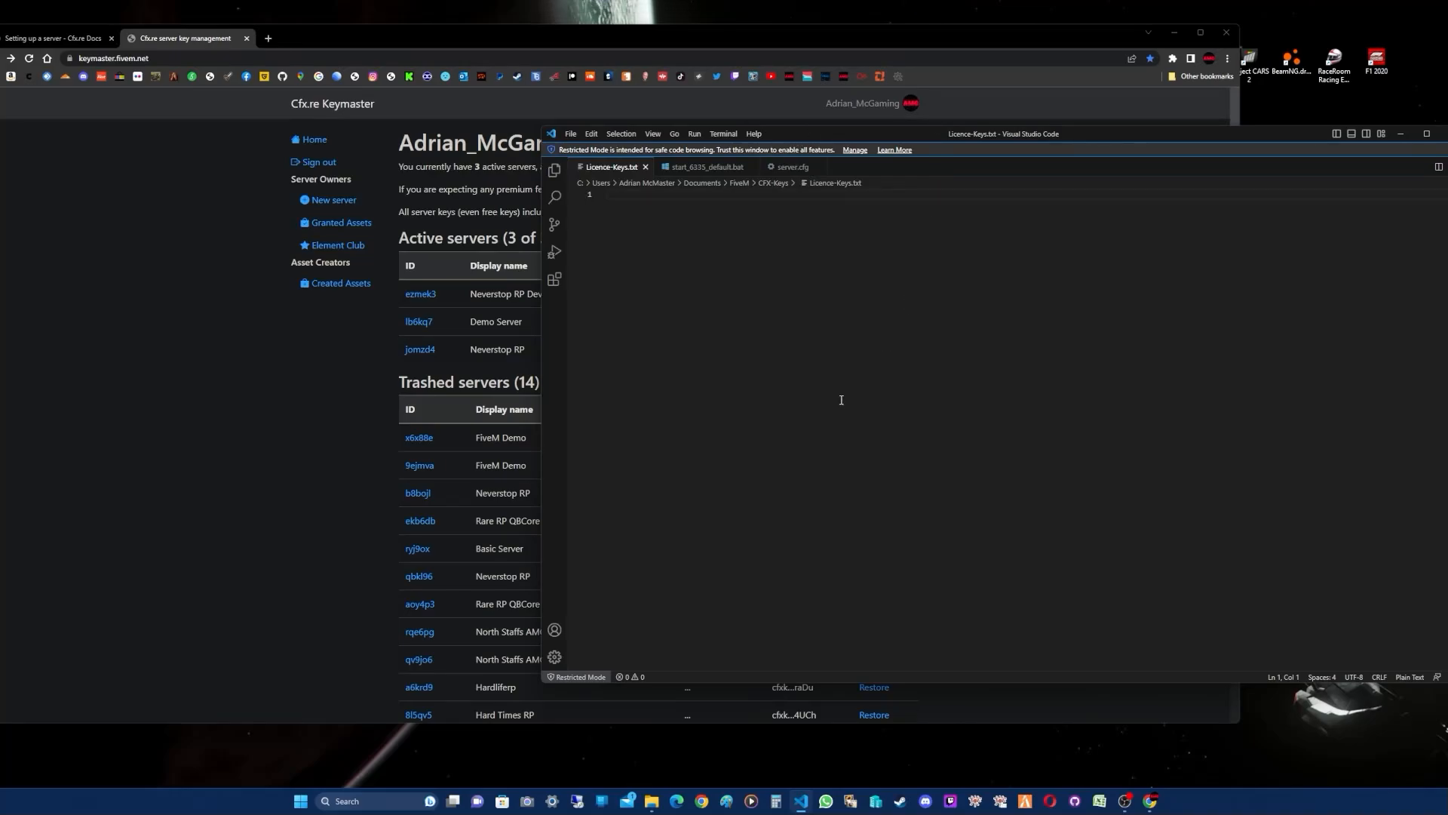
right_click(627, 196)
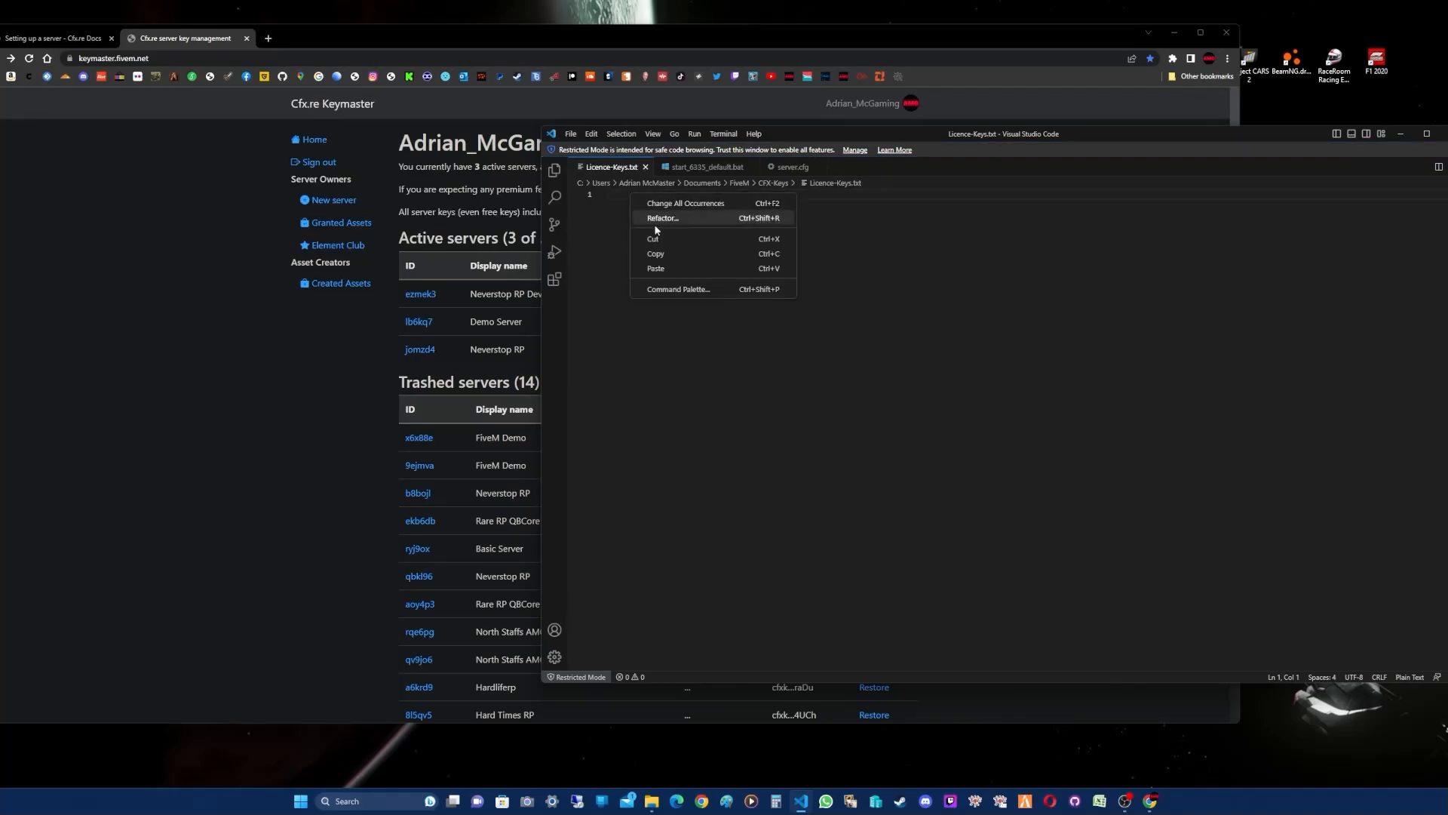
left_click(655, 269)
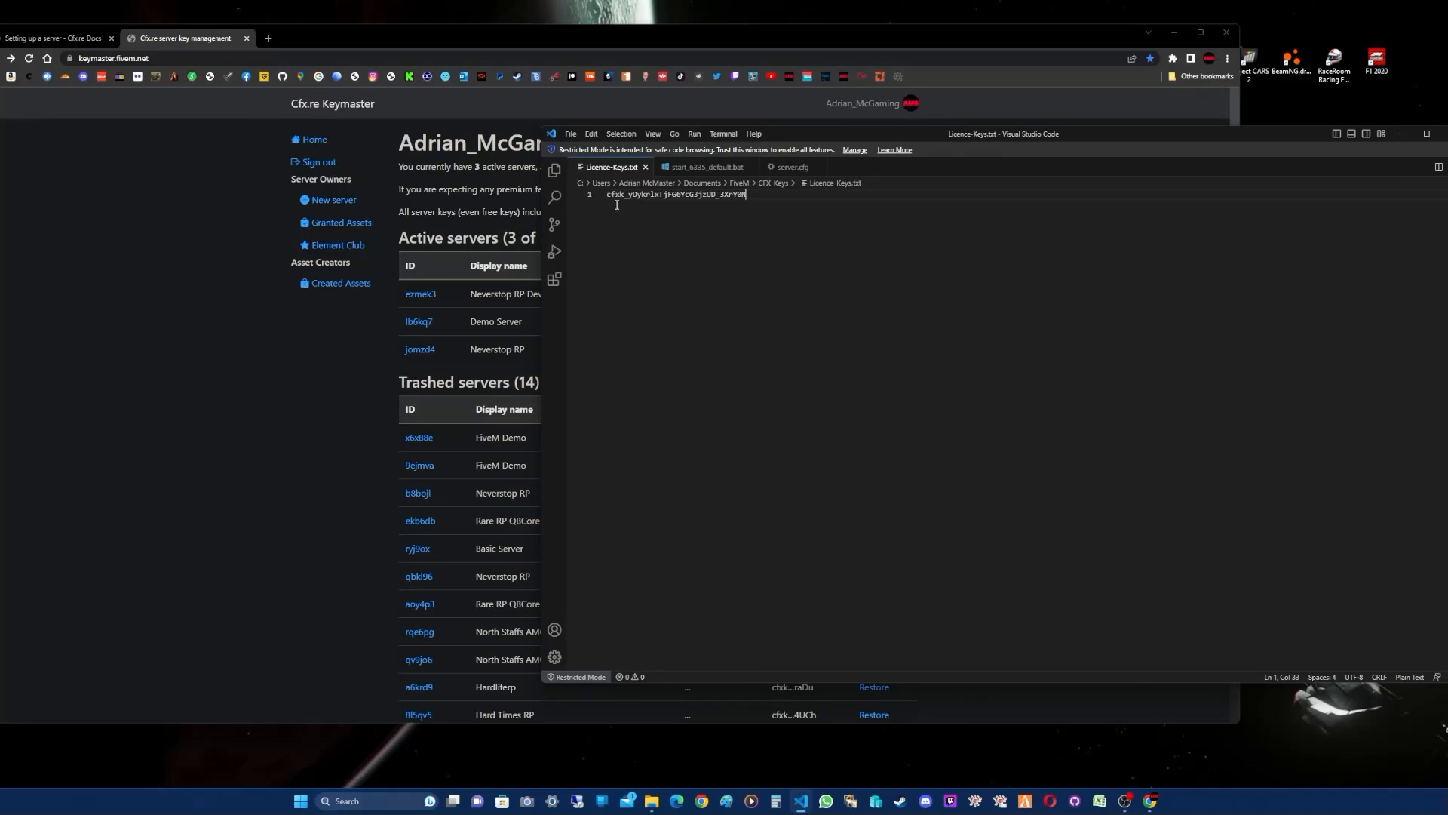
left_click_drag(855, 132, 1447, 83)
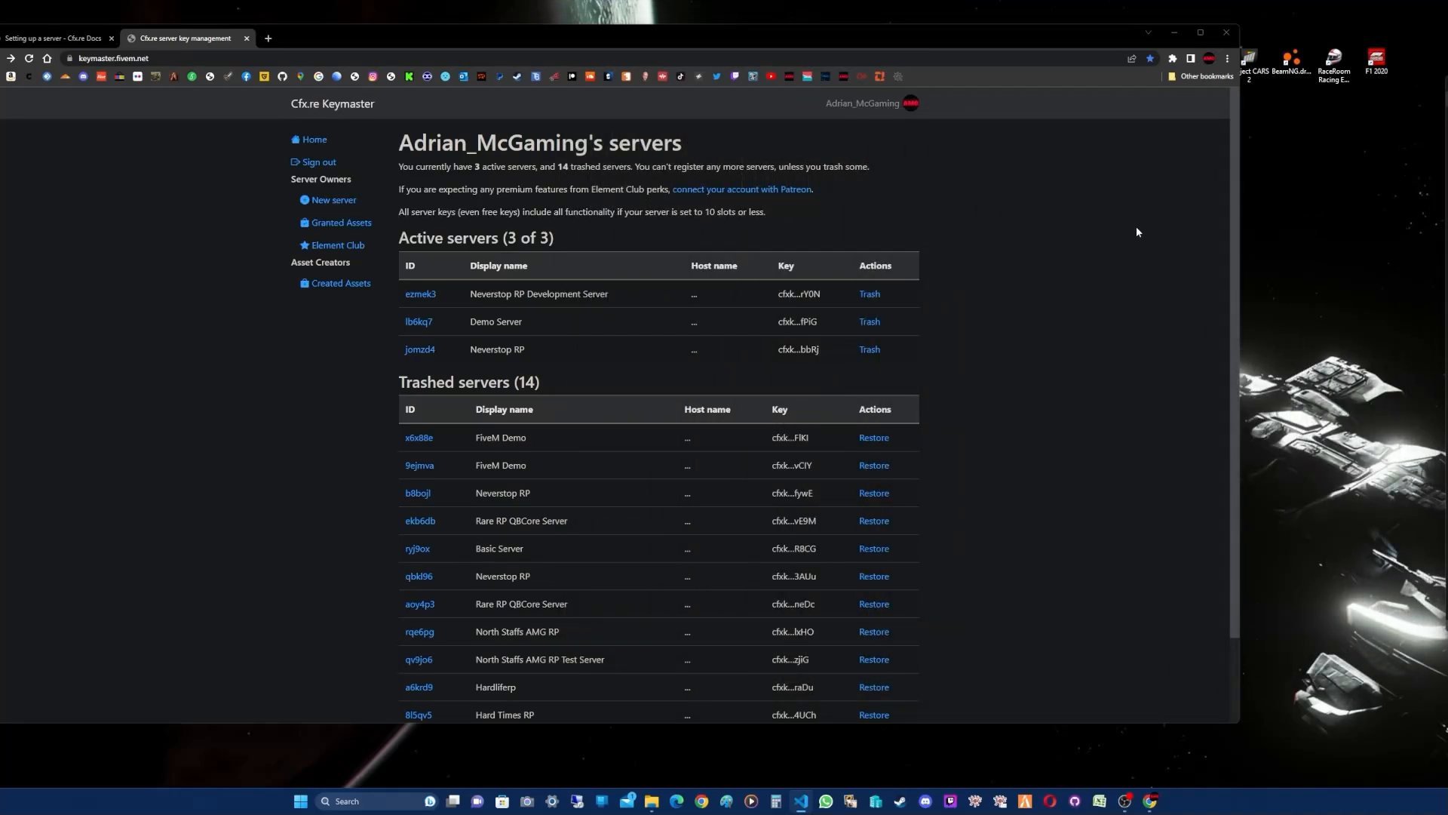
Step: Close the Keymaster page in Chrome and review the Setting up a Vanilla FXServer guide down to the Linux installation section
left_click(248, 38)
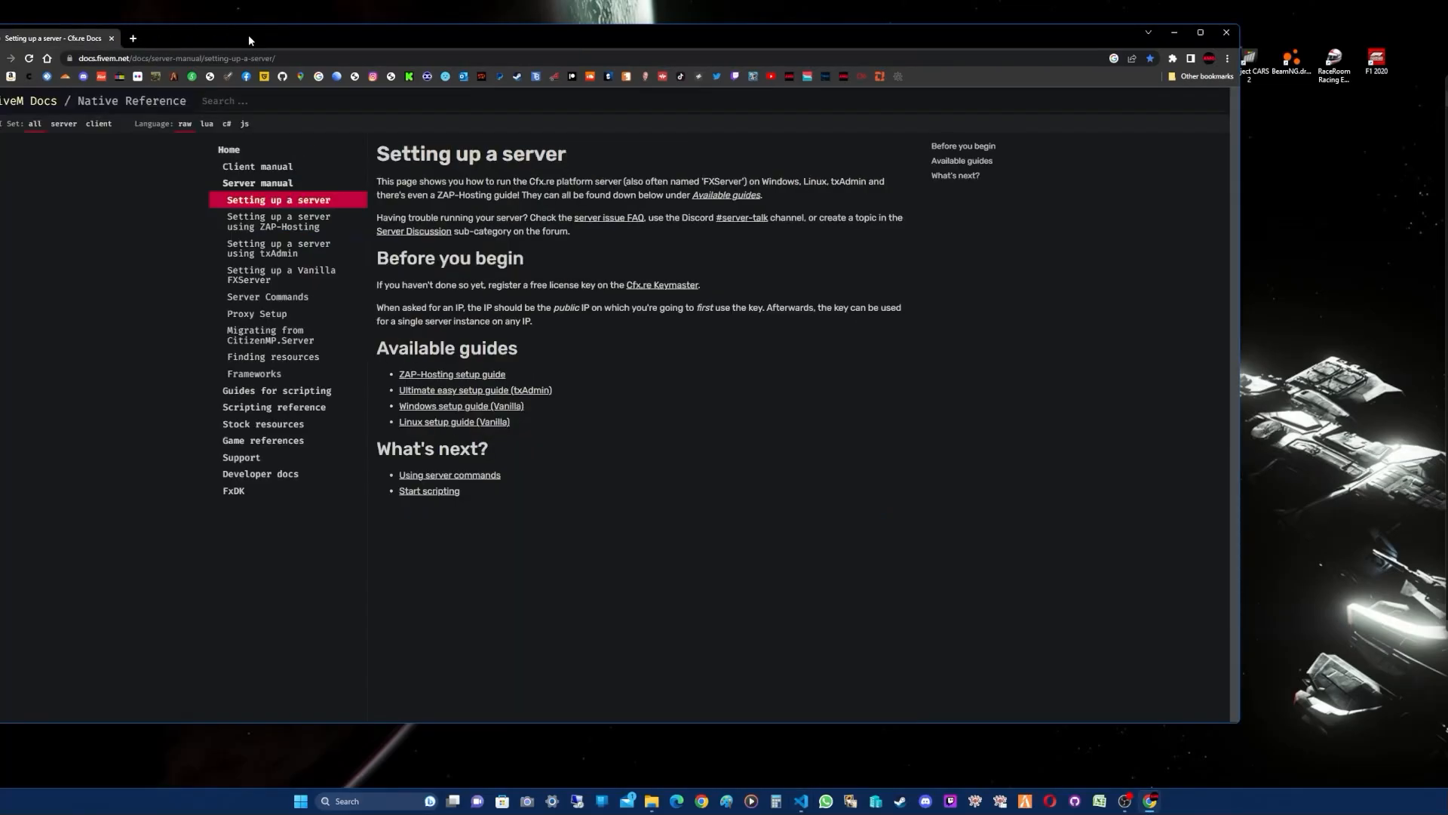
left_click(286, 277)
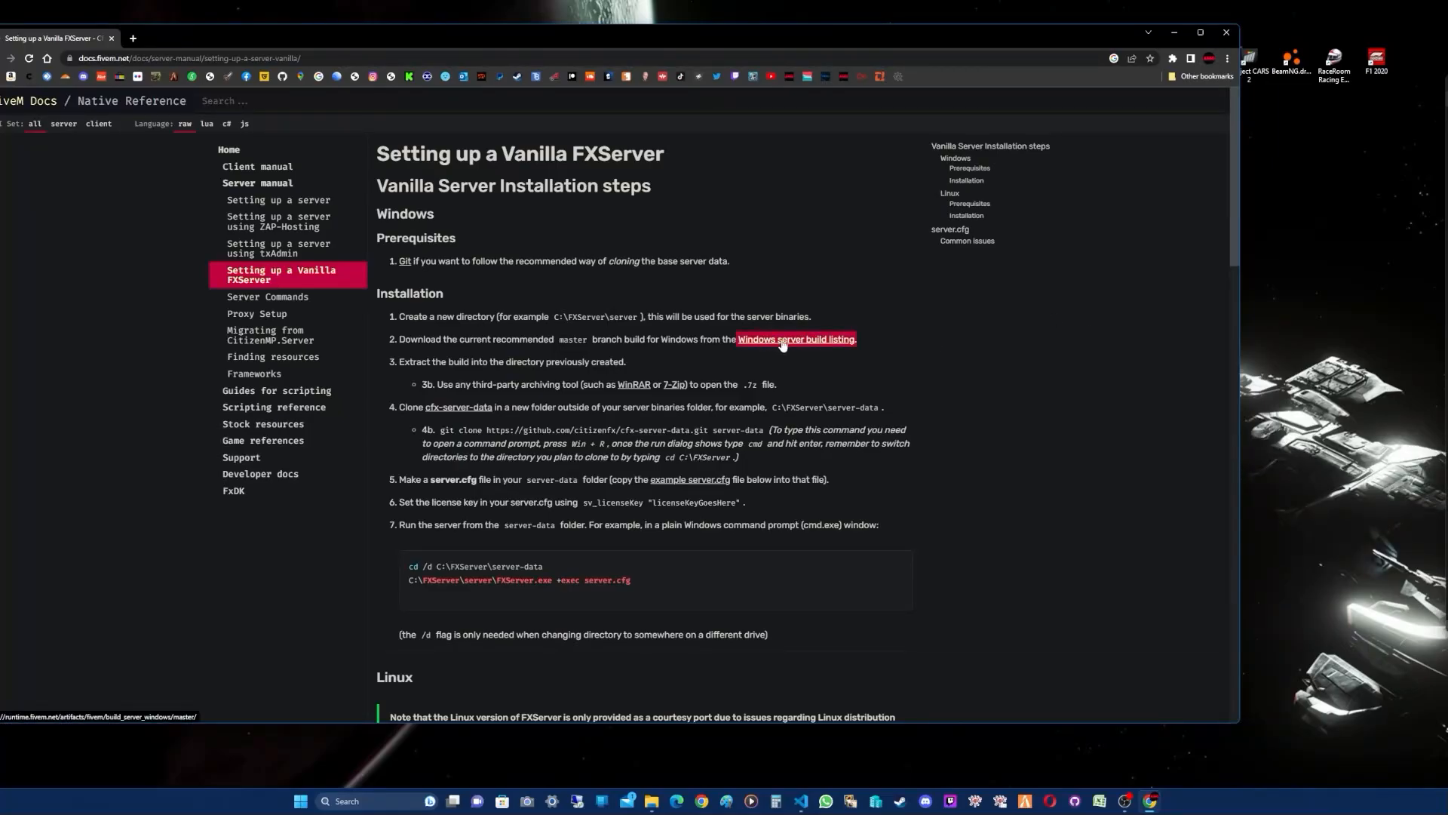
scroll(995, 380, "down", 5)
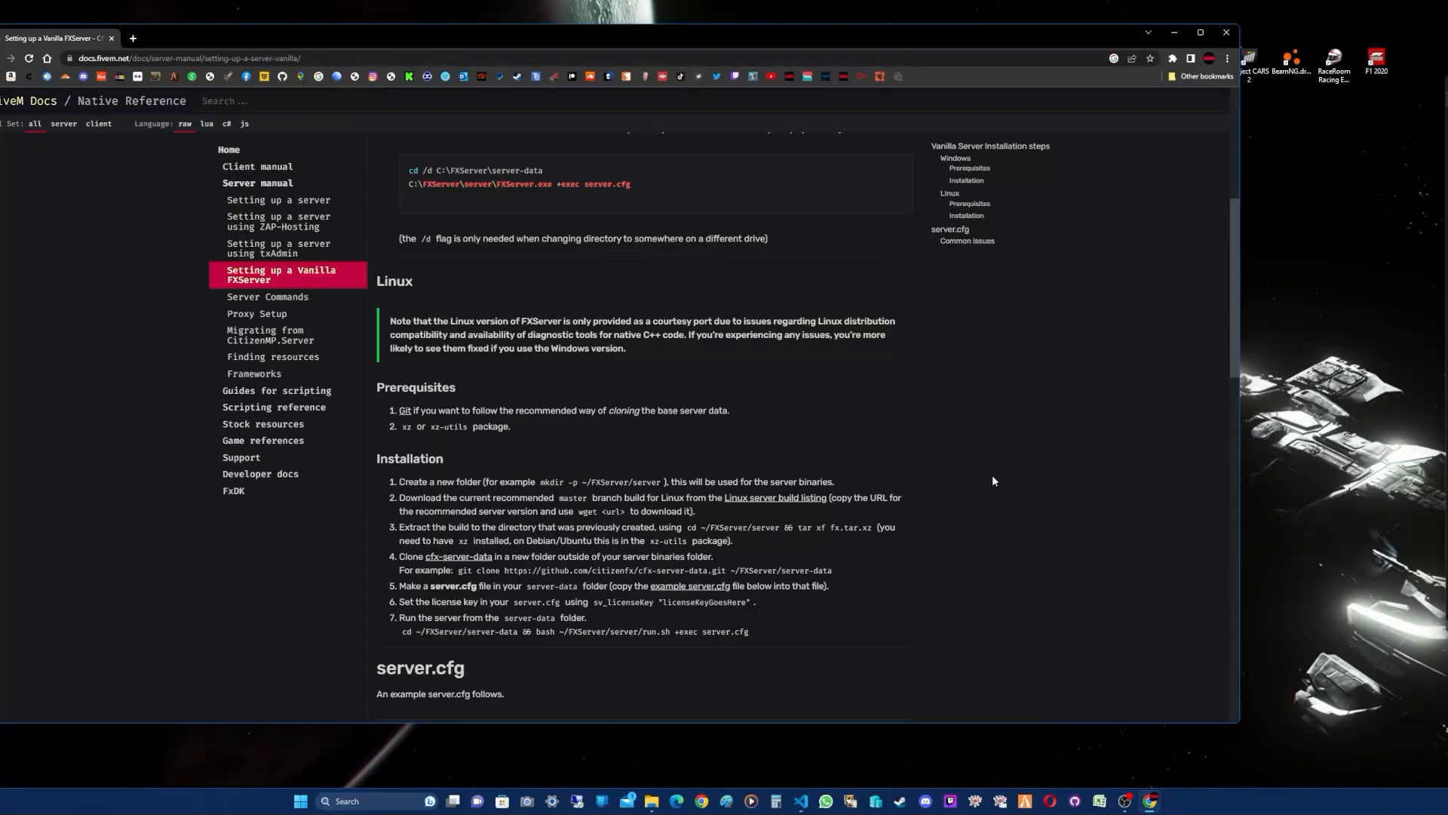
Step: Open the Windows server build listing linked in the guide's Windows installation steps and download build 6520
scroll(992, 475, "up", 5)
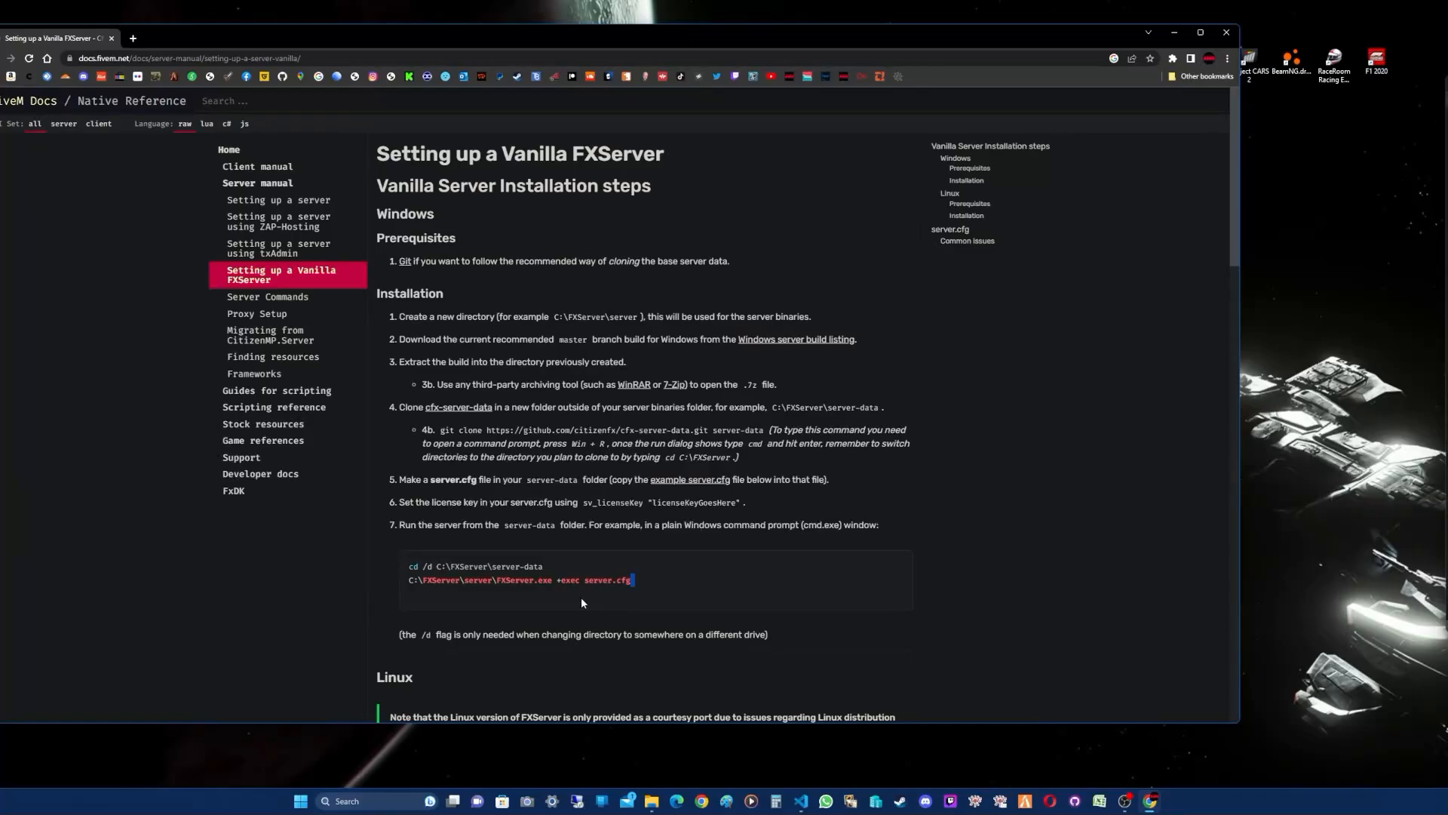
left_click_drag(592, 602, 405, 567)
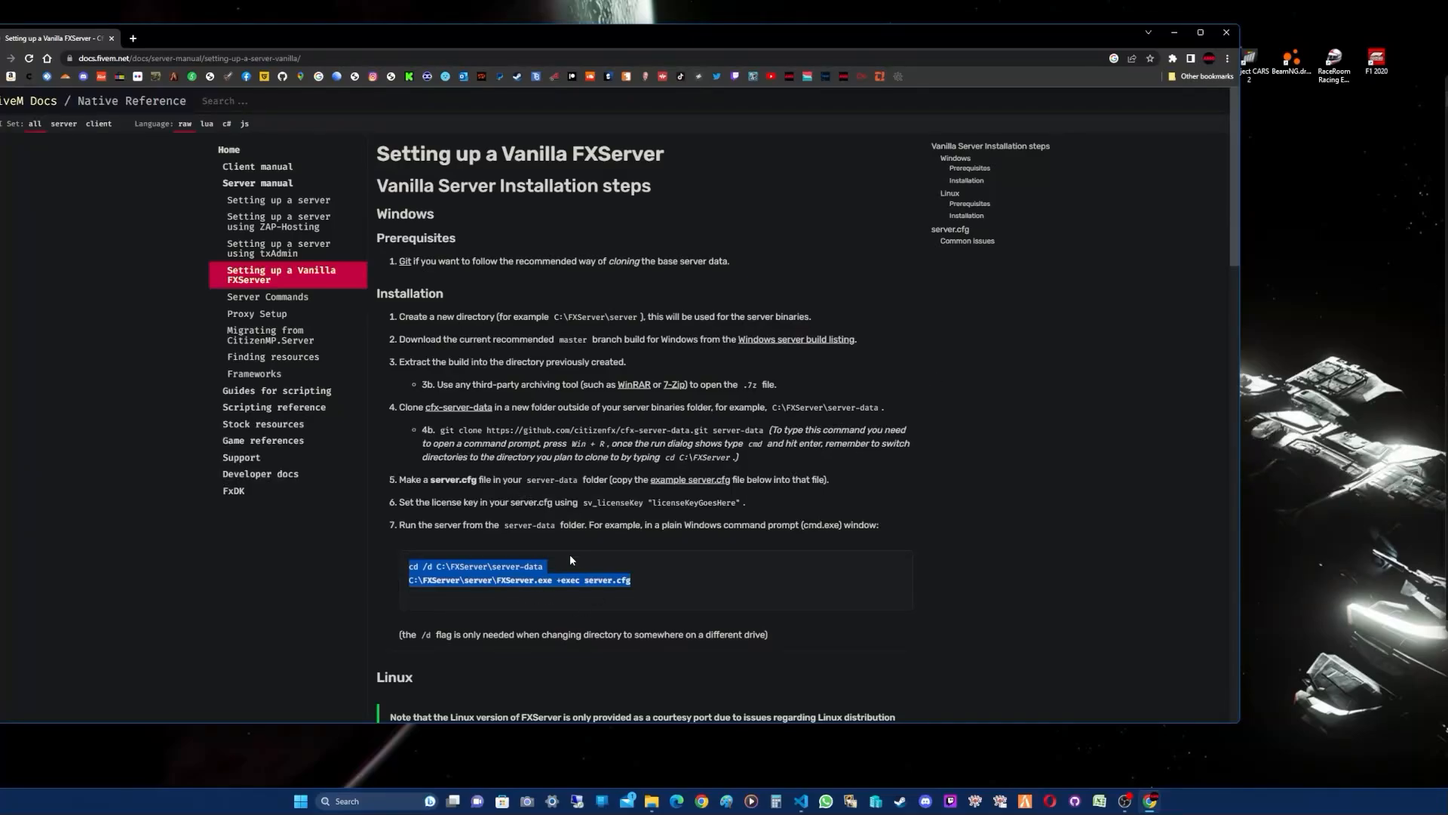
left_click(986, 379)
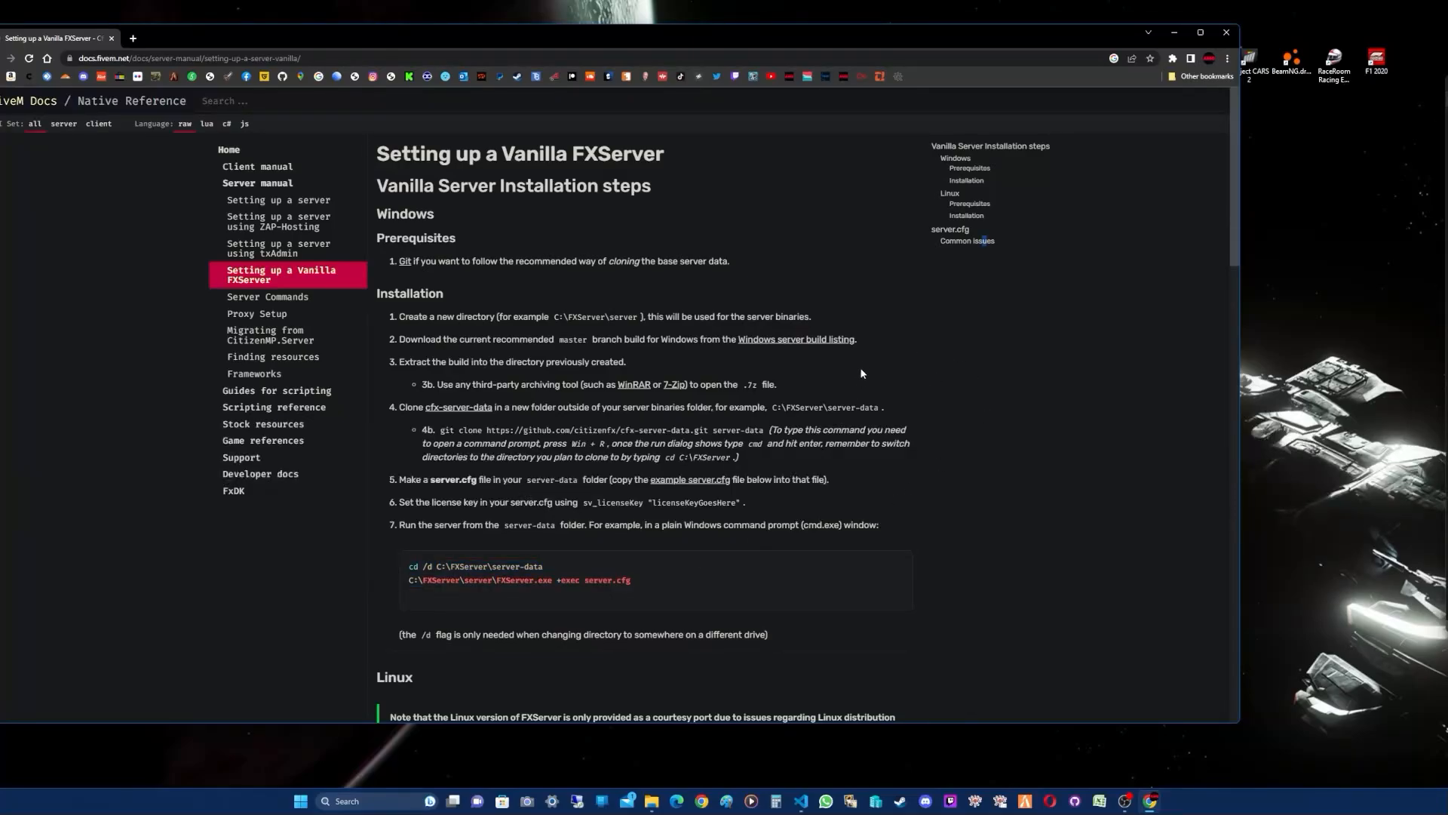
left_click(787, 340)
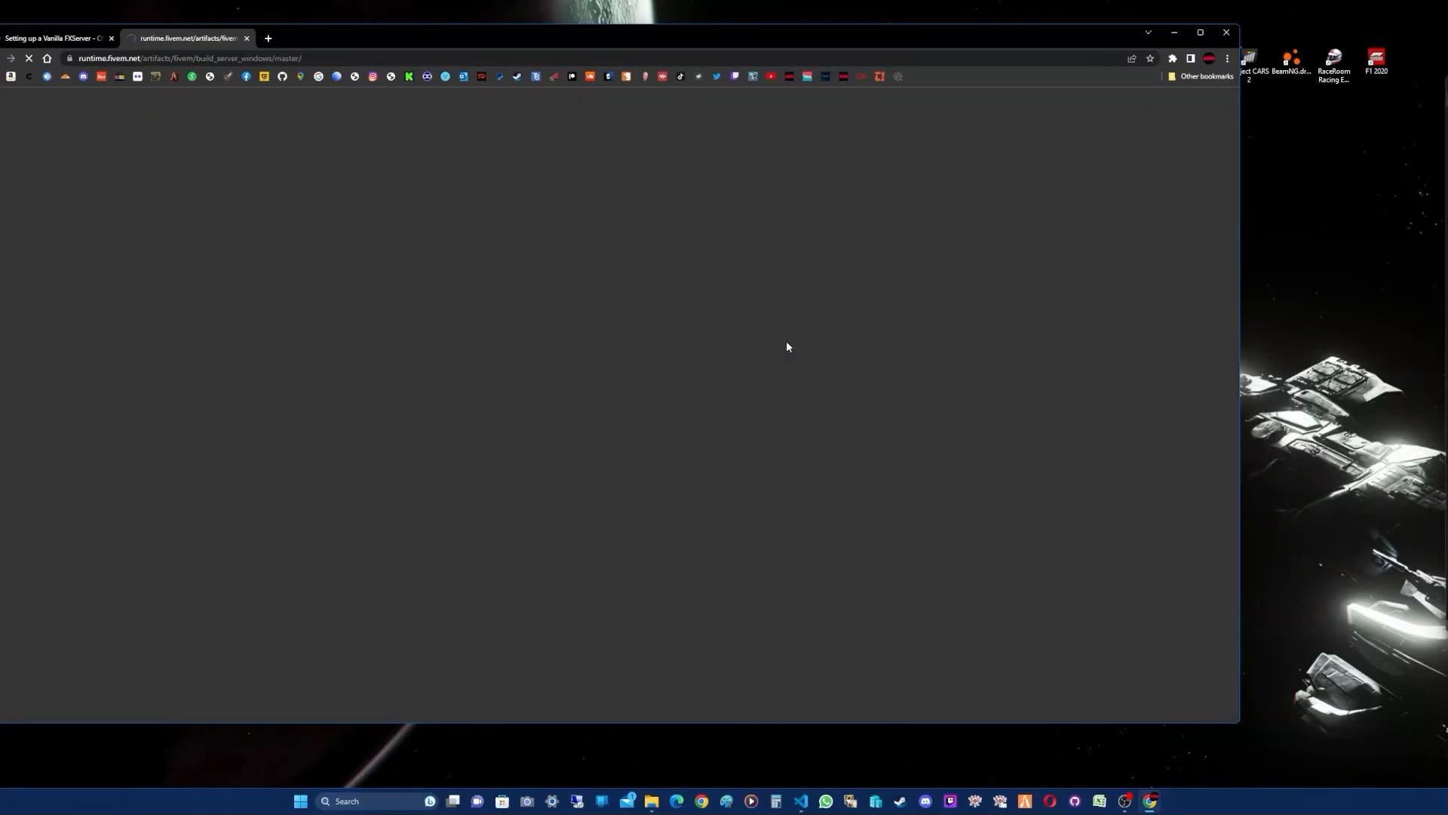
left_click_drag(817, 35, 879, 30)
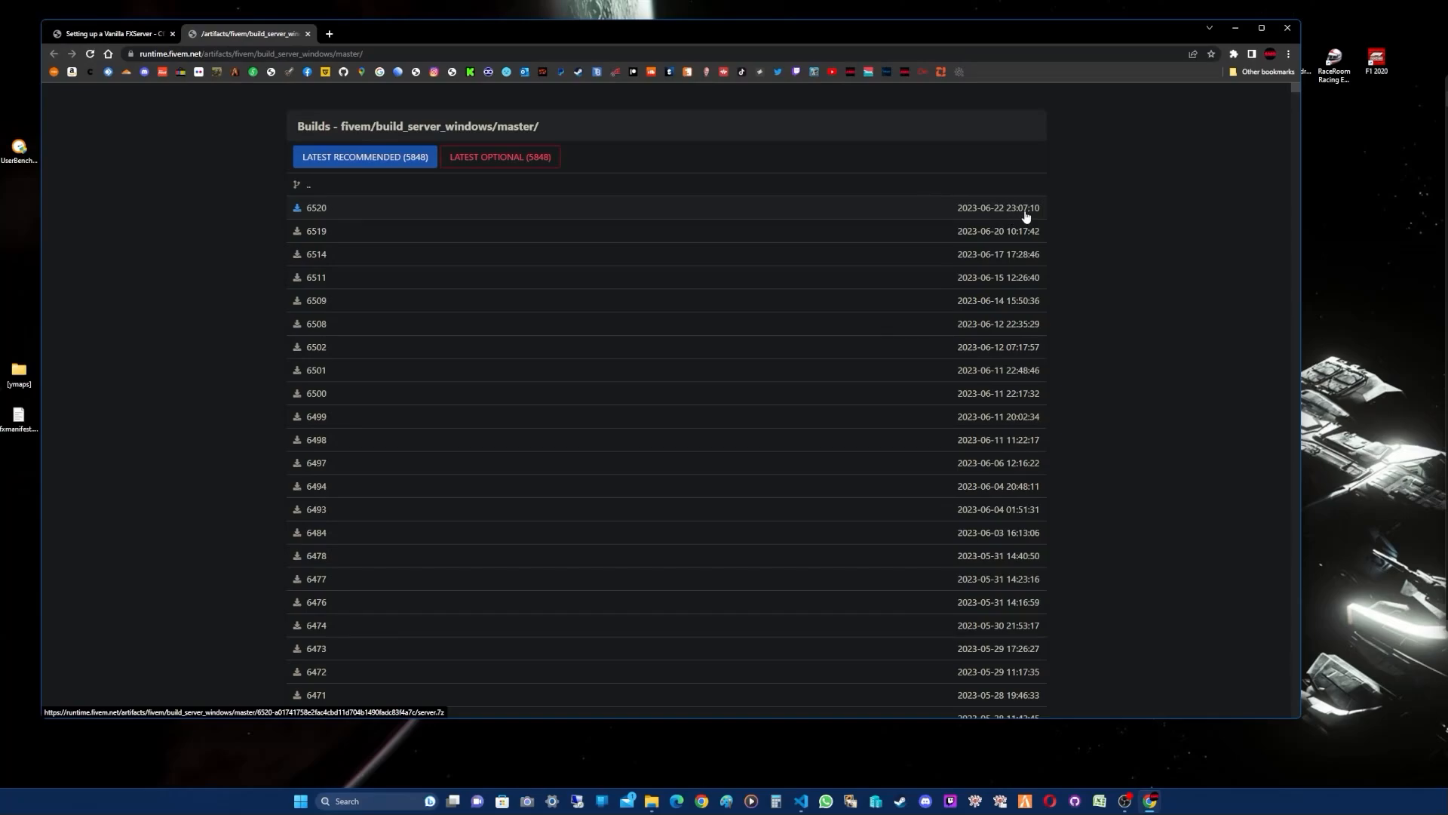
left_click(298, 211)
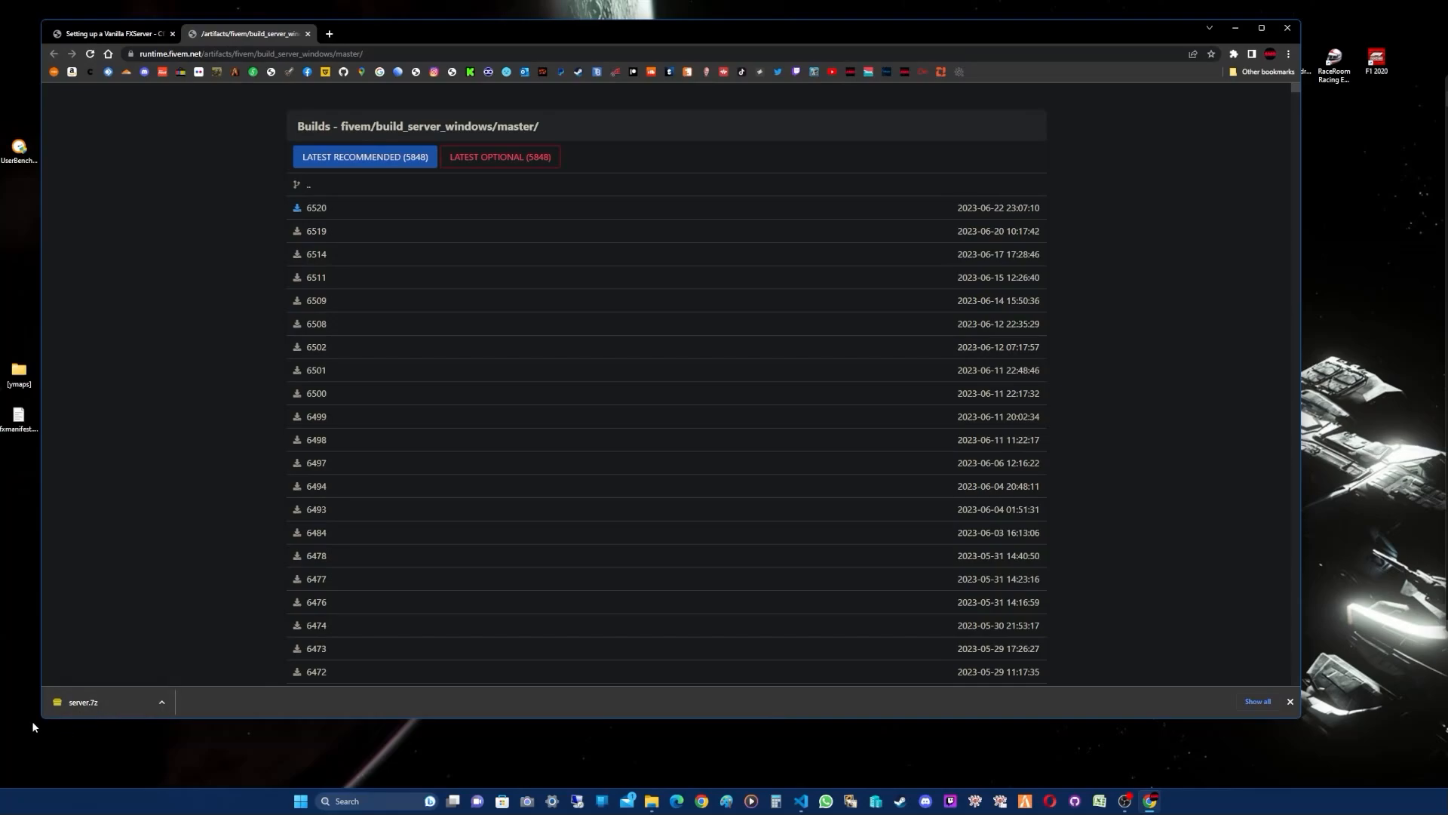
Step: Show the downloaded server.7z in its folder, and close the build listing page in Chrome
right_click(96, 700)
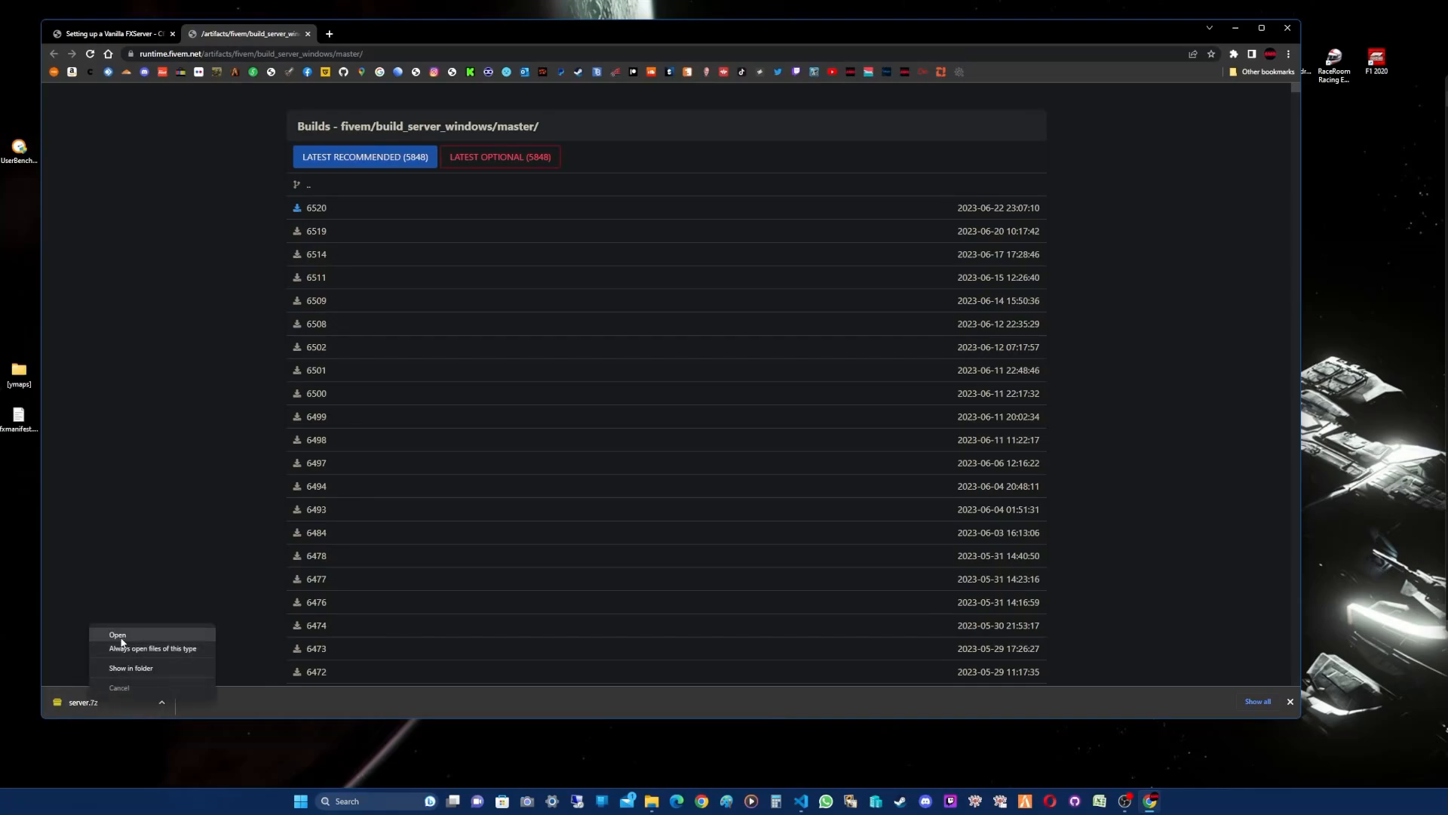
left_click(132, 668)
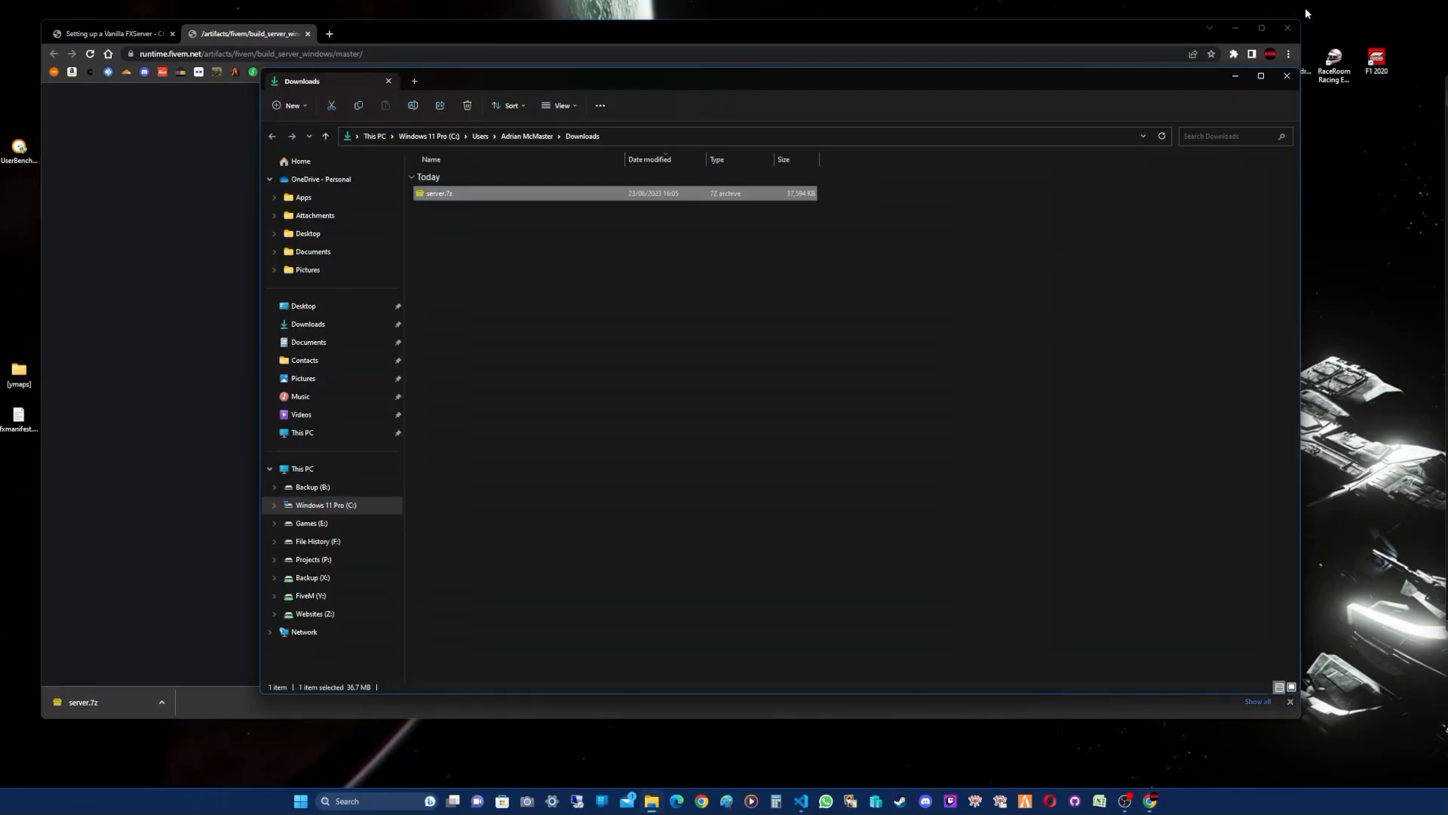
left_click(143, 33)
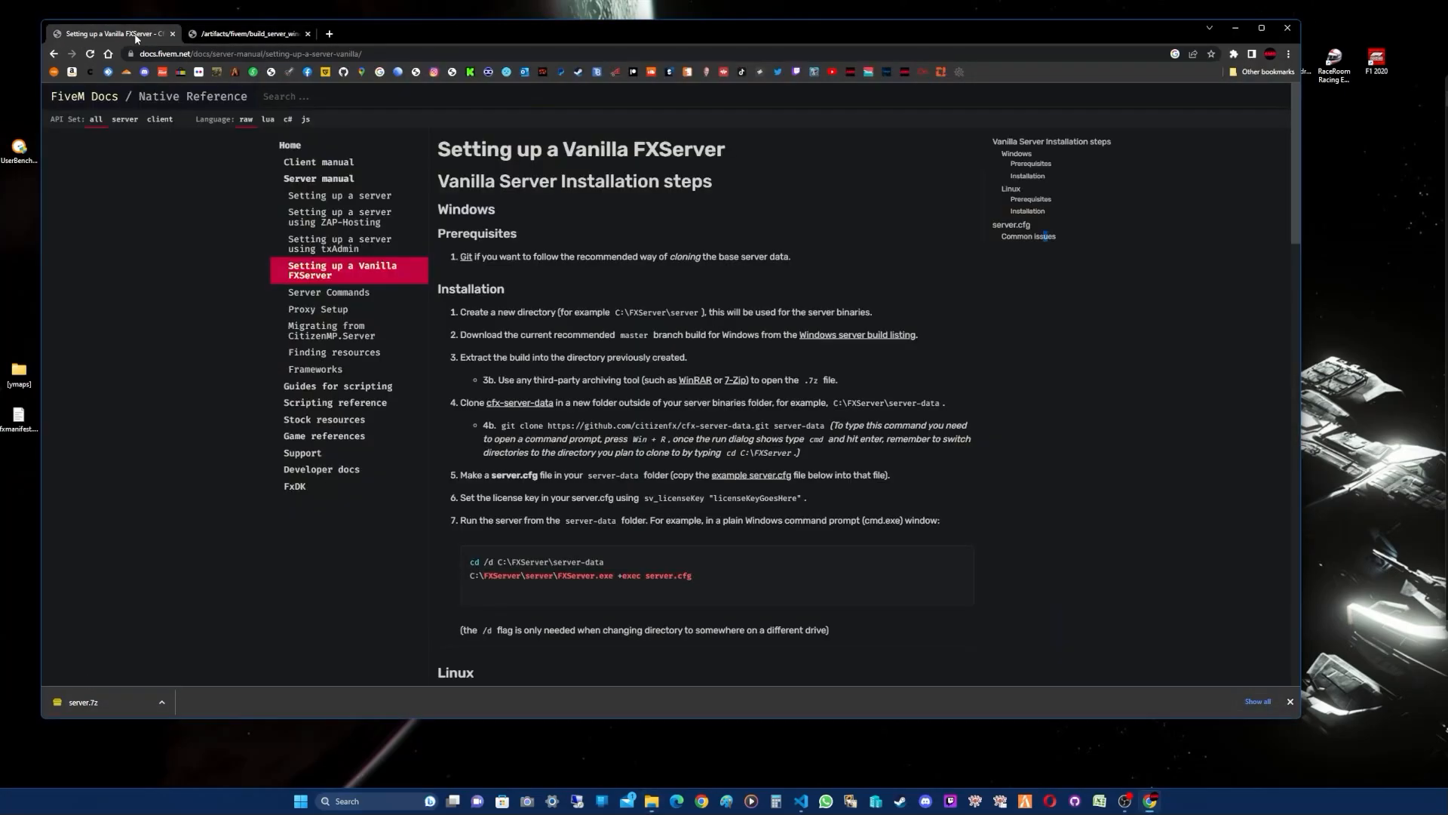
left_click(293, 32)
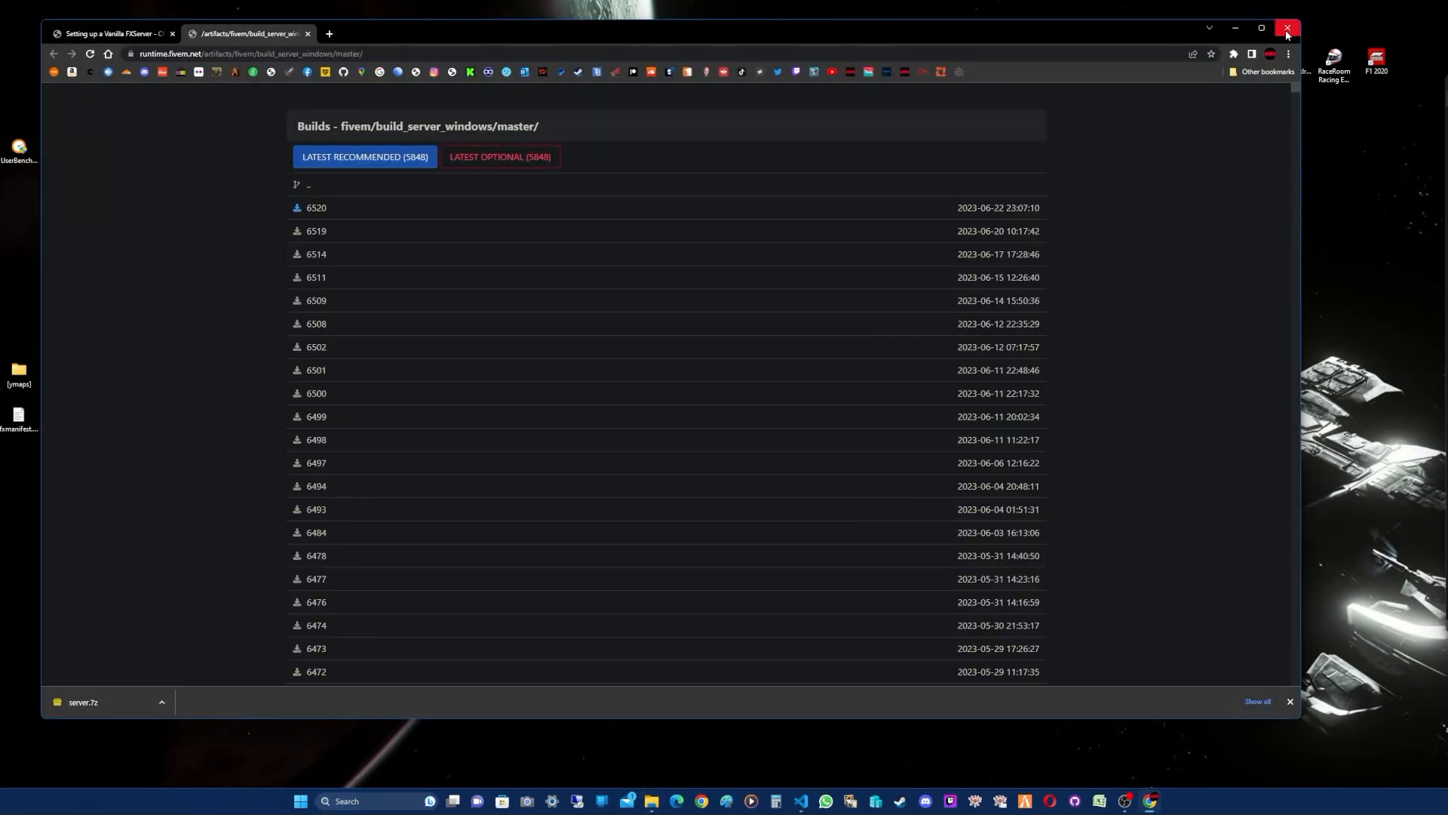
left_click(308, 33)
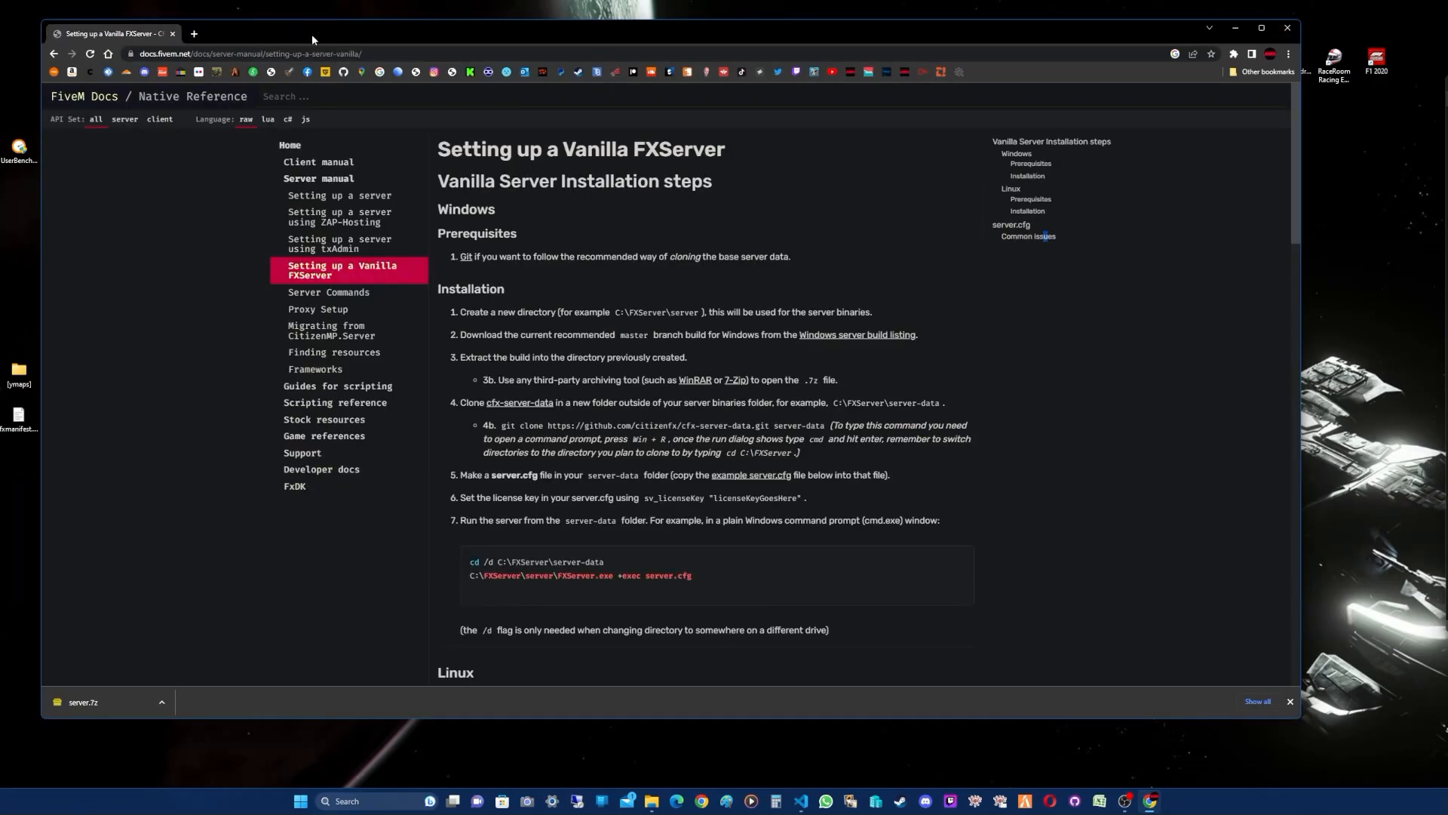
left_click(1235, 30)
left_click(716, 79)
left_click_drag(717, 79, 593, 69)
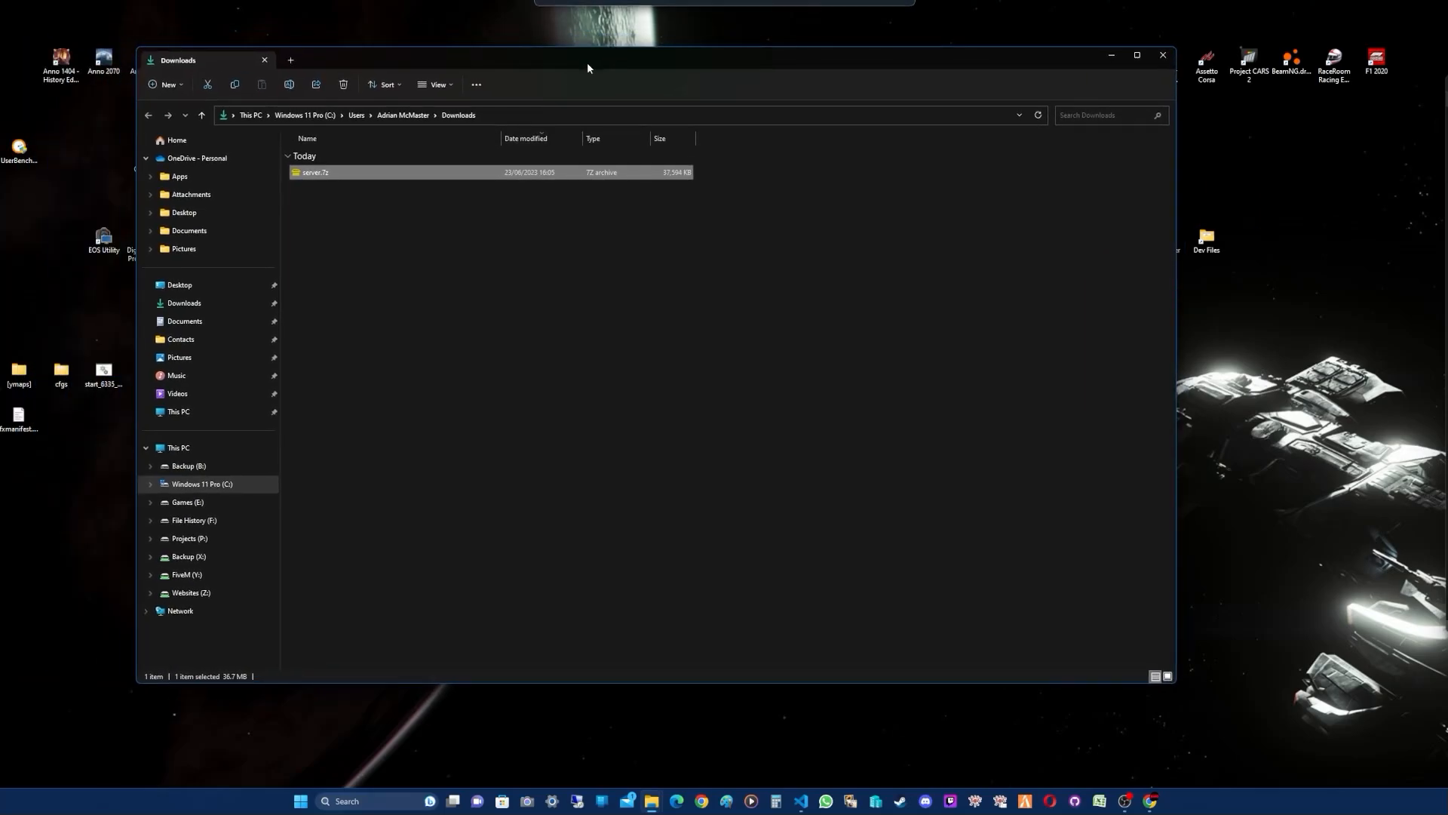
Step: Open server.7z and extract all its contents into the qbcore-framework folder on the Projects (P:) drive
double_click(317, 173)
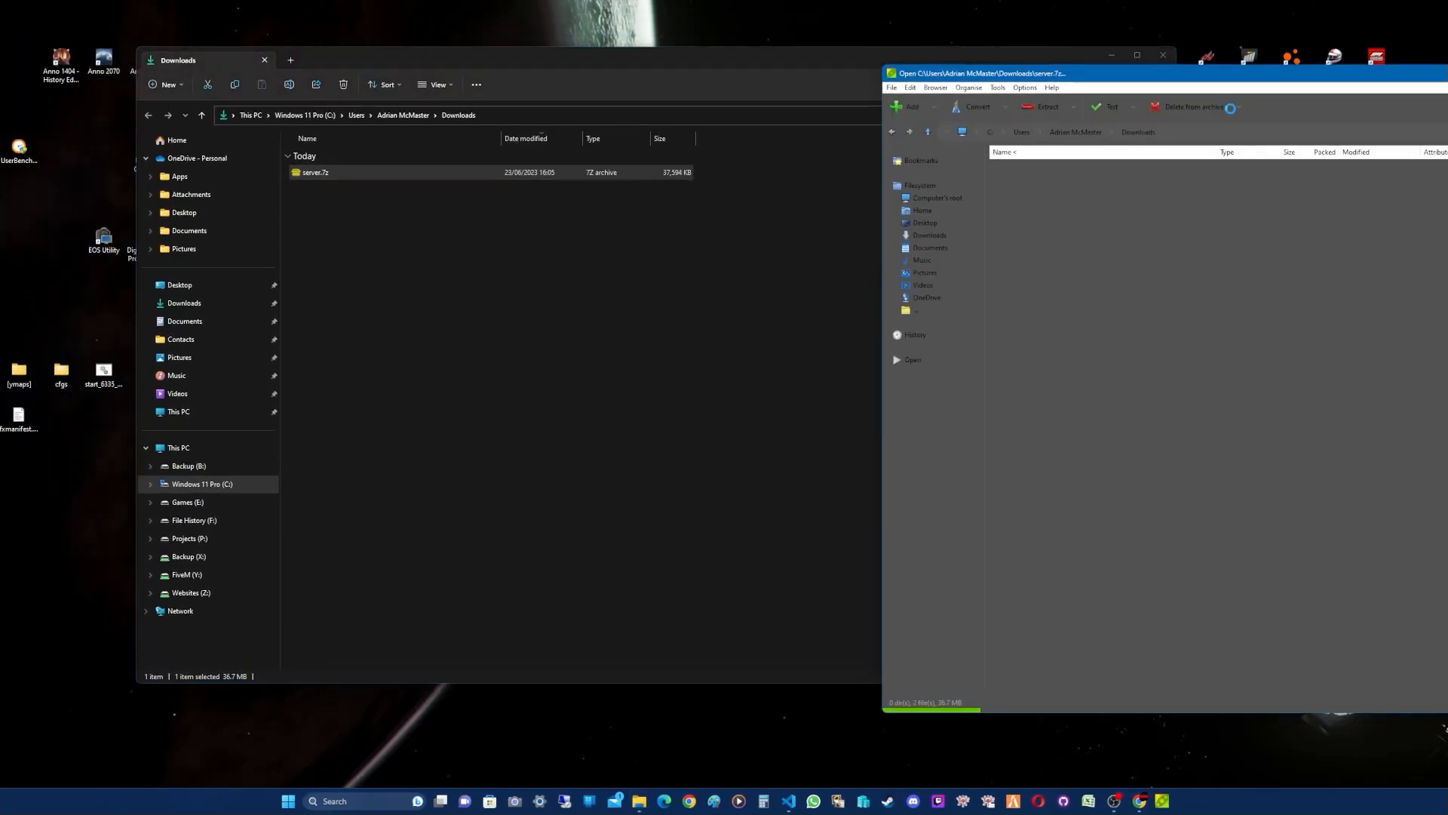
left_click_drag(1275, 78, 761, 68)
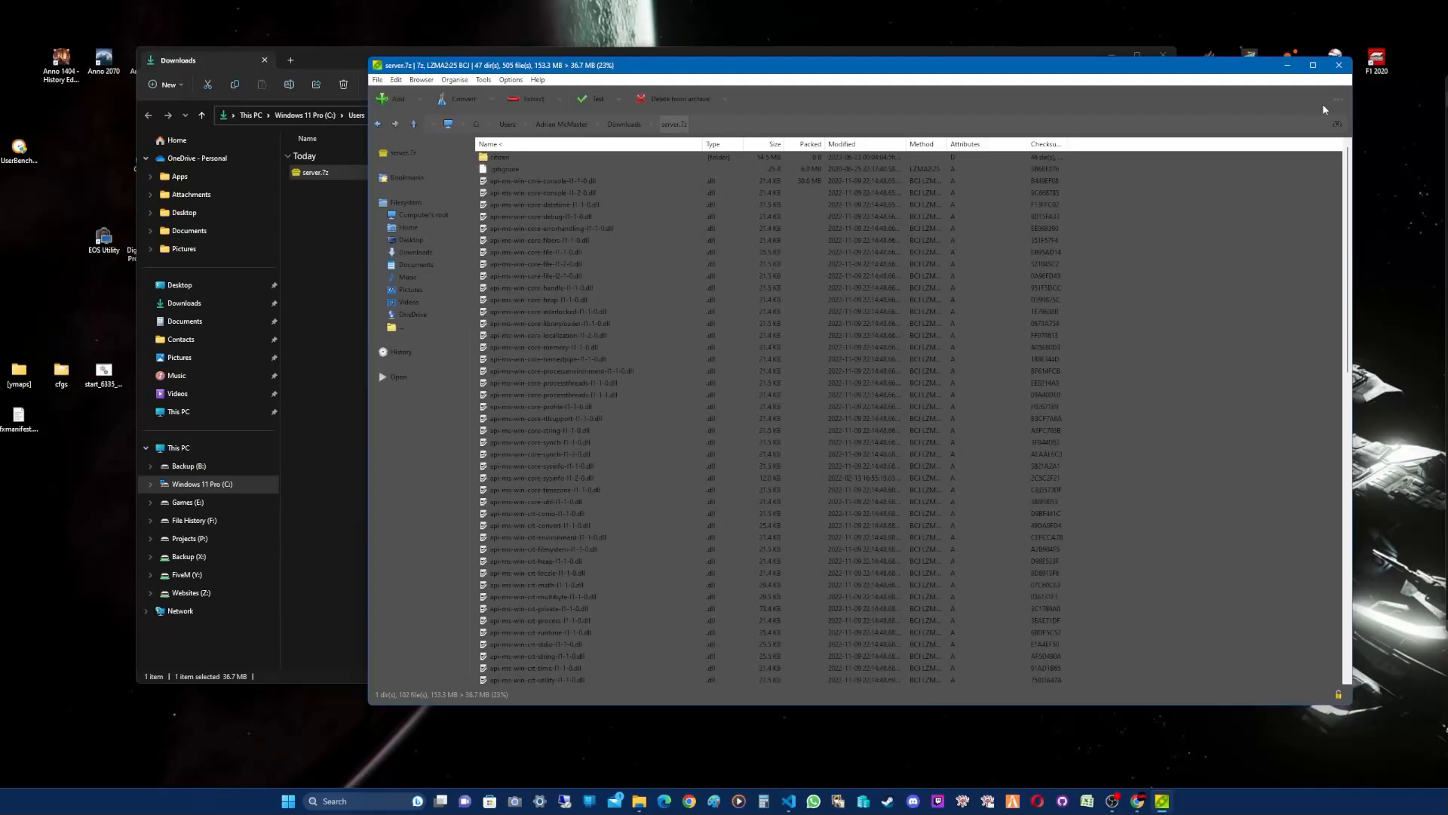
left_click_drag(754, 65, 1379, 51)
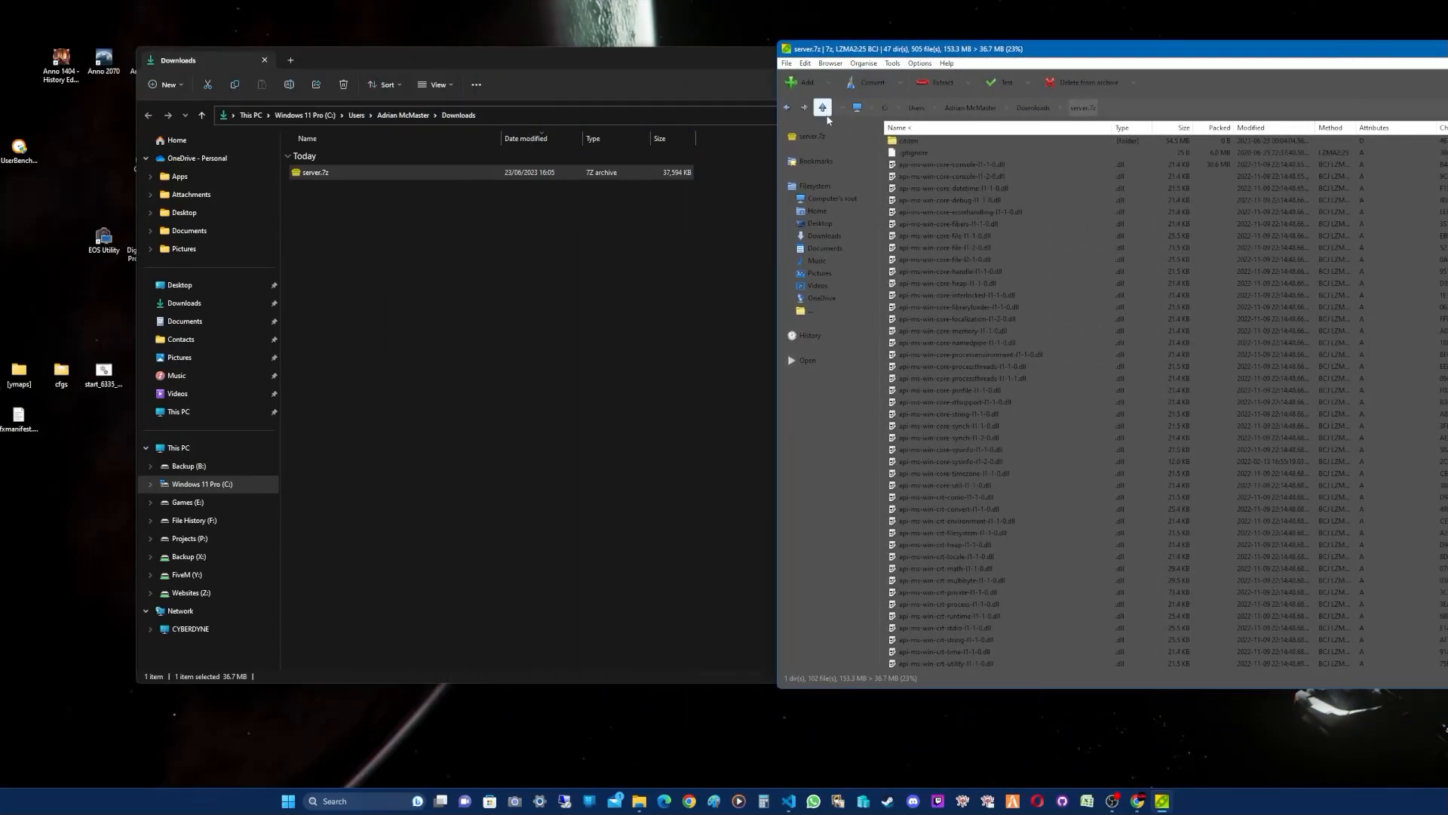
left_click(806, 64)
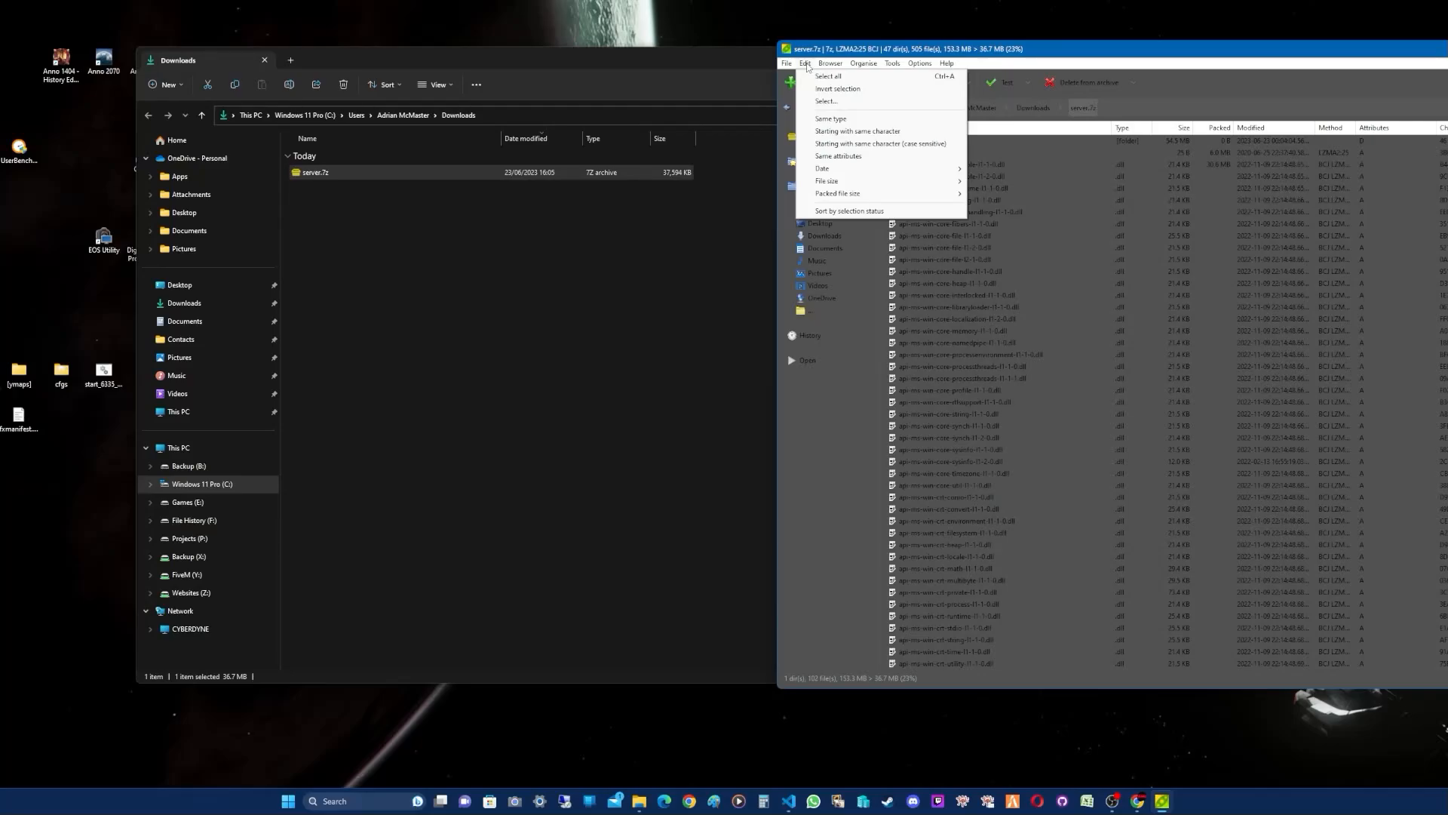
left_click(829, 77)
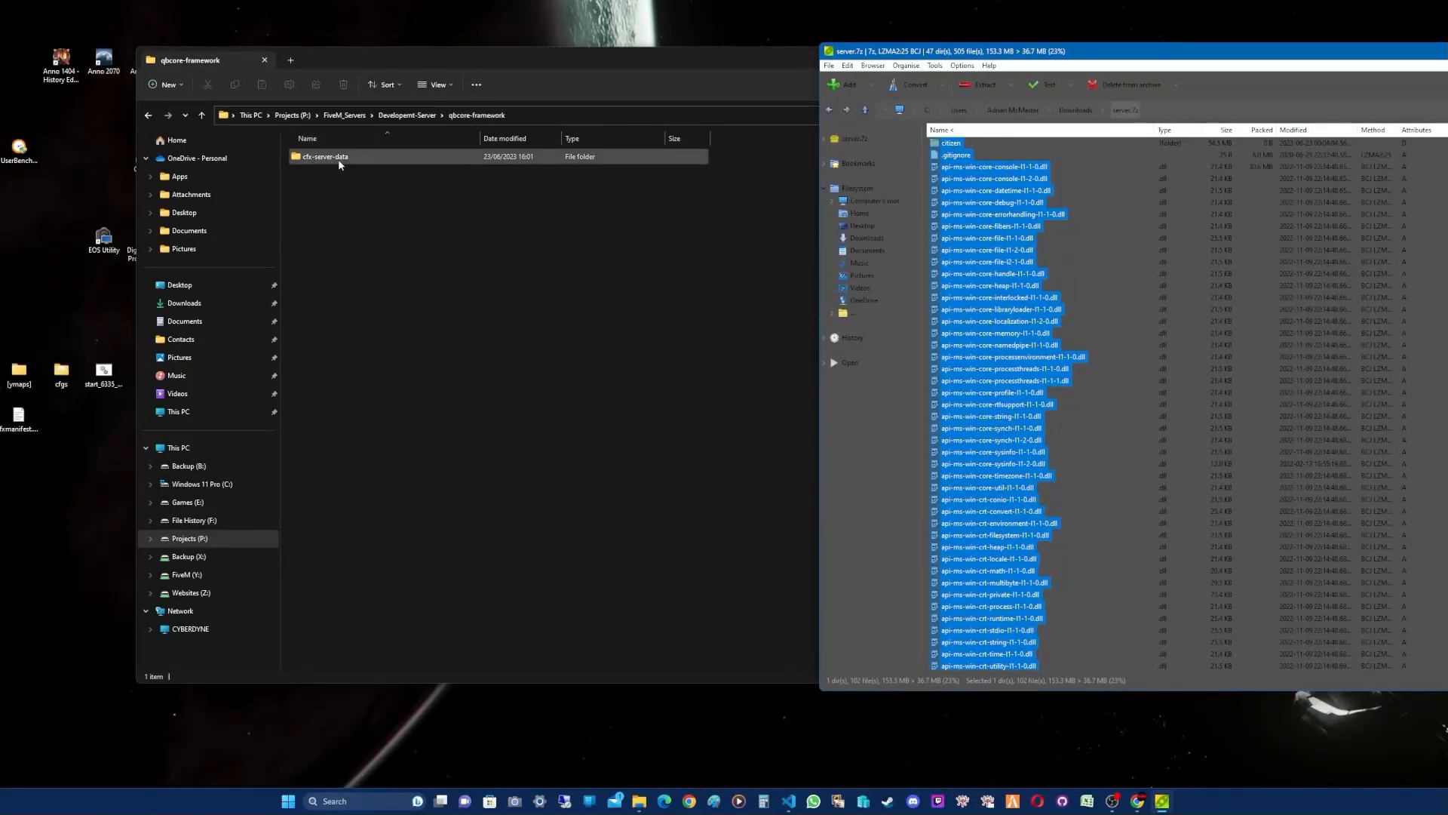
left_click_drag(948, 144, 381, 282)
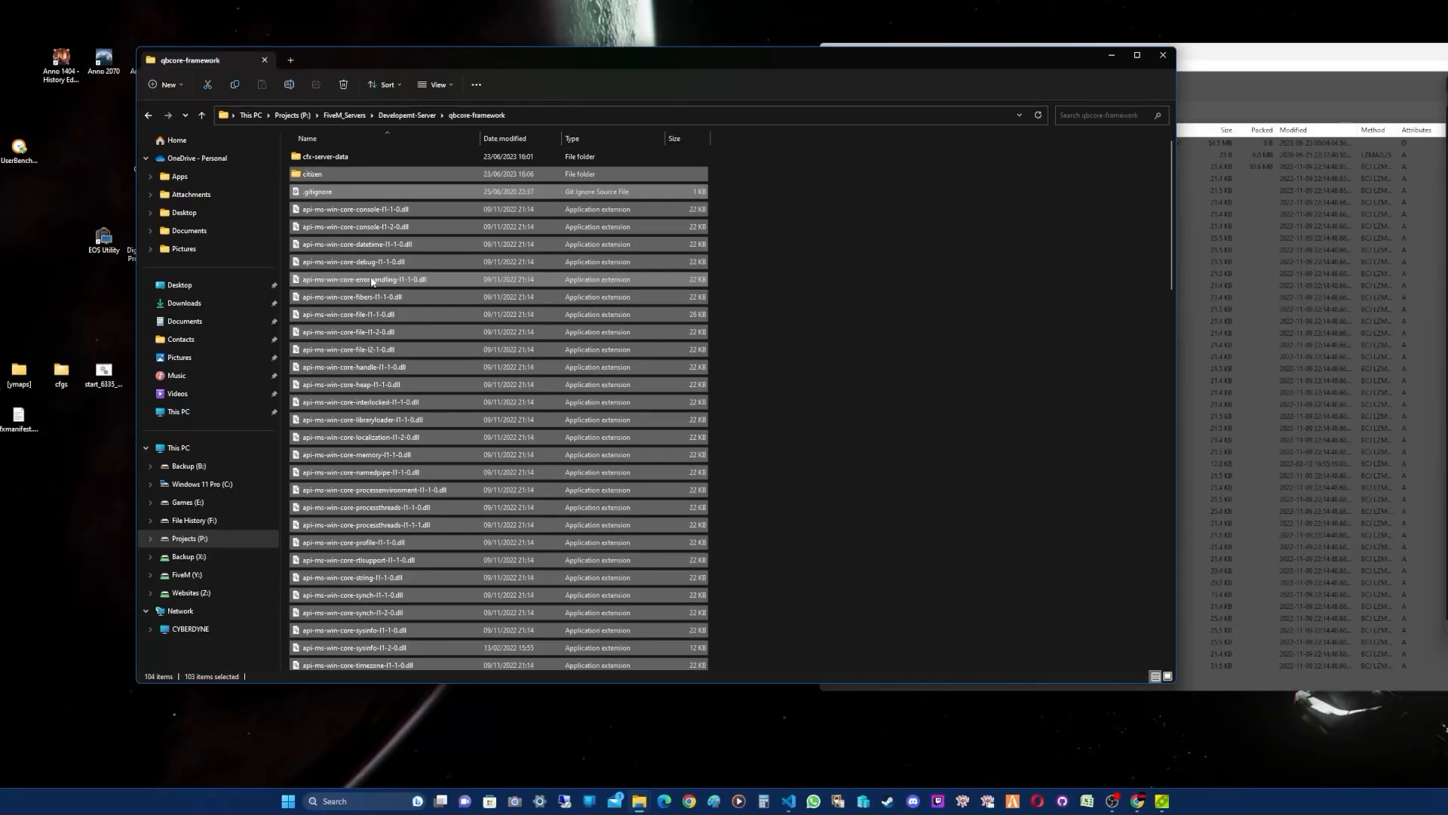
left_click(965, 232)
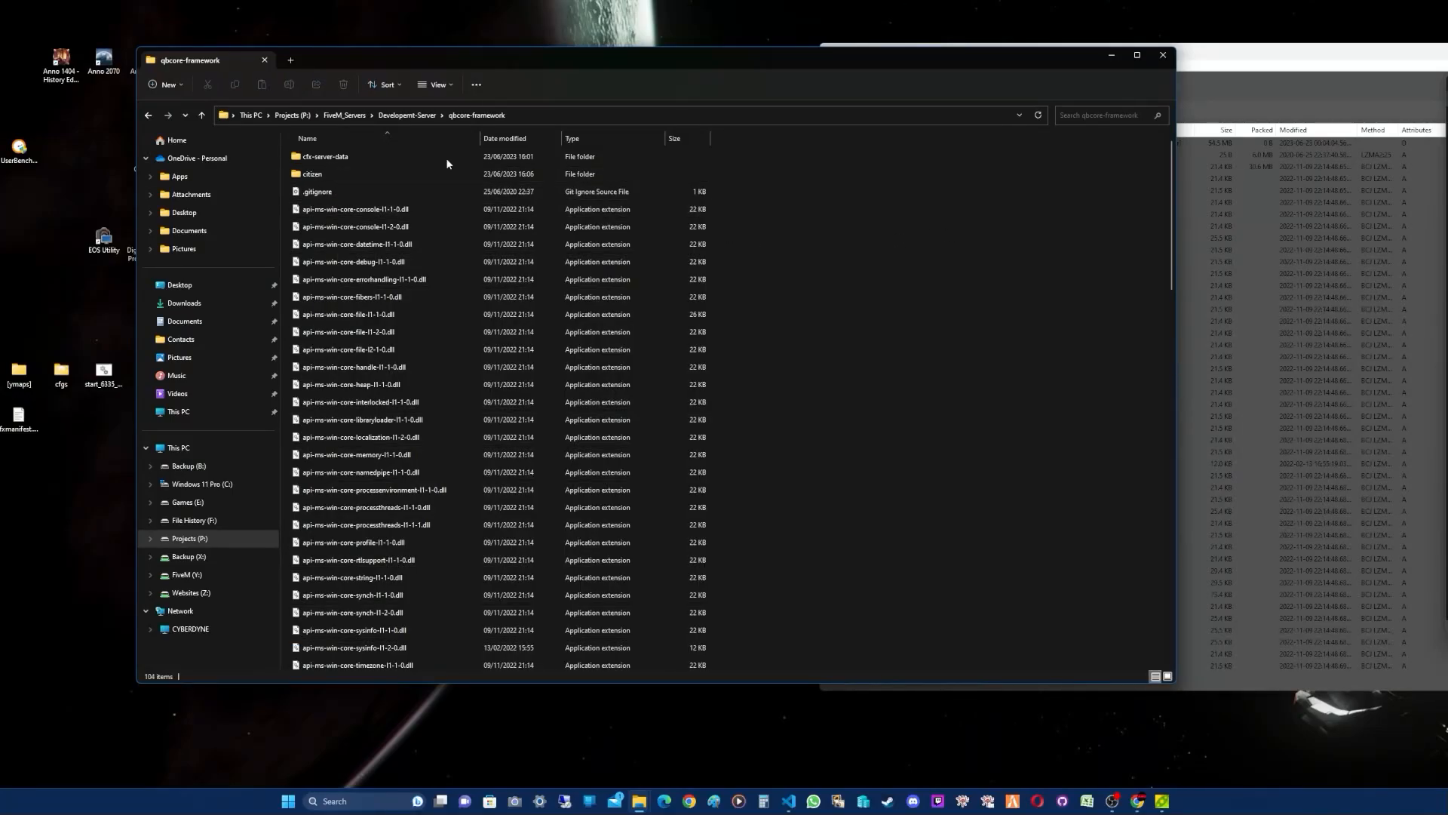
Step: Review the server folder structure from FiveM_Servers down to the cfx-server-data folder, and return to qbcore-framework
left_click(150, 117)
left_click(150, 117)
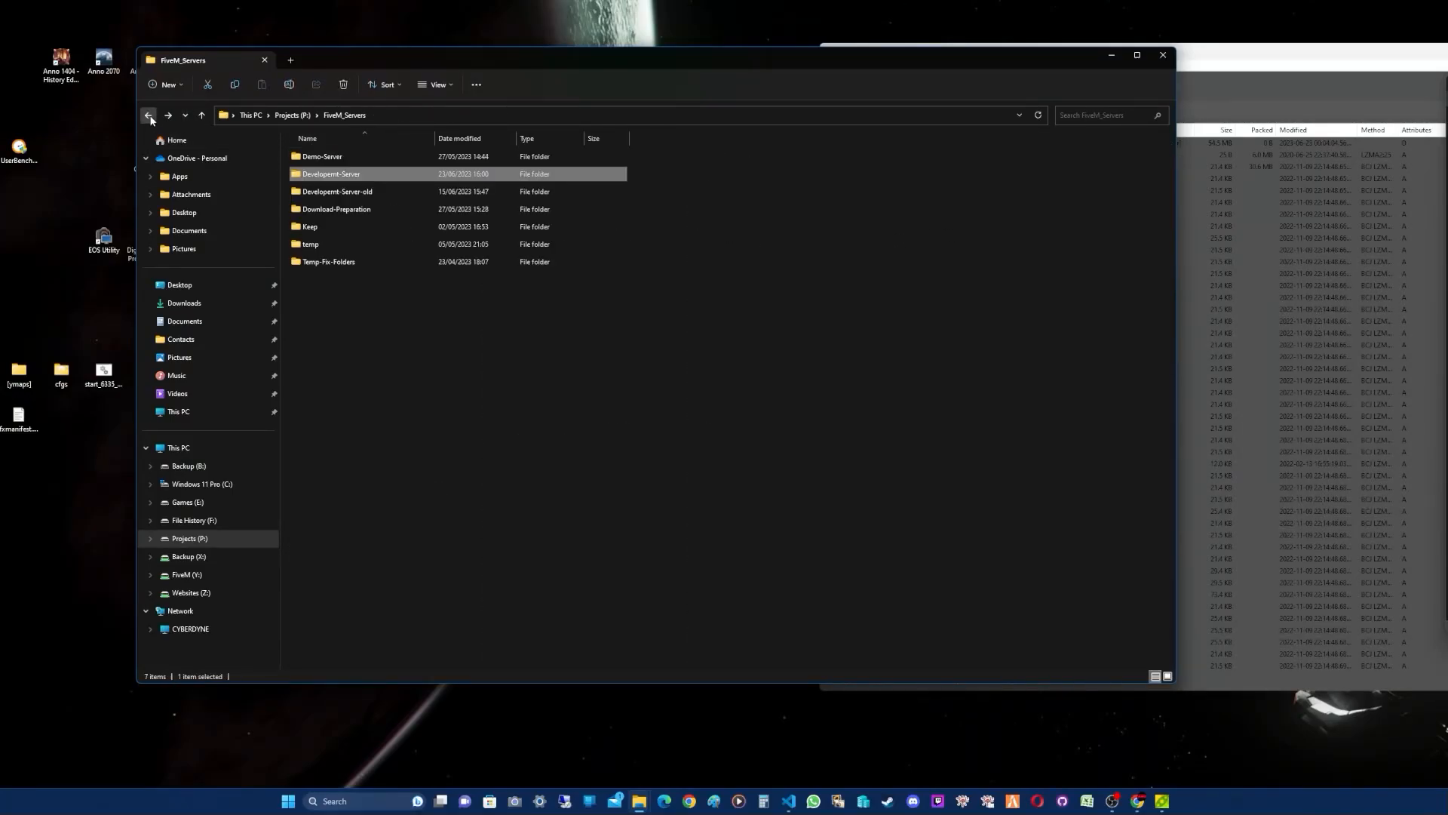
double_click(346, 172)
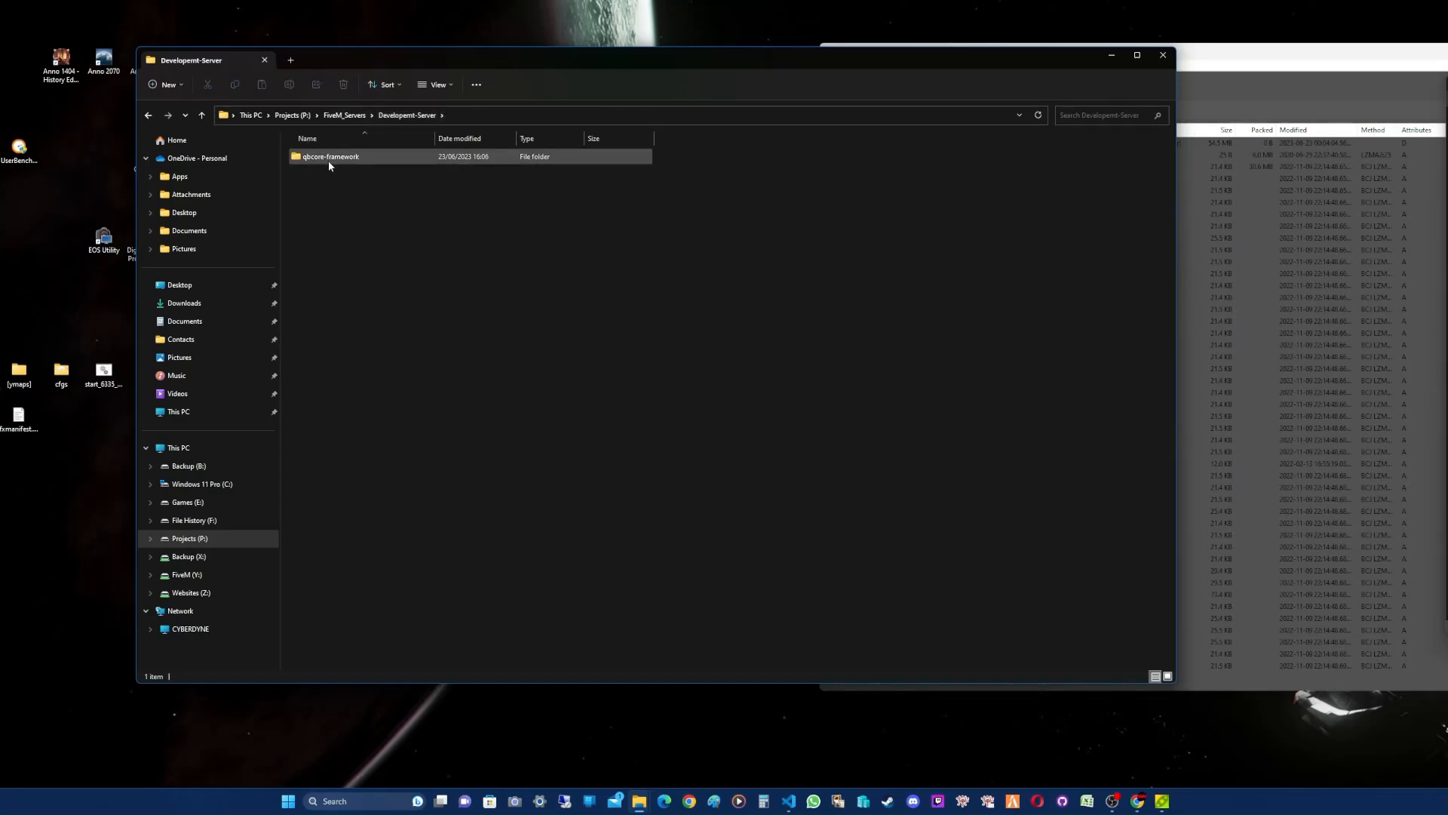
left_click(396, 114)
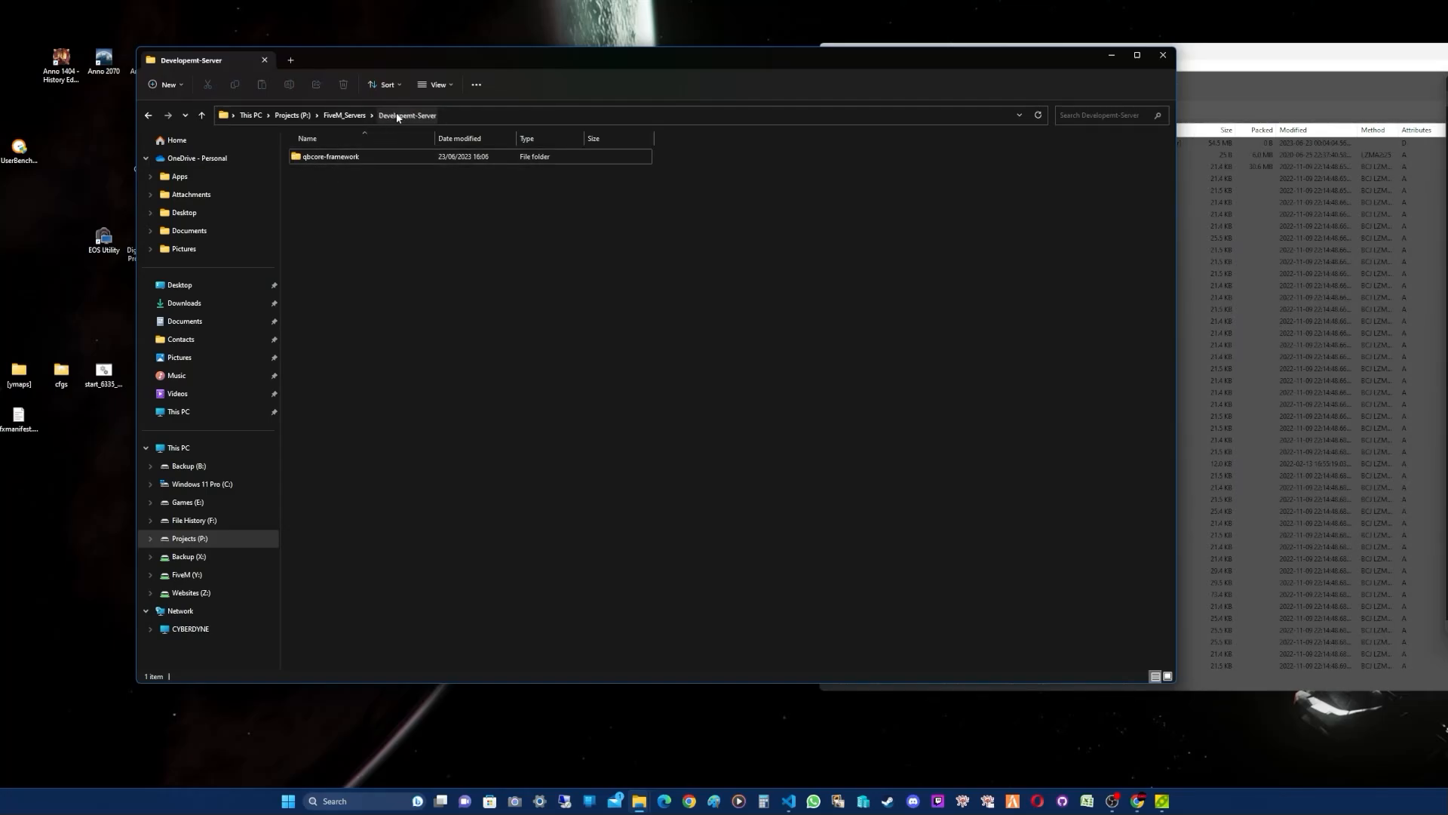
double_click(339, 156)
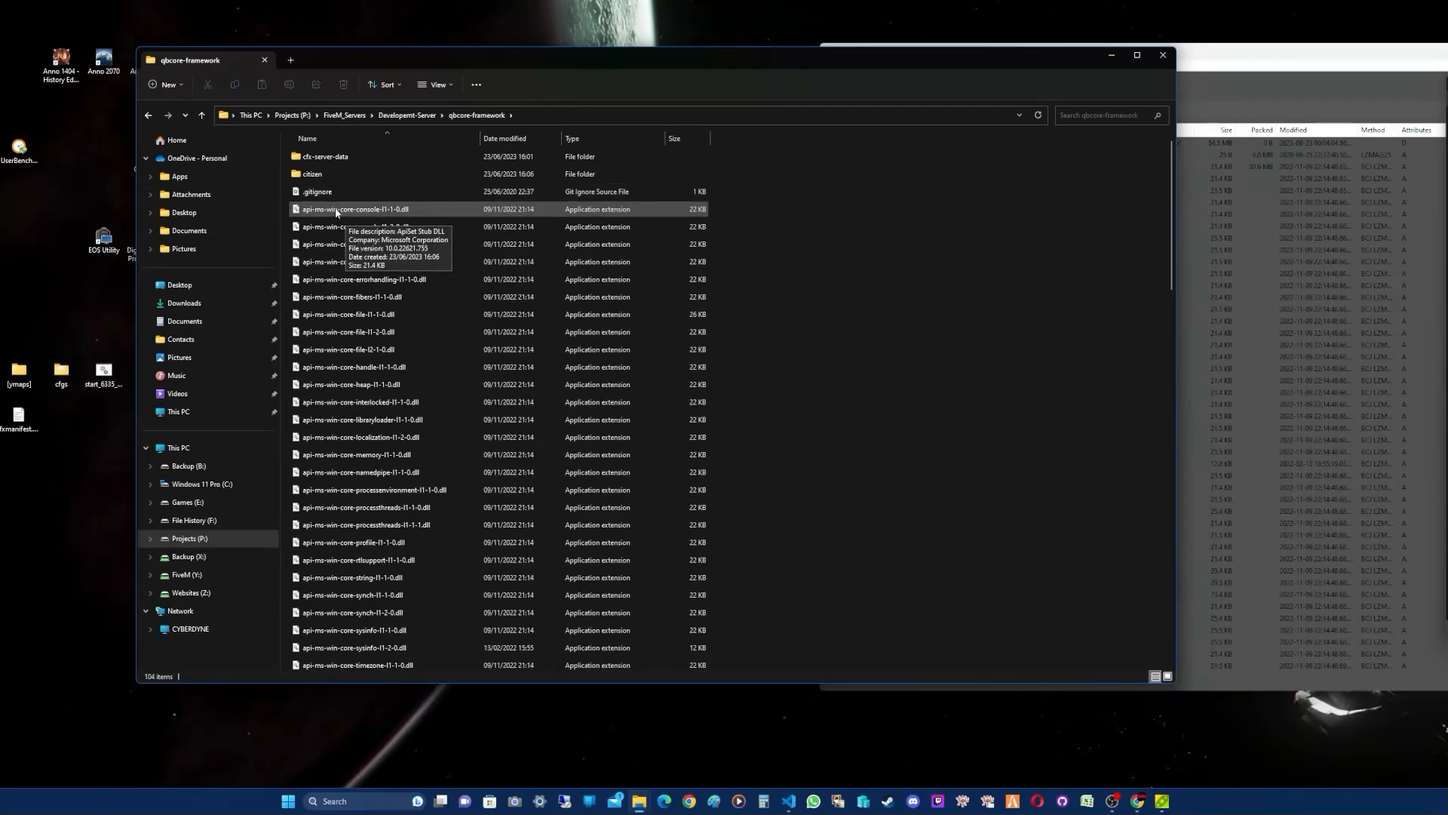
double_click(332, 158)
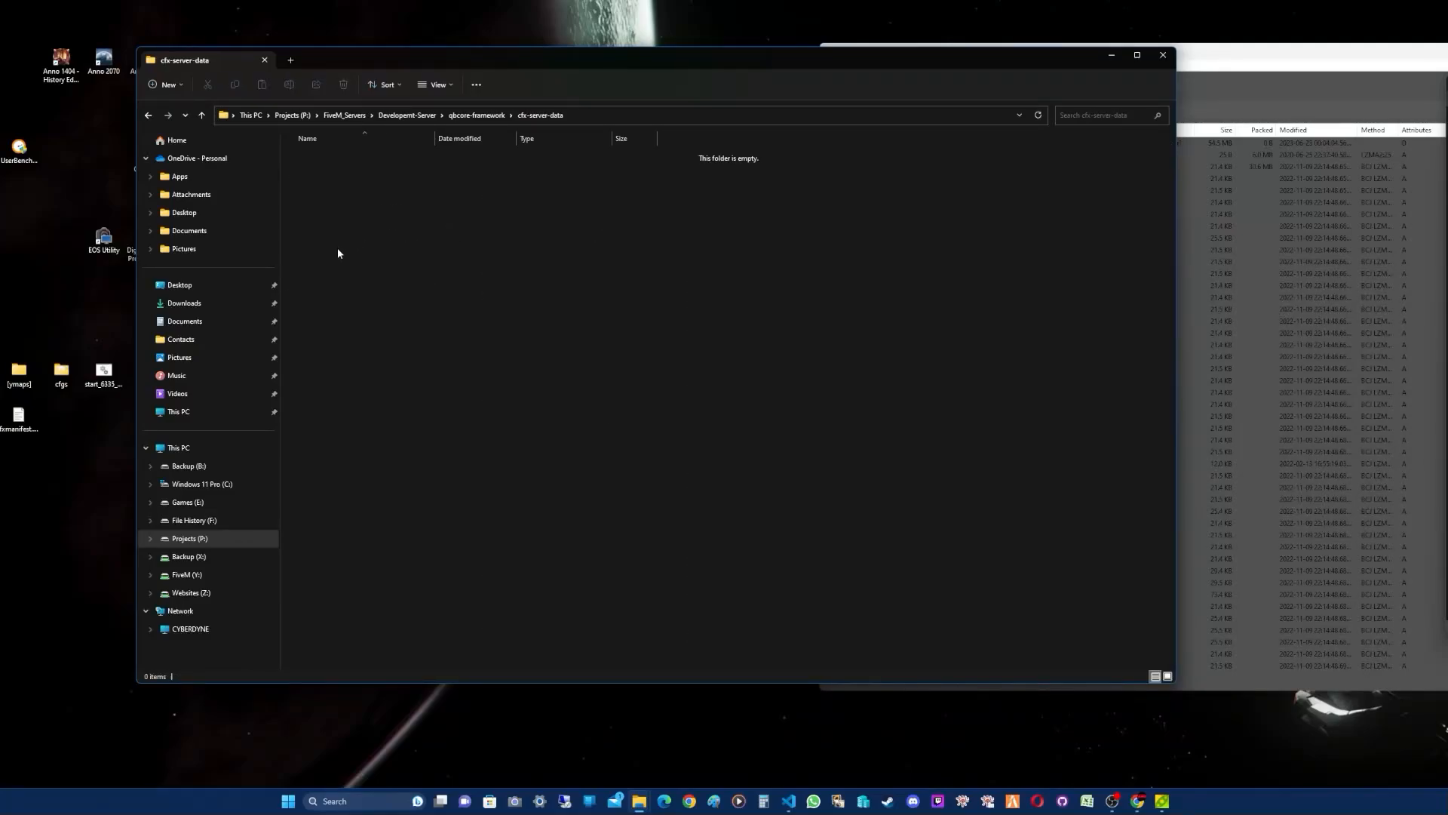
left_click(148, 114)
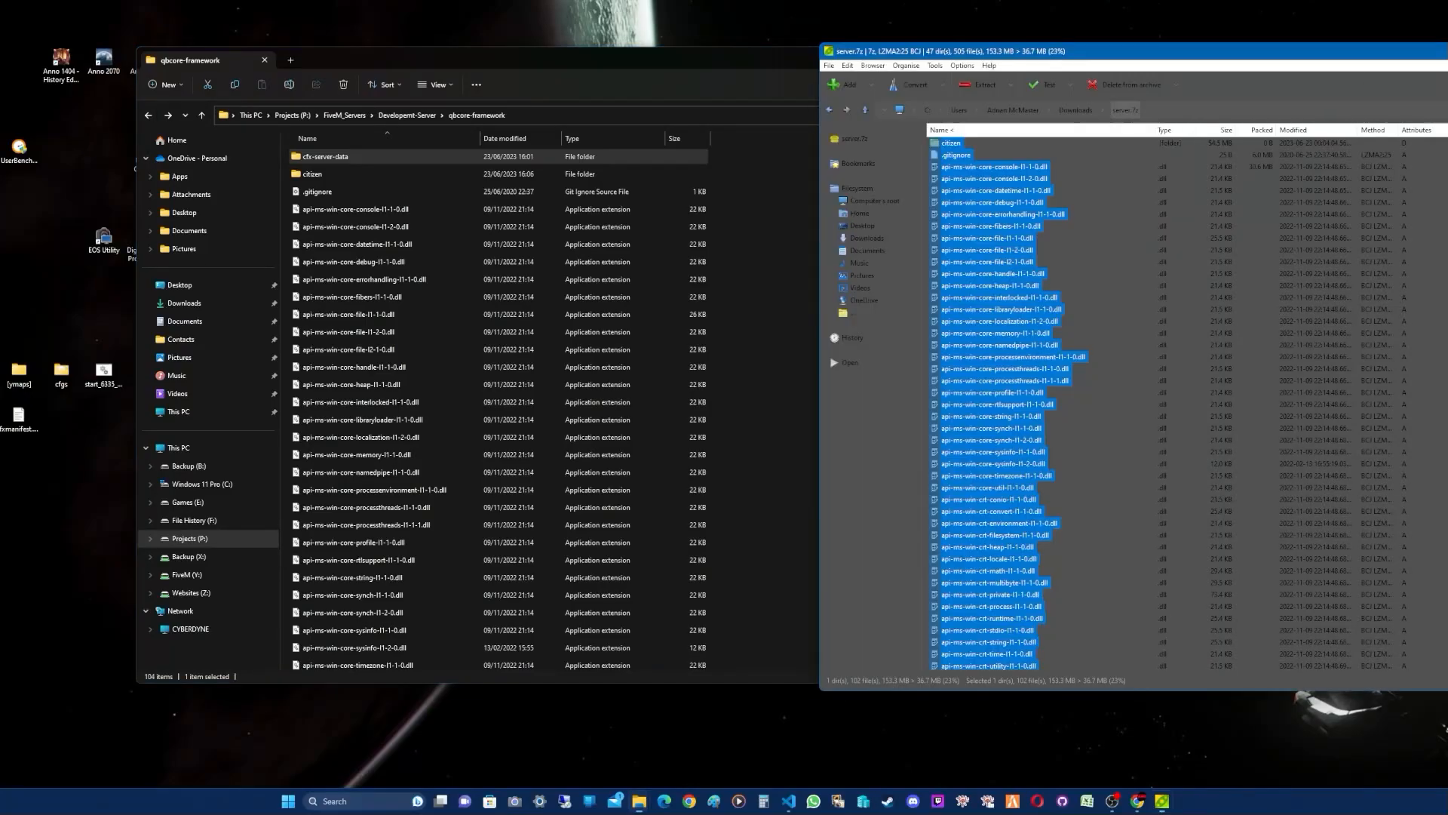
Step: Close the server.7z archive window and look for FXServer.exe among the extracted files in qbcore-framework
key("alt+F4")
left_click_drag(627, 56, 673, 52)
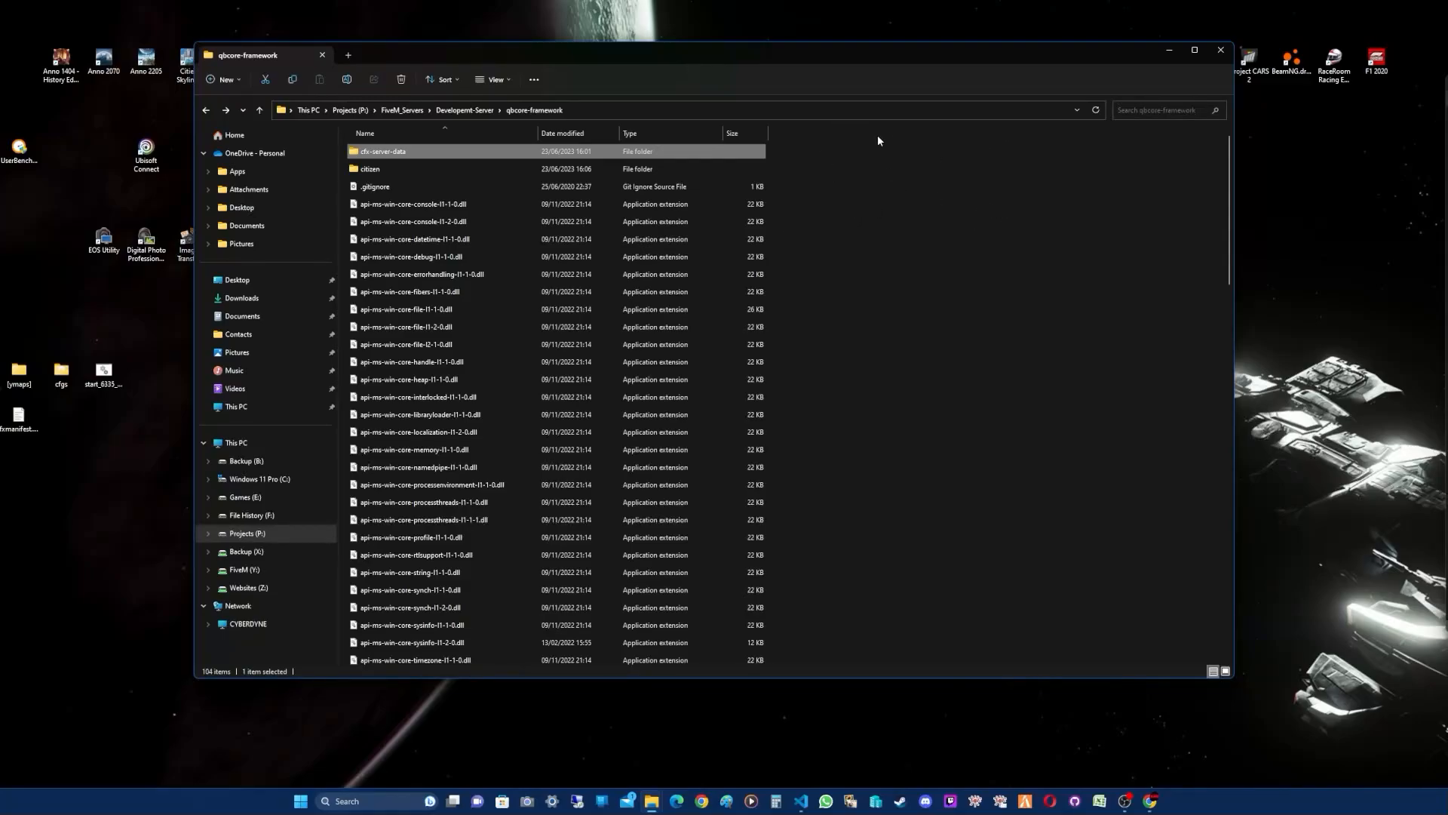
scroll(798, 170, "down", 20)
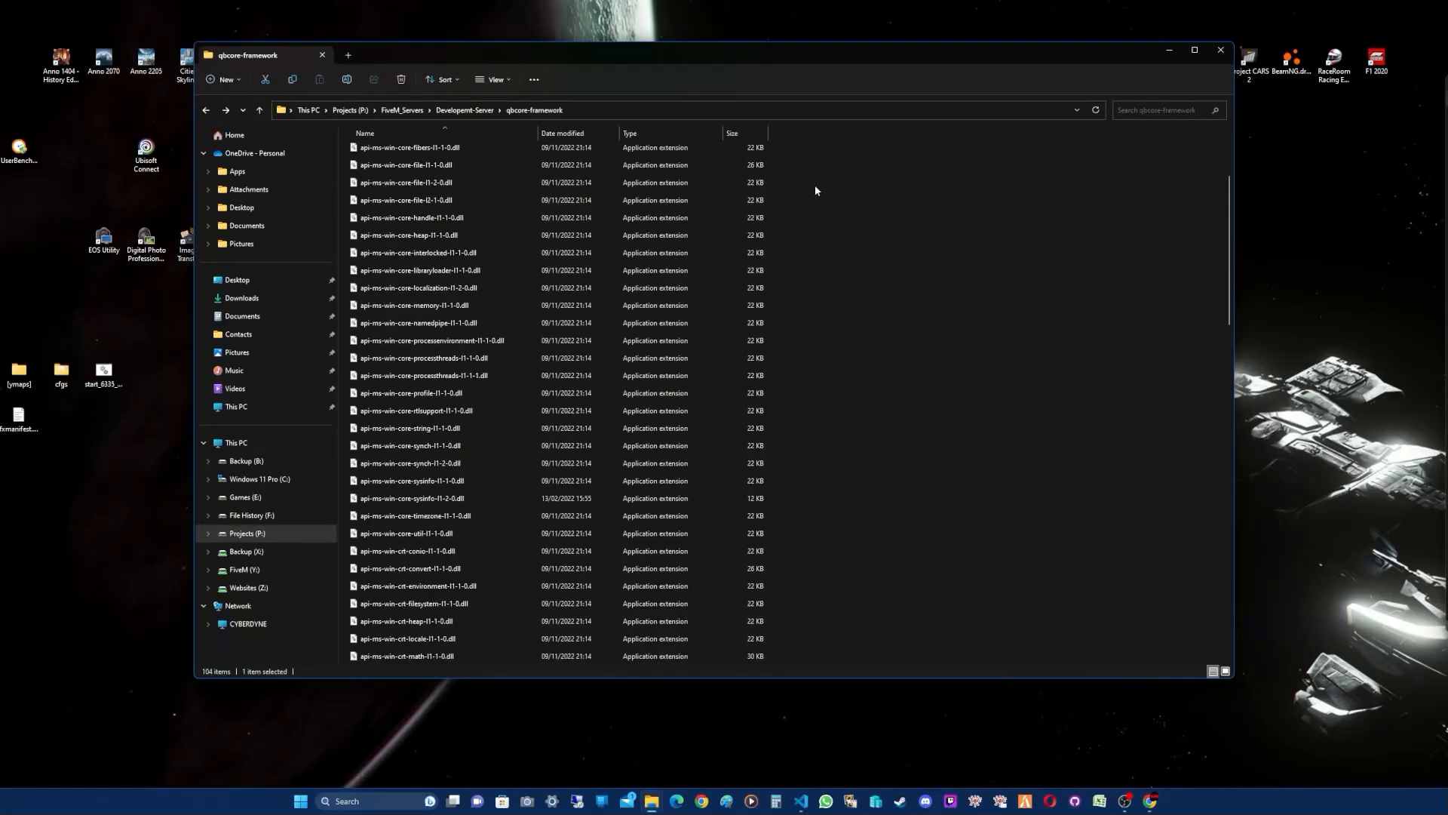
scroll(385, 235, "up", 1)
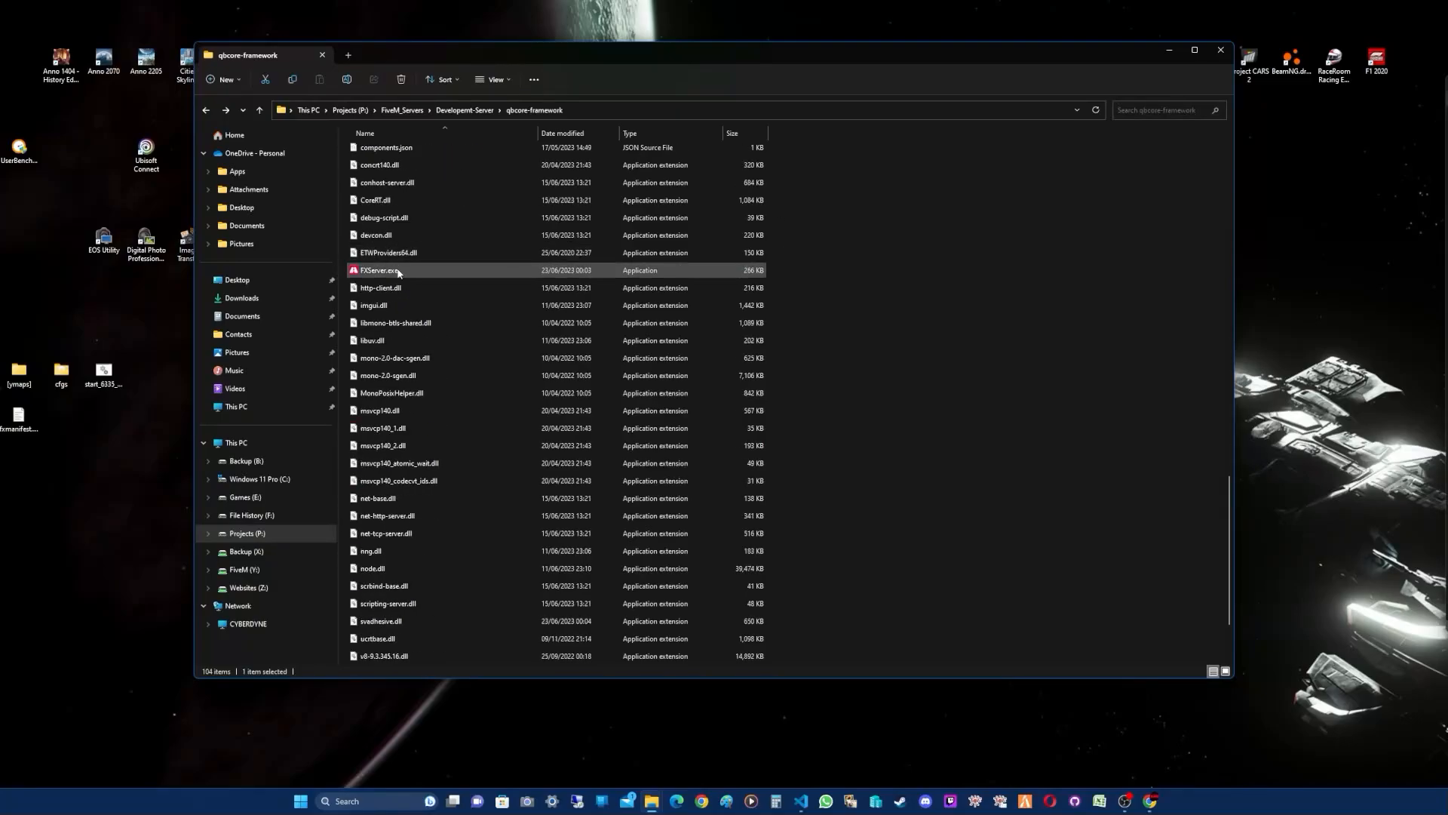
scroll(374, 276, "up", 1)
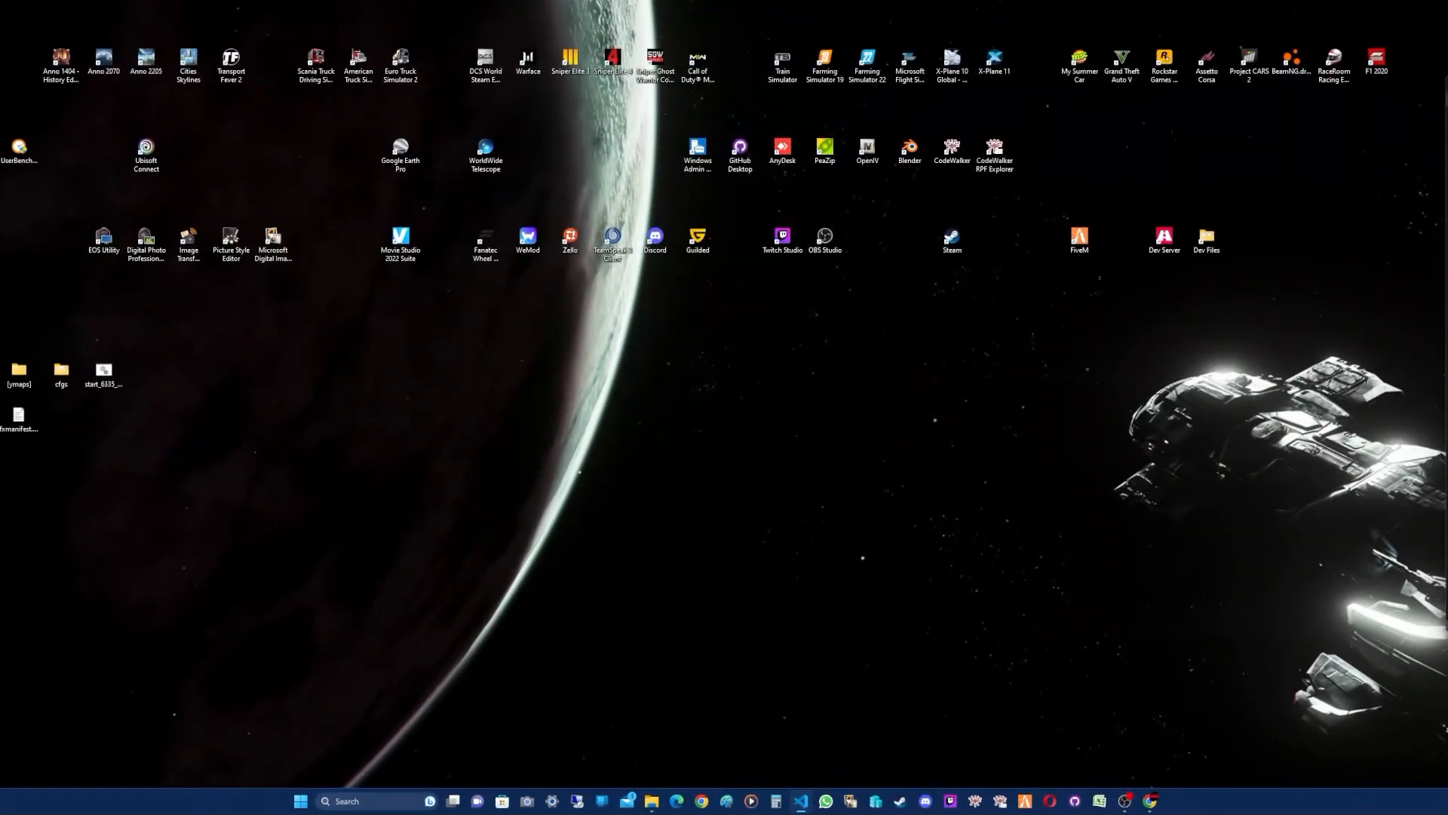
Step: Switch to Chrome, search Google for mariadb and find the MariaDB Foundation entry below the sponsored MongoDB result
left_click(701, 801)
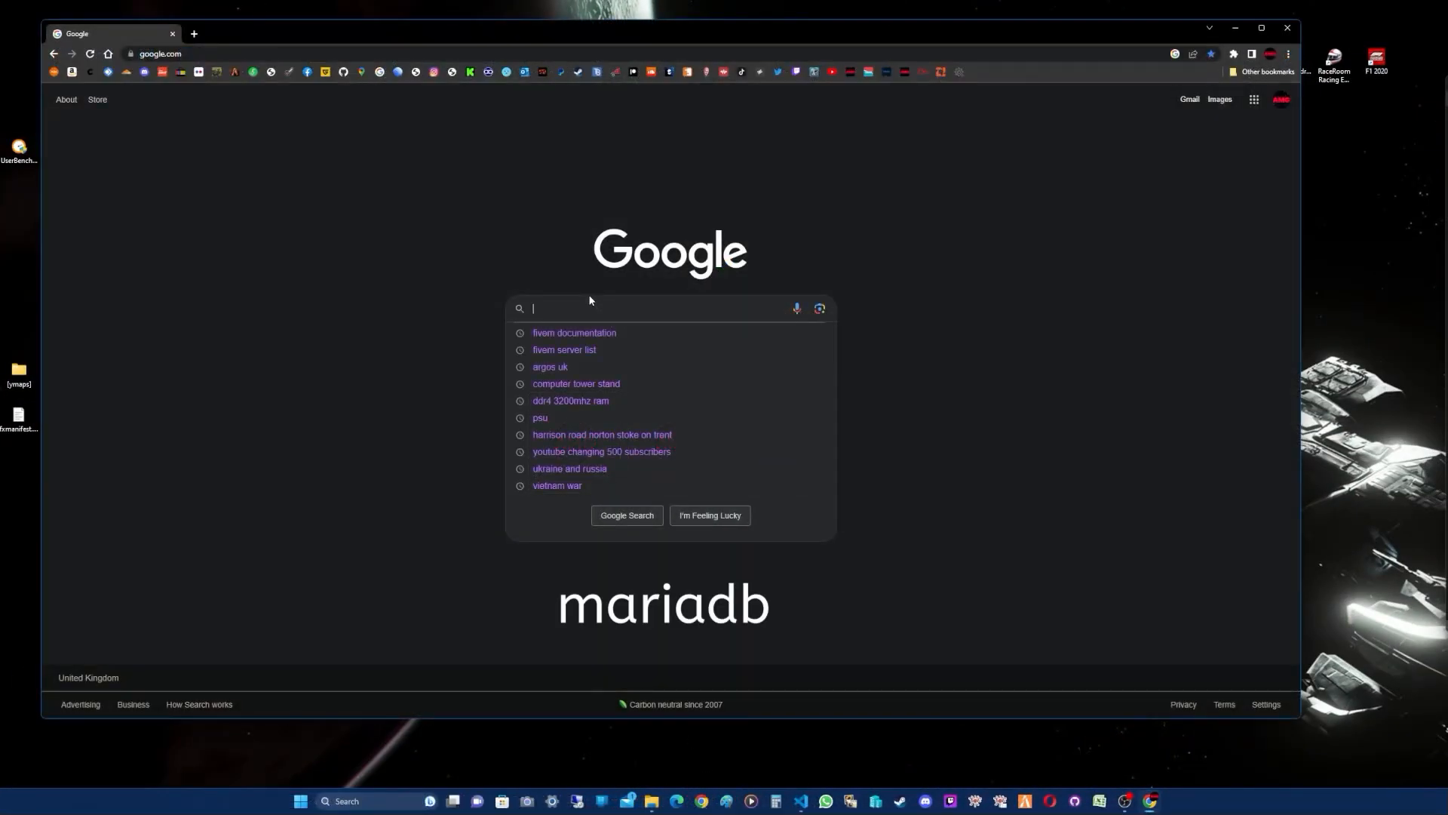
type("maria")
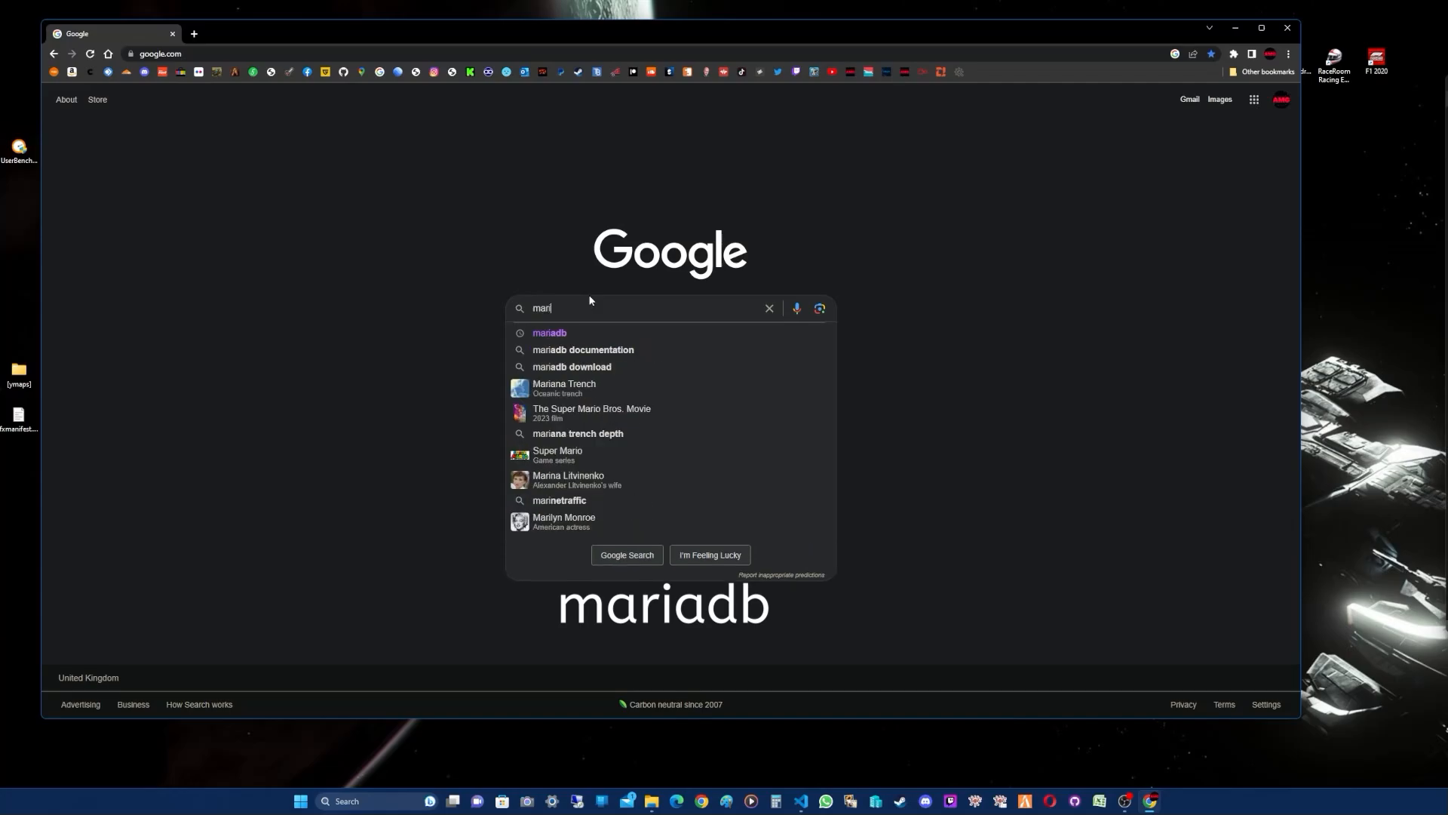
left_click(564, 332)
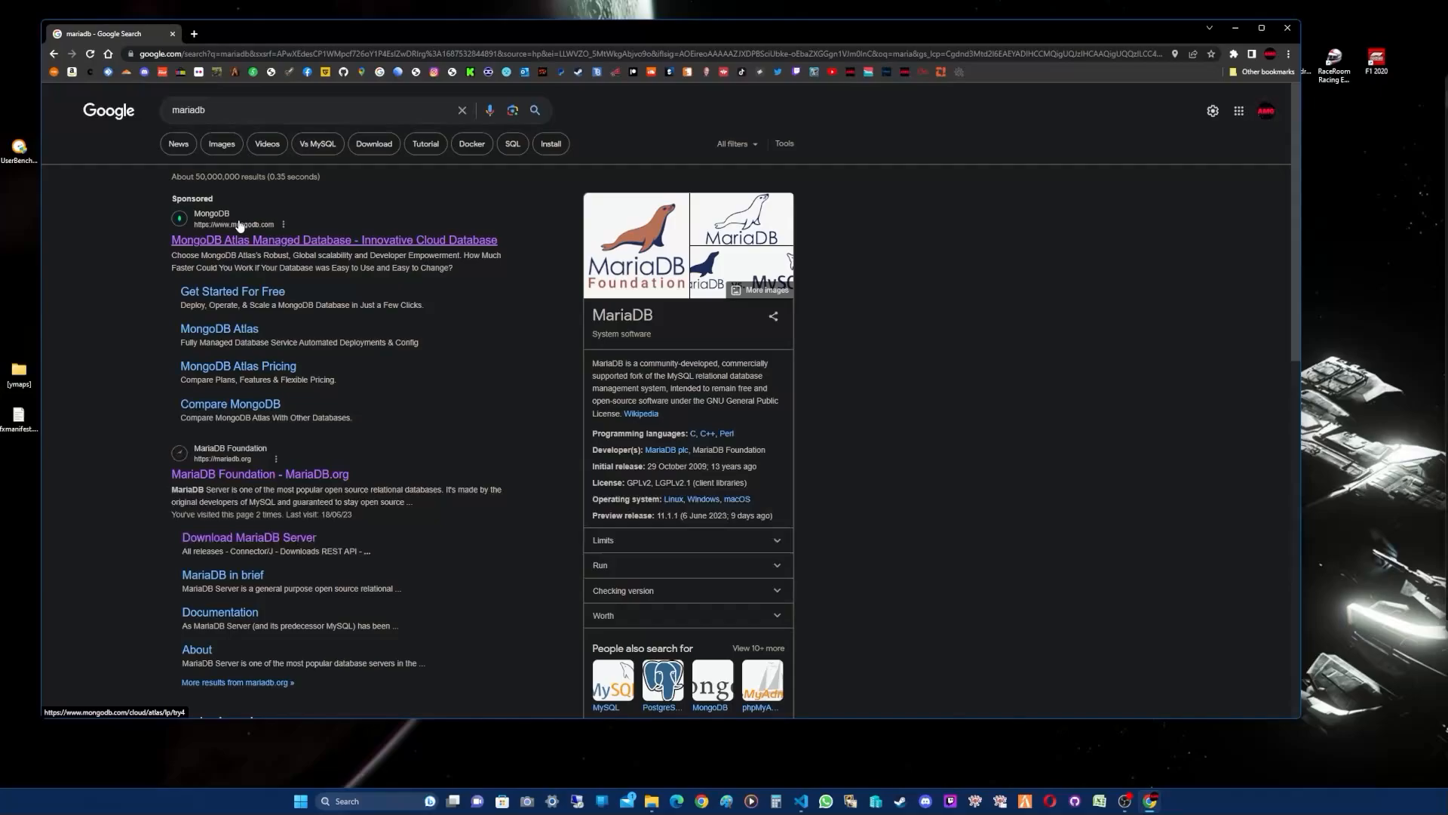
left_click(256, 241)
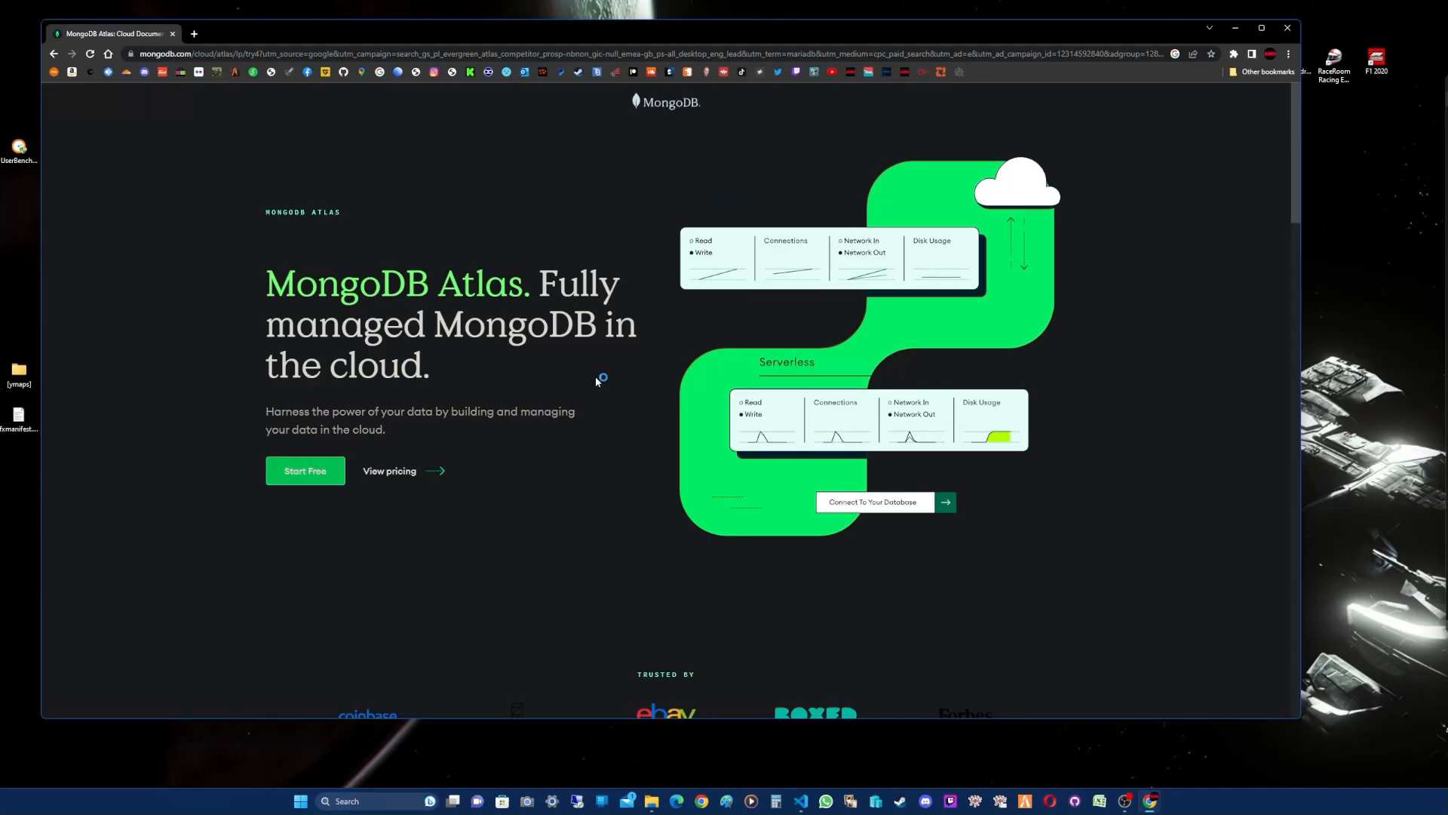
left_click(53, 54)
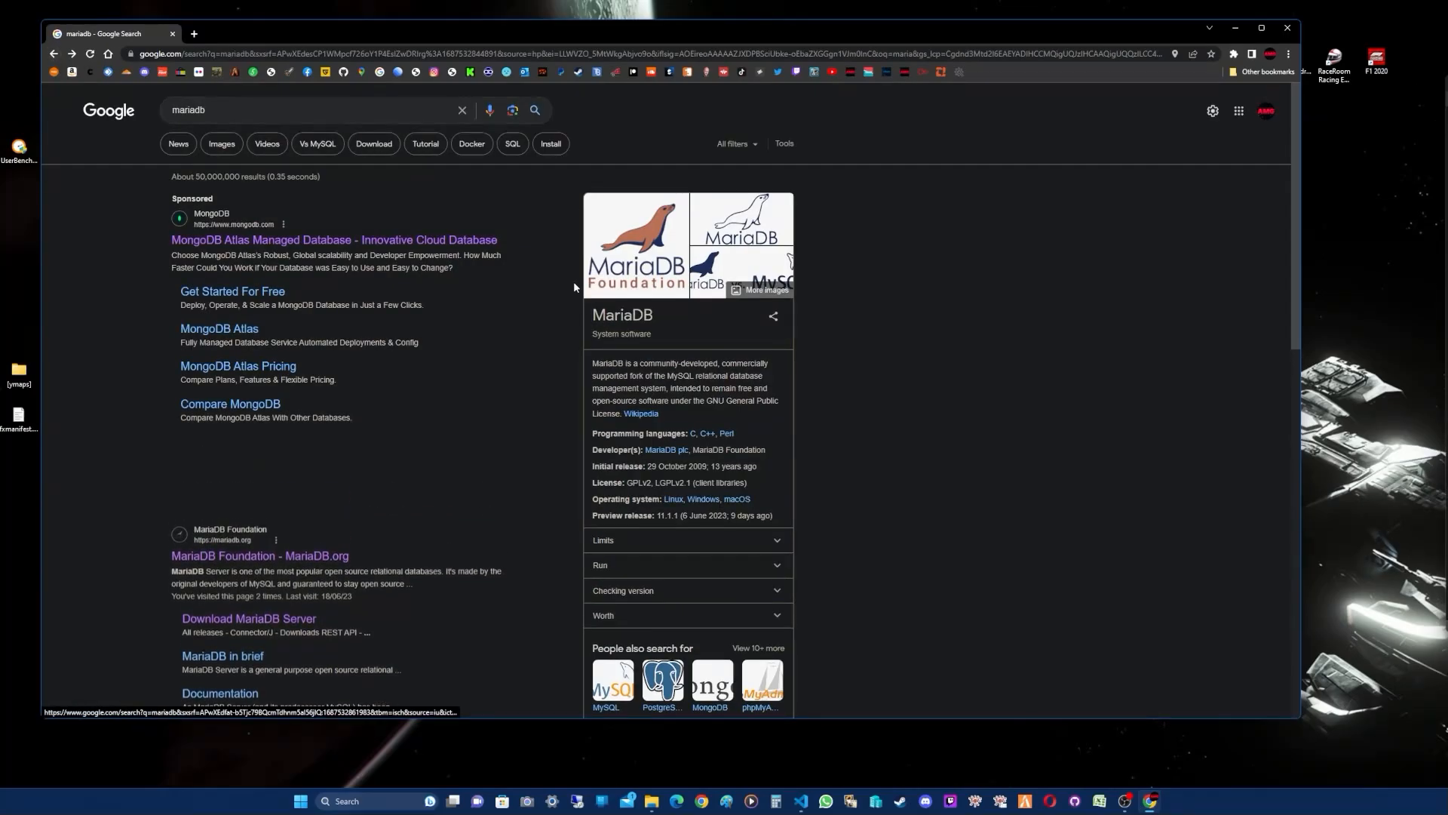
scroll(528, 309, "down", 2)
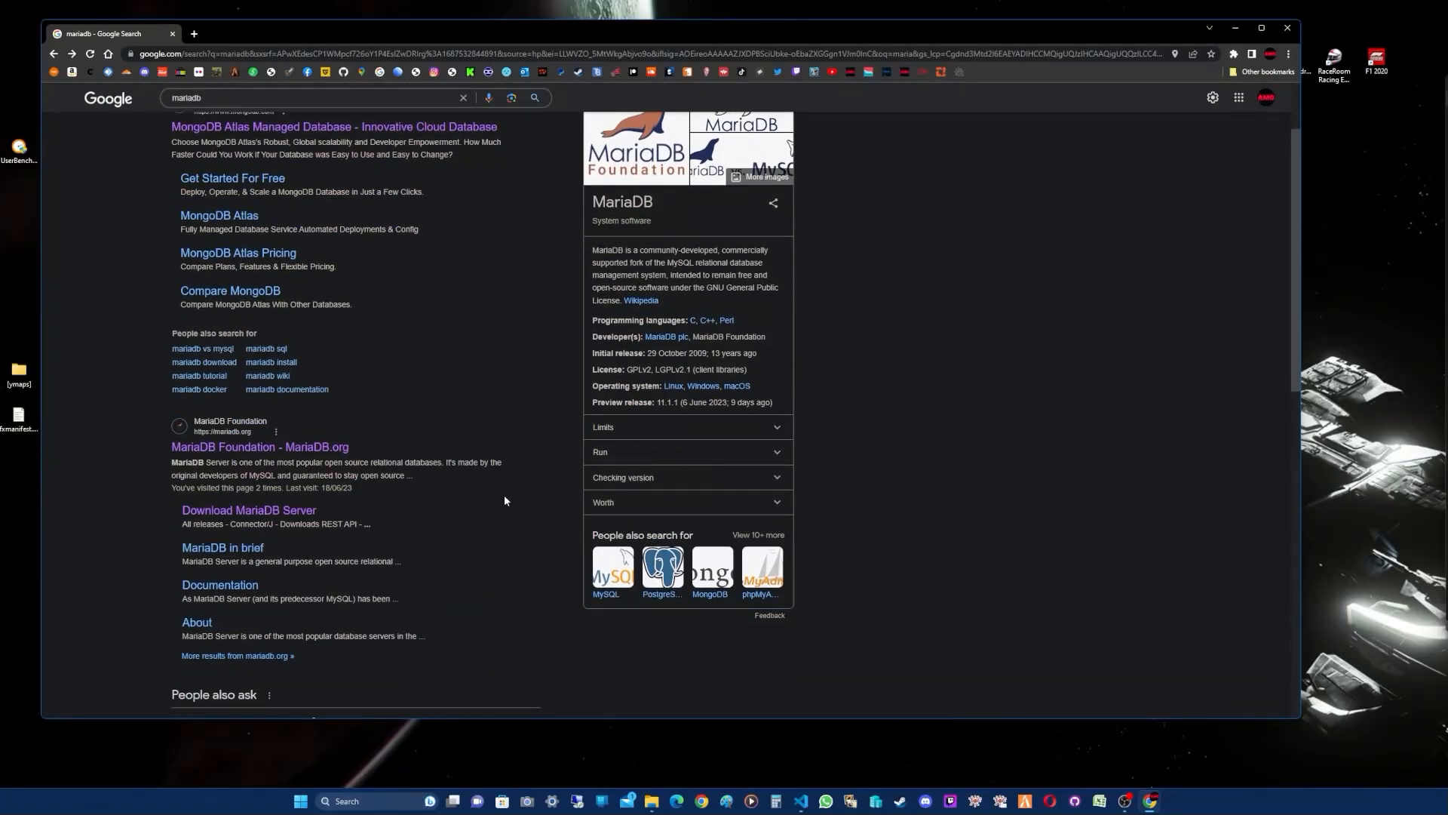
Step: Open the MariaDB Foundation website from the search results and go to the MariaDB Server download page
left_click(255, 449)
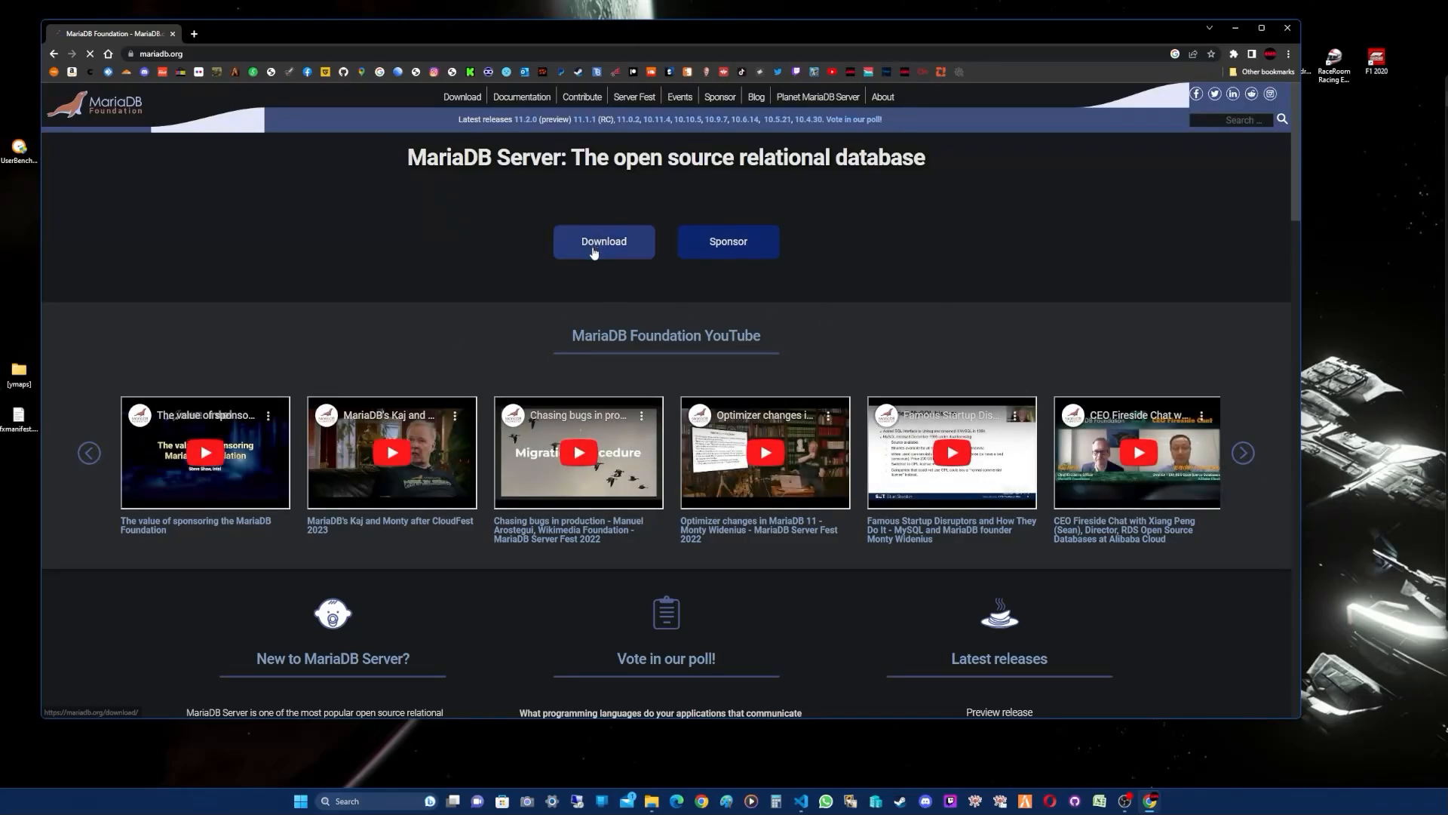
left_click(54, 54)
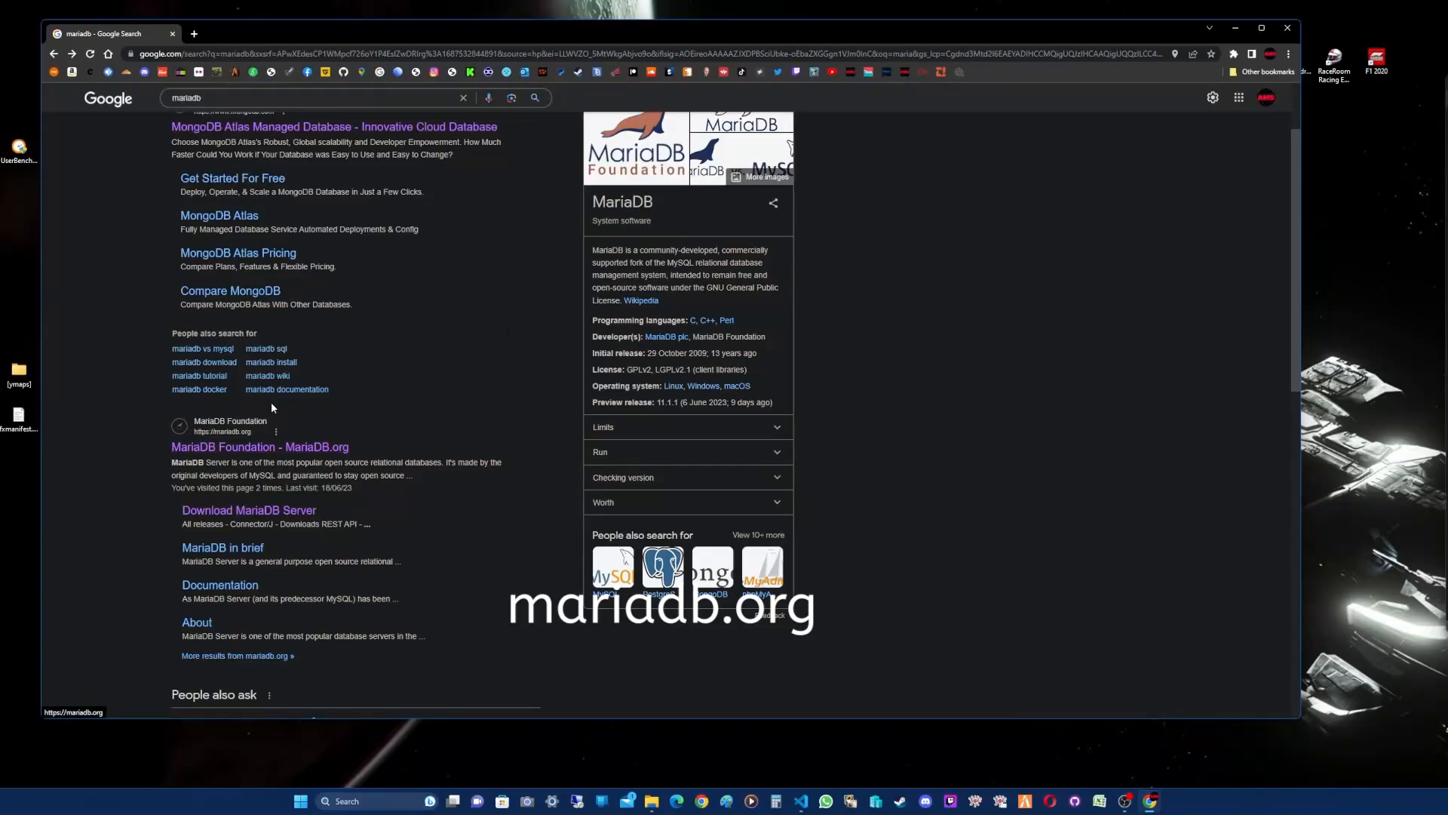
scroll(270, 404, "up", 2)
scroll(271, 408, "down", 3)
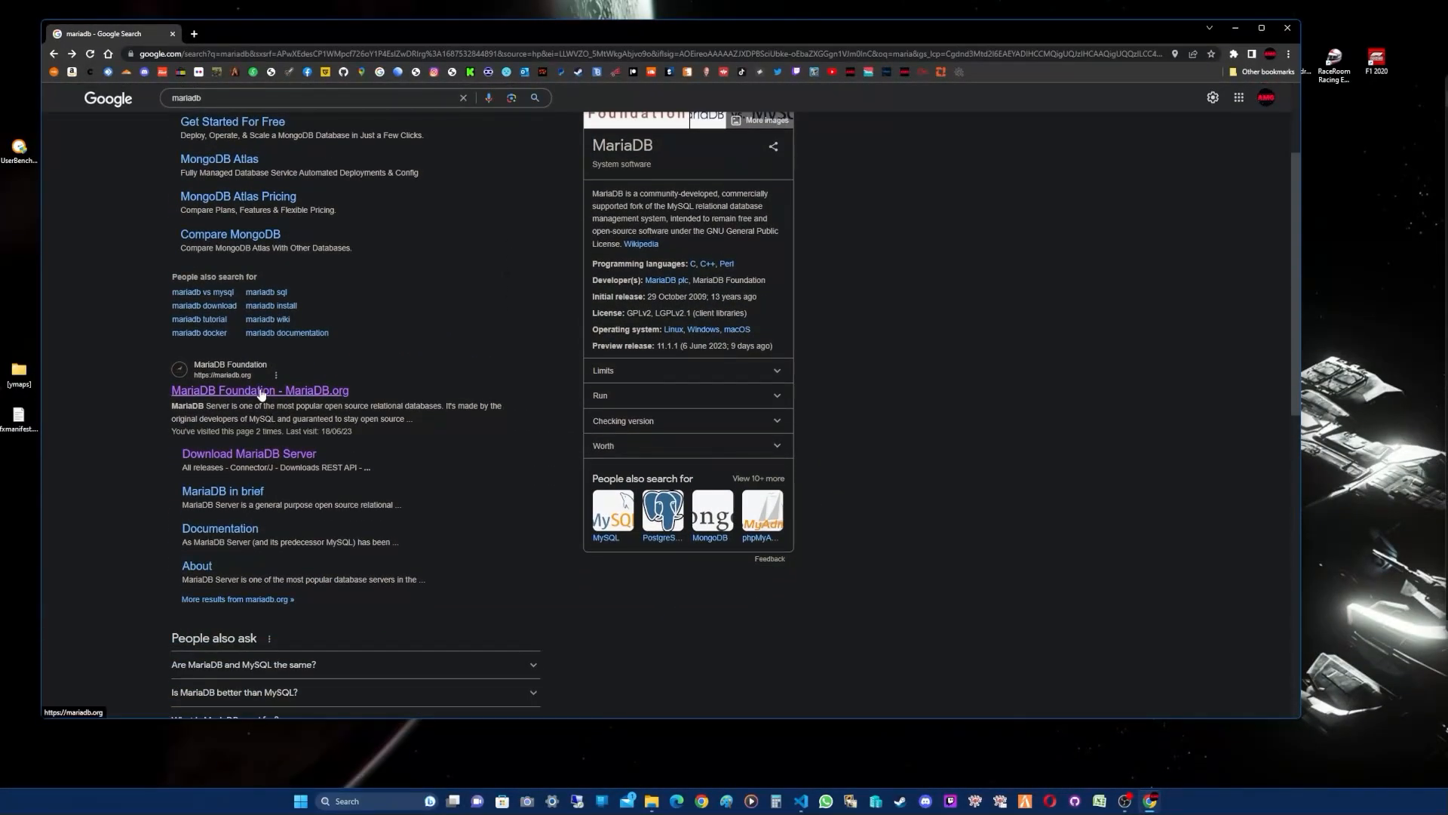
left_click(262, 392)
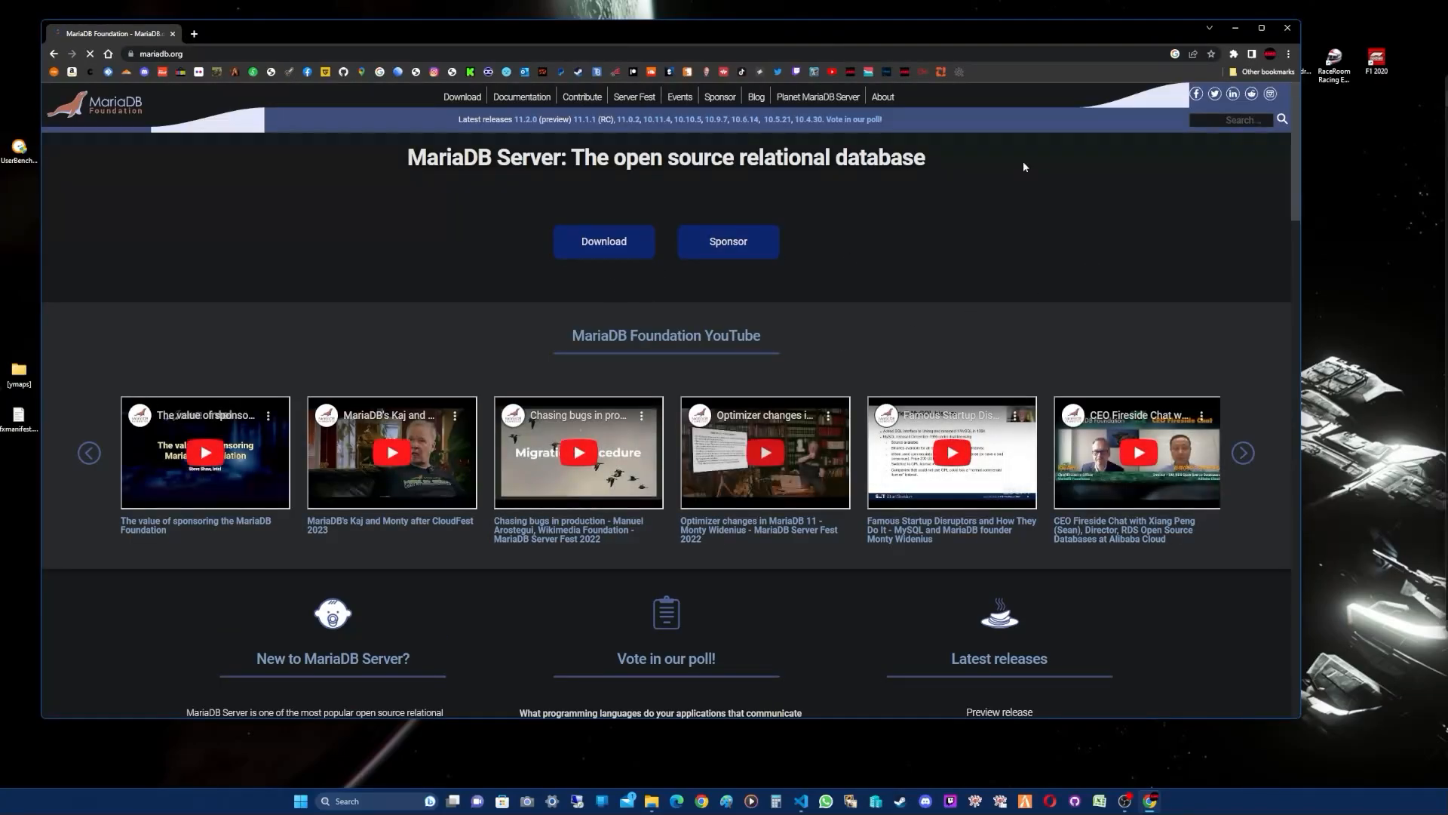
left_click(604, 243)
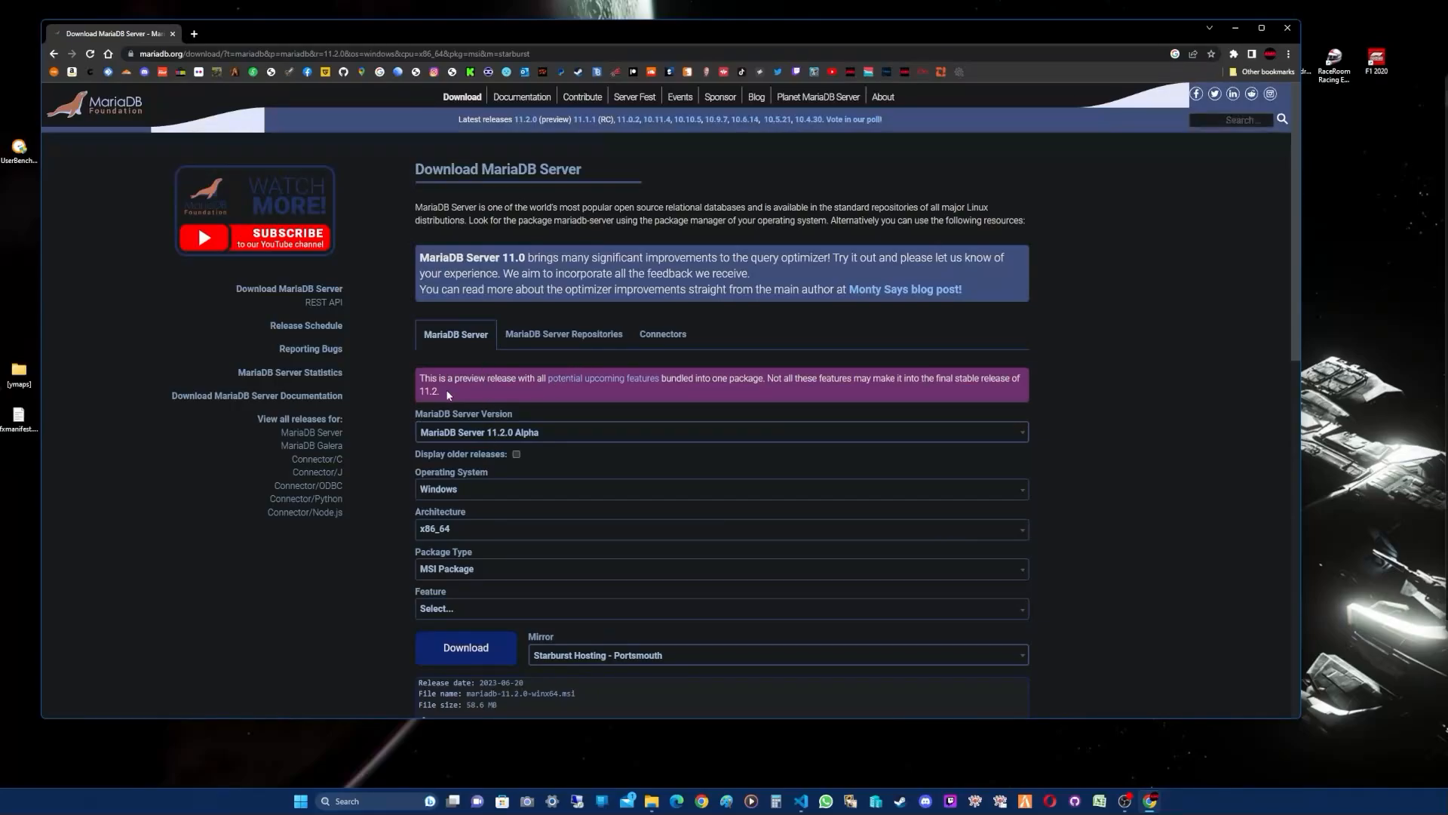
Step: Download MariaDB Server 11.2.0 Alpha as an MSI package for Windows x86_64
scroll(530, 478, "down", 3)
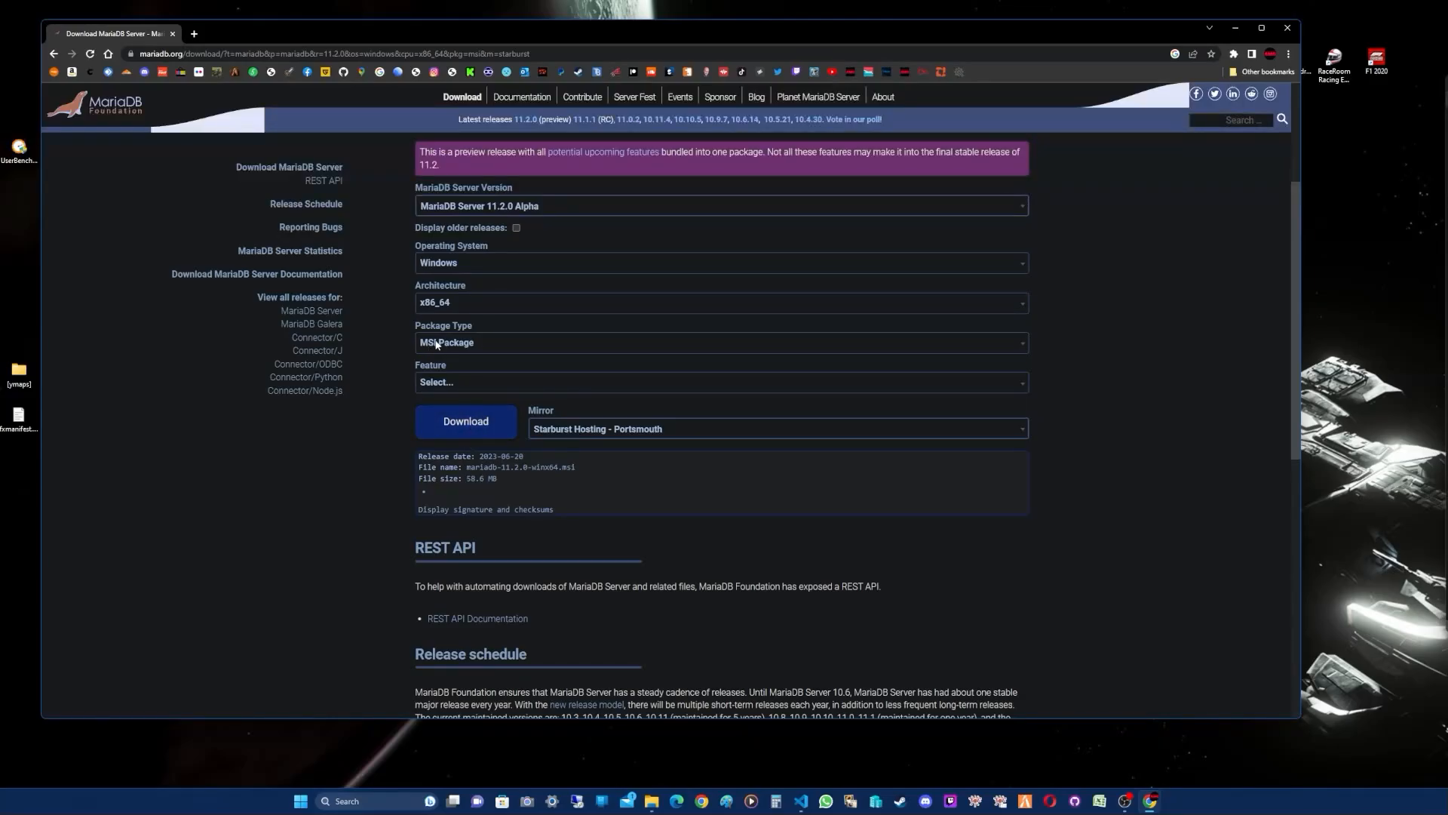
left_click(463, 263)
left_click(453, 298)
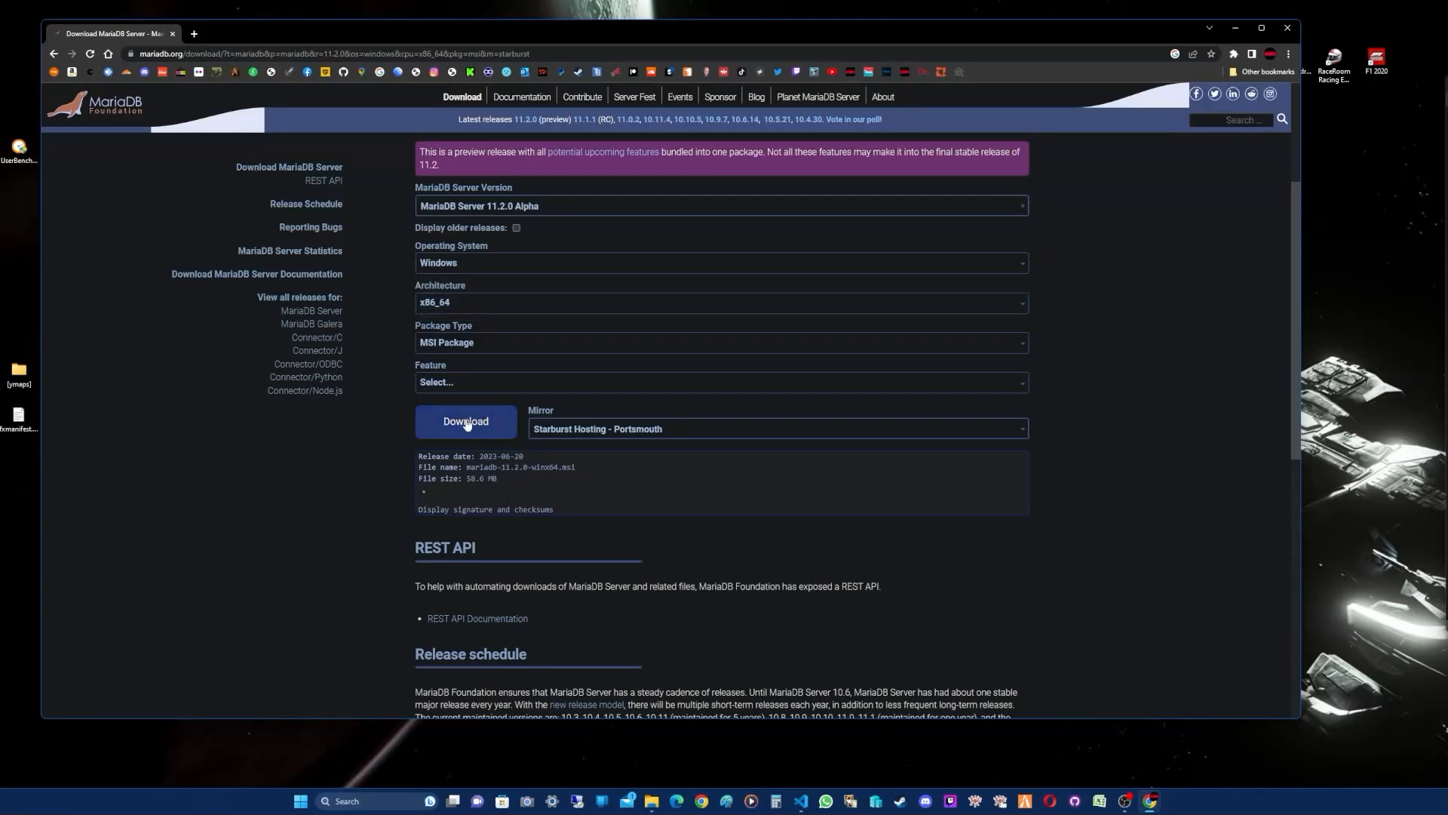
left_click(463, 421)
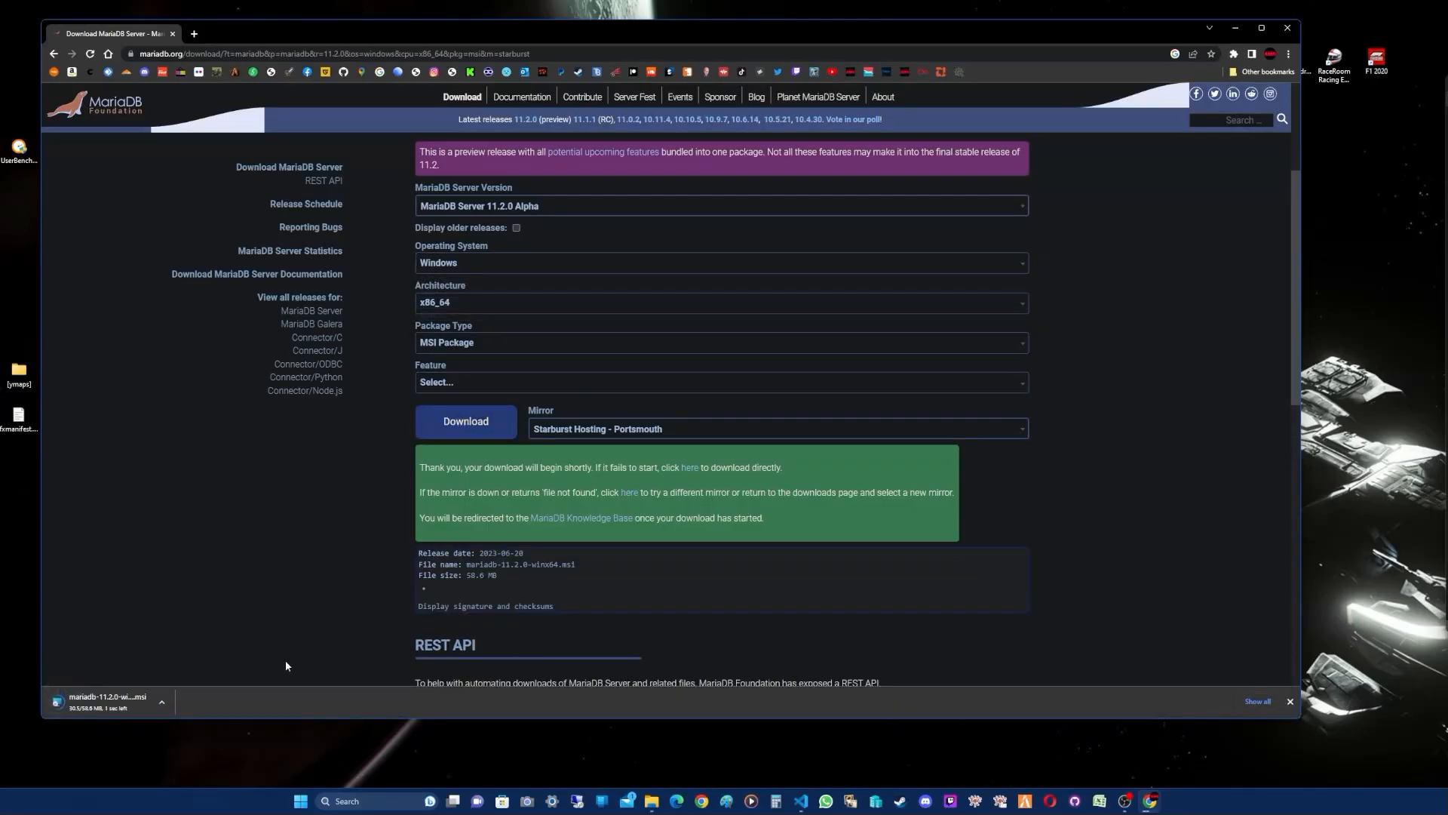
Step: Show the downloaded MariaDB installer in its folder, and close the Chrome window behind it
right_click(114, 706)
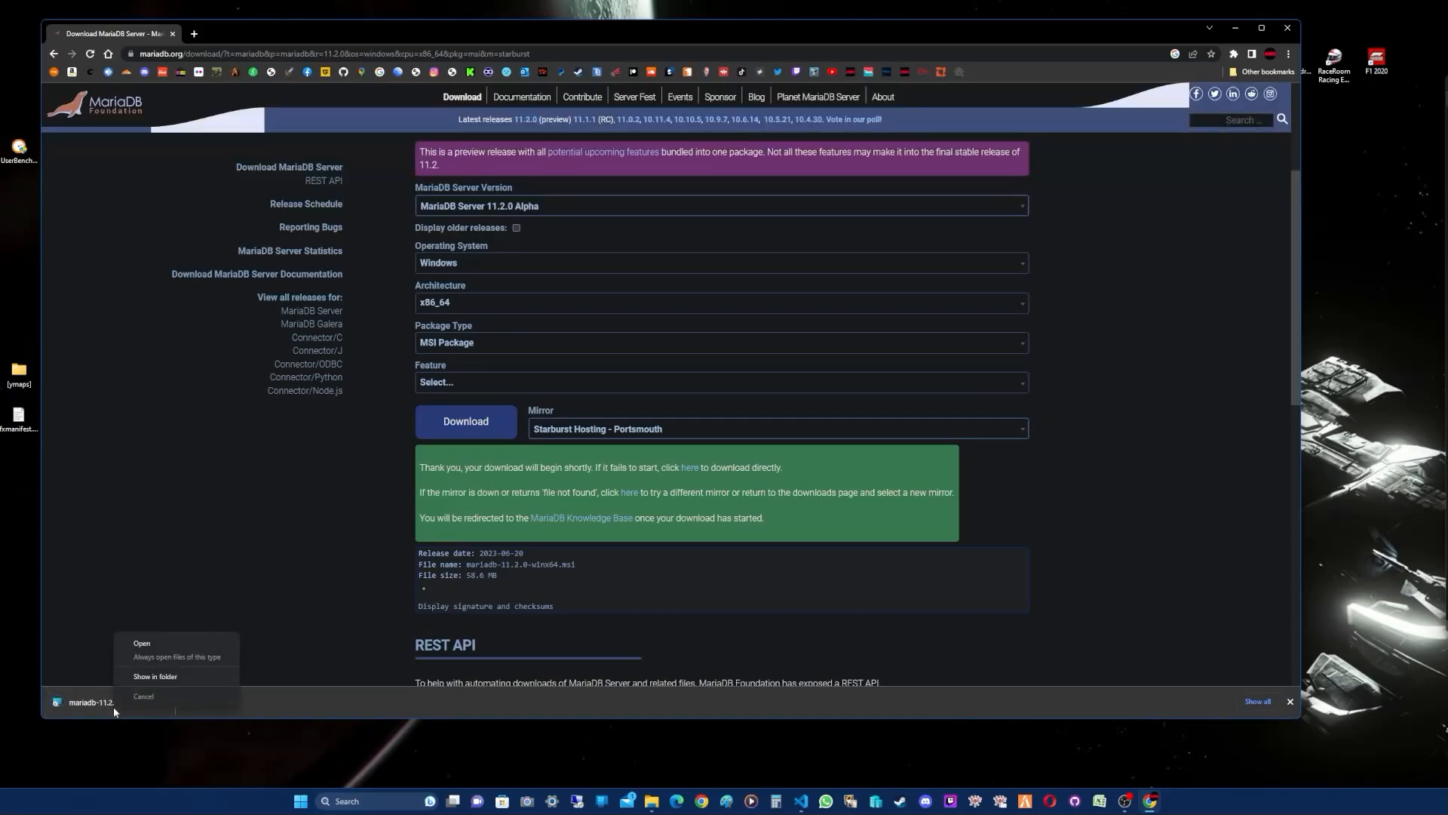
left_click(160, 681)
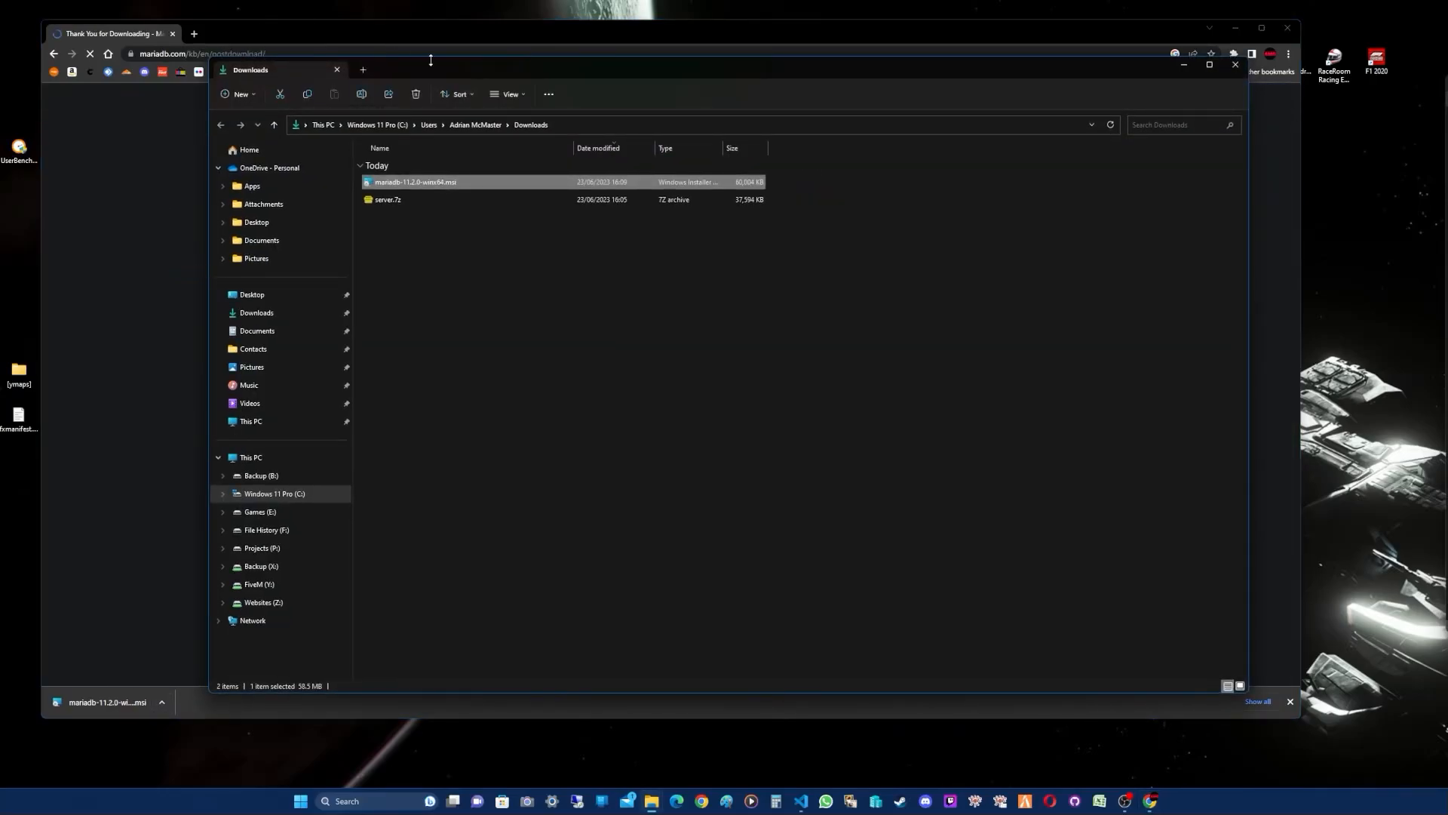
left_click(1287, 28)
left_click_drag(926, 71, 627, 68)
left_click_drag(366, 67, 679, 74)
Step: Run mariadb-11.2.0-winx64.msi from the Downloads folder and close the File Explorer window
right_click(442, 184)
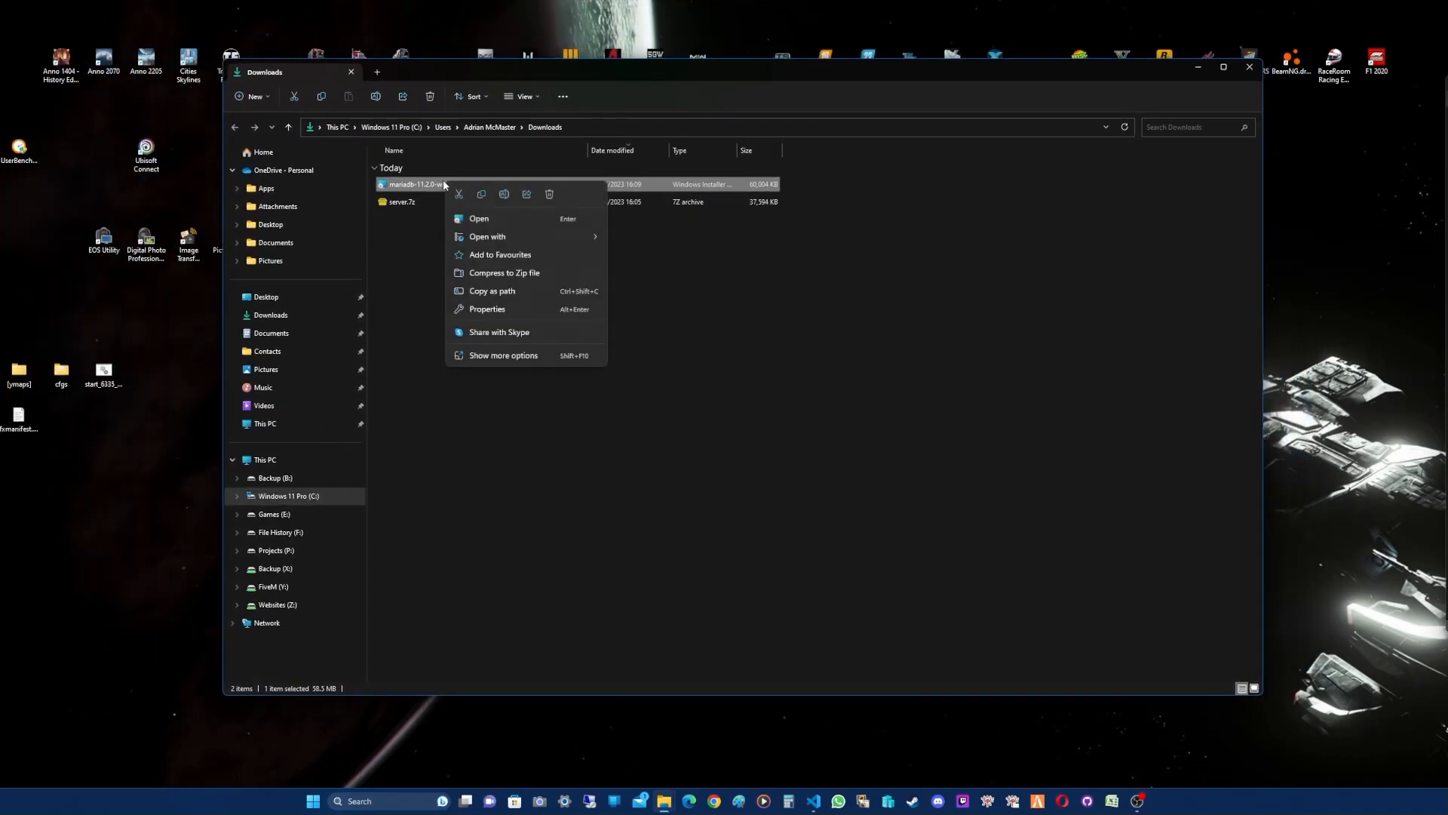
left_click(481, 220)
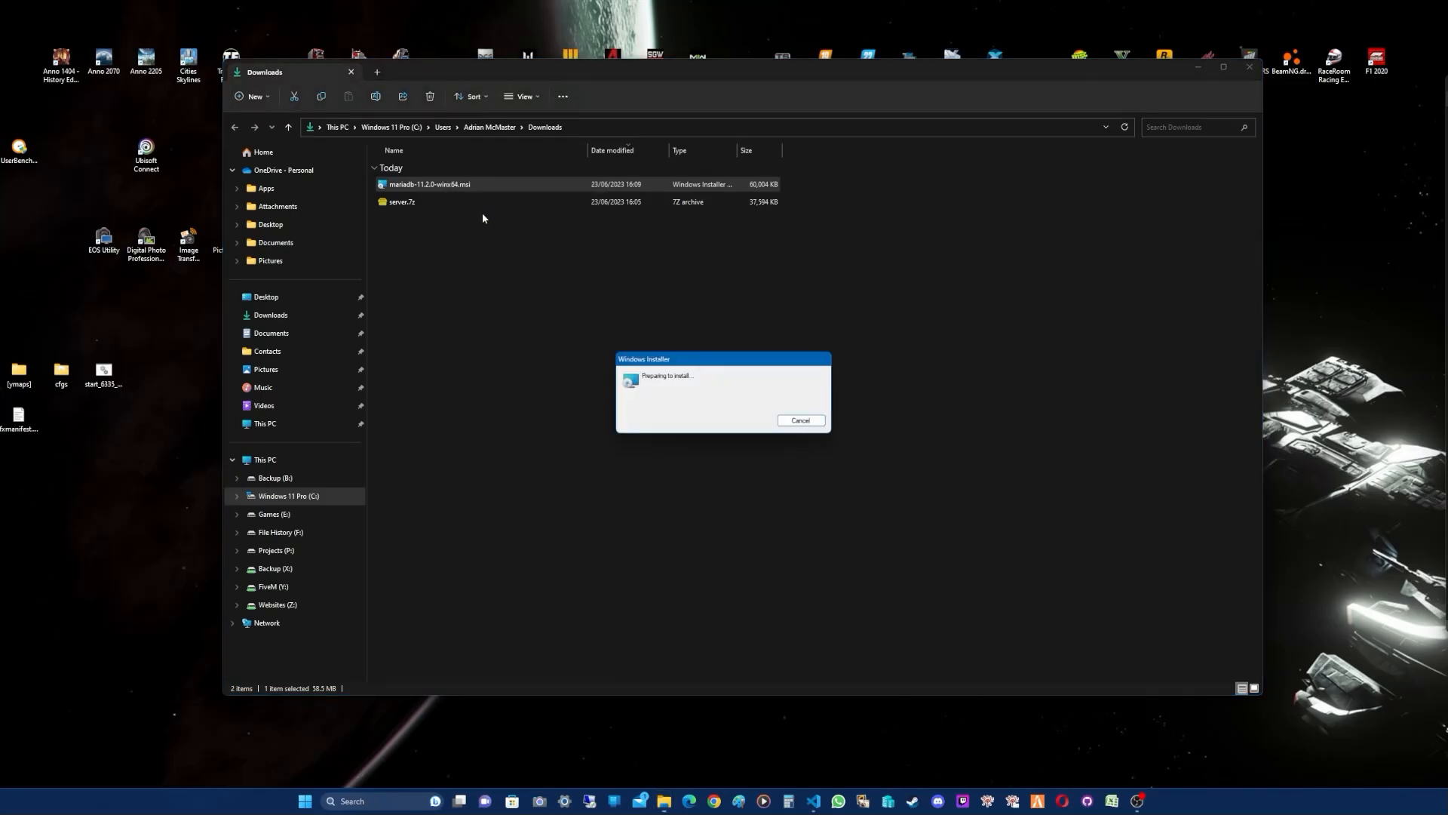
left_click(1250, 69)
left_click(1250, 69)
left_click_drag(725, 297, 659, 287)
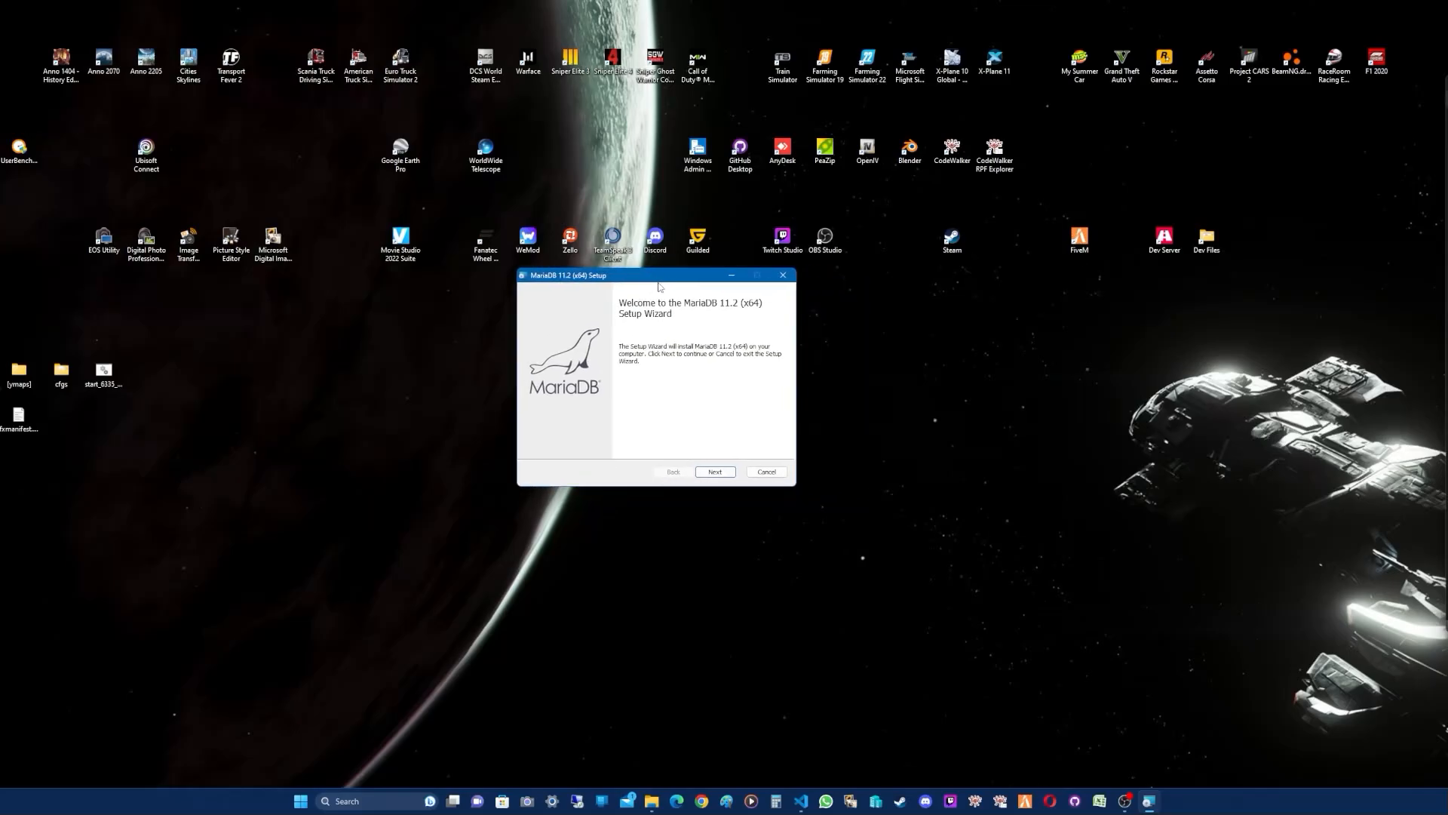
Step: Accept the licence agreement in the MariaDB 11.2 setup wizard and keep the default features and install location
left_click(716, 472)
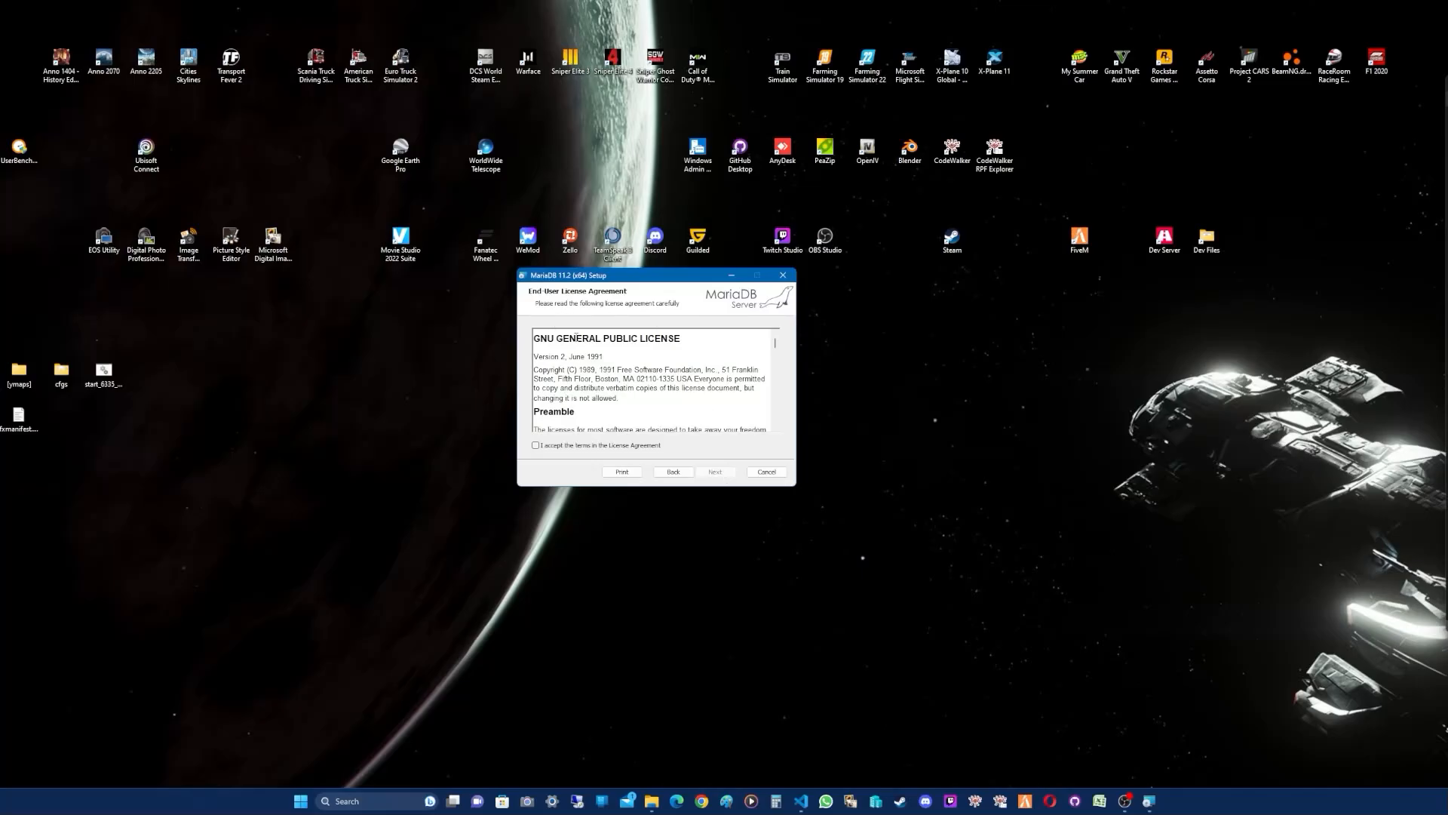
left_click_drag(777, 332, 775, 426)
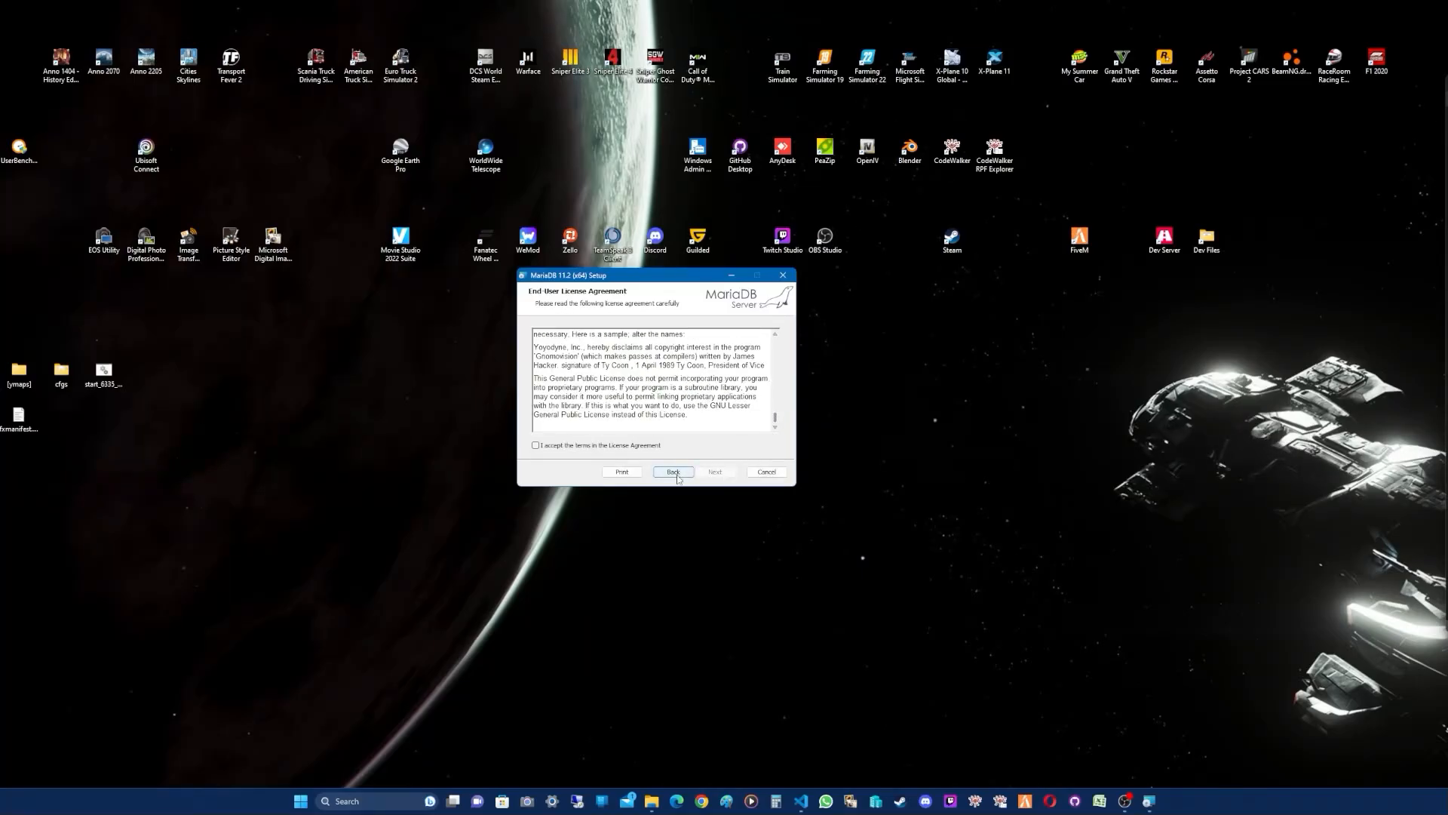
left_click(575, 446)
left_click(716, 473)
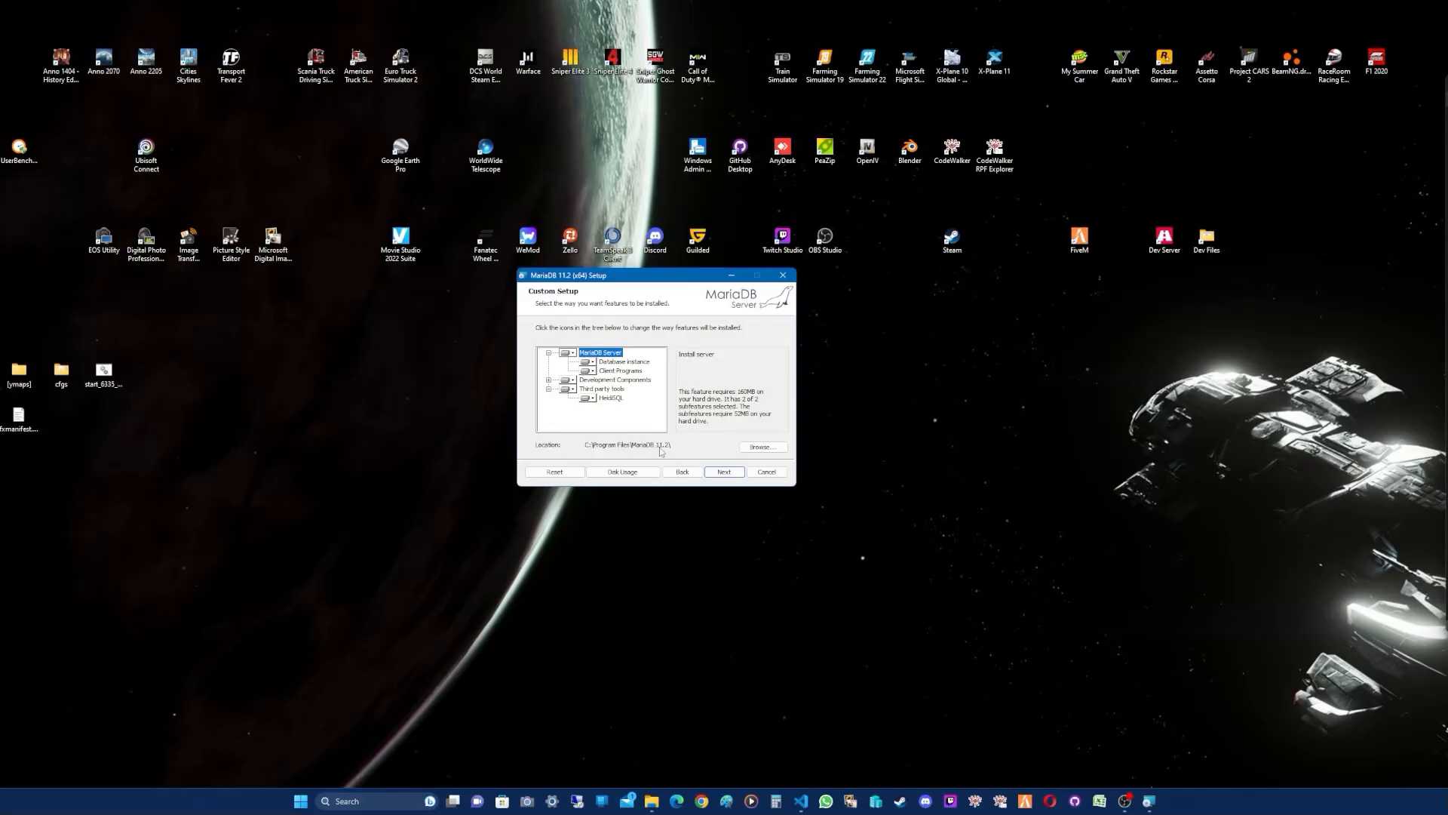
left_click(725, 472)
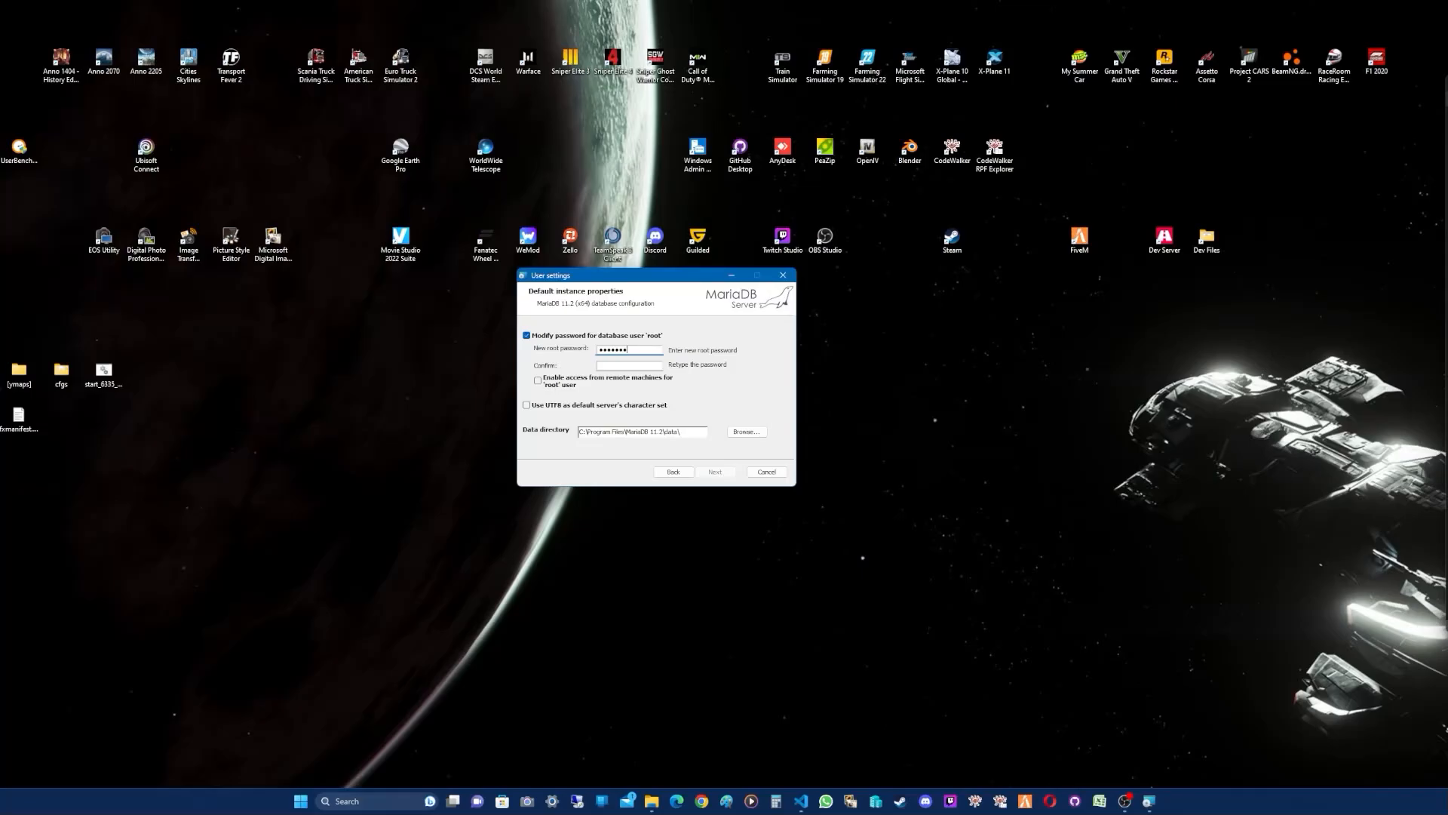
Step: Enter and confirm the new password for the database user root, leaving remote access for root disabled
left_click(614, 368)
type("•••••••")
left_click(539, 381)
left_click(539, 383)
left_click(713, 473)
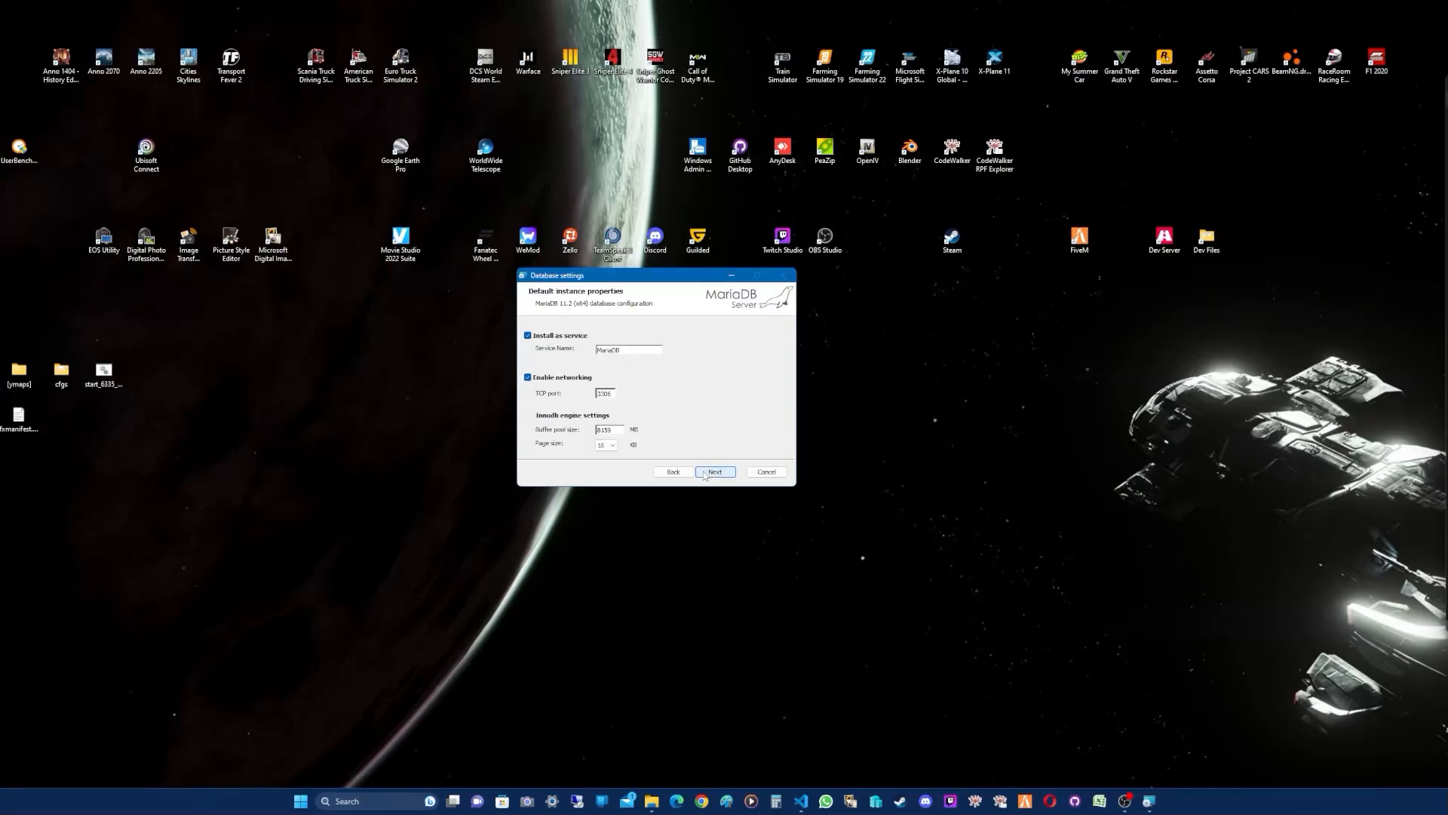
Step: Keep the default service and TCP port settings, then install MariaDB 11.2 and finish the setup wizard
double_click(612, 393)
left_click(719, 473)
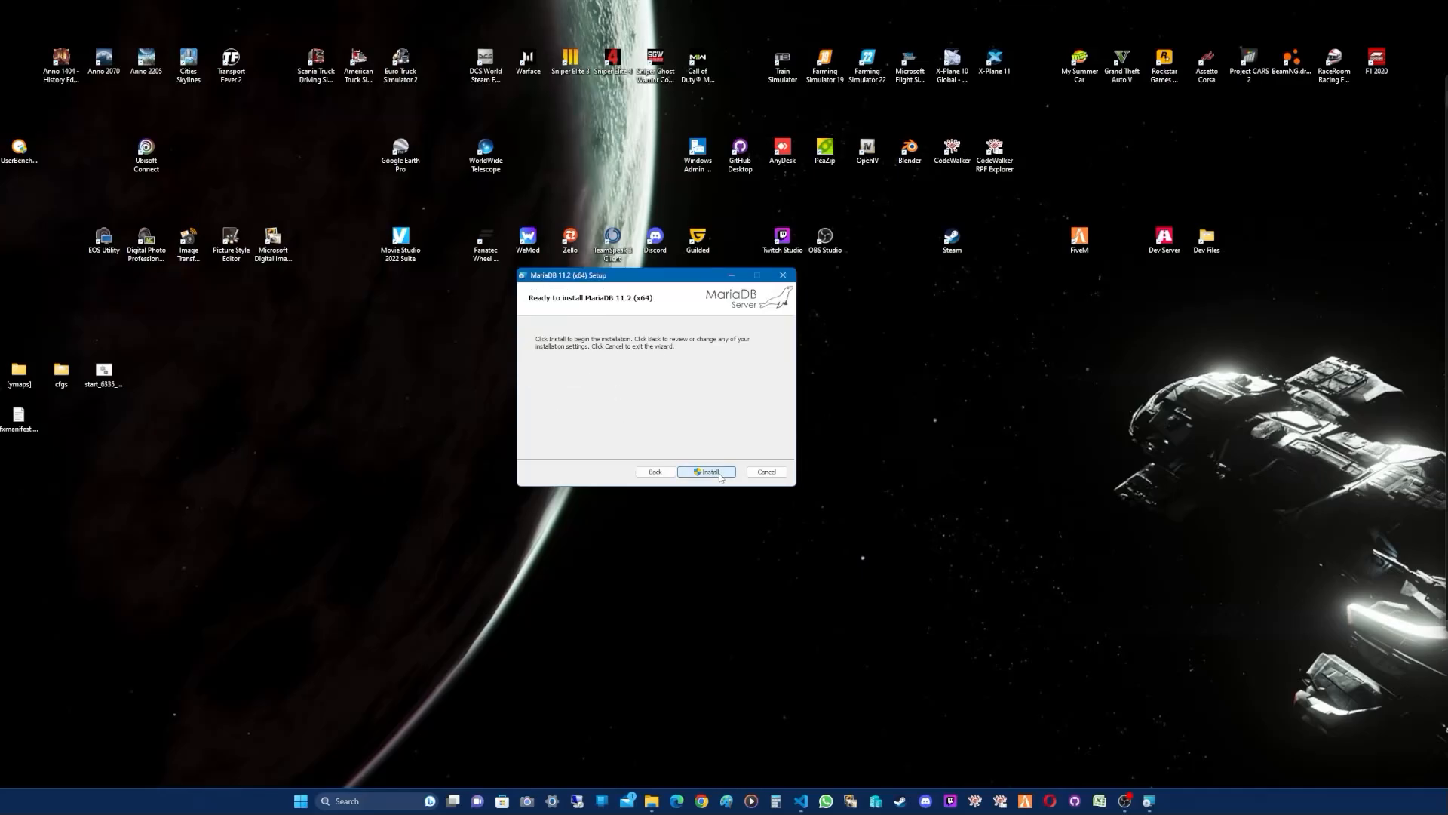
left_click(717, 473)
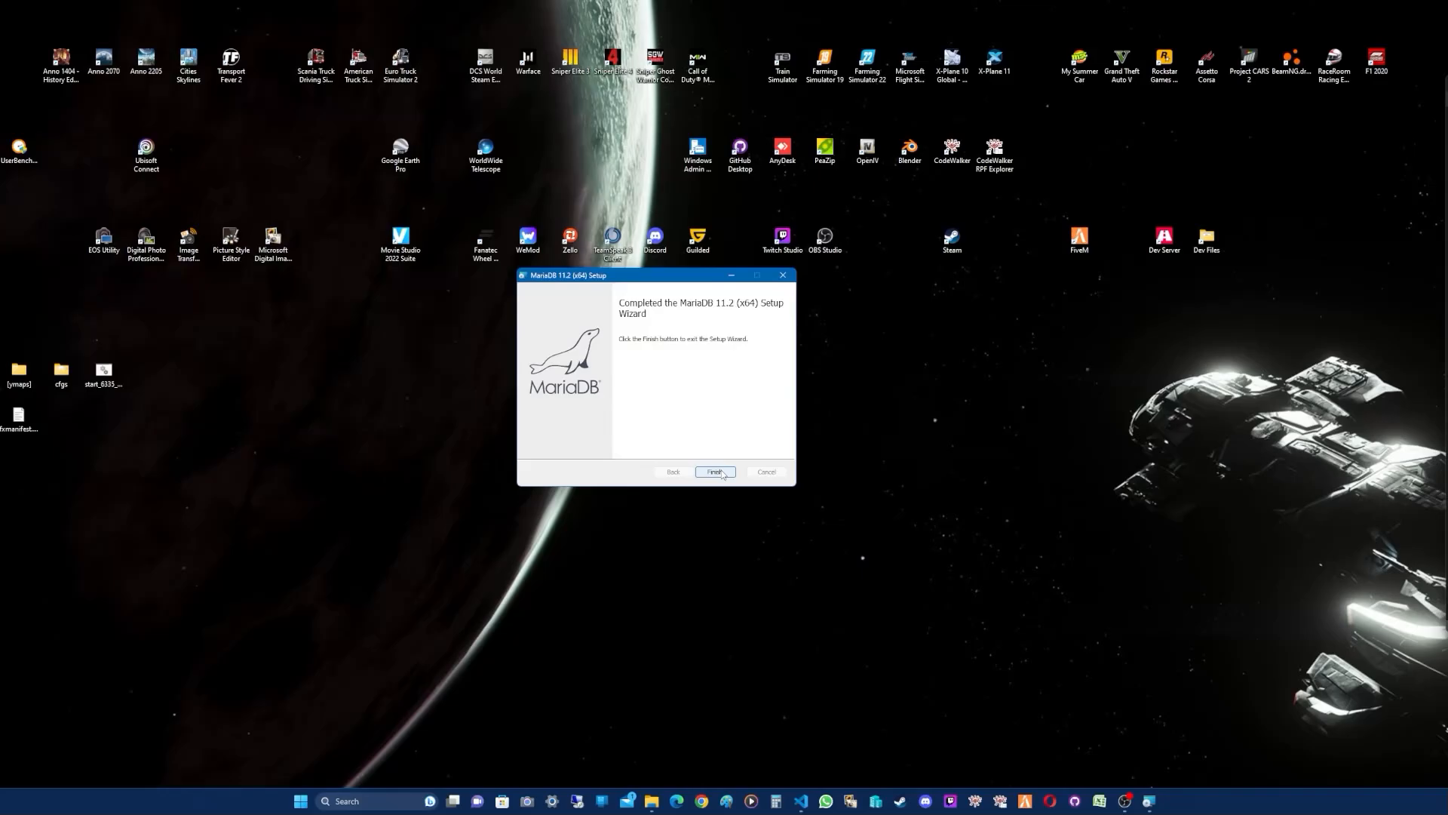
left_click(717, 472)
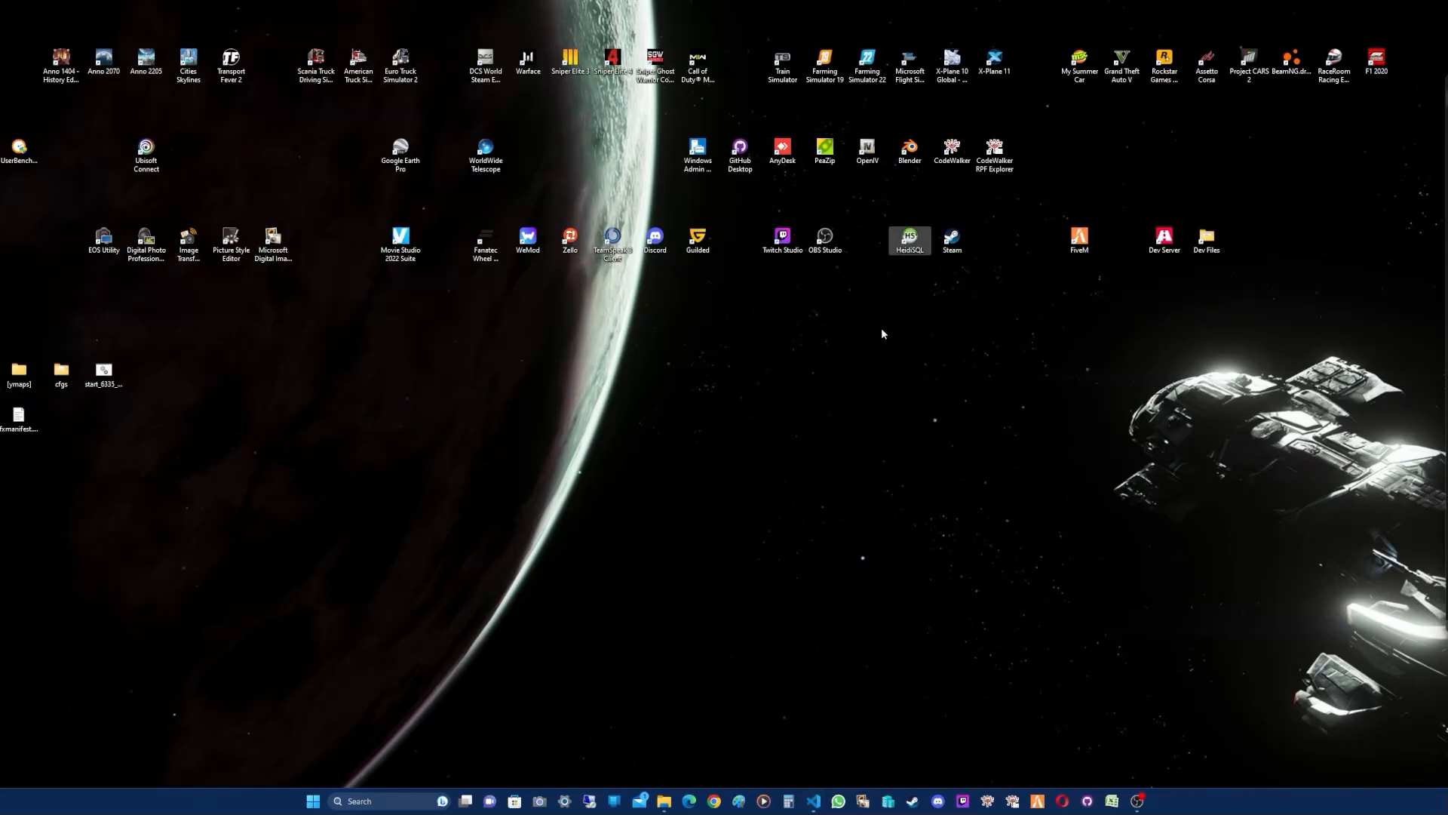
Step: Rearrange the Steam and HeidiSQL shortcuts on the desktop so that Steam comes before HeidiSQL
left_click_drag(952, 237, 981, 243)
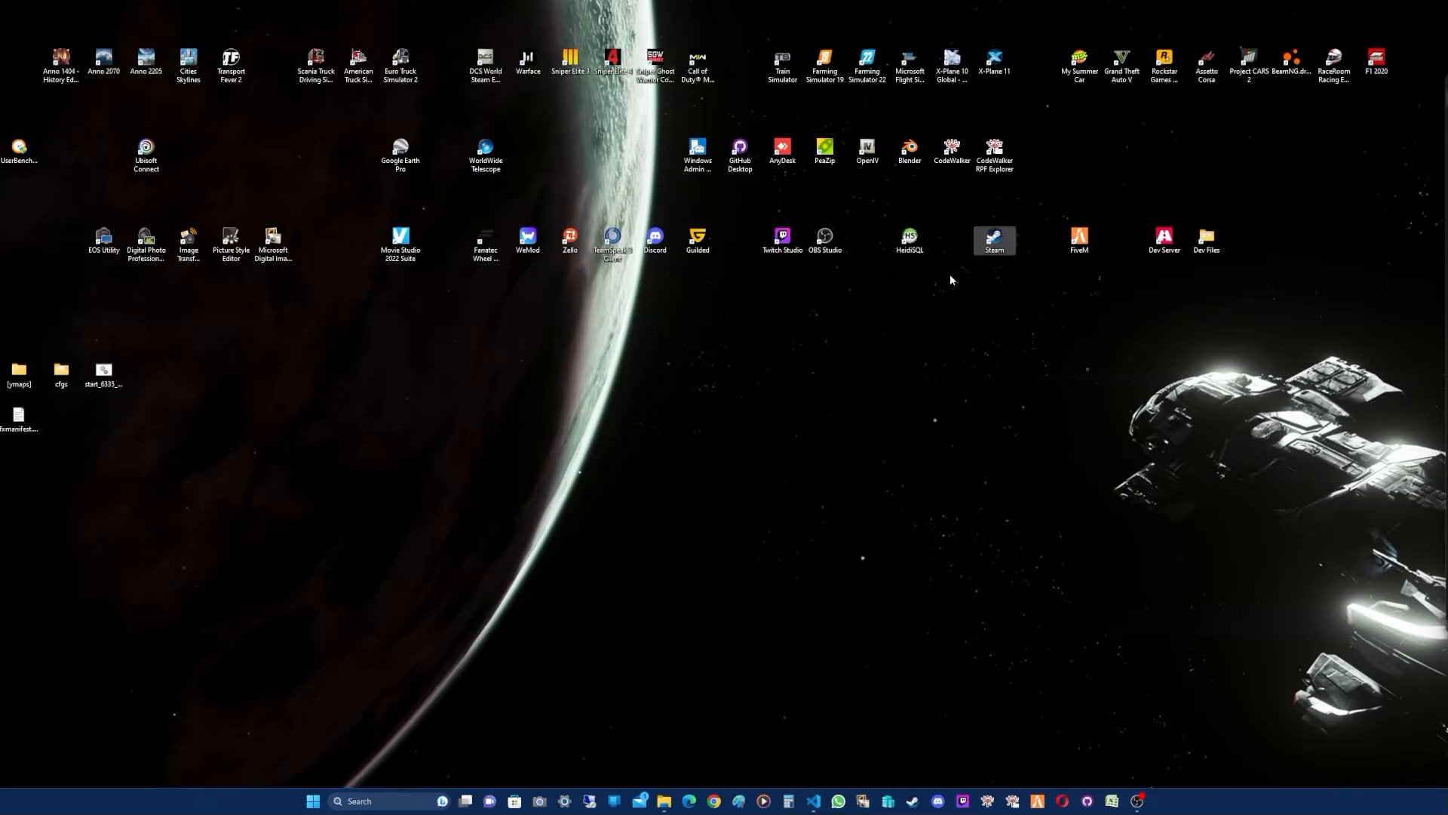
mouse_move(986, 245)
left_mouse_down()
mouse_move(901, 290)
mouse_move(1002, 239)
left_mouse_up()
left_click_drag(909, 284, 910, 240)
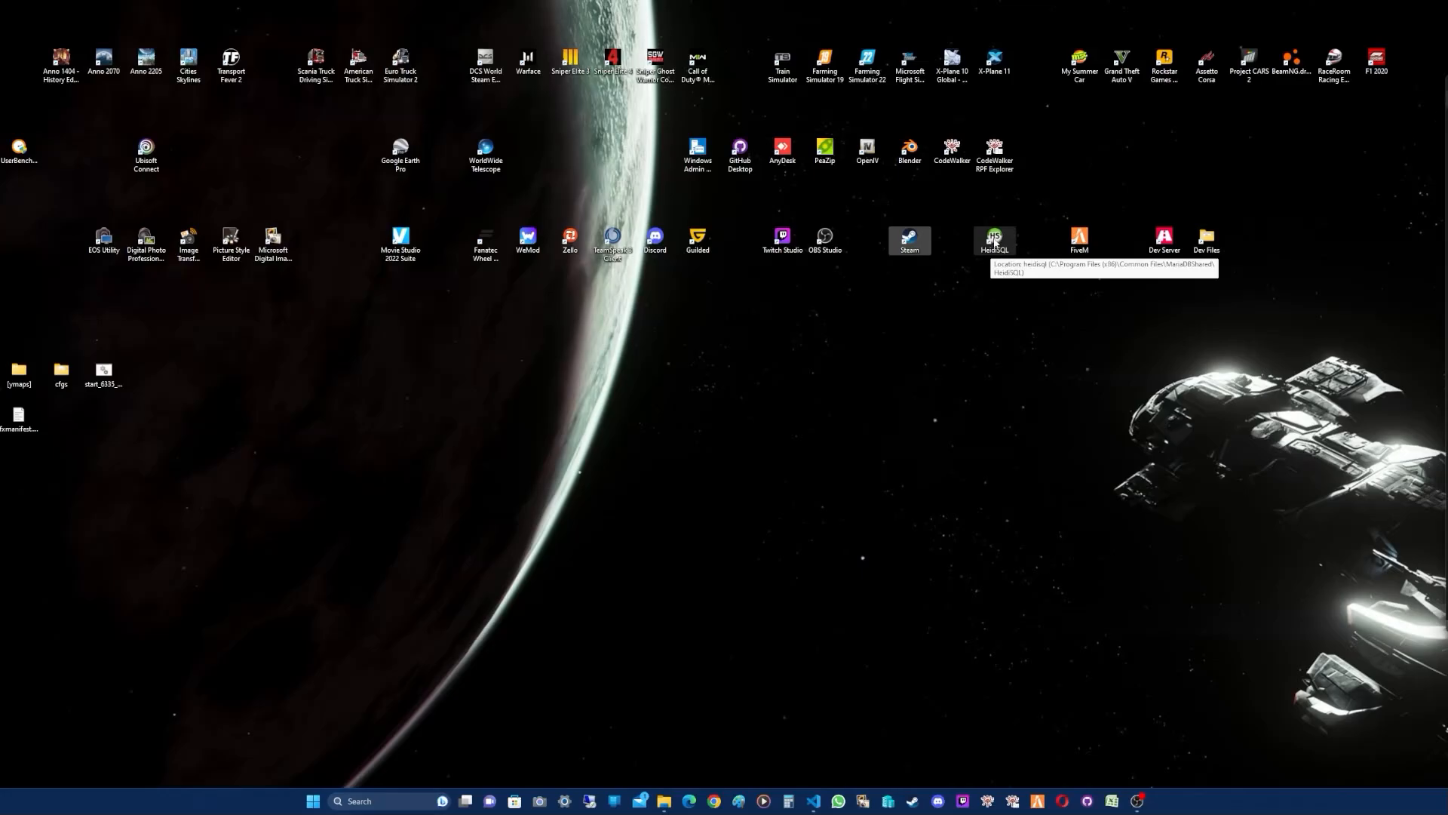
Step: Launch HeidiSQL from its desktop shortcut and reposition the session manager window
right_click(994, 242)
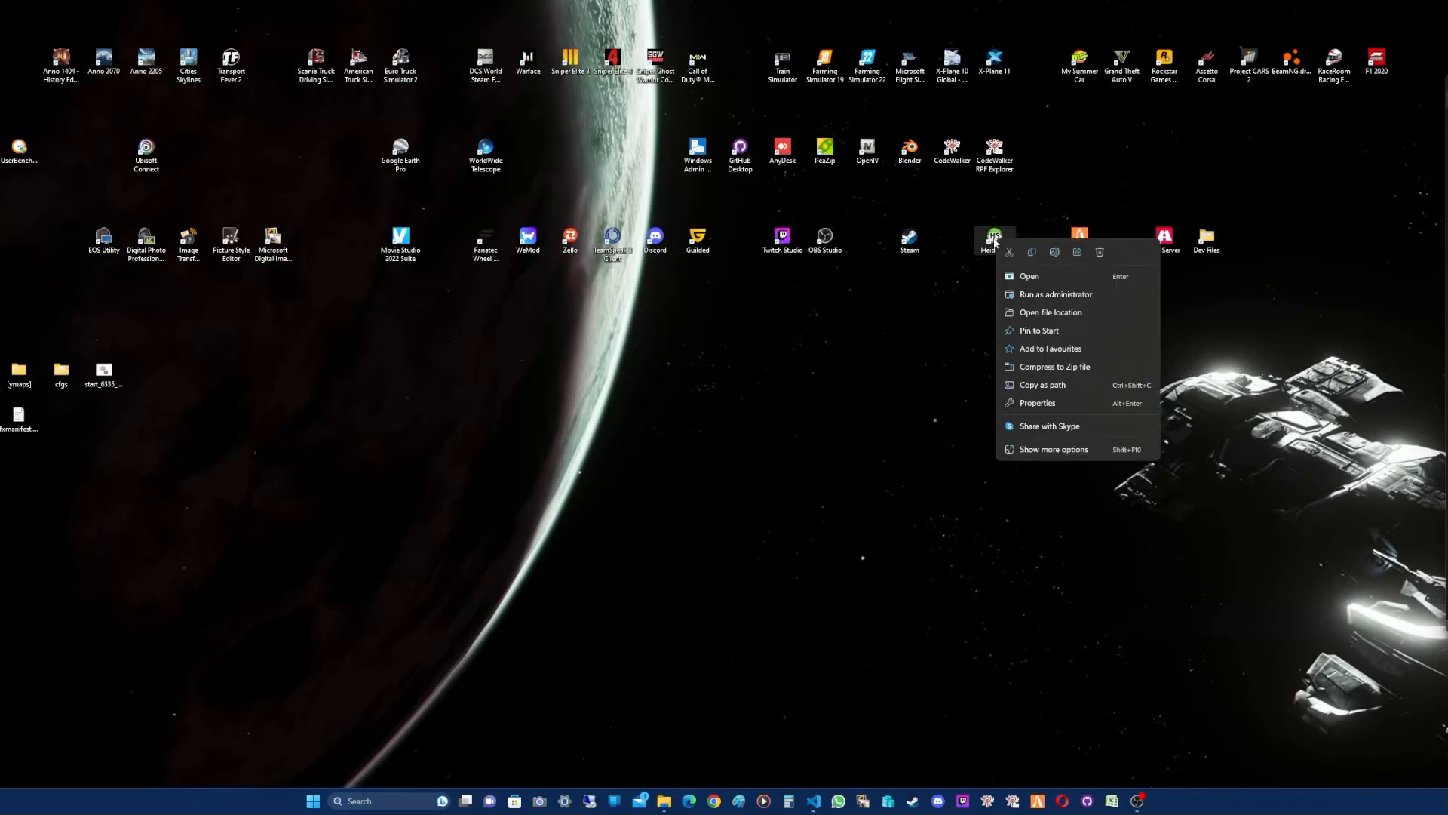
left_click(1027, 277)
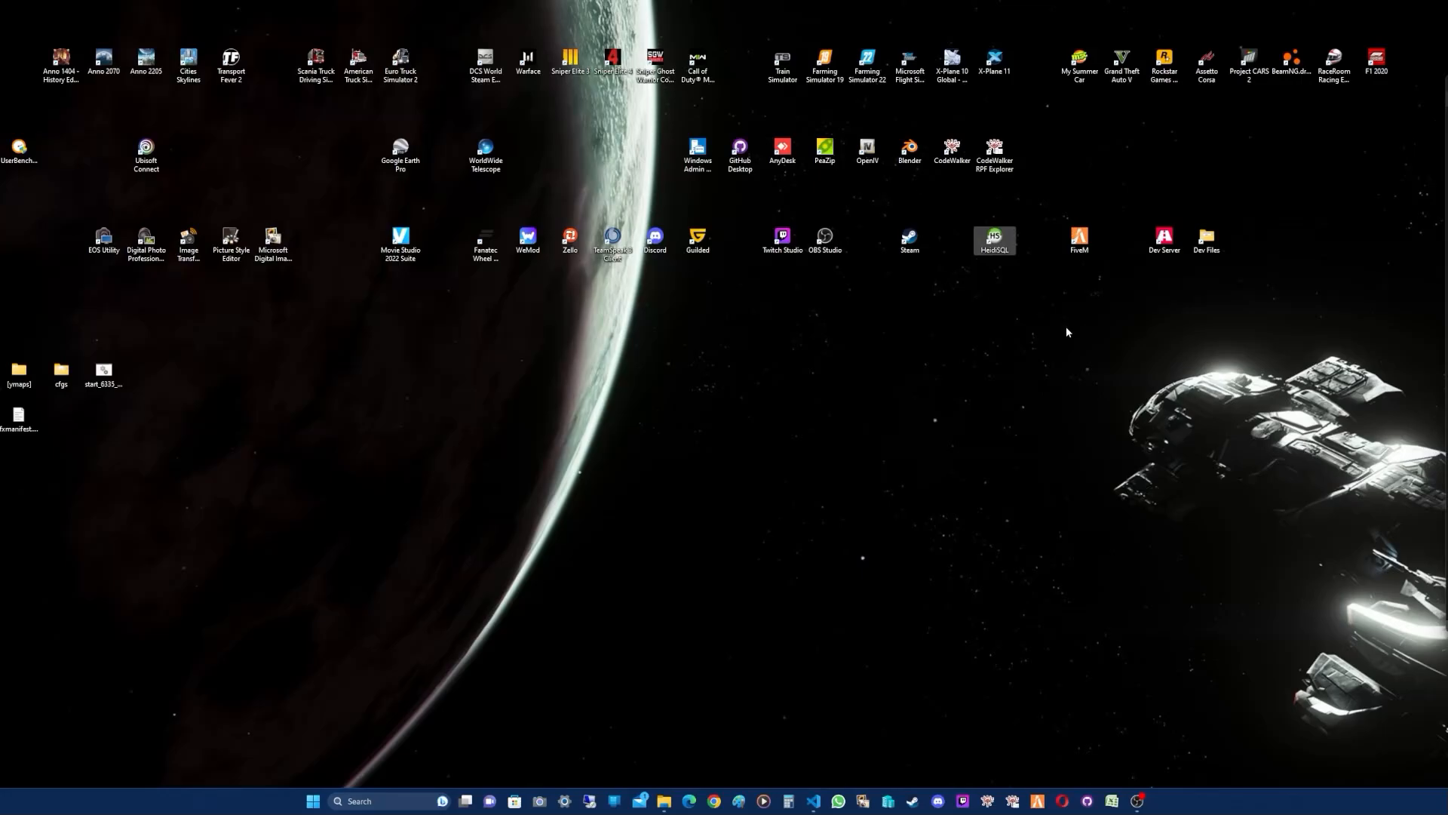
left_click_drag(555, 105, 716, 114)
left_click_drag(869, 289, 870, 332)
left_click(848, 450)
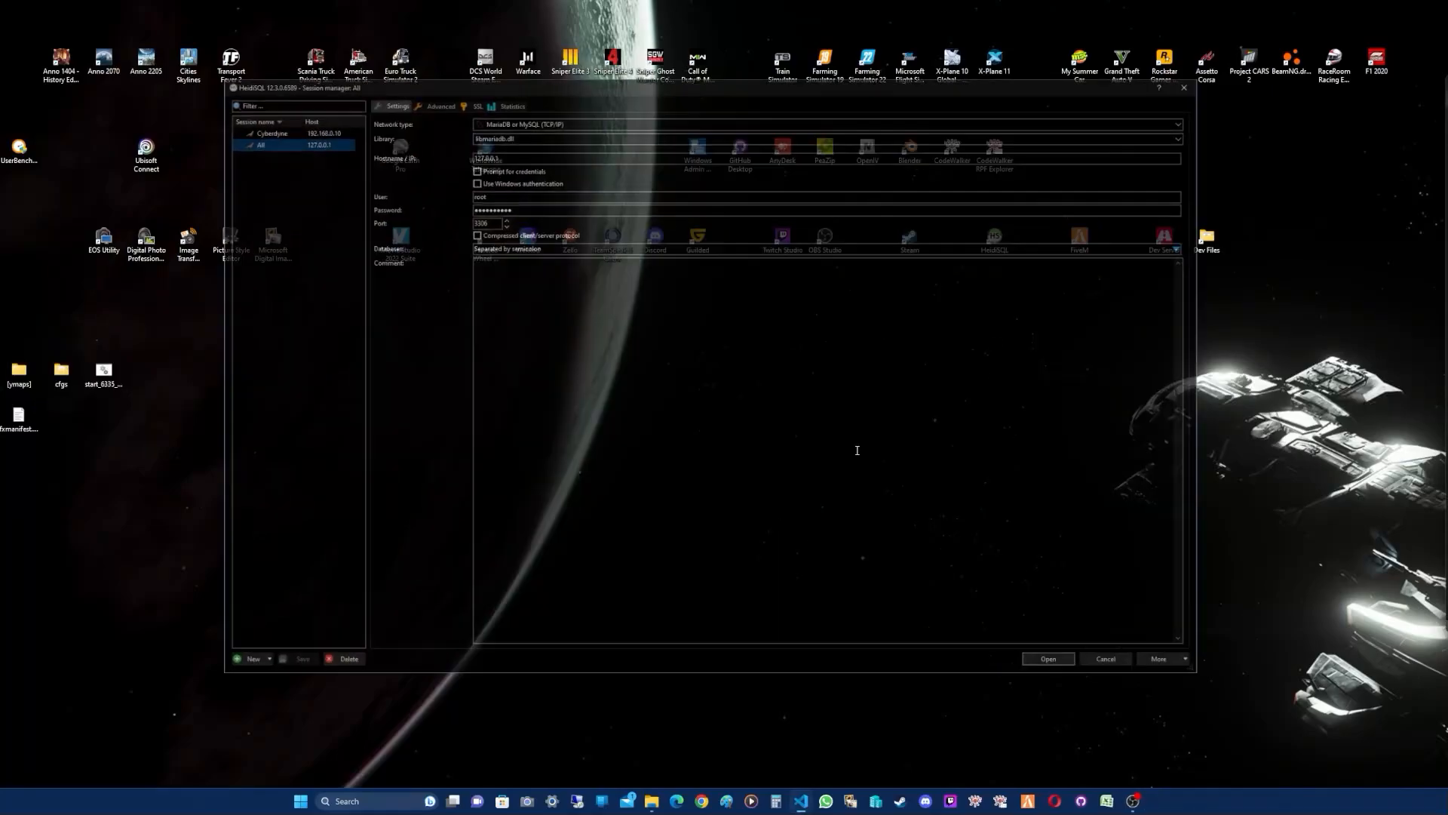
left_click_drag(560, 66, 602, 54)
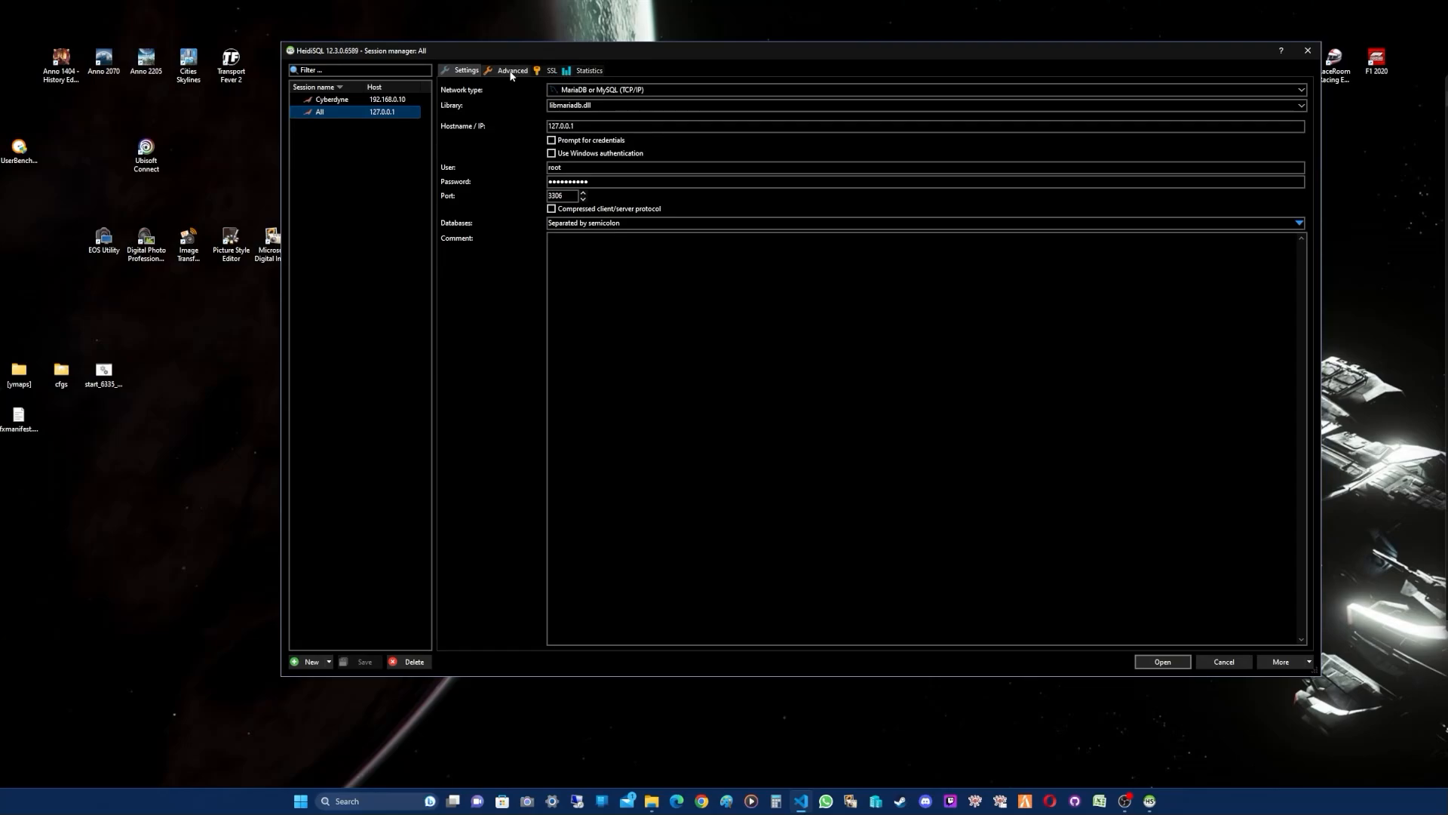
Step: Open the saved session All on host 127.0.0.1 and enlarge the HeidiSQL main window
left_click(332, 101)
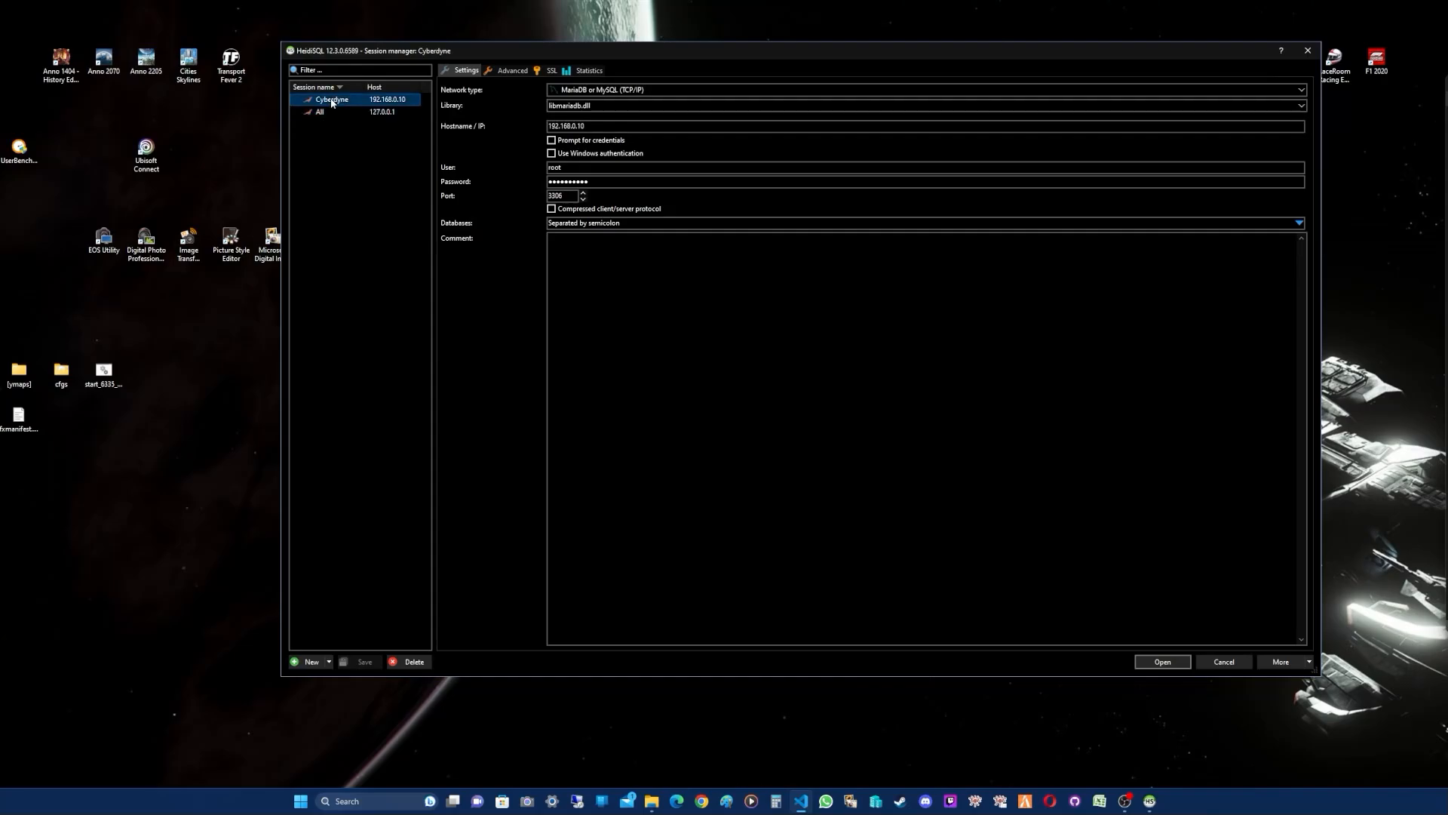
left_click(319, 113)
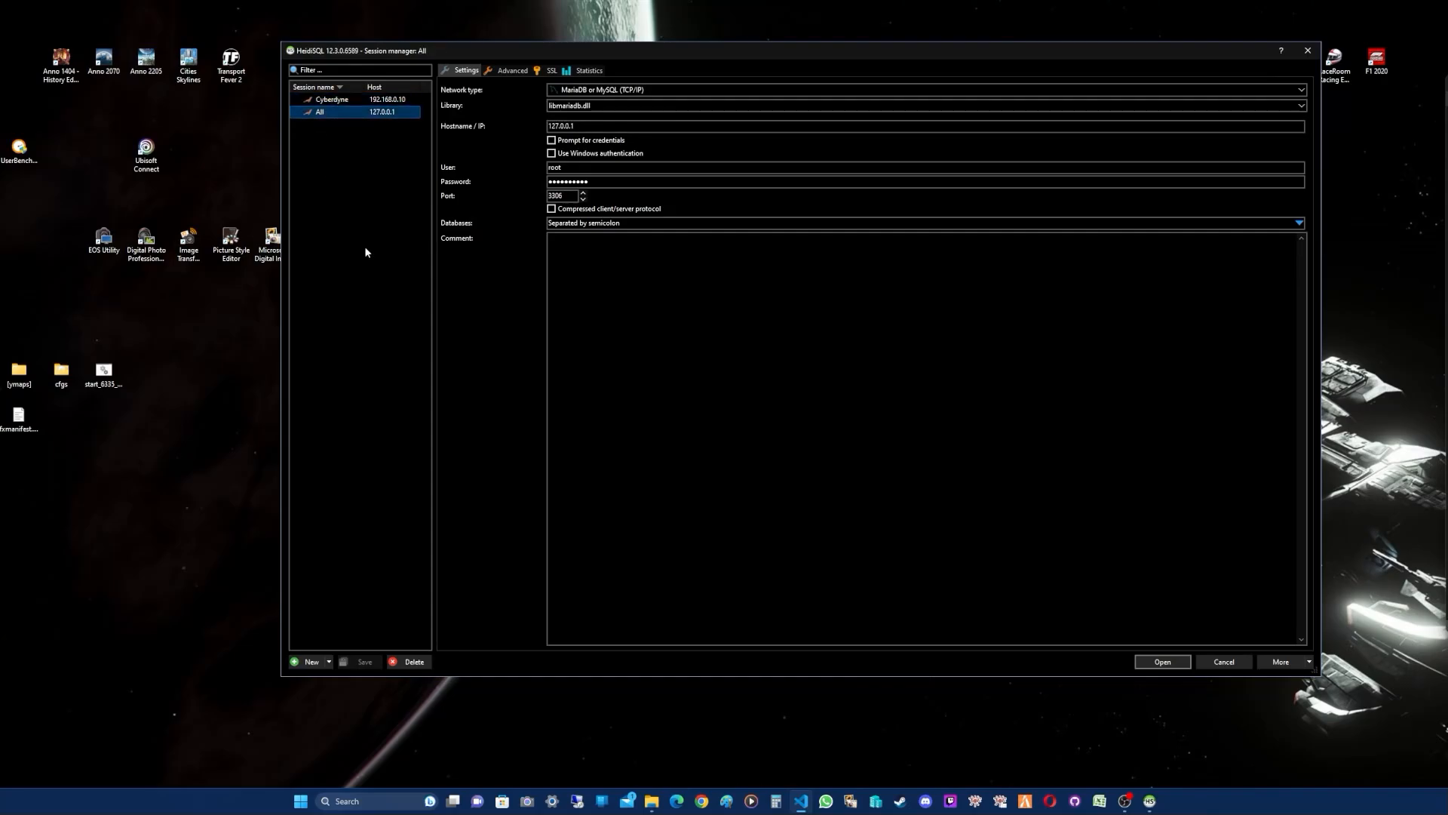
left_click(1163, 661)
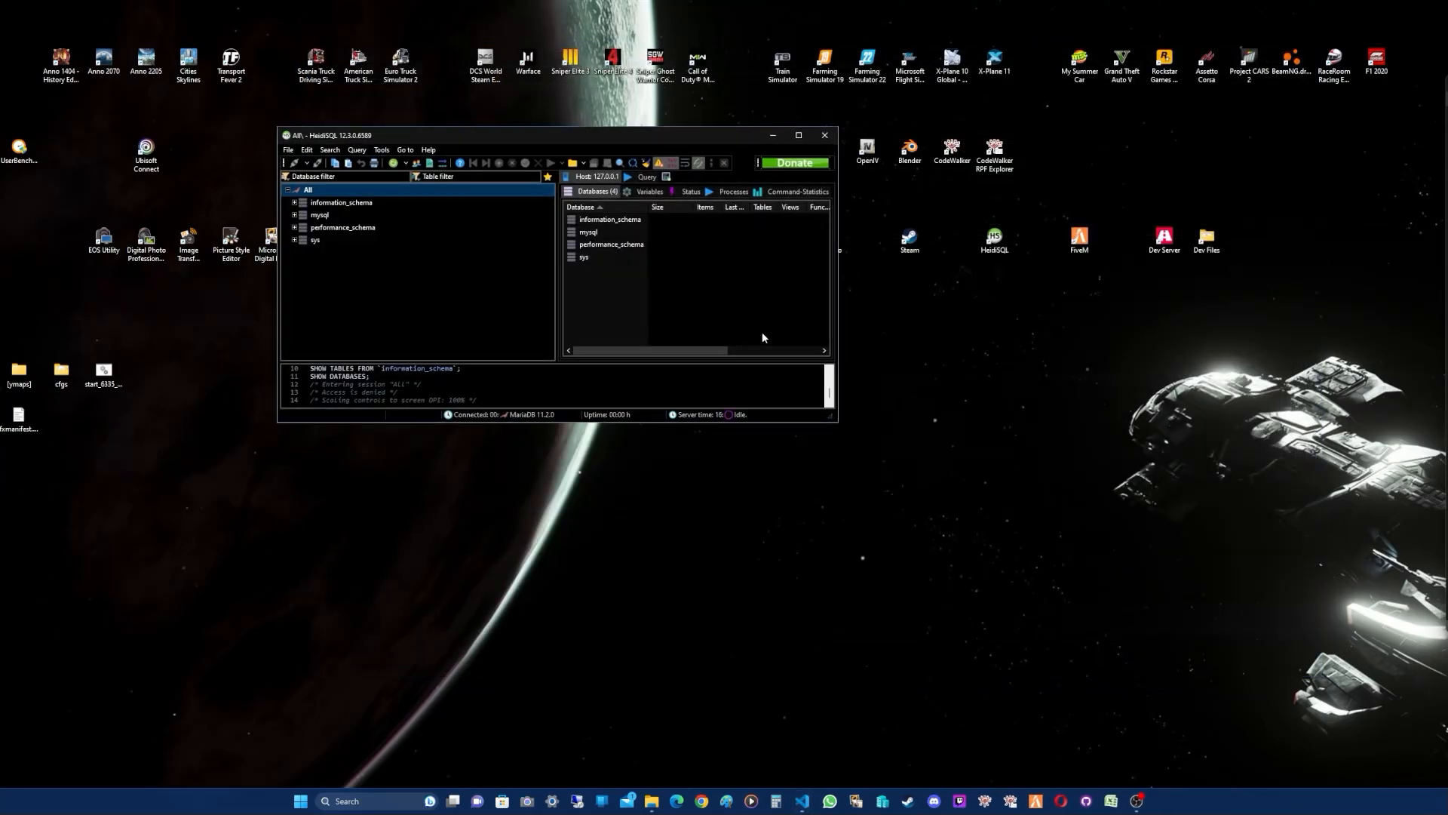
left_click_drag(836, 421, 999, 574)
left_click_drag(697, 136, 760, 92)
left_click_drag(1064, 541, 1094, 583)
Step: Create a new database named qbcore with the latin1_swedish_ci collation in the All session
right_click(371, 220)
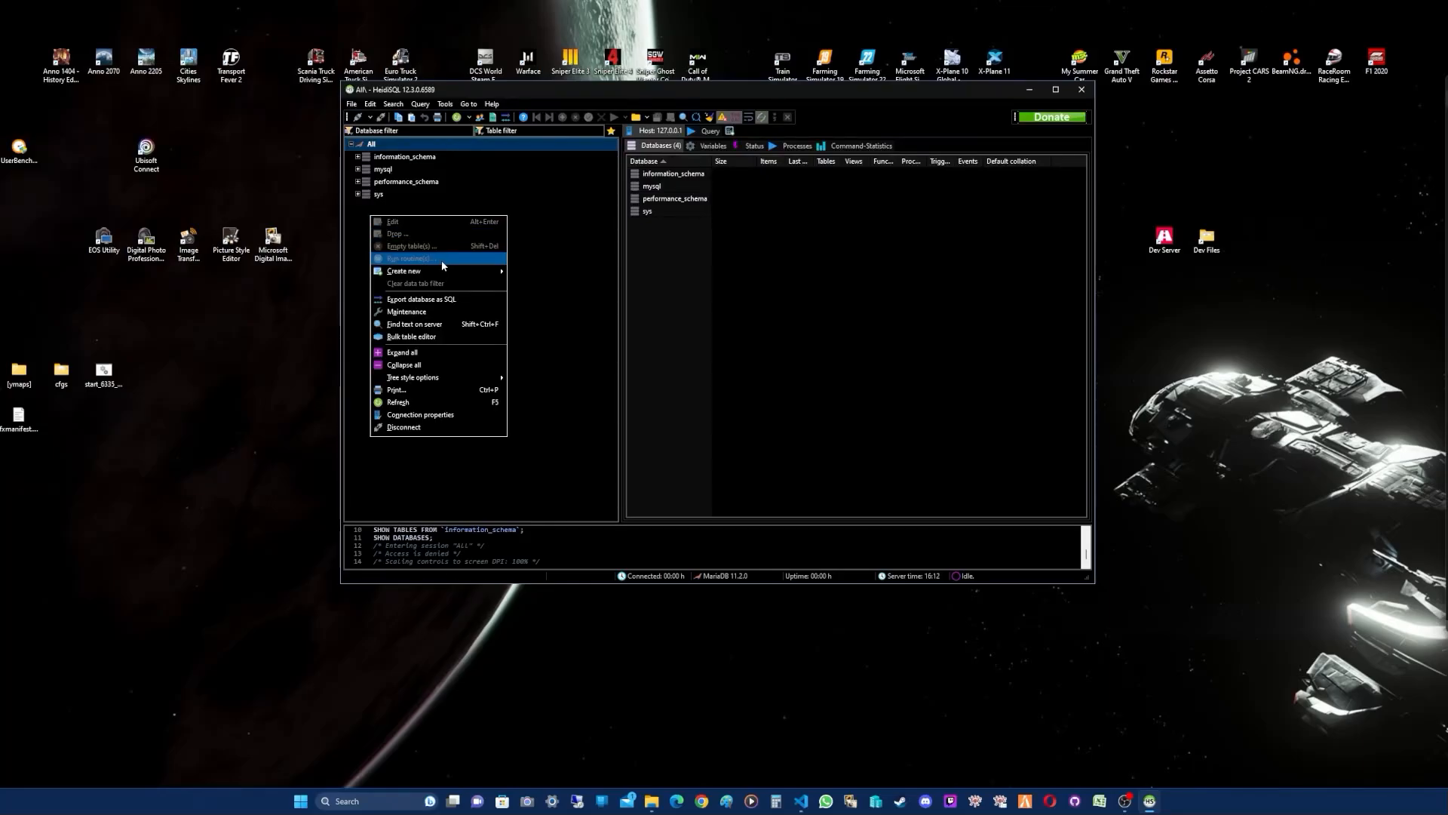
right_click(531, 204)
mouse_move(562, 261)
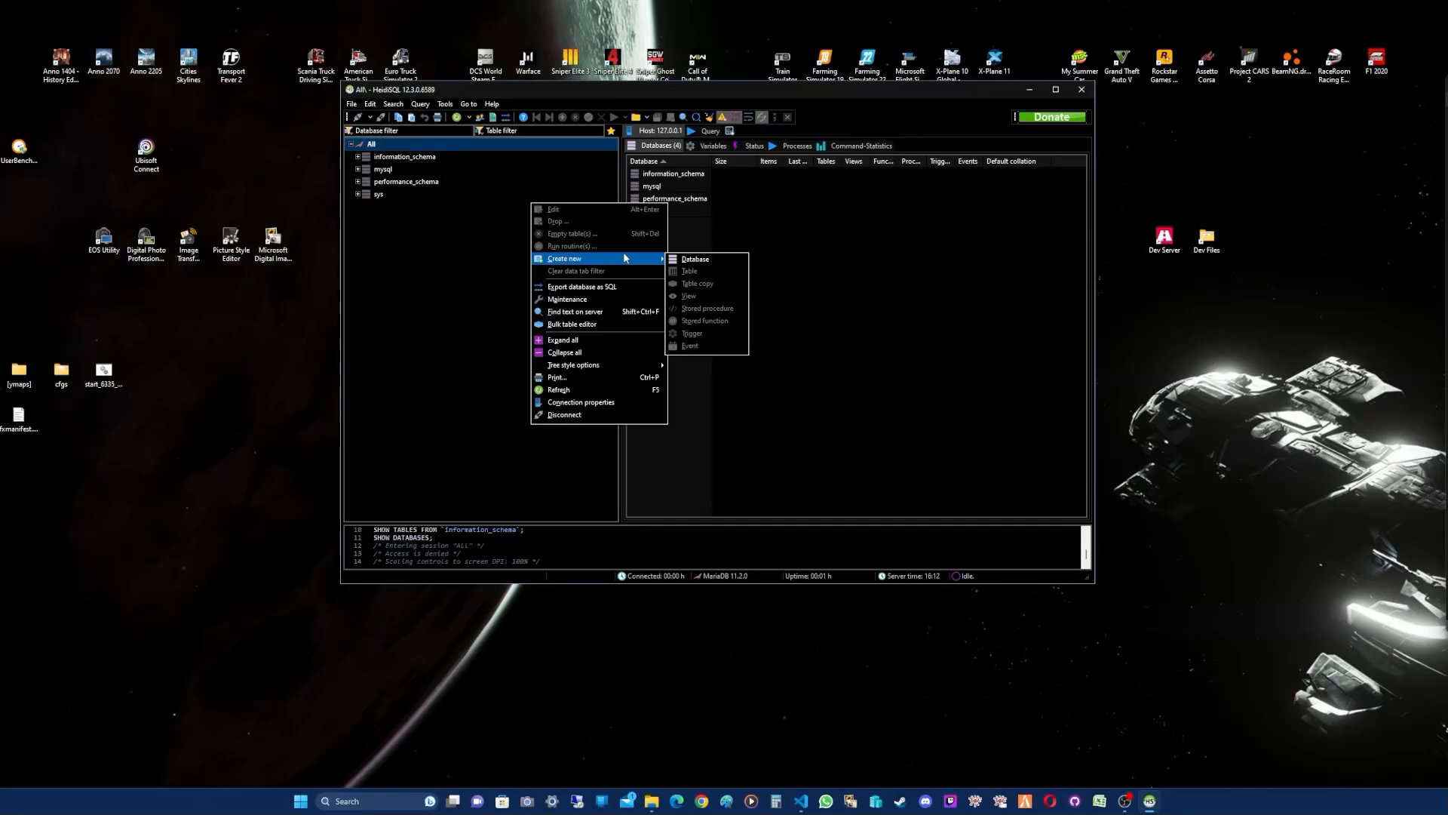
left_click(699, 260)
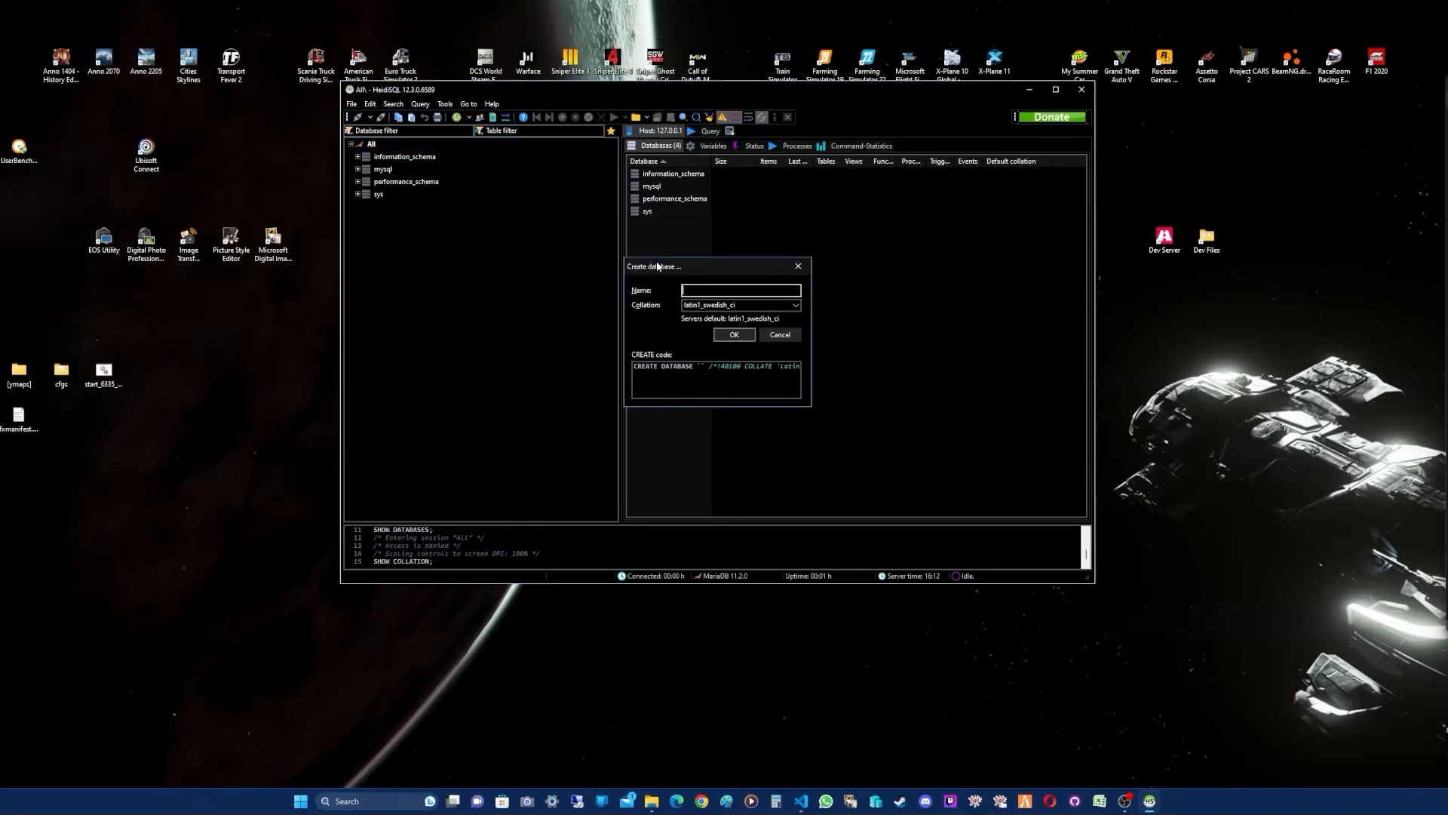
type("qbcore")
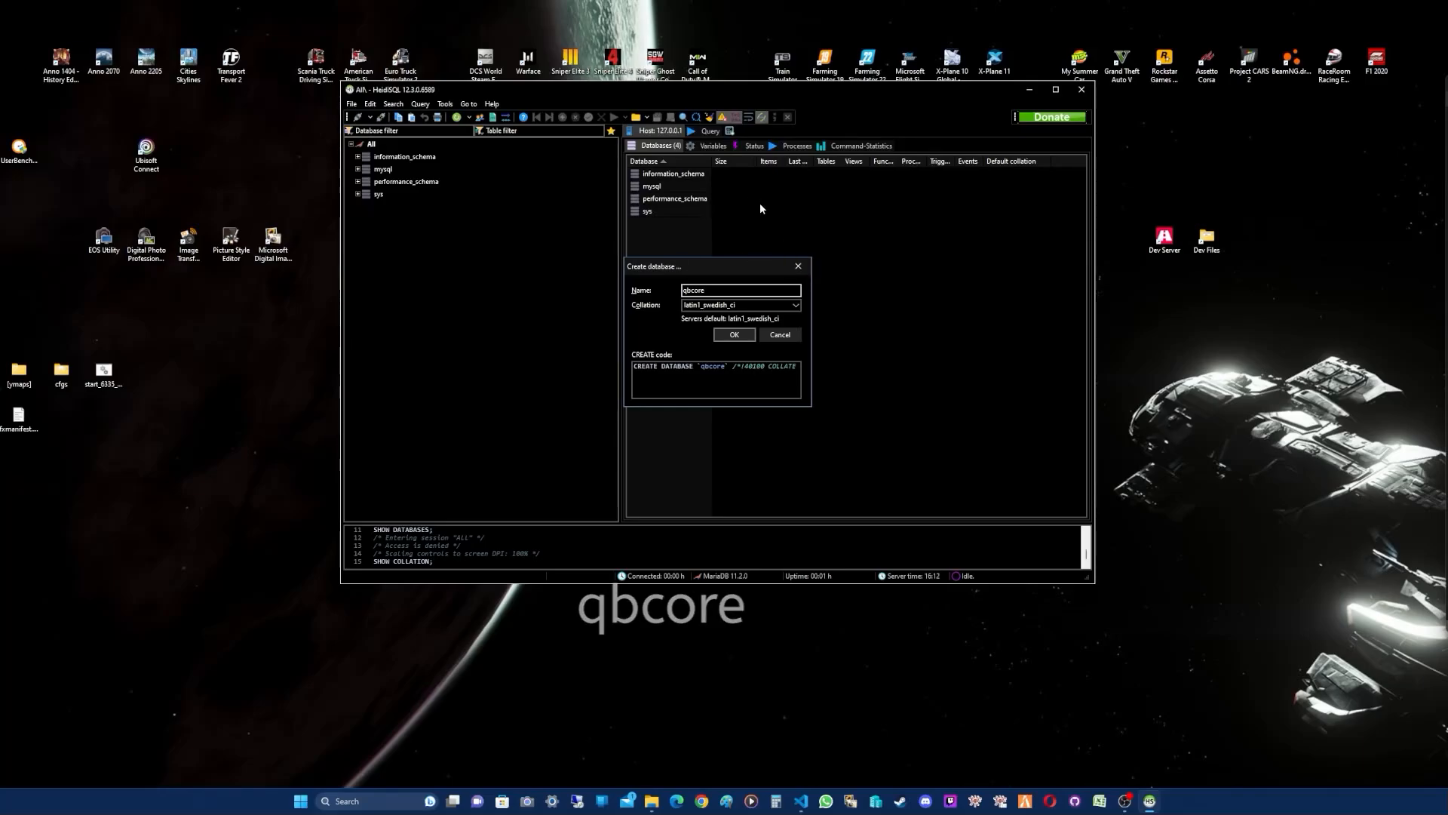
left_click(734, 335)
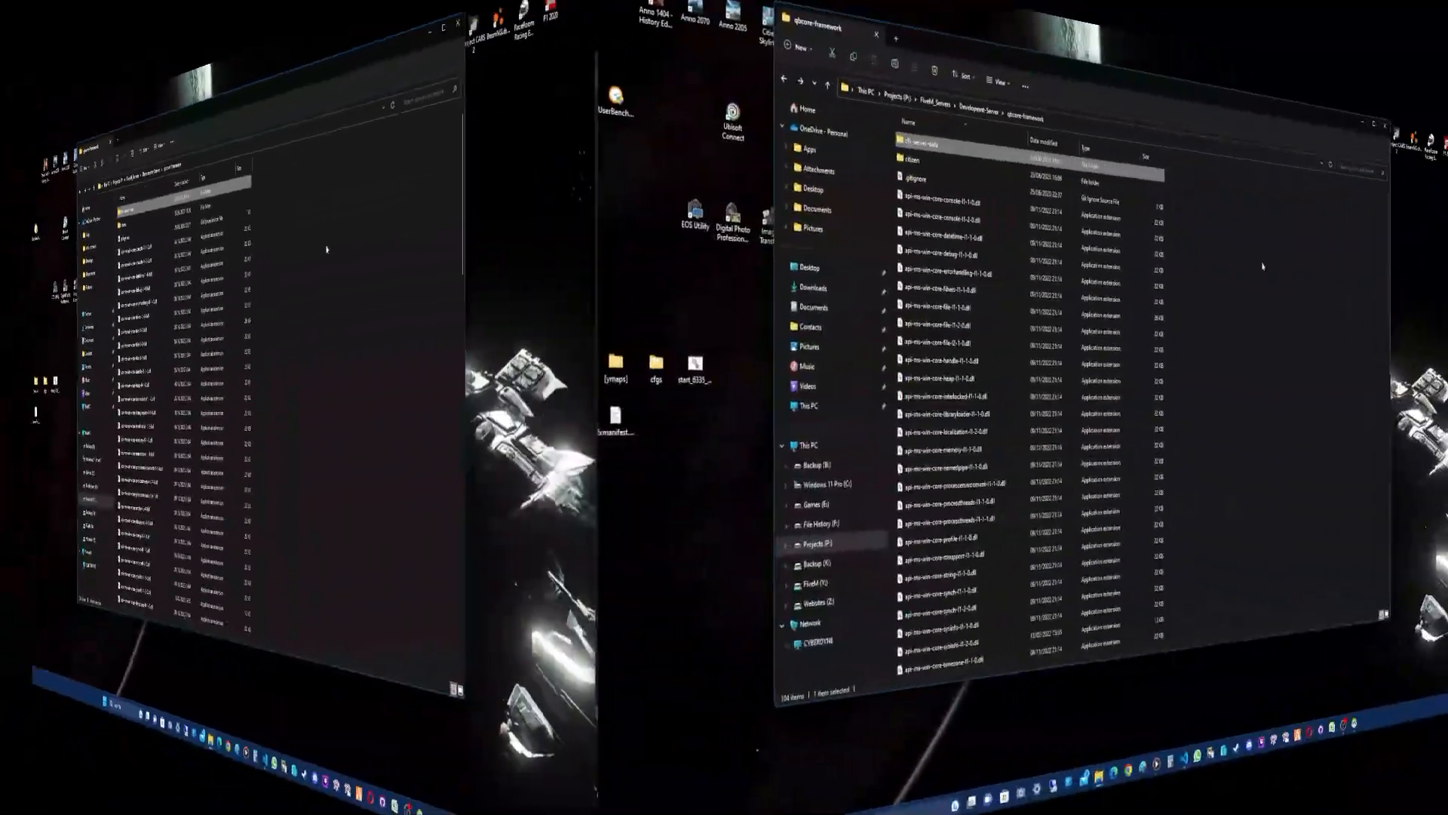
Step: Run FXServer.exe from the qbcore-framework folder, allowing it past the Windows SmartScreen block
scroll(973, 270, "down", 10)
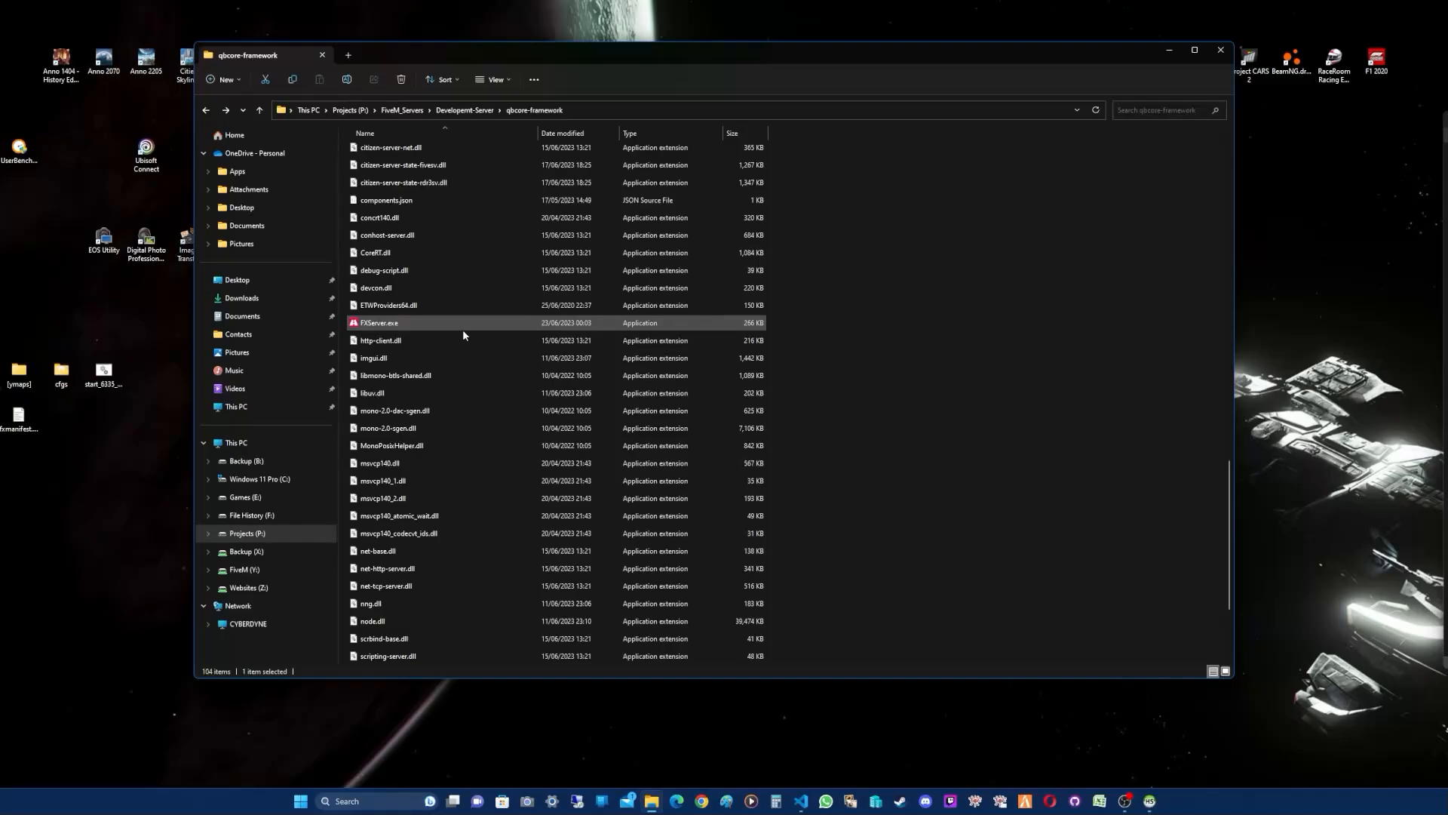
right_click(385, 325)
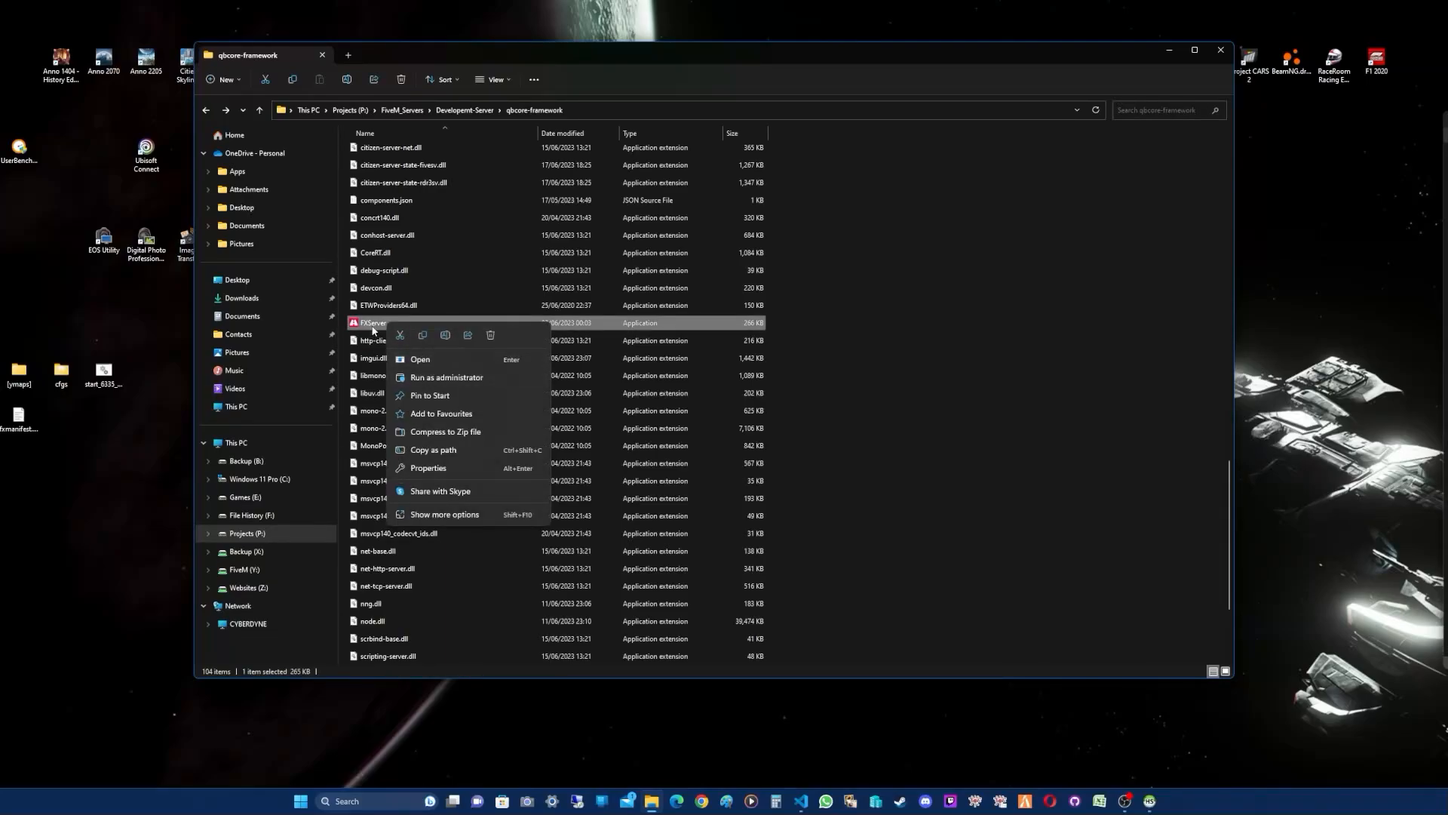
left_click(373, 330)
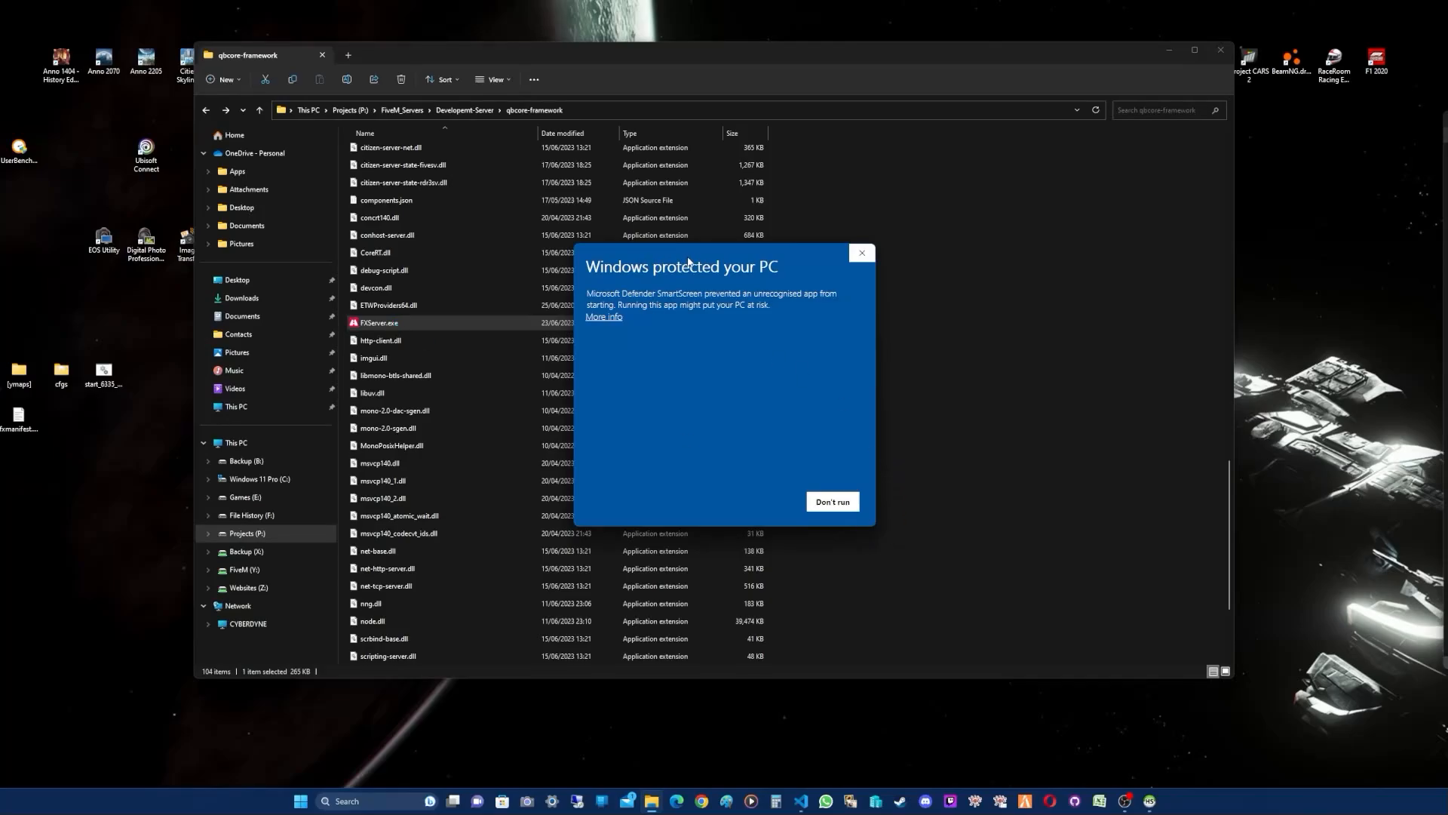
left_click(607, 317)
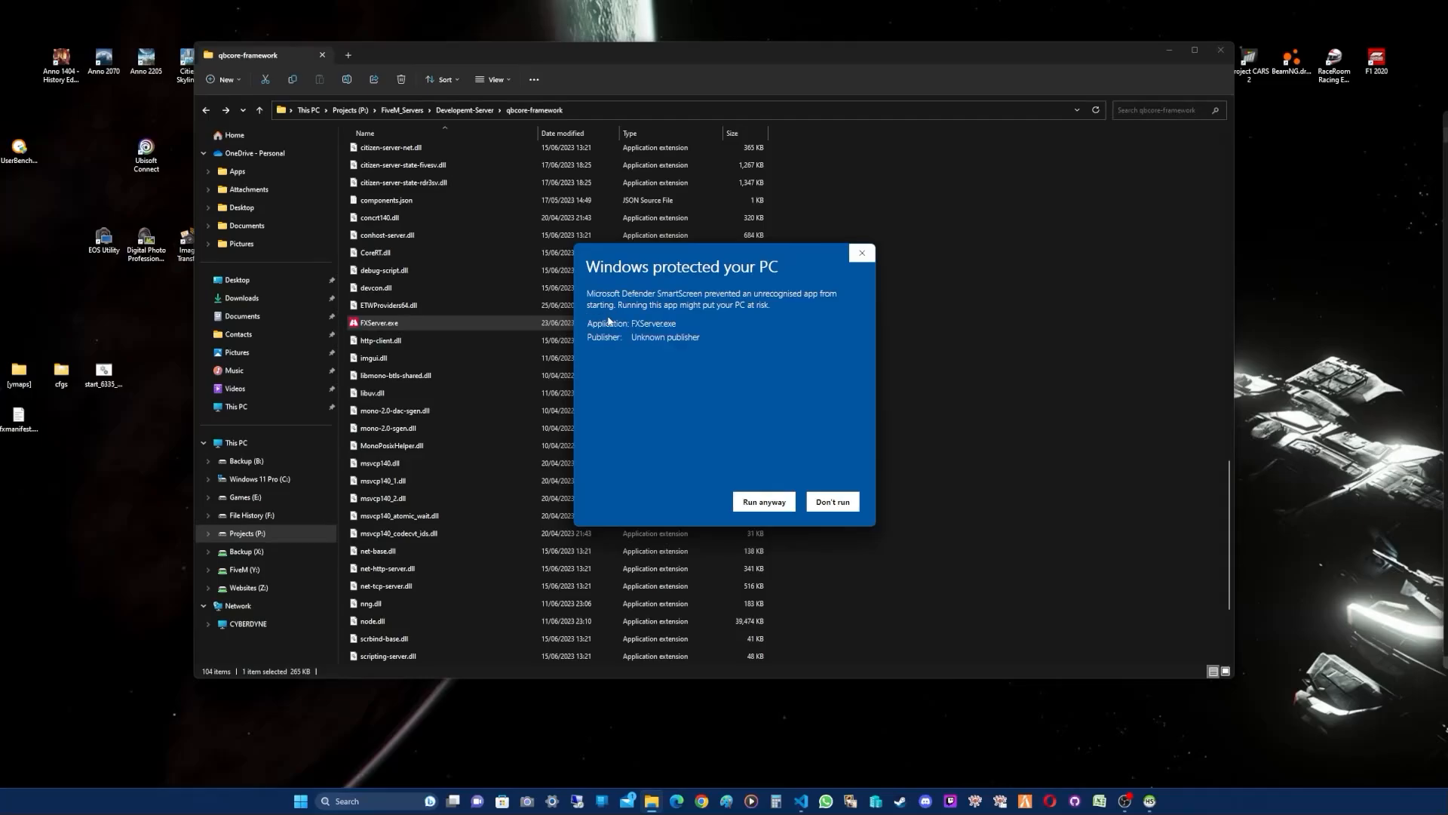
left_click(766, 504)
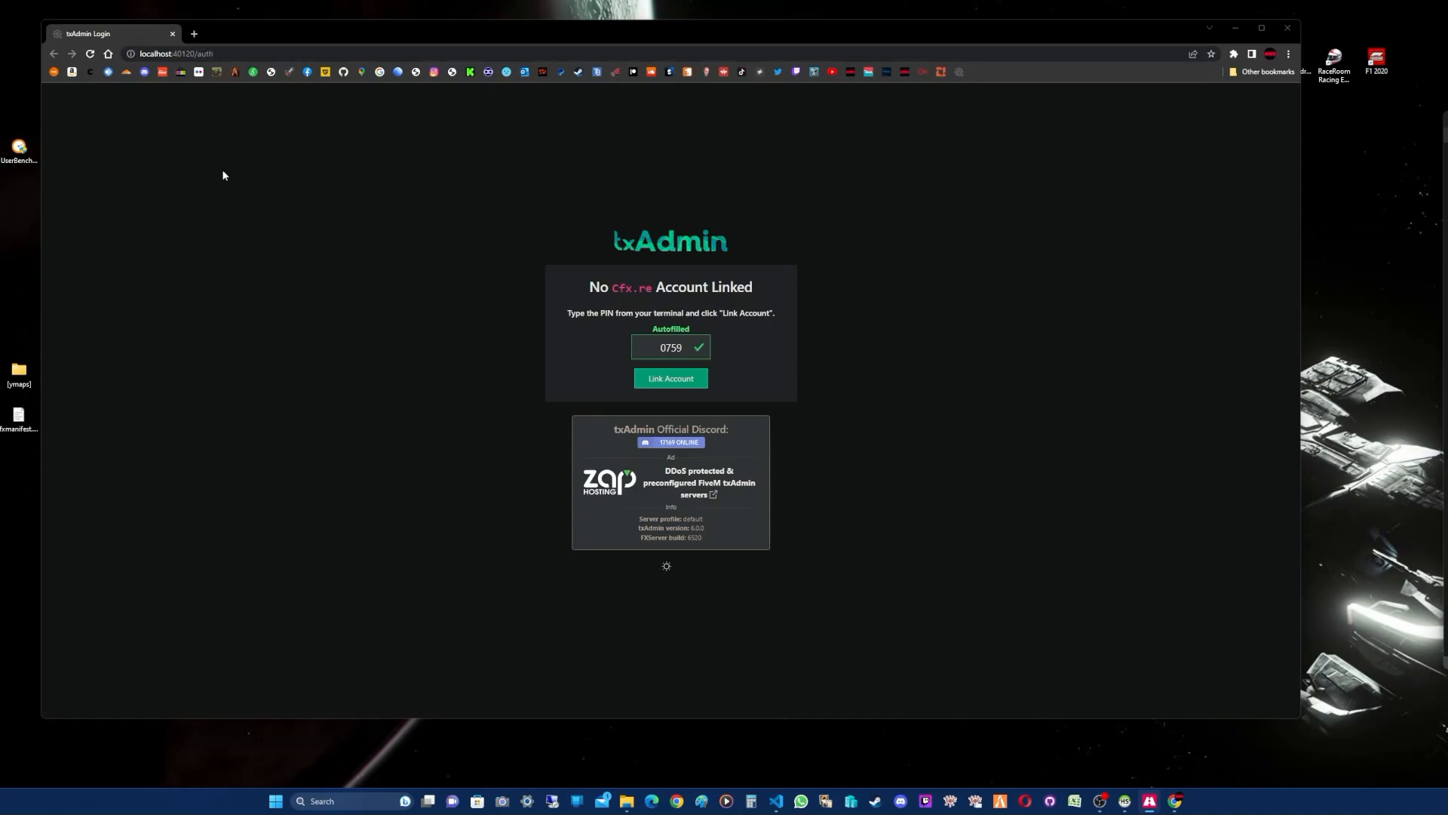
Step: Link and authorize the Cfx.re account, enter and confirm a backup password, accept the terms, and create the txAdmin master account
left_click(663, 388)
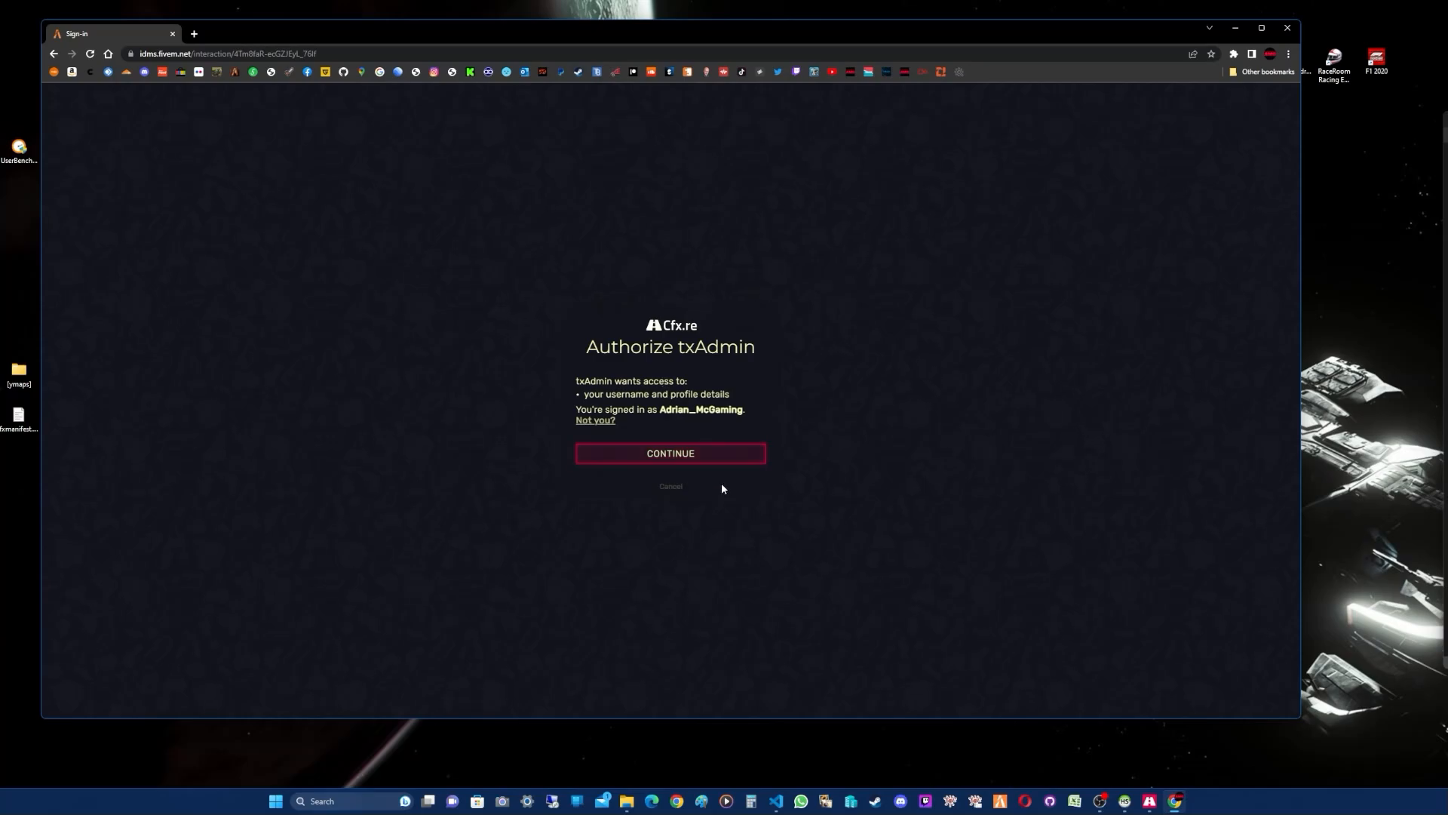
left_click(692, 456)
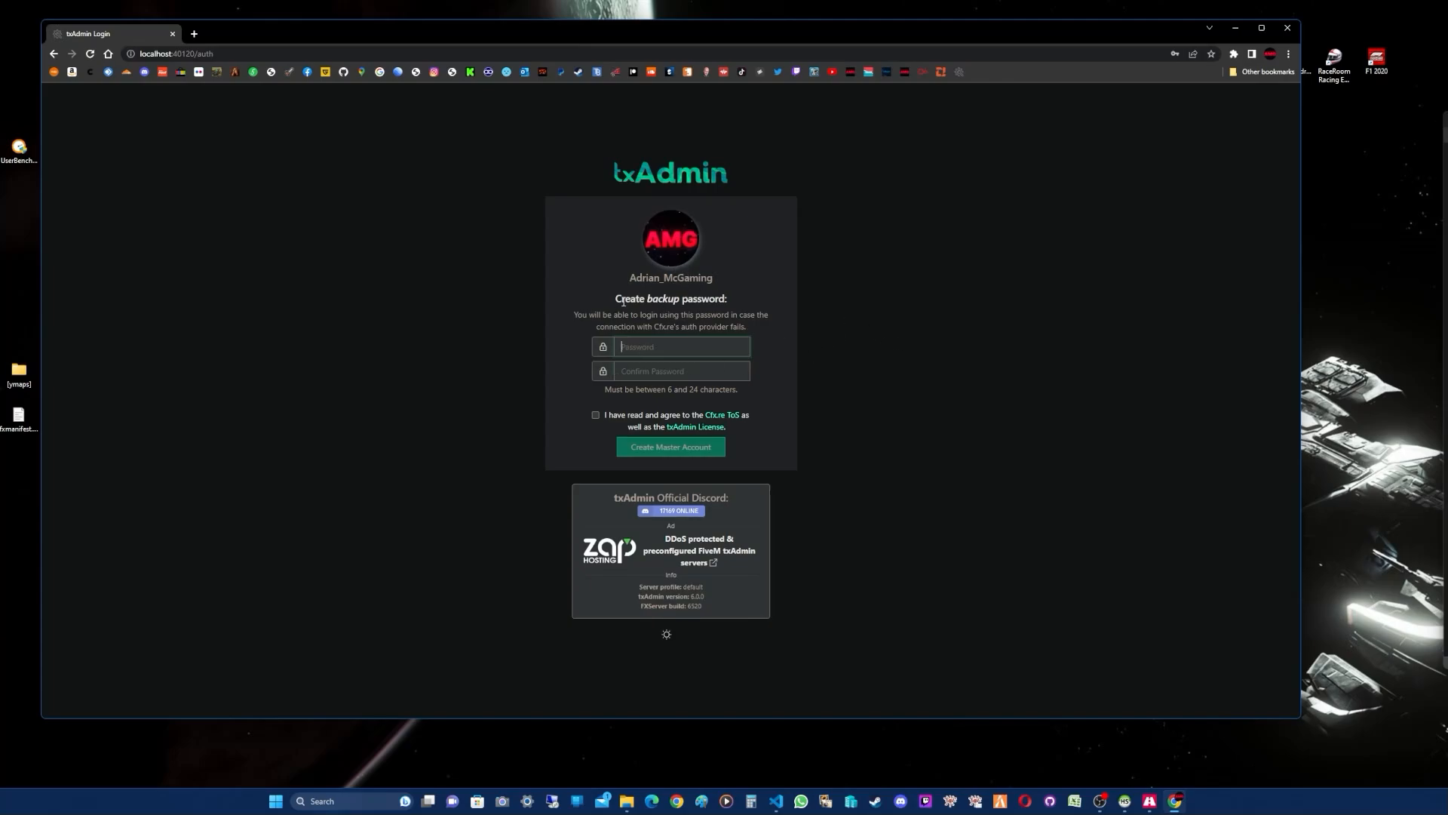
left_click(629, 346)
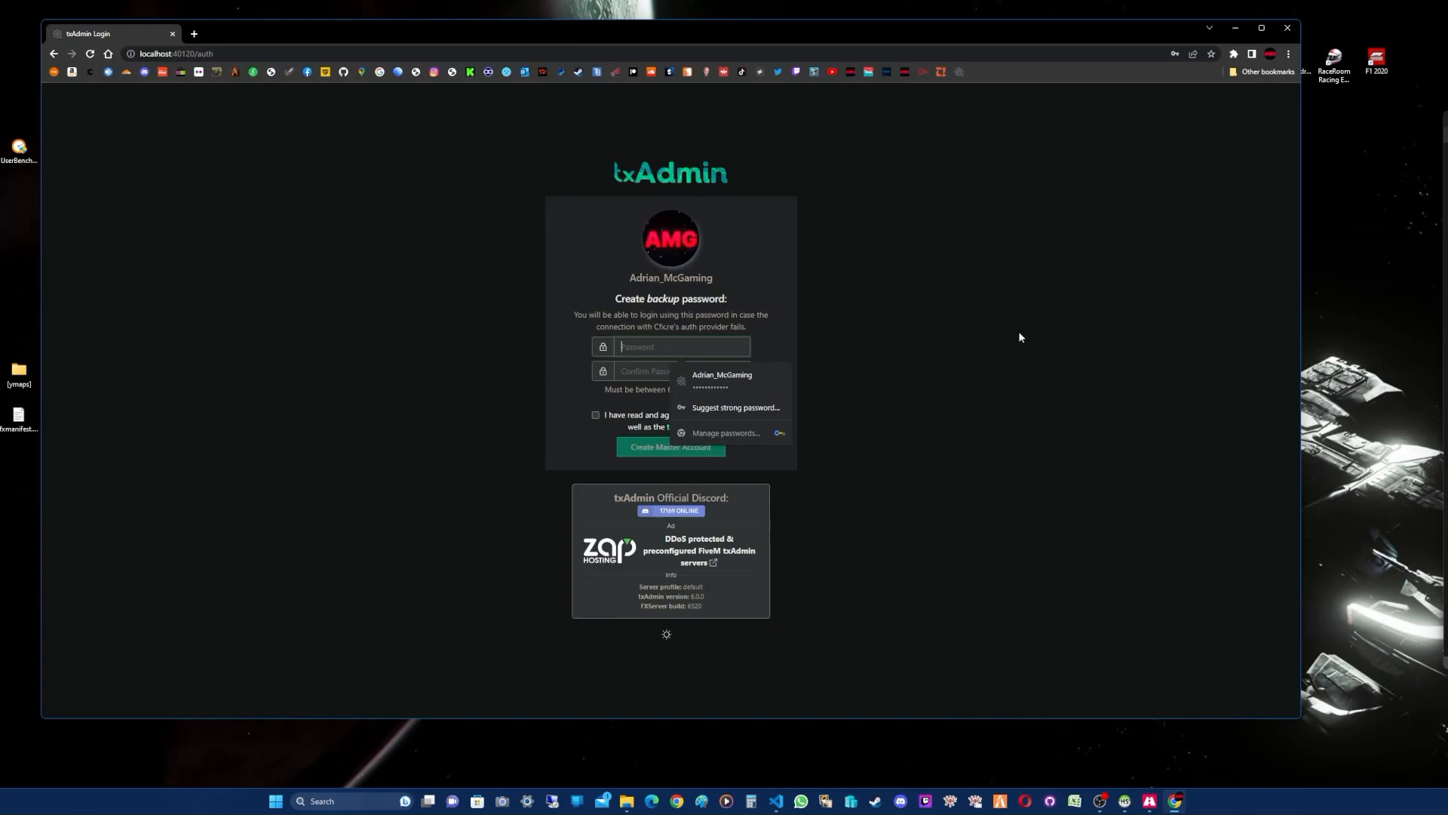
left_click(713, 380)
left_click(660, 373)
type("•••••••")
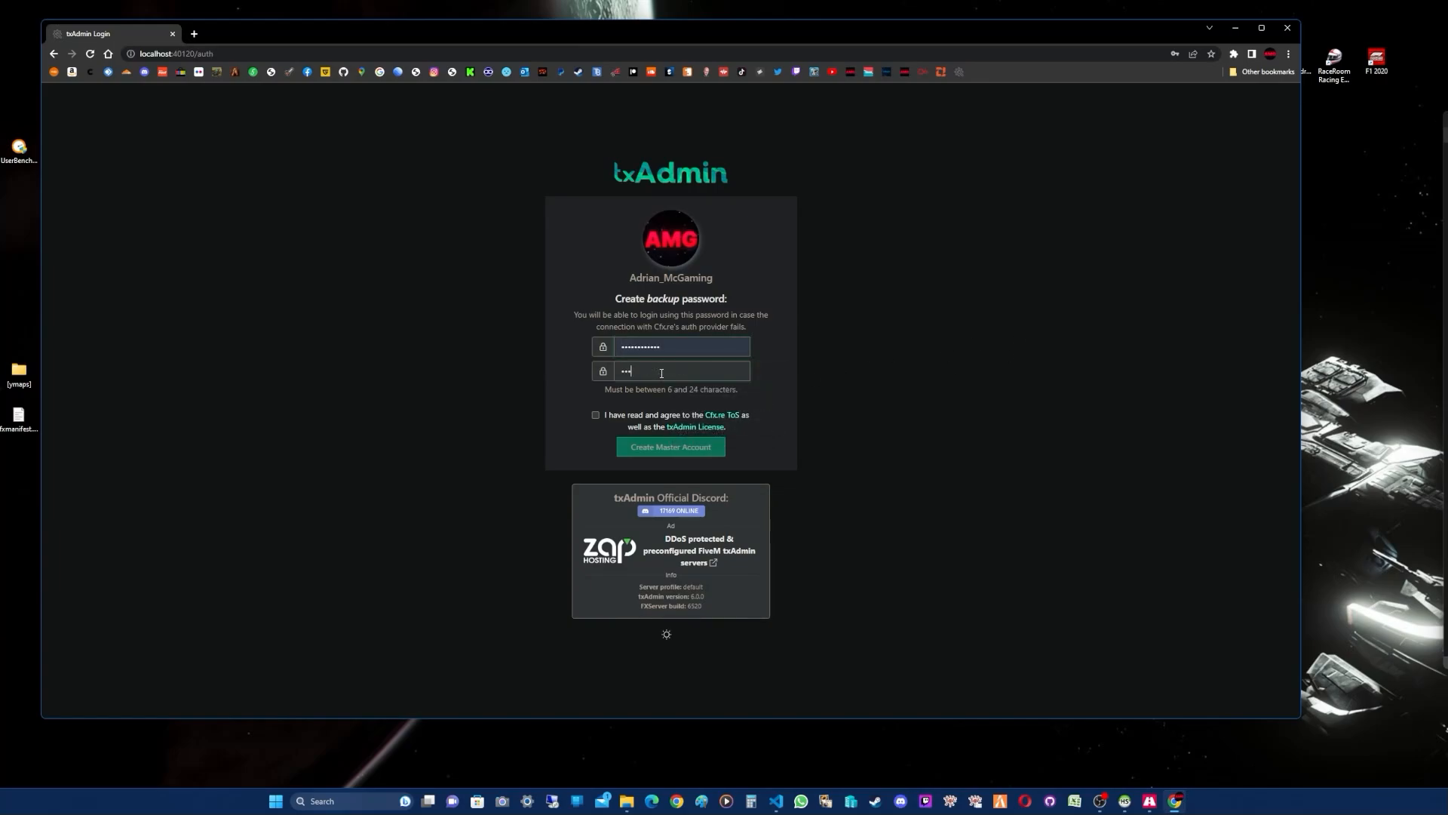
type("•••")
left_click(595, 415)
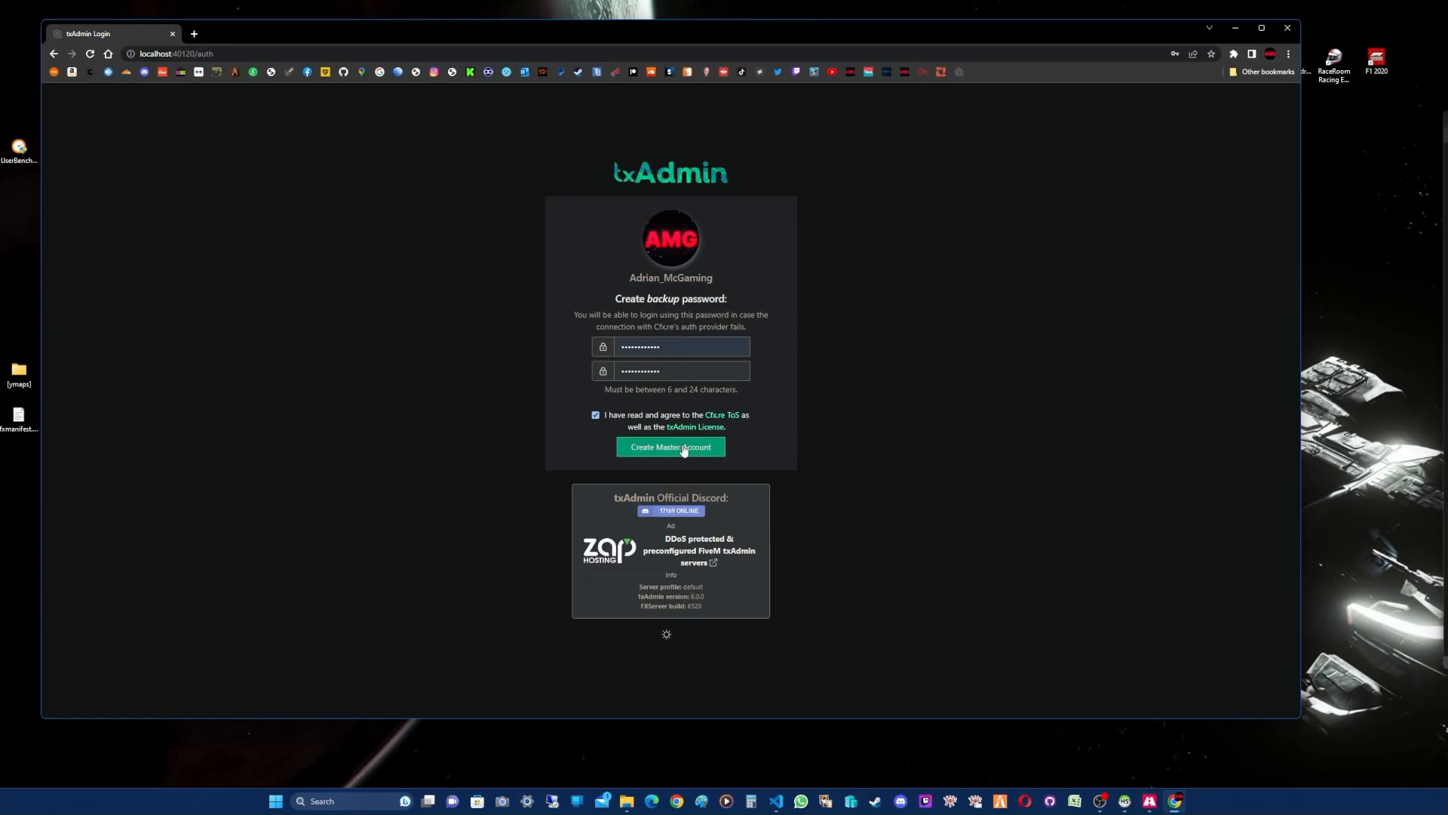
left_click(673, 447)
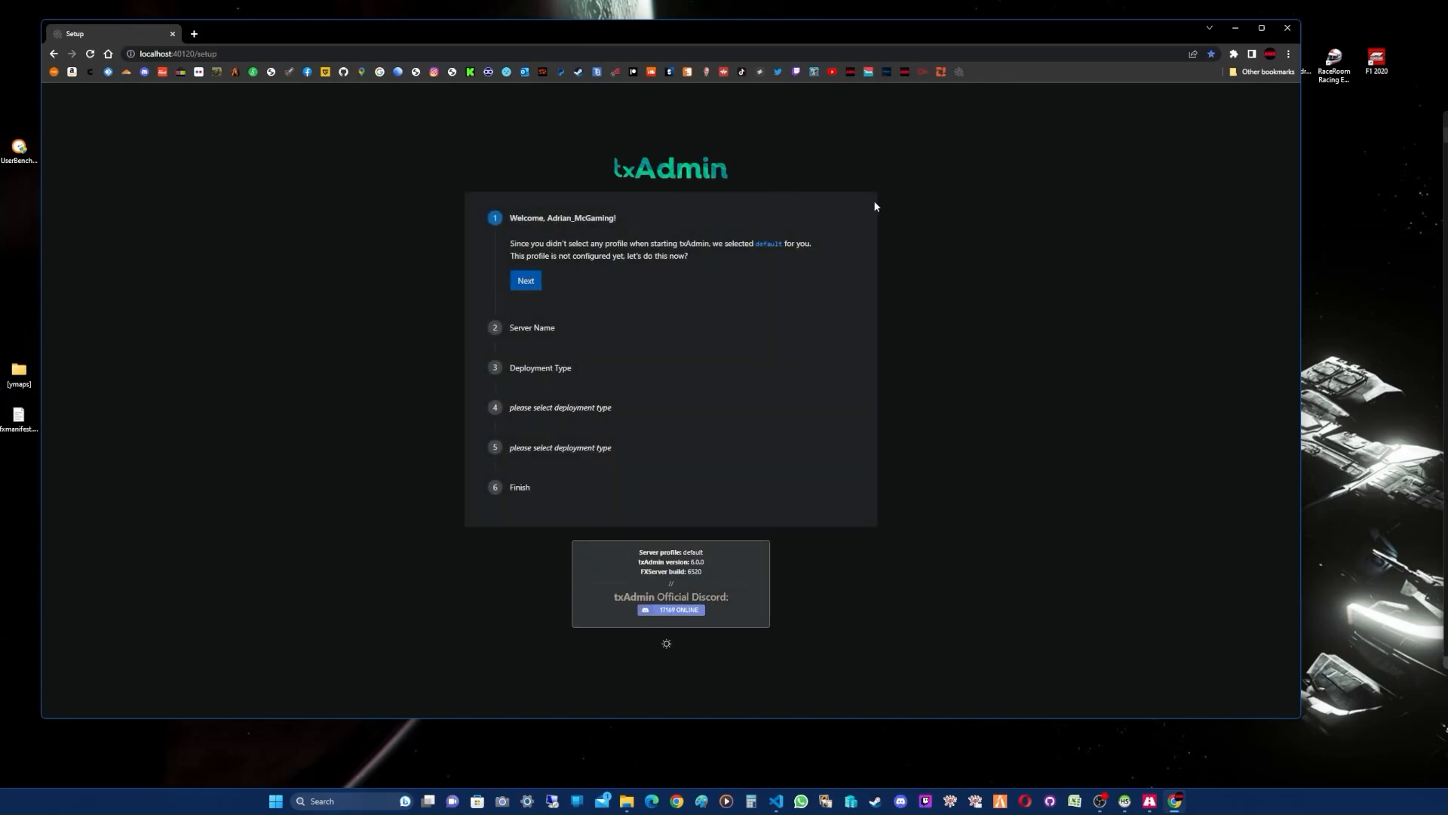
Step: Name the server Development Server and choose the QBCore Framework template from Popular Recipes
left_click(526, 280)
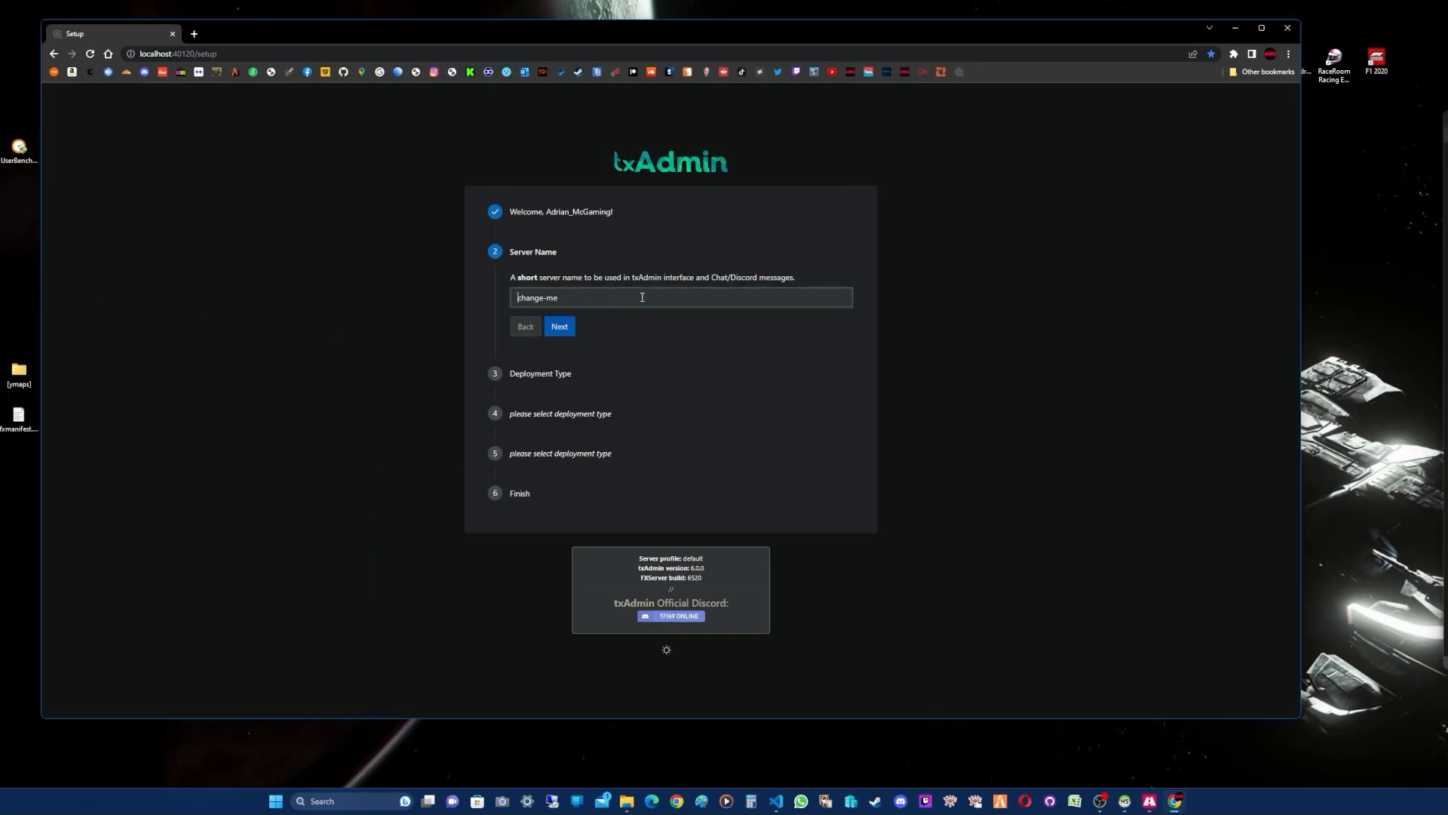
left_click_drag(562, 298, 454, 296)
type("Development Server")
left_click(602, 332)
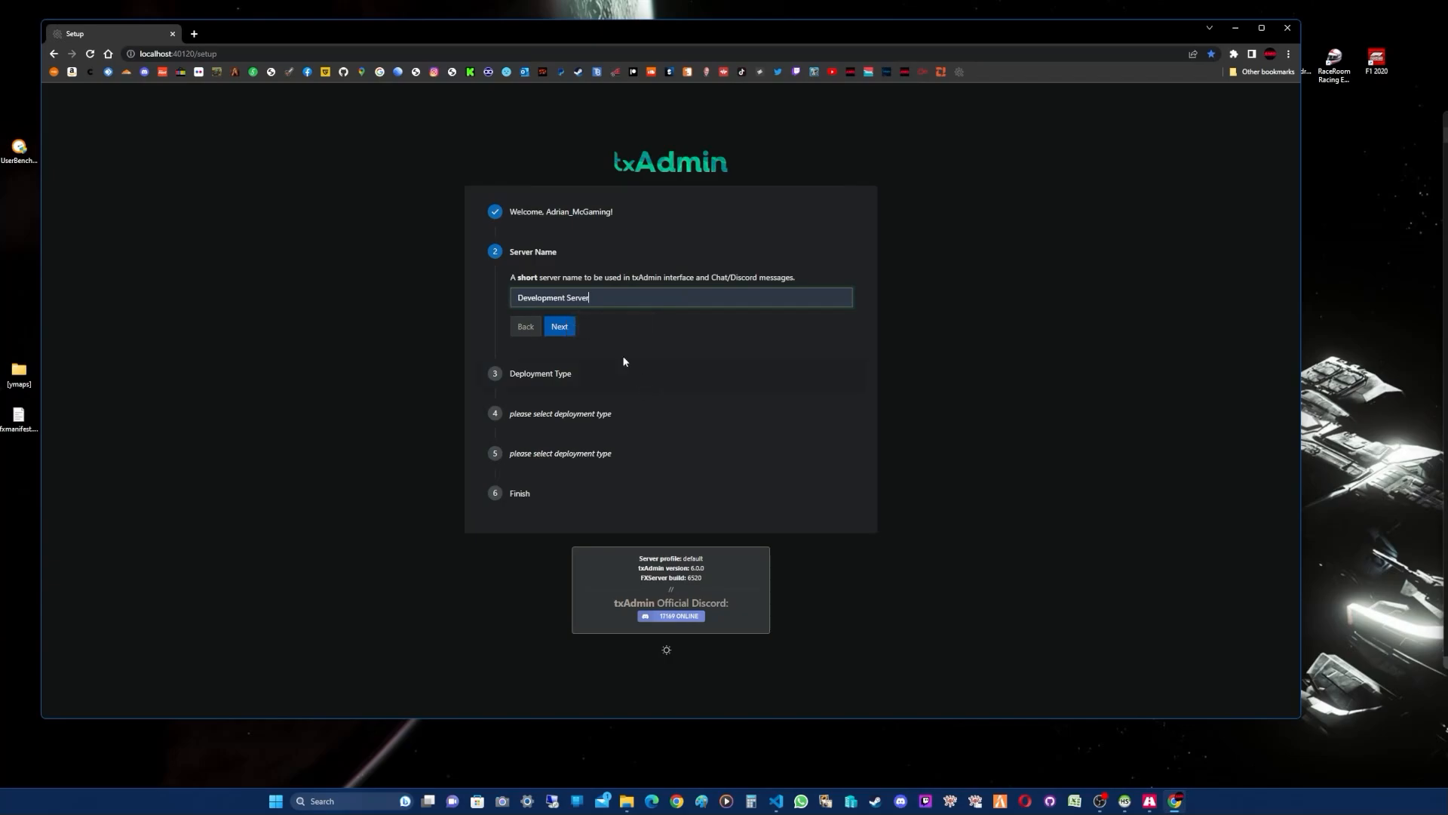
left_click(566, 332)
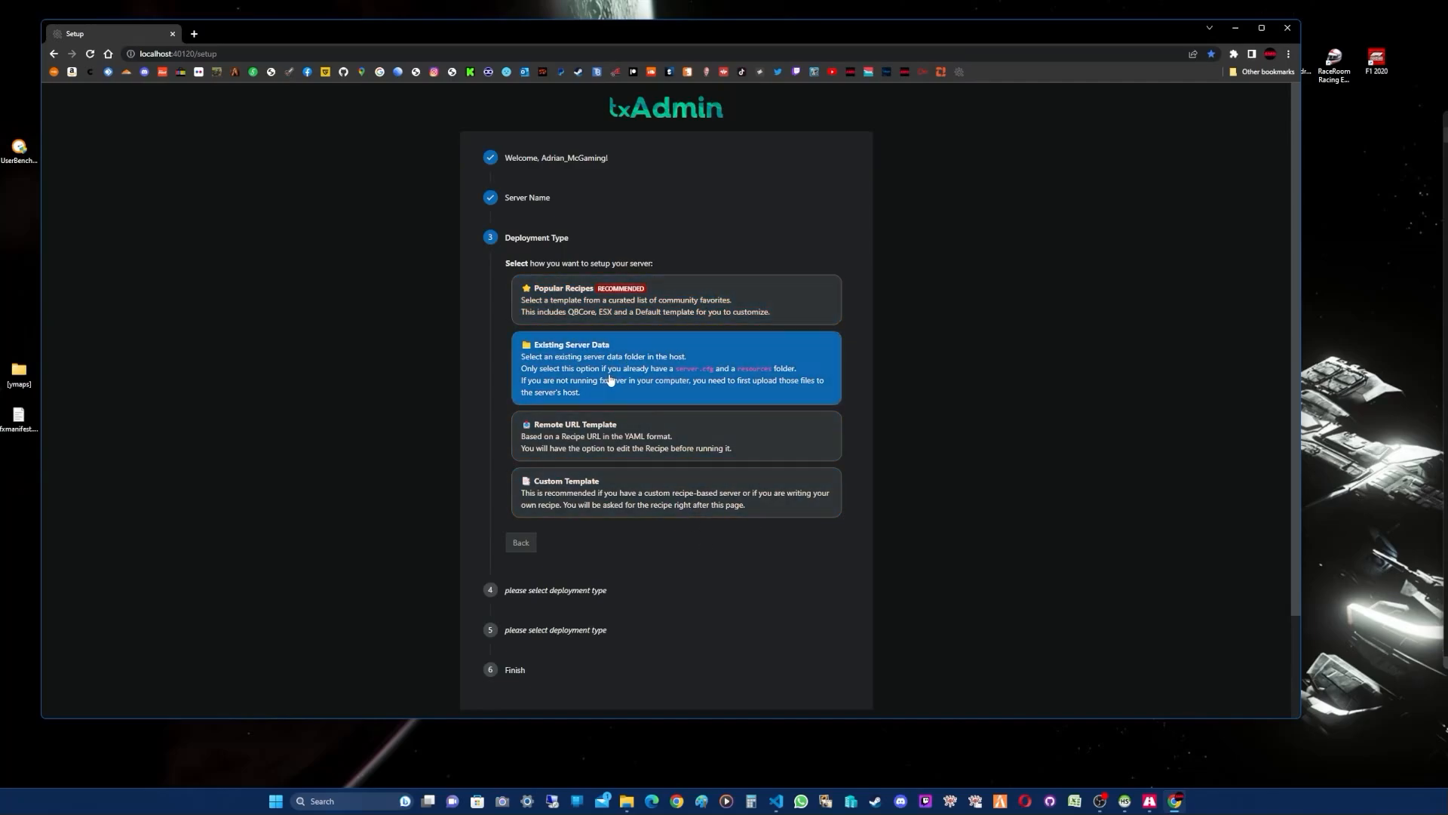
left_click(662, 301)
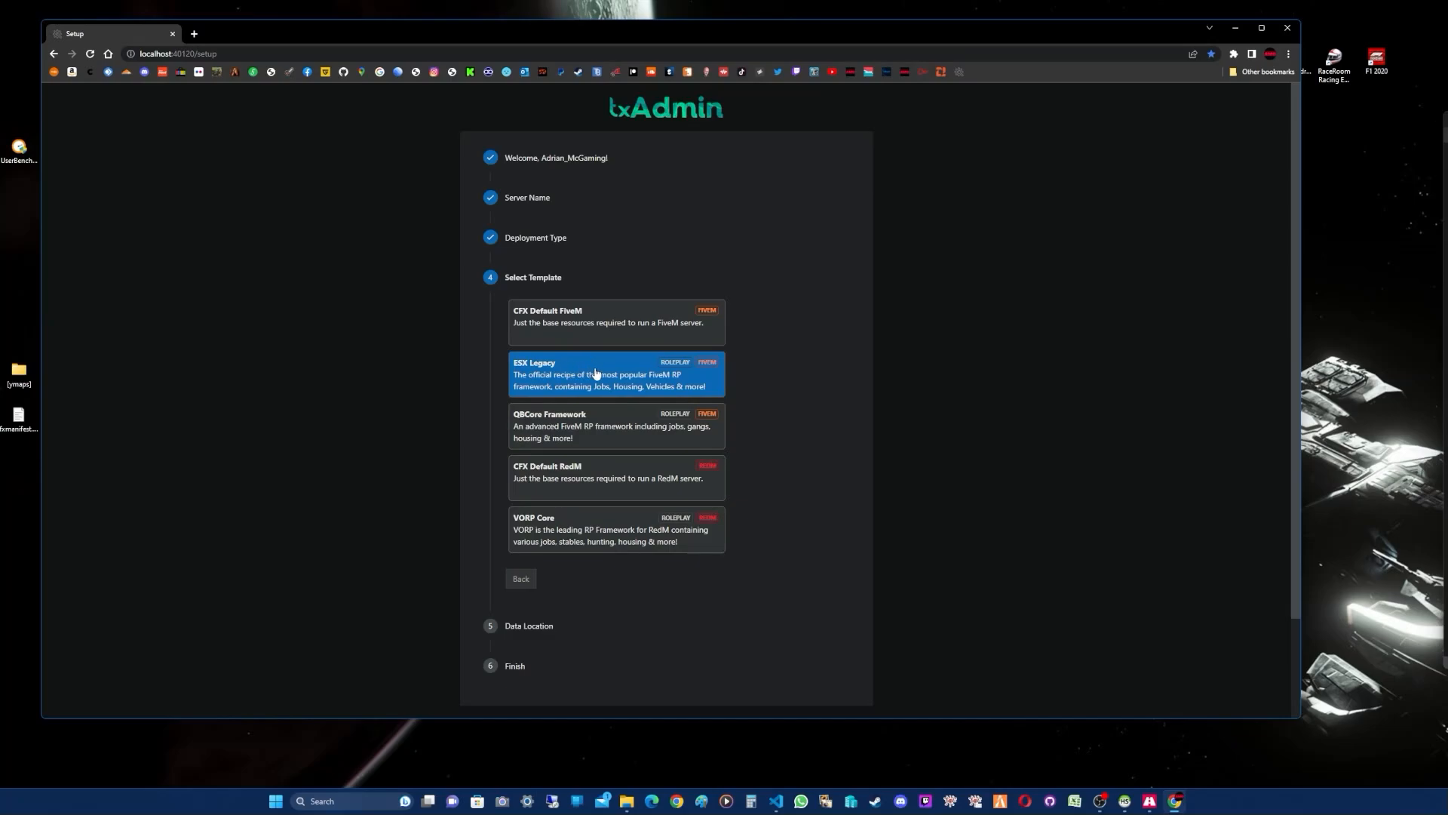
left_click(579, 428)
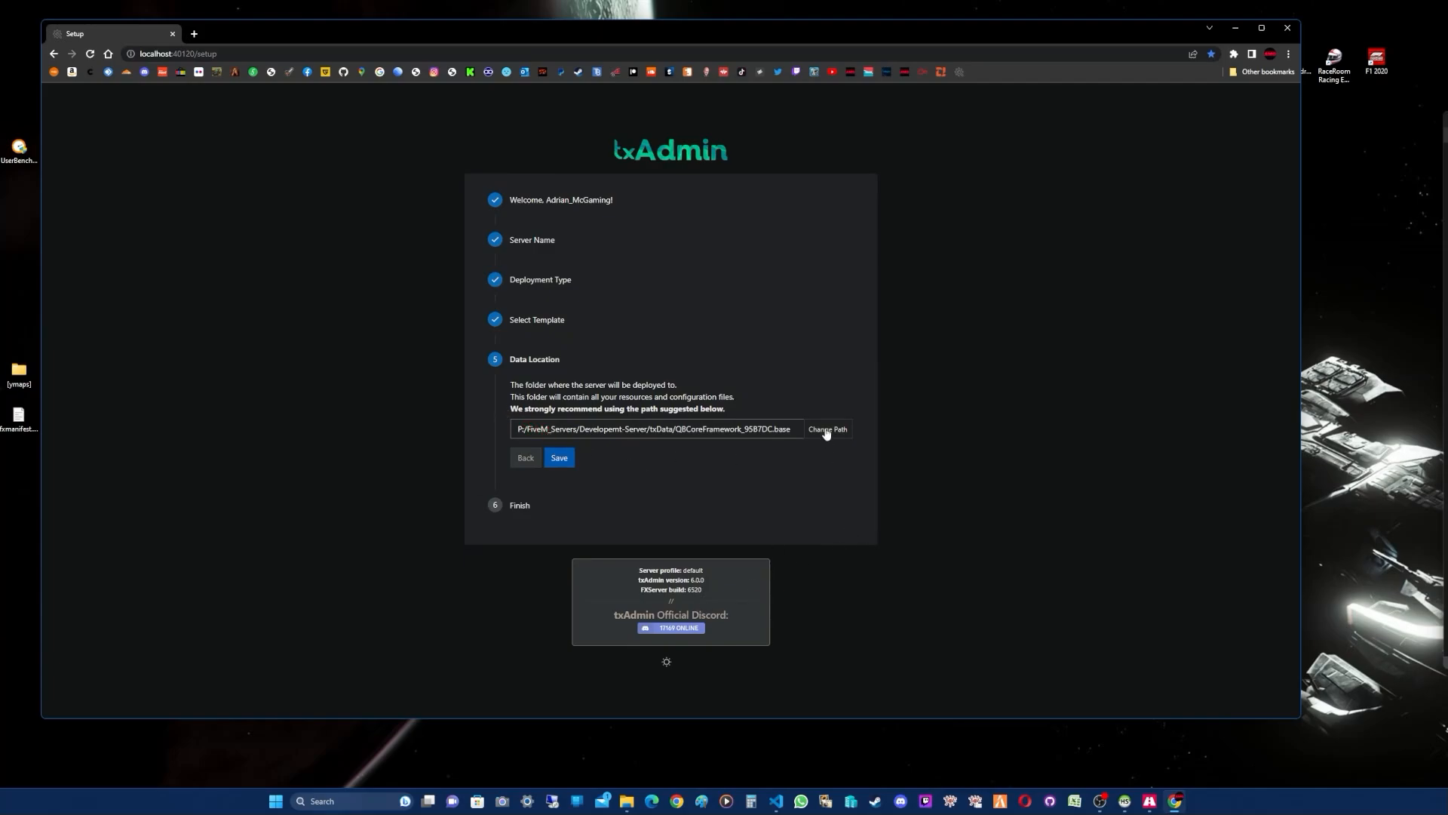
Step: Switch to File Explorer and open the cfx-server-data folder inside Developemt-Server\qbcore-framework
left_click(627, 804)
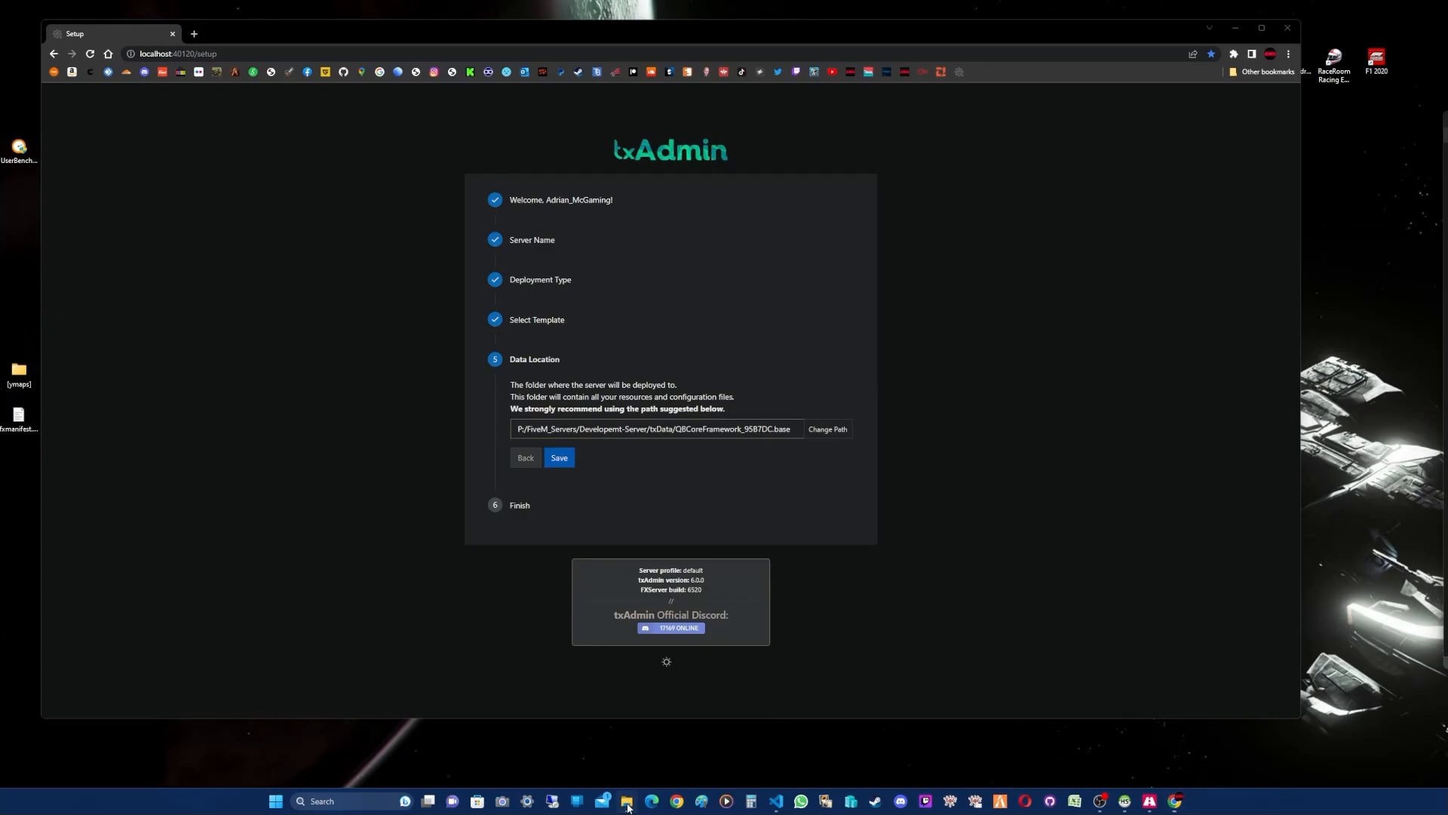
left_click_drag(672, 47, 449, 96)
left_click(20, 147)
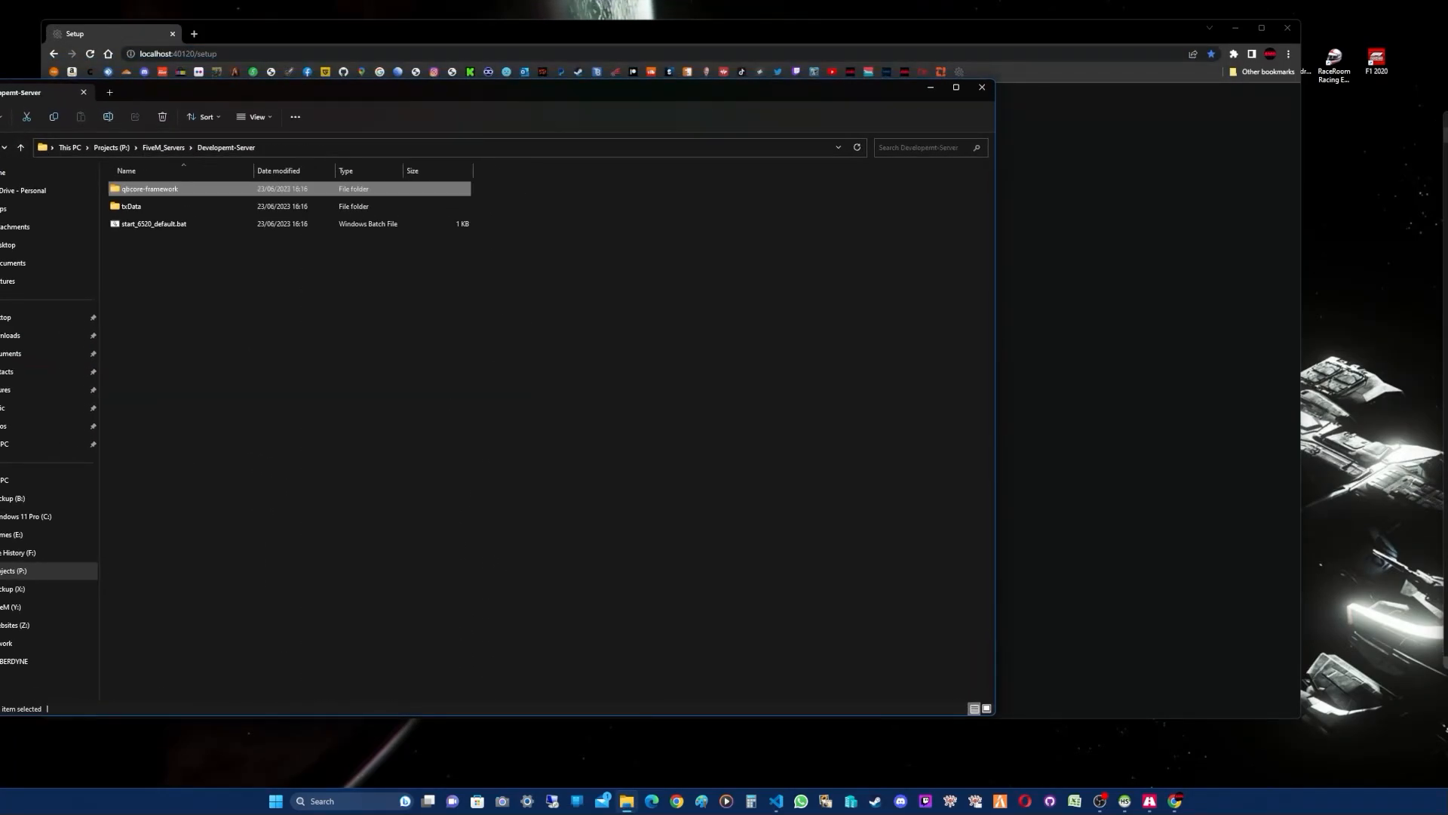
double_click(165, 188)
double_click(166, 188)
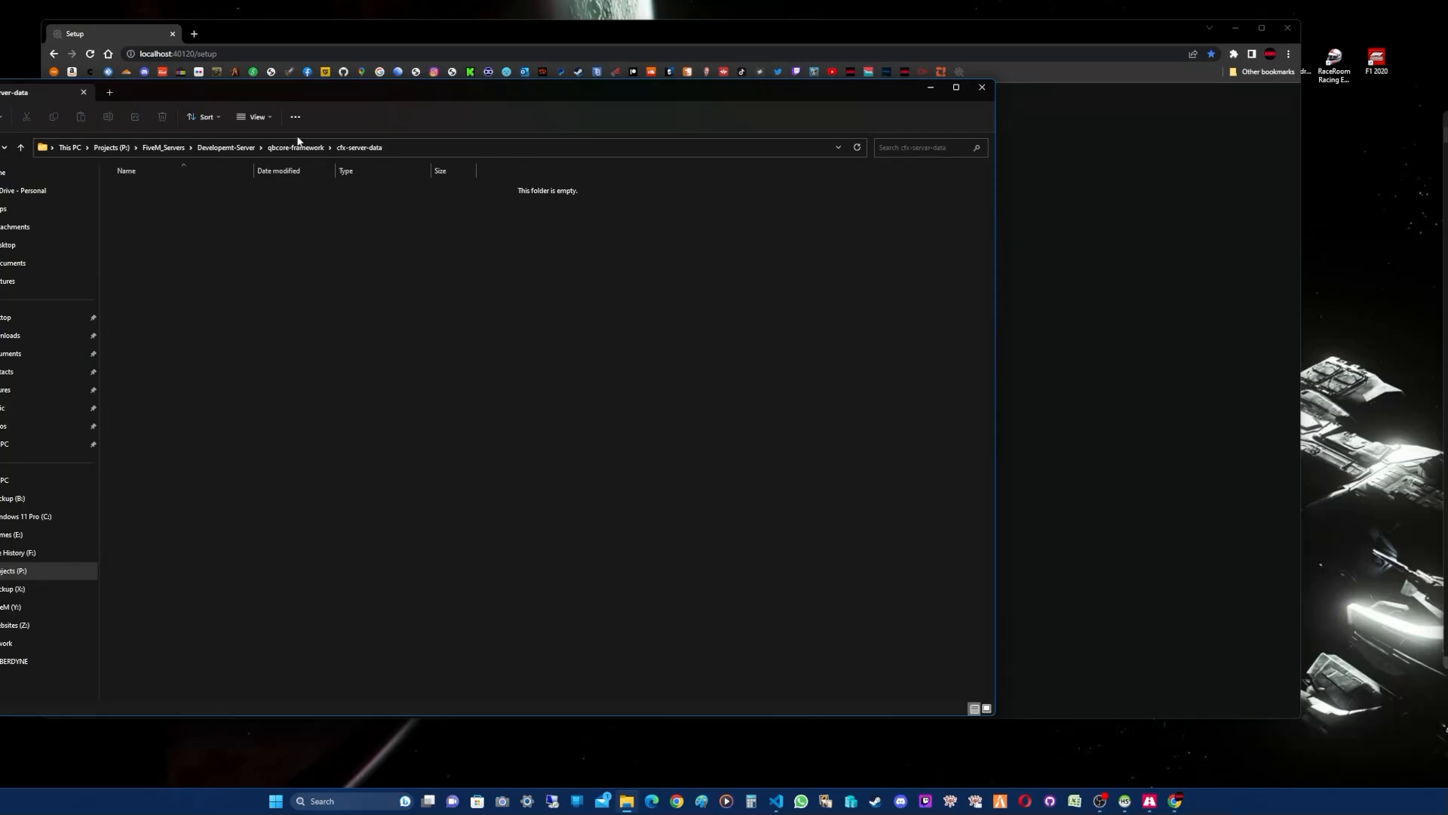
left_click_drag(378, 93, 715, 100)
left_click(305, 153)
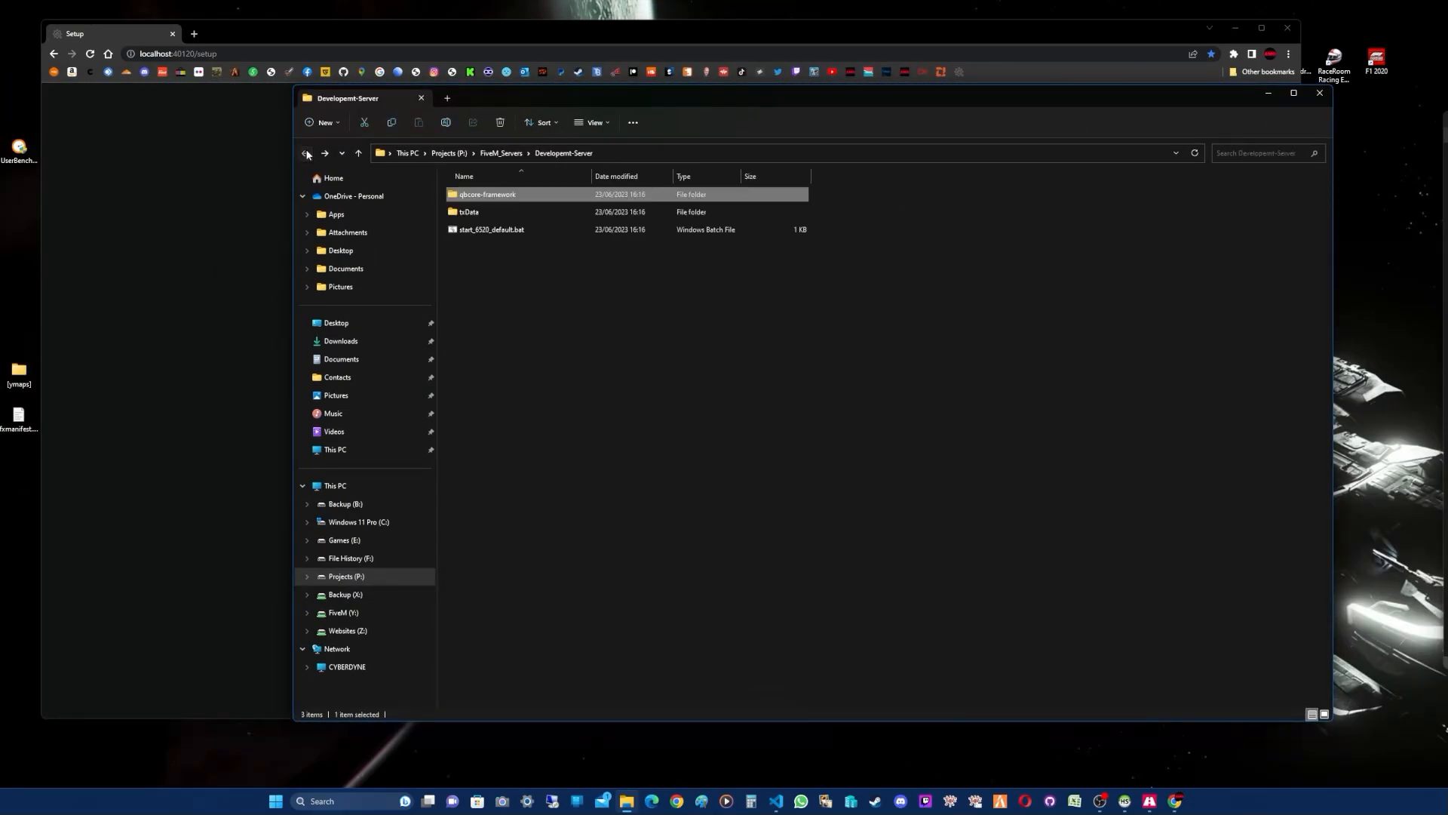
left_click(304, 153)
double_click(500, 212)
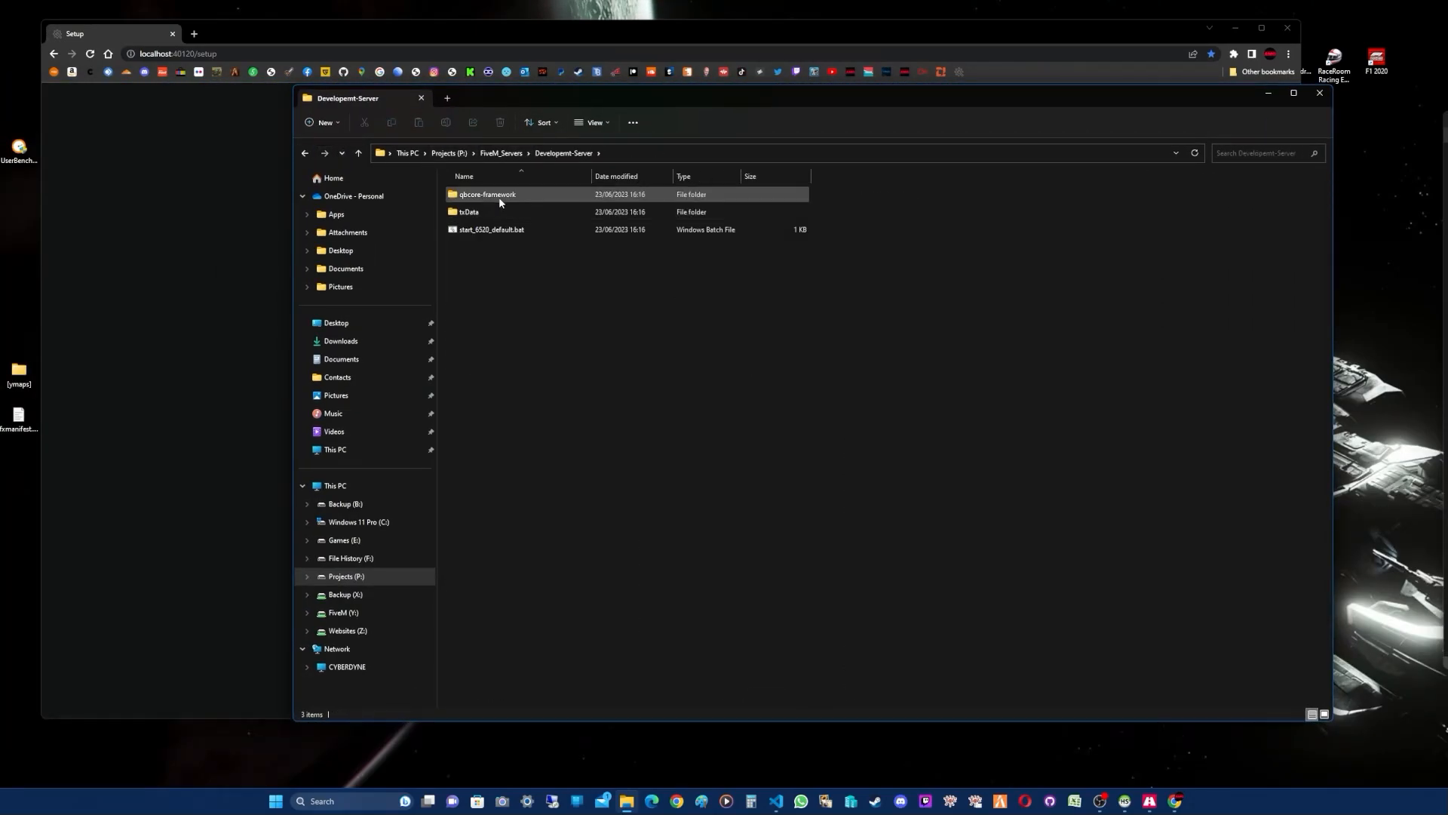
double_click(499, 197)
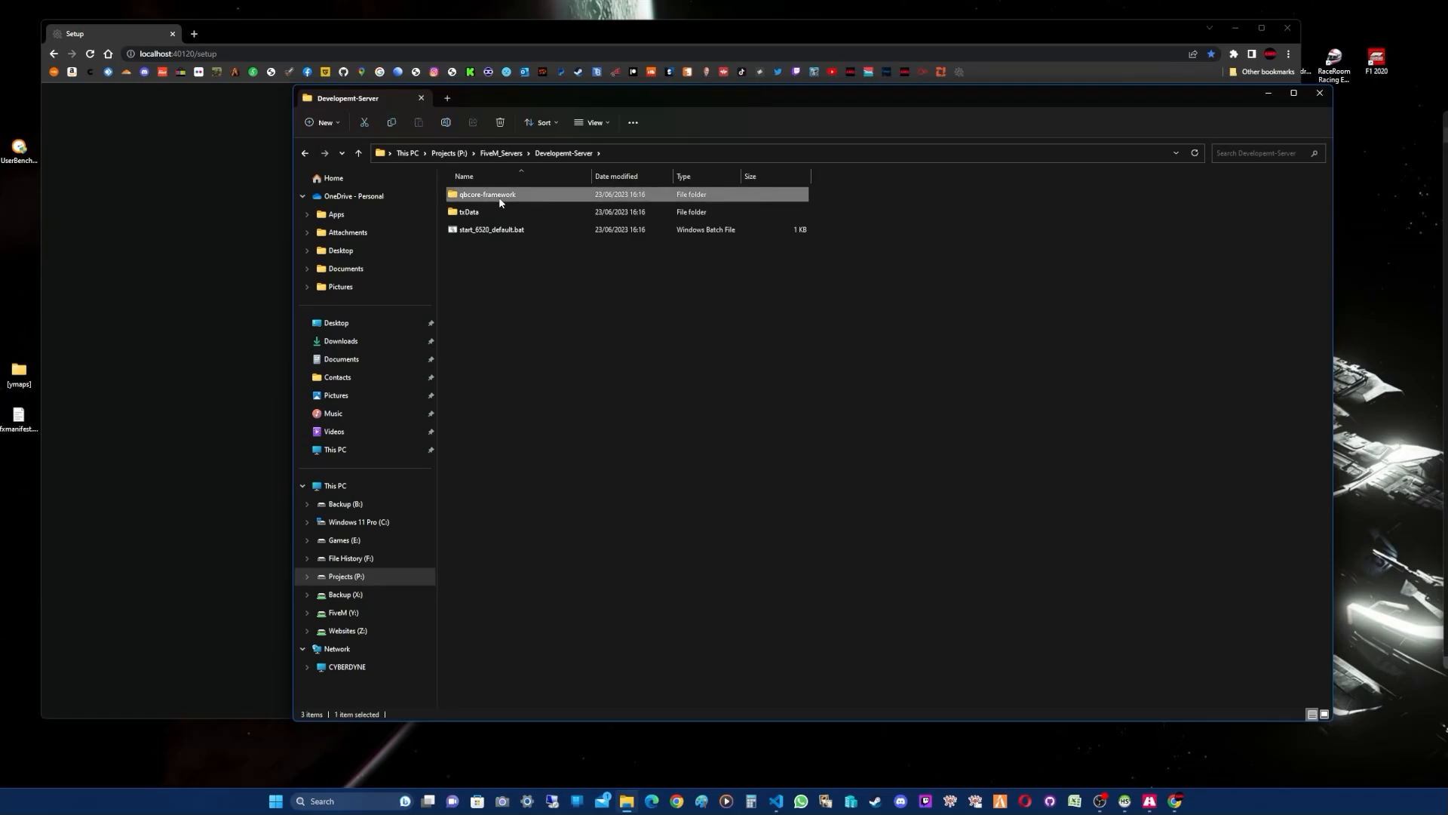
left_click(305, 154)
double_click(482, 201)
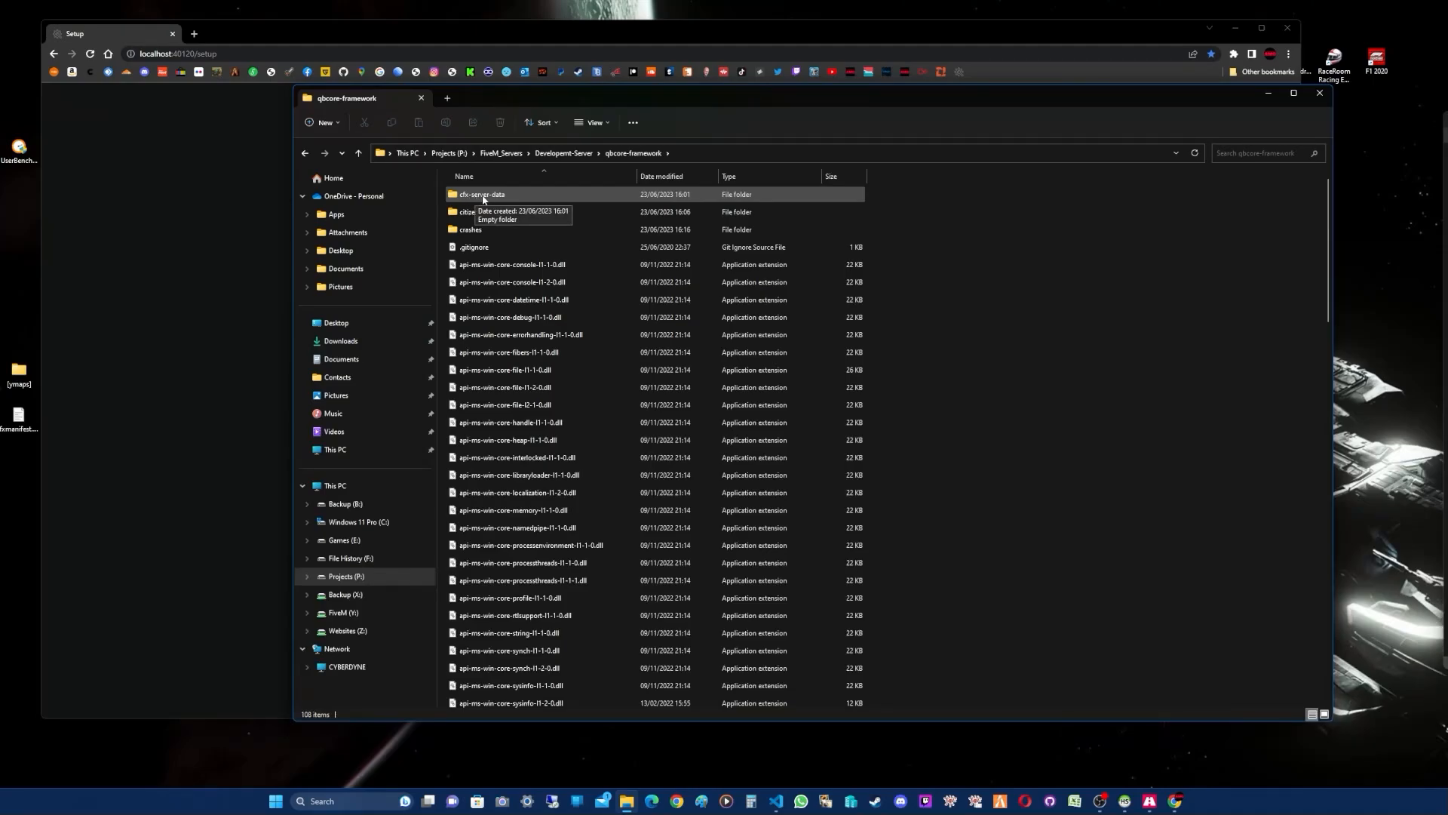
double_click(489, 199)
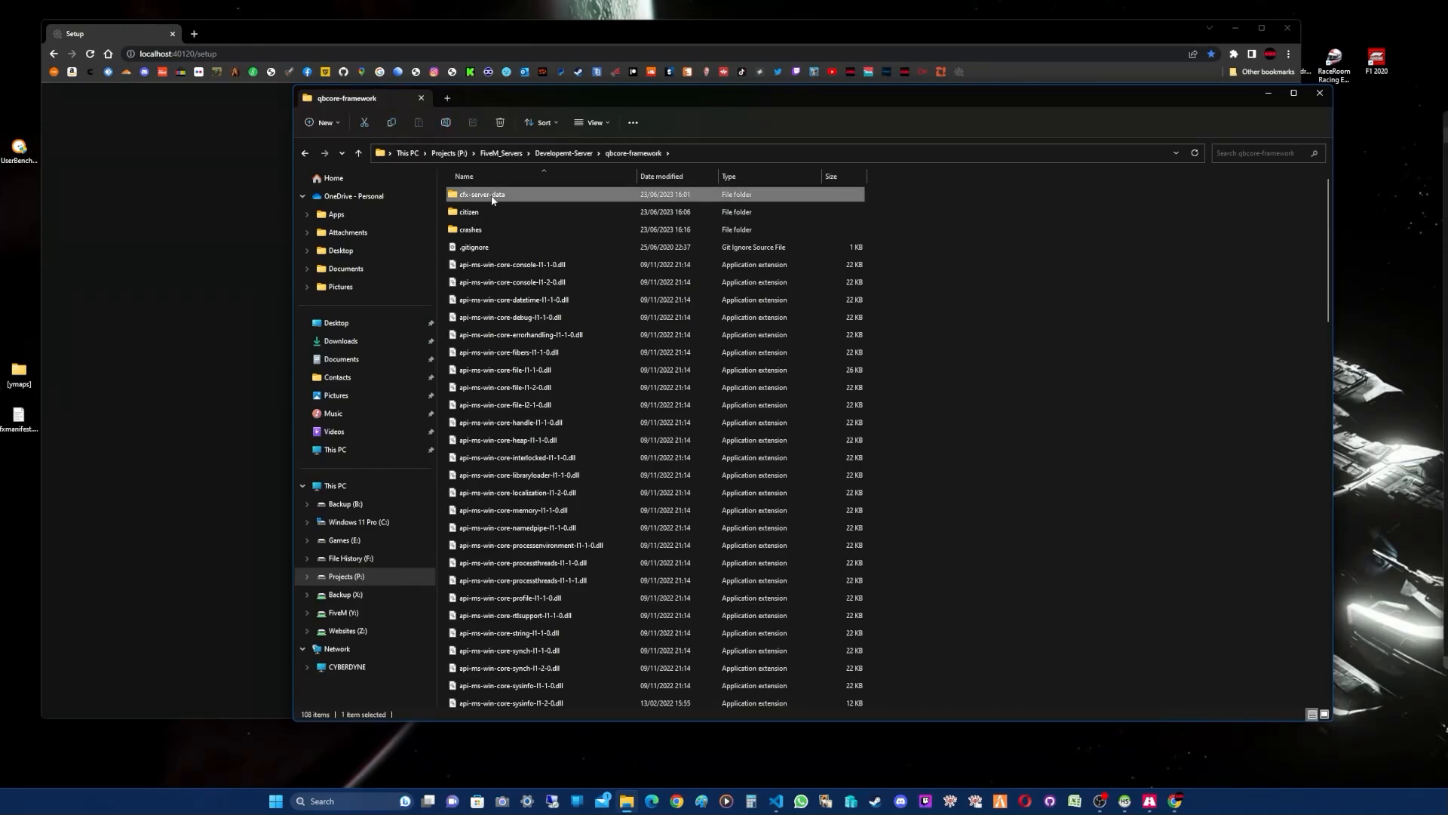
Step: Copy the full path of the cfx-server-data folder and minimize File Explorer to return to the txAdmin setup
left_click(760, 154)
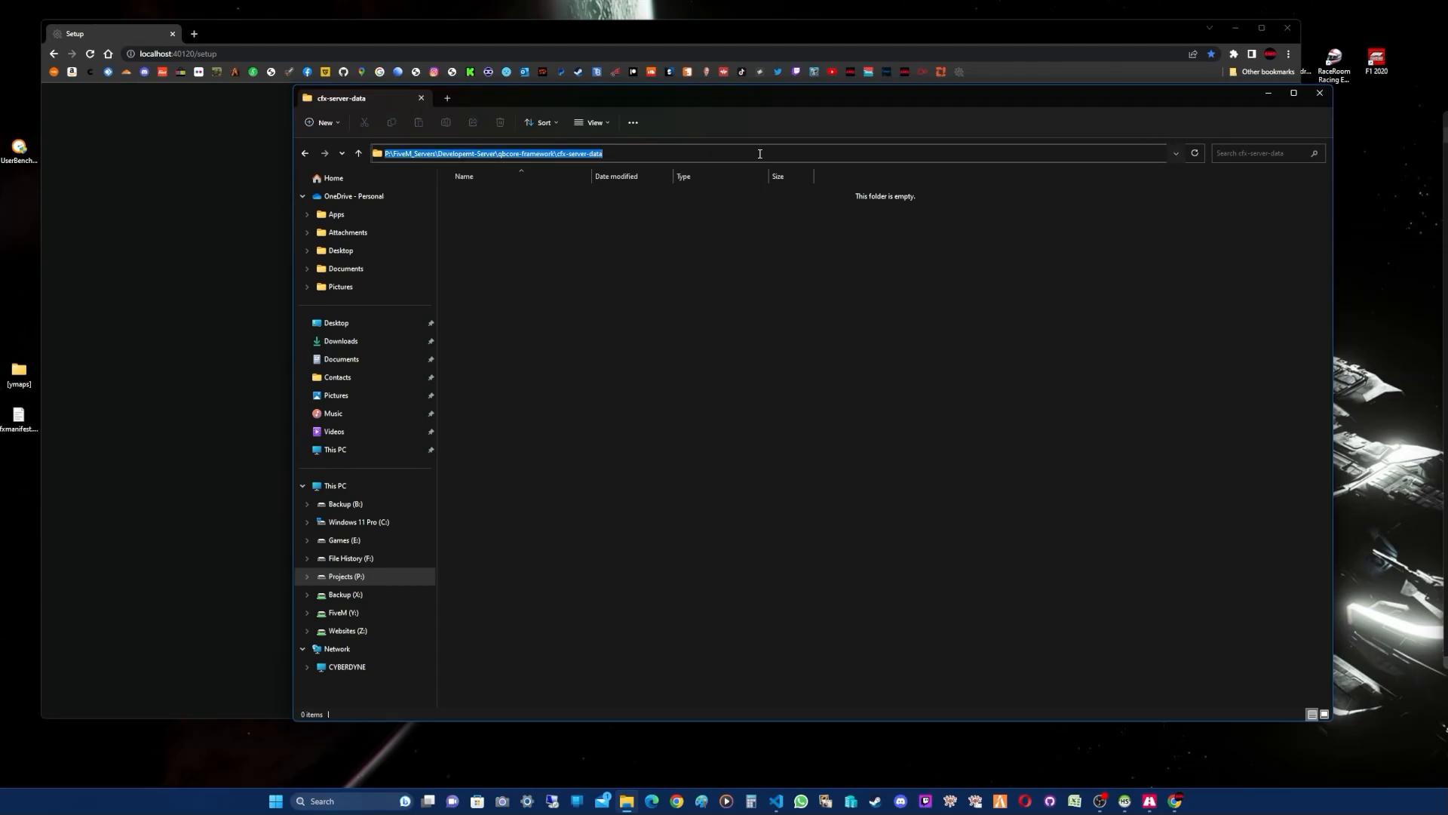
right_click(555, 156)
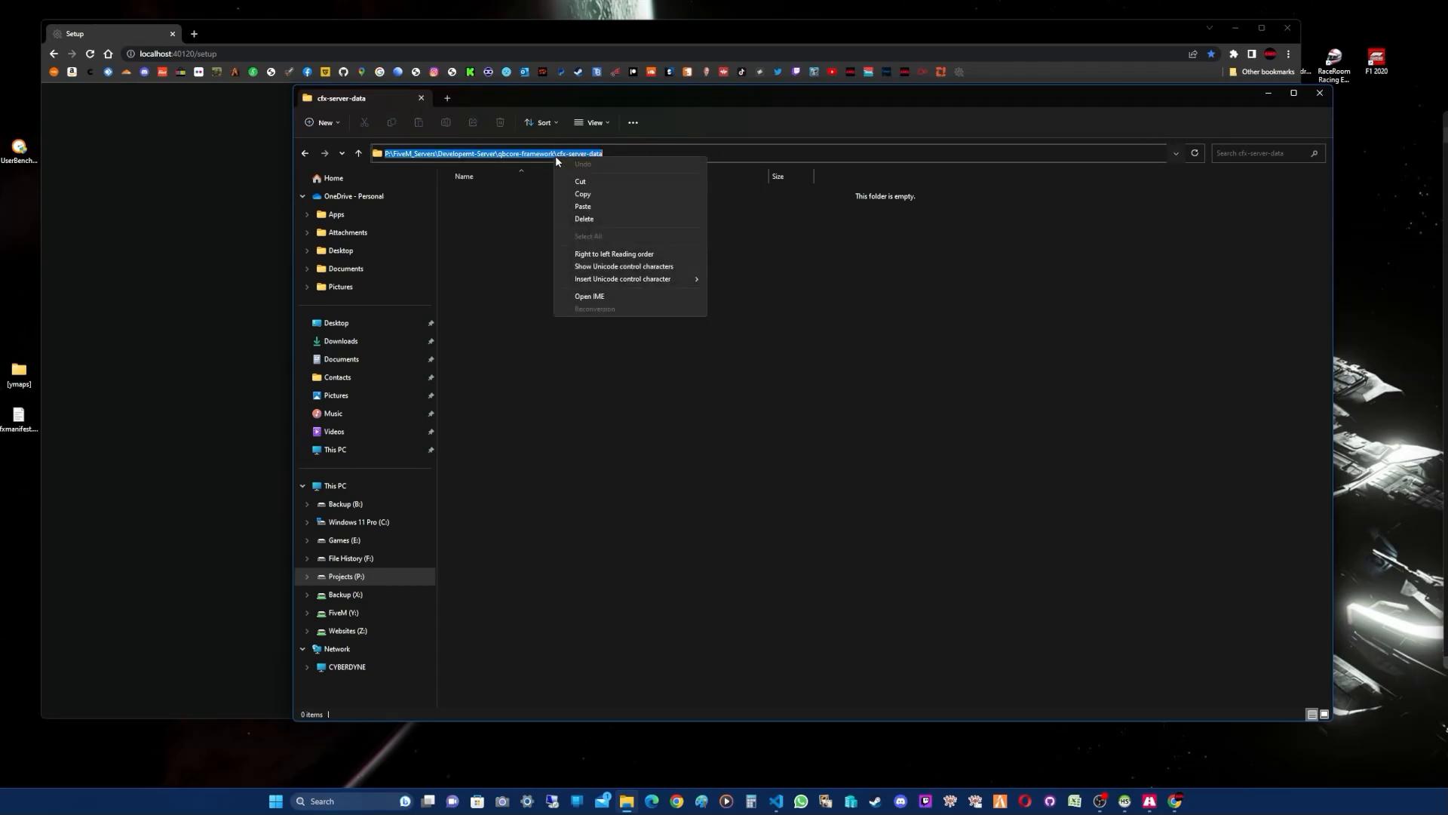
left_click(583, 195)
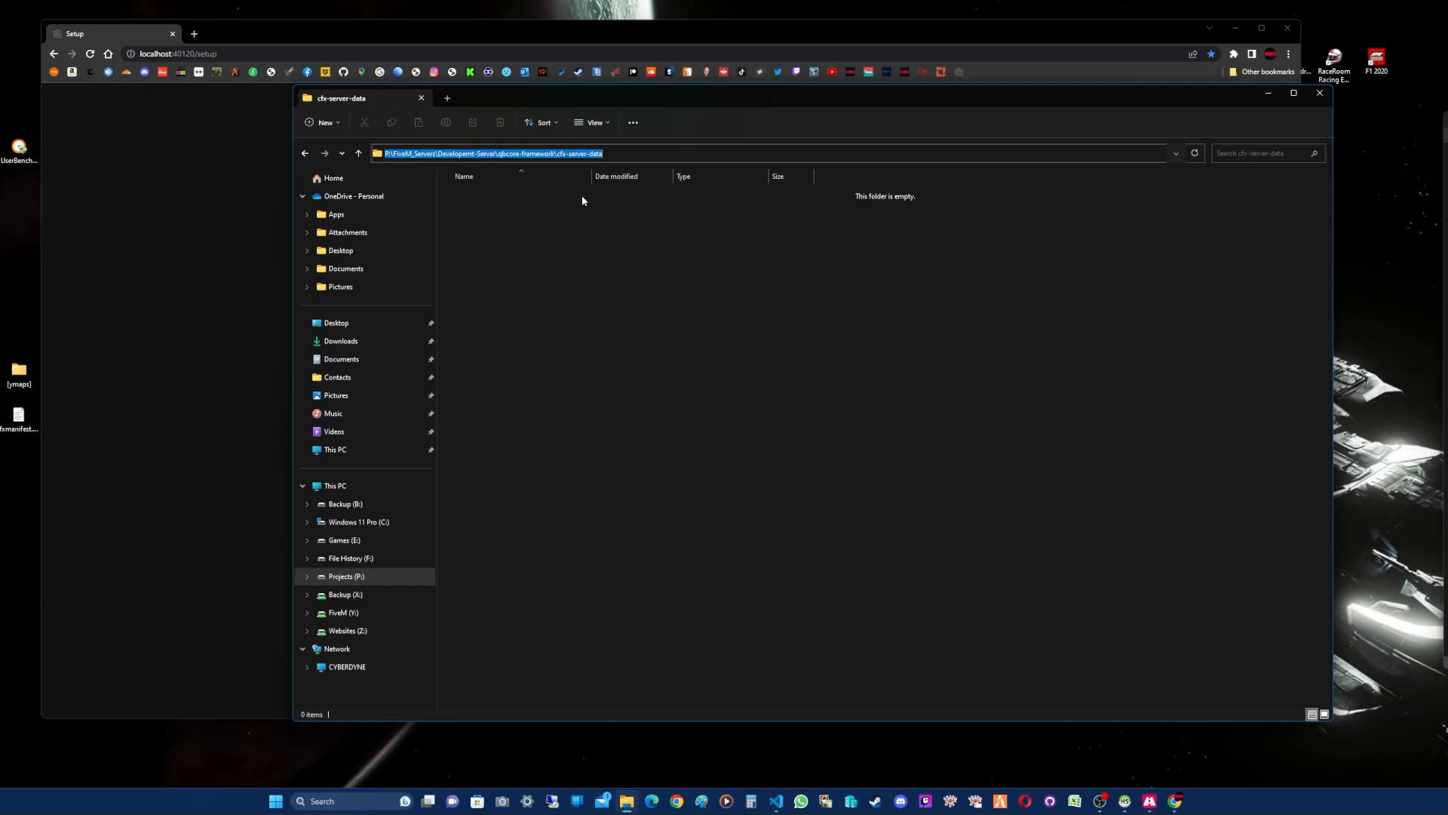
left_click(1269, 93)
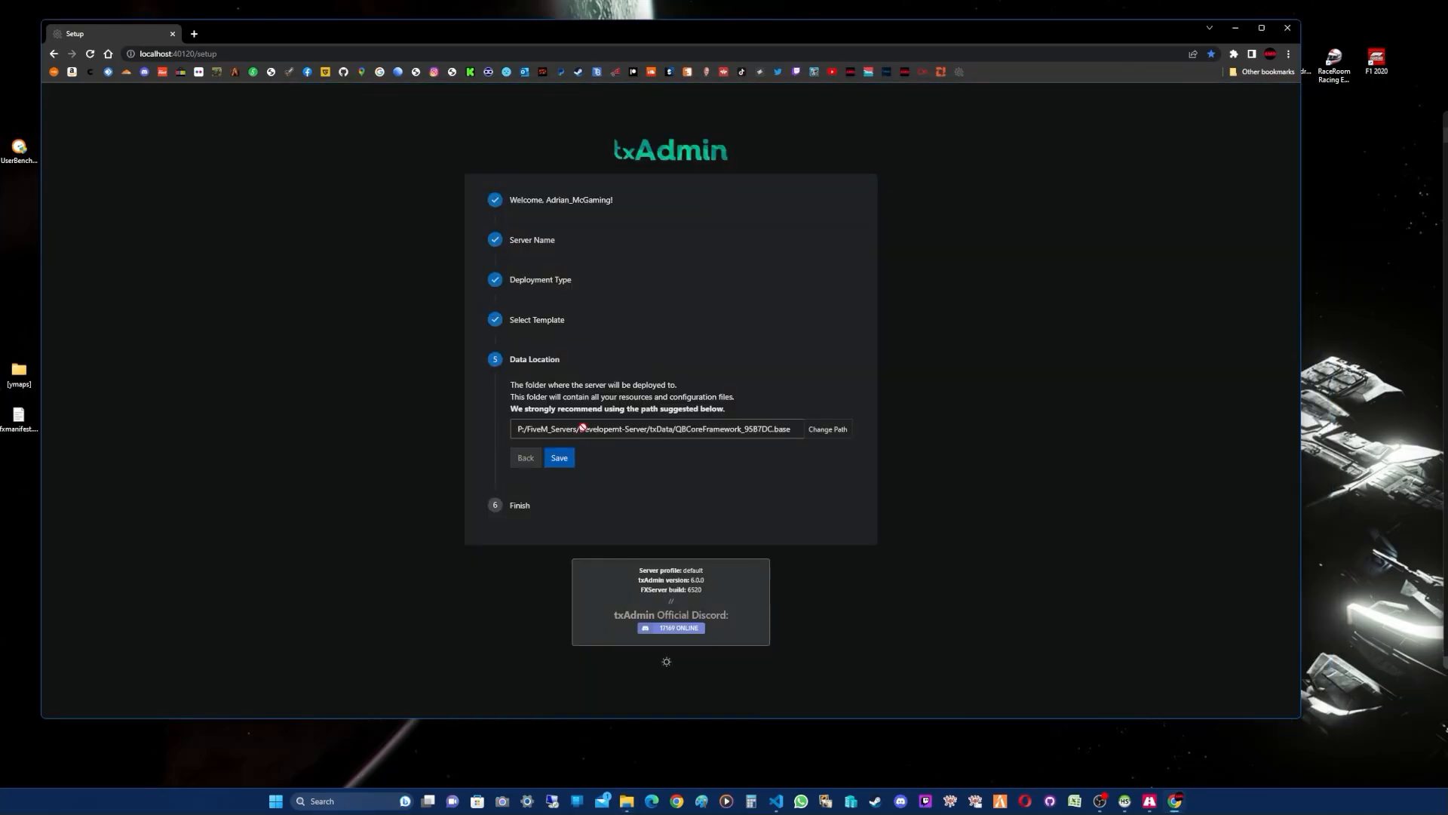
Step: Replace the data location with the copied path P:\FiveM_Servers\Developemt-Server\qbcore-framework\cfx-server-data and save it
left_click(828, 429)
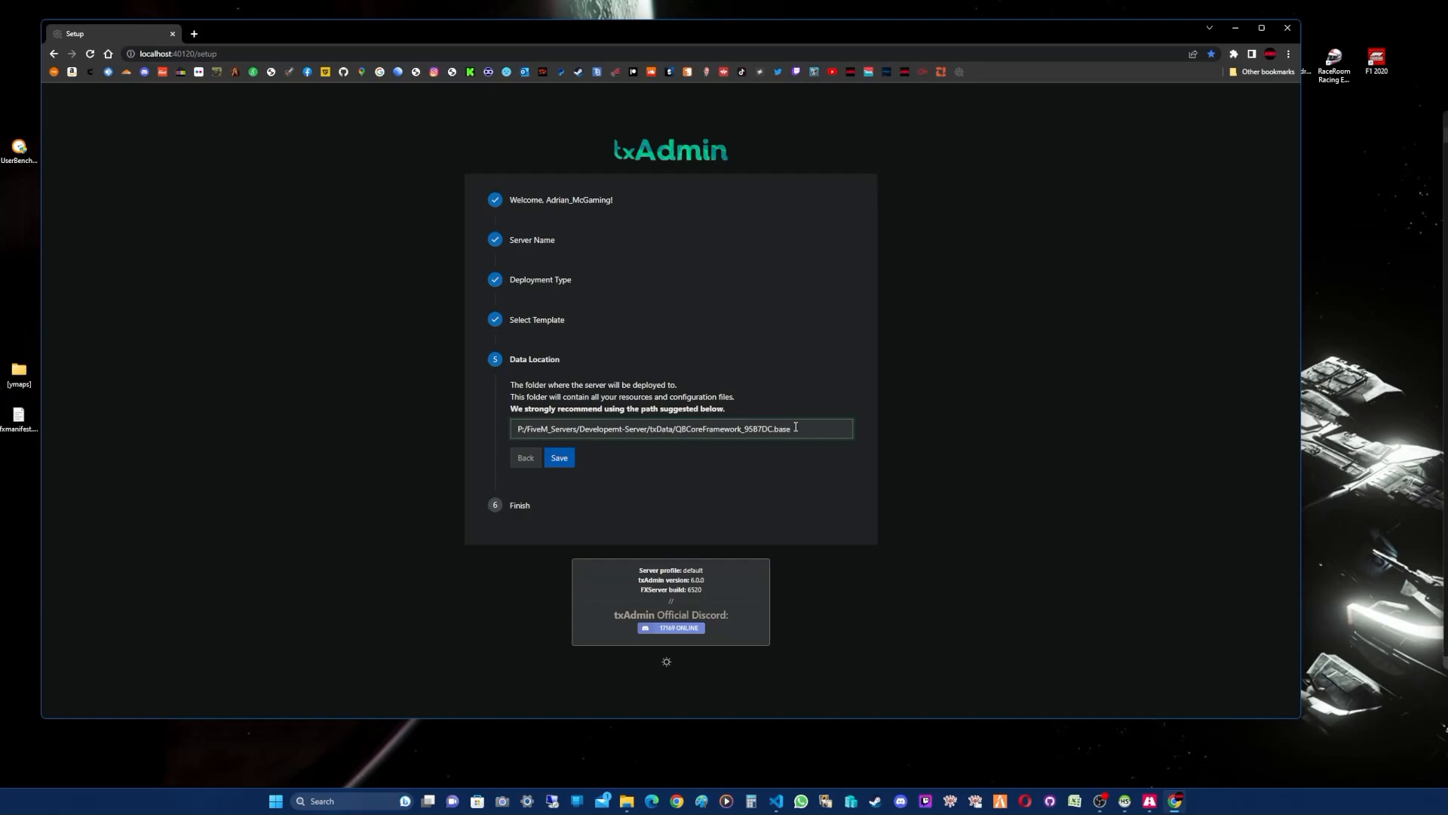
left_click_drag(798, 425, 451, 417)
key("BackSpace")
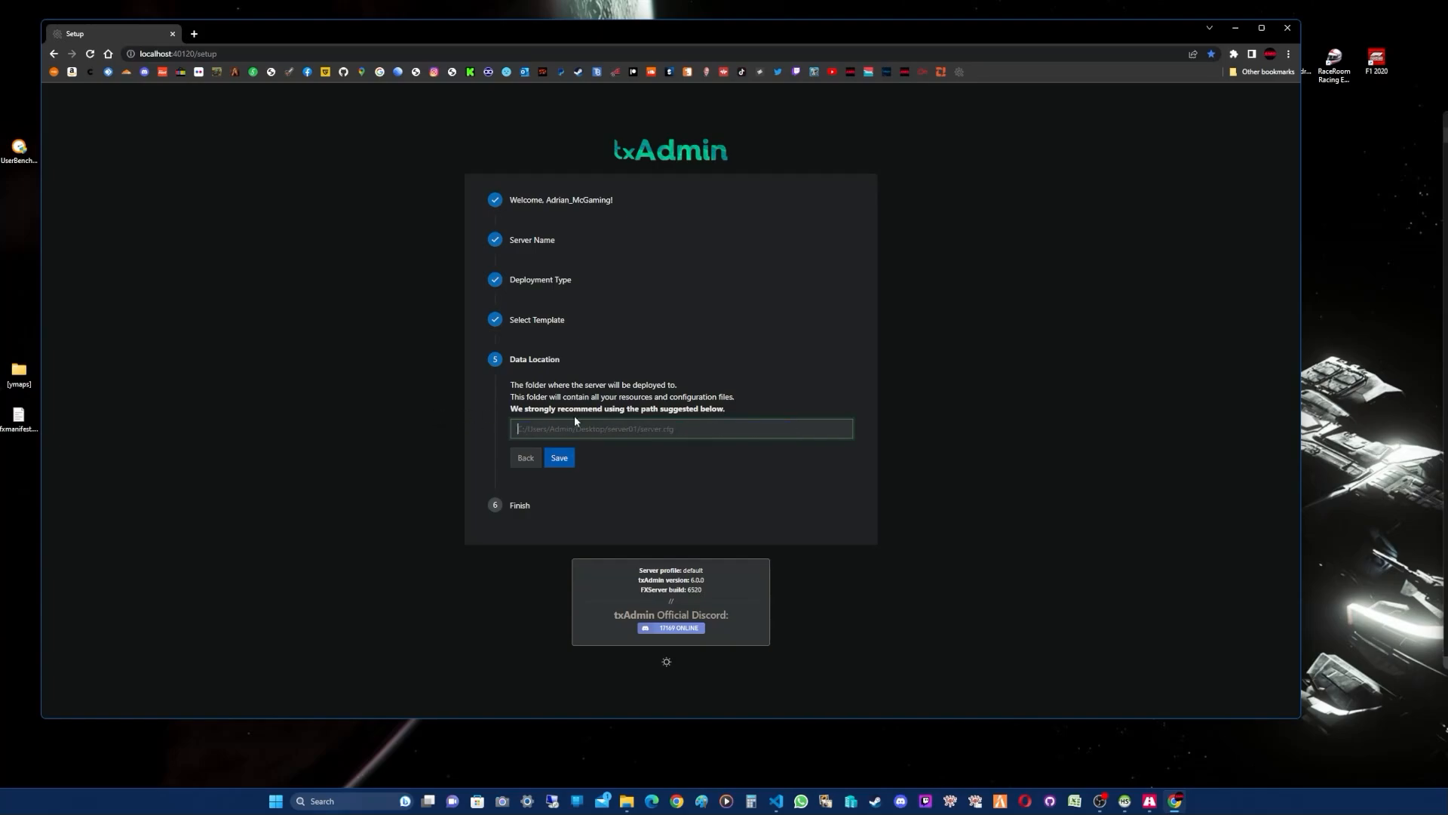
right_click(567, 427)
left_click(593, 513)
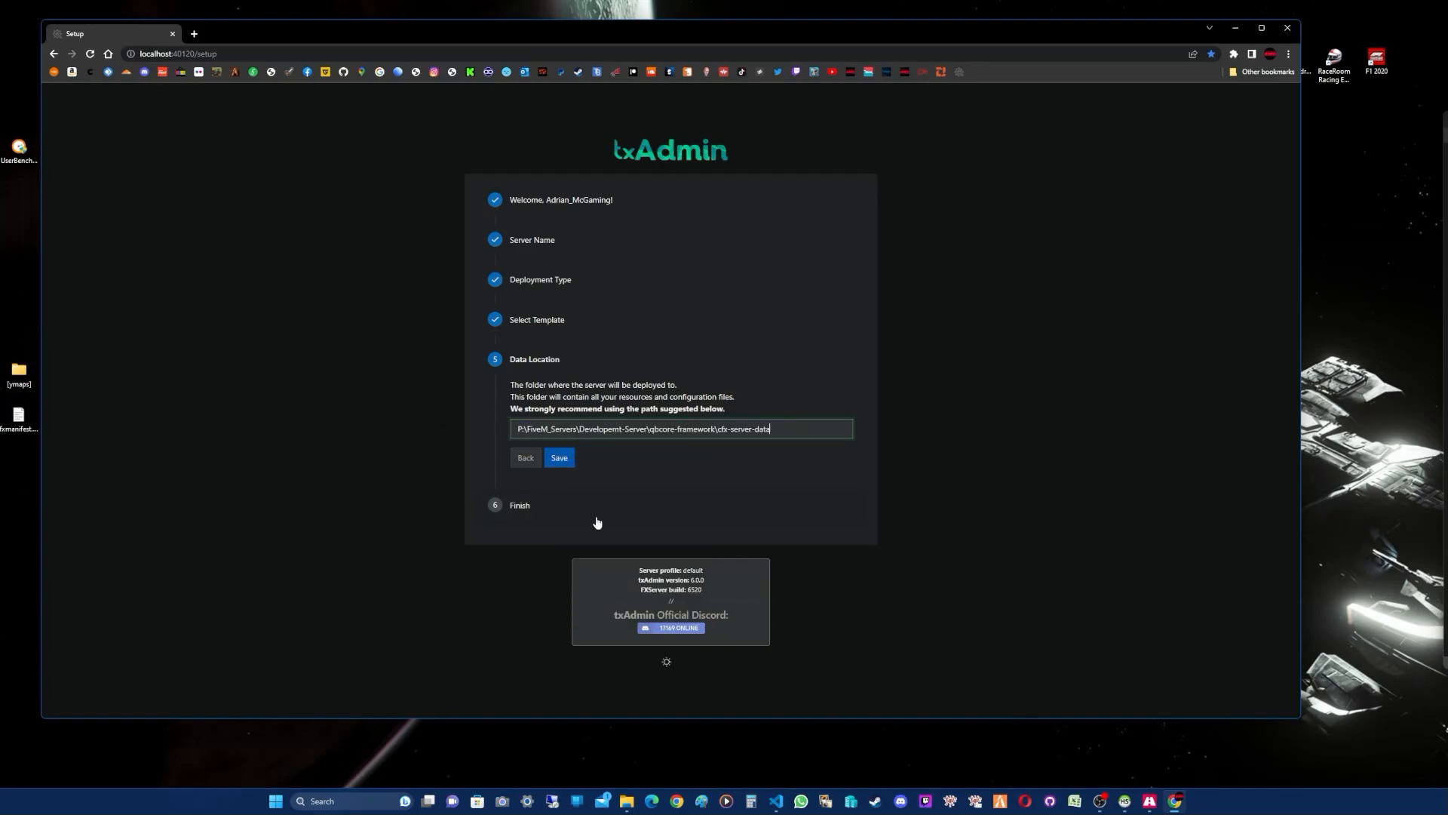
left_click(559, 458)
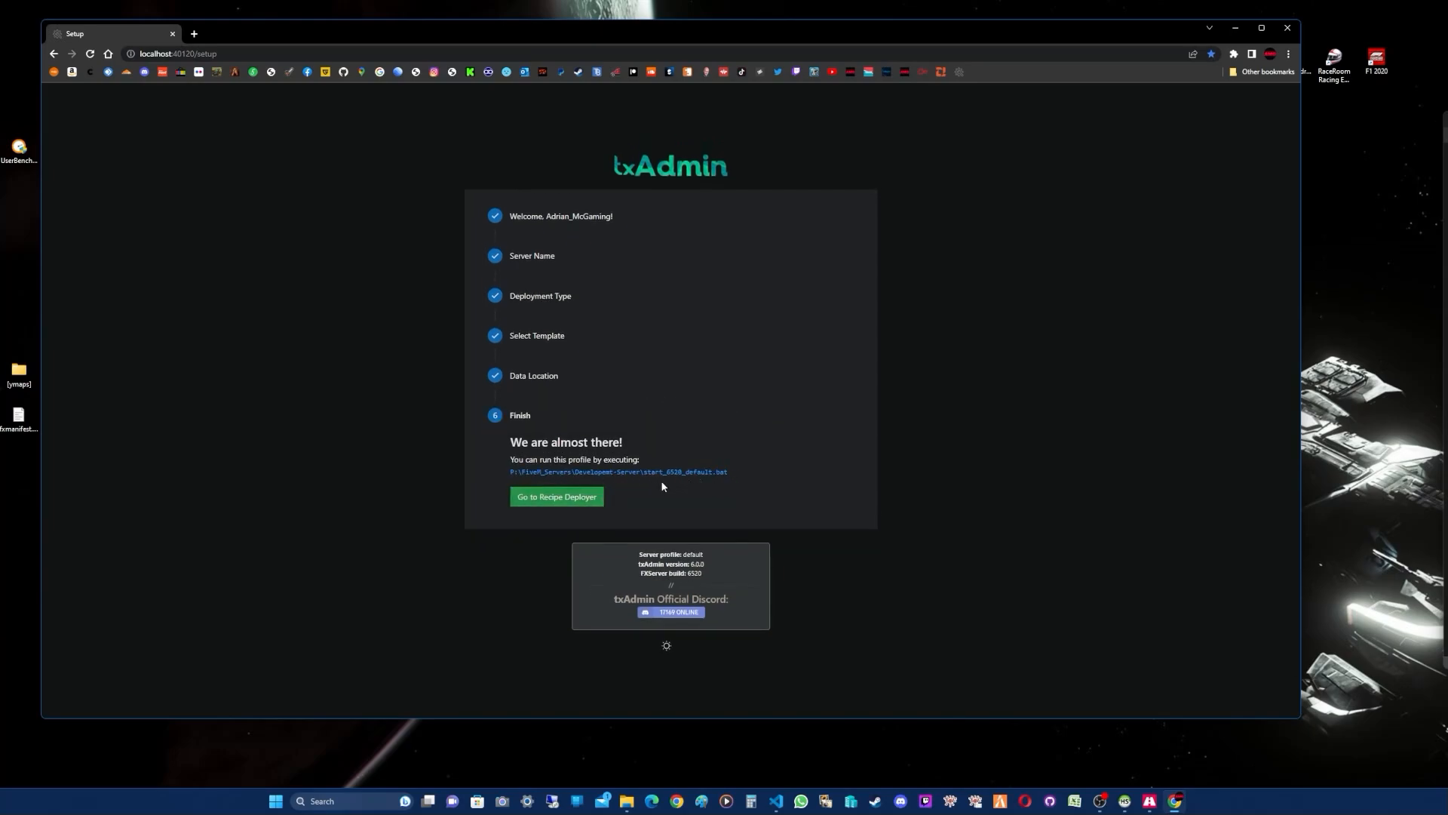
Step: Open the recipe deployer, review the QBCore Framework recipe, and continue to the input parameters
left_click(570, 497)
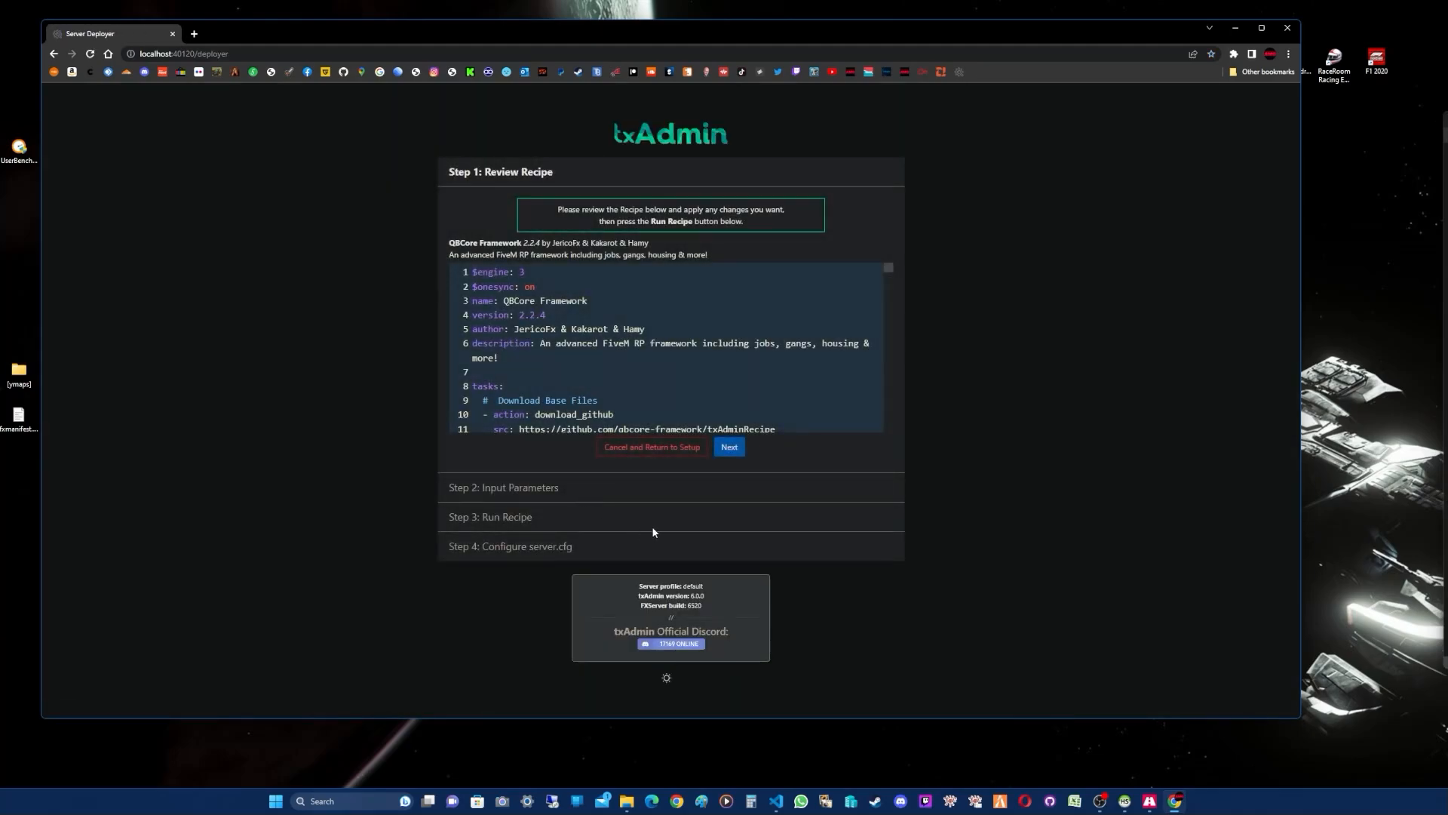
scroll(510, 288, "down", 5)
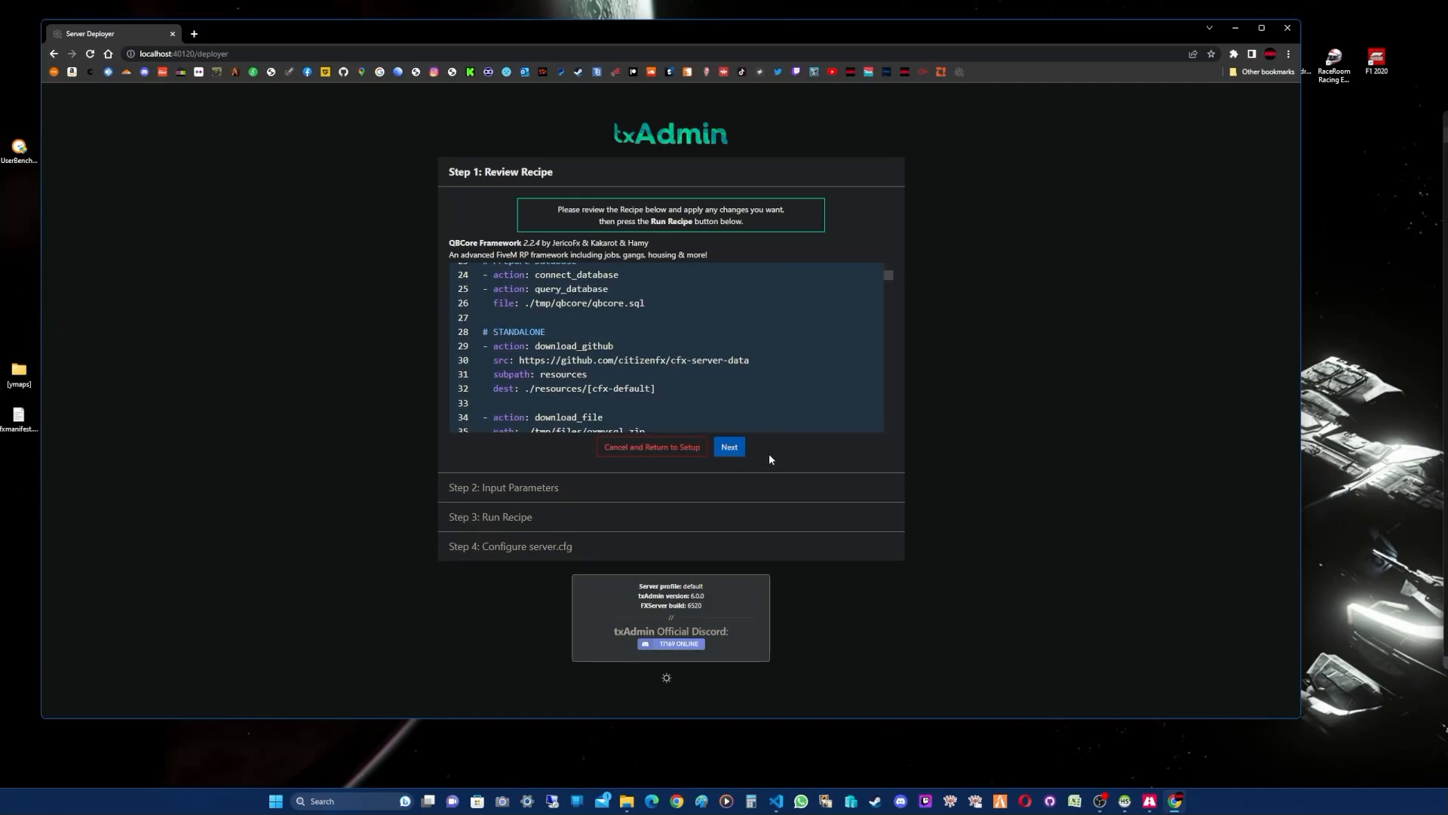
left_click(726, 449)
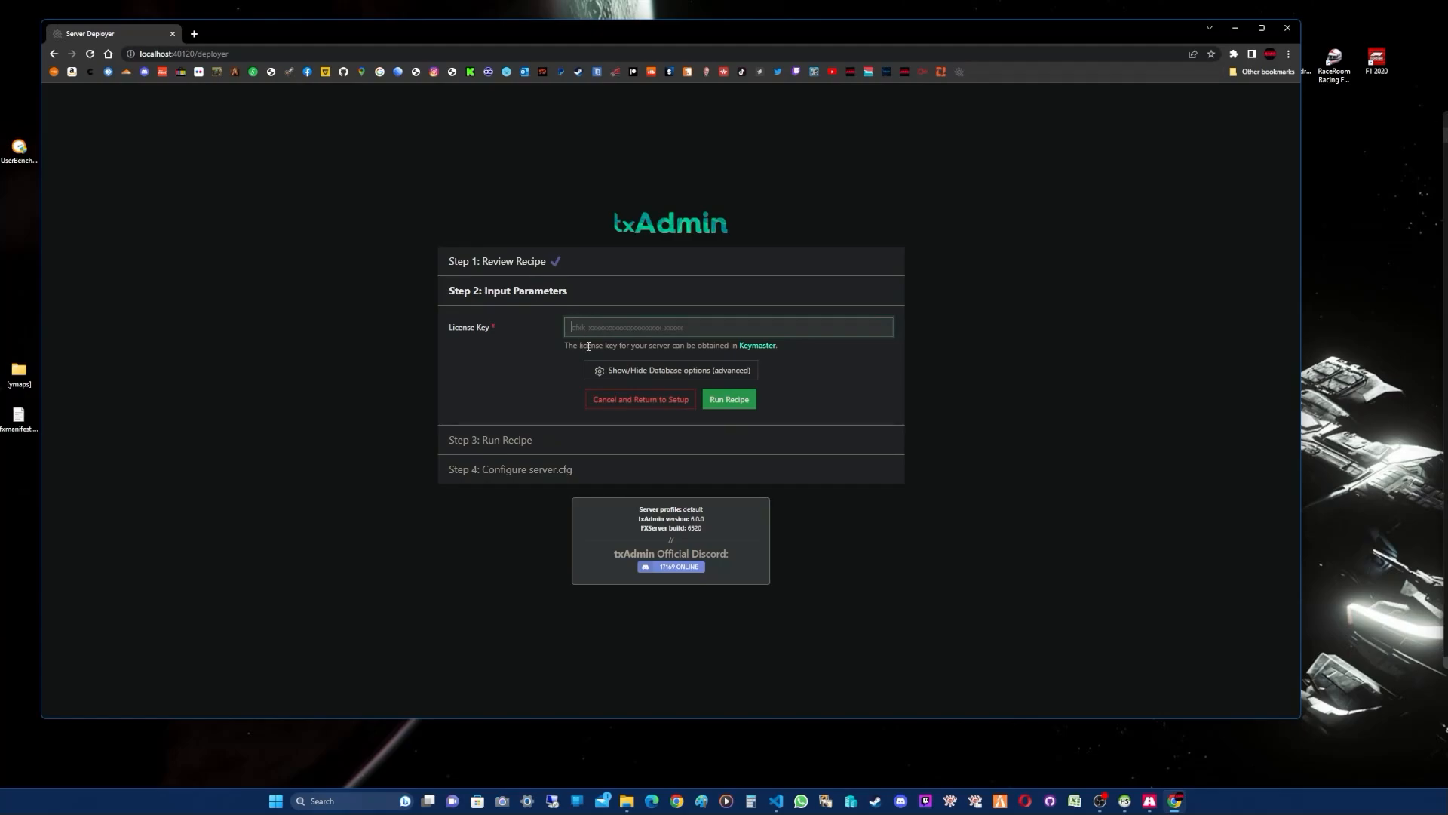
Step: Reveal the advanced database options, and copy the licence key from Licence-Keys.txt in VS Code into the deployer's License Key field
left_click_drag(837, 34, 844, 21)
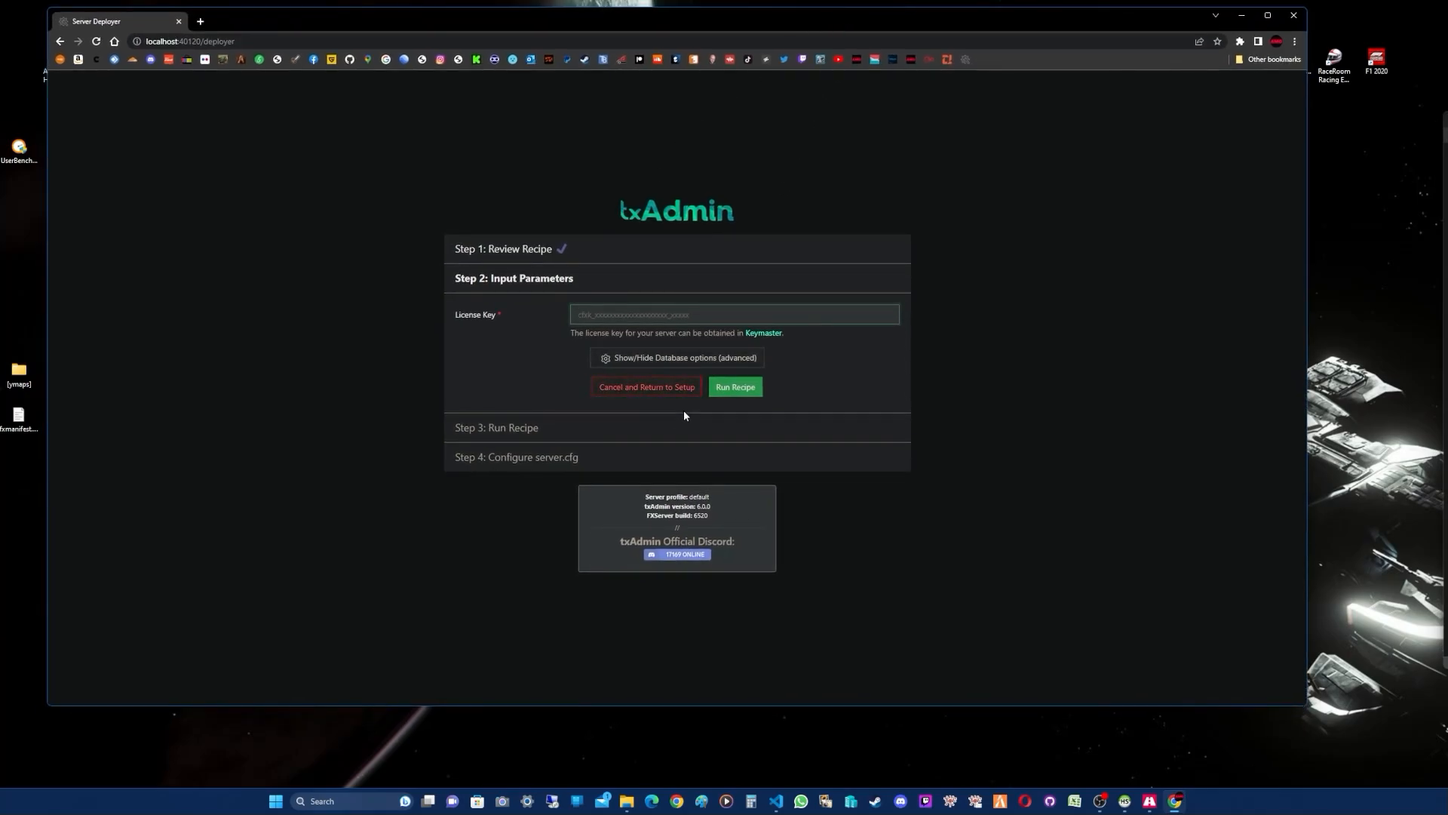
left_click(644, 362)
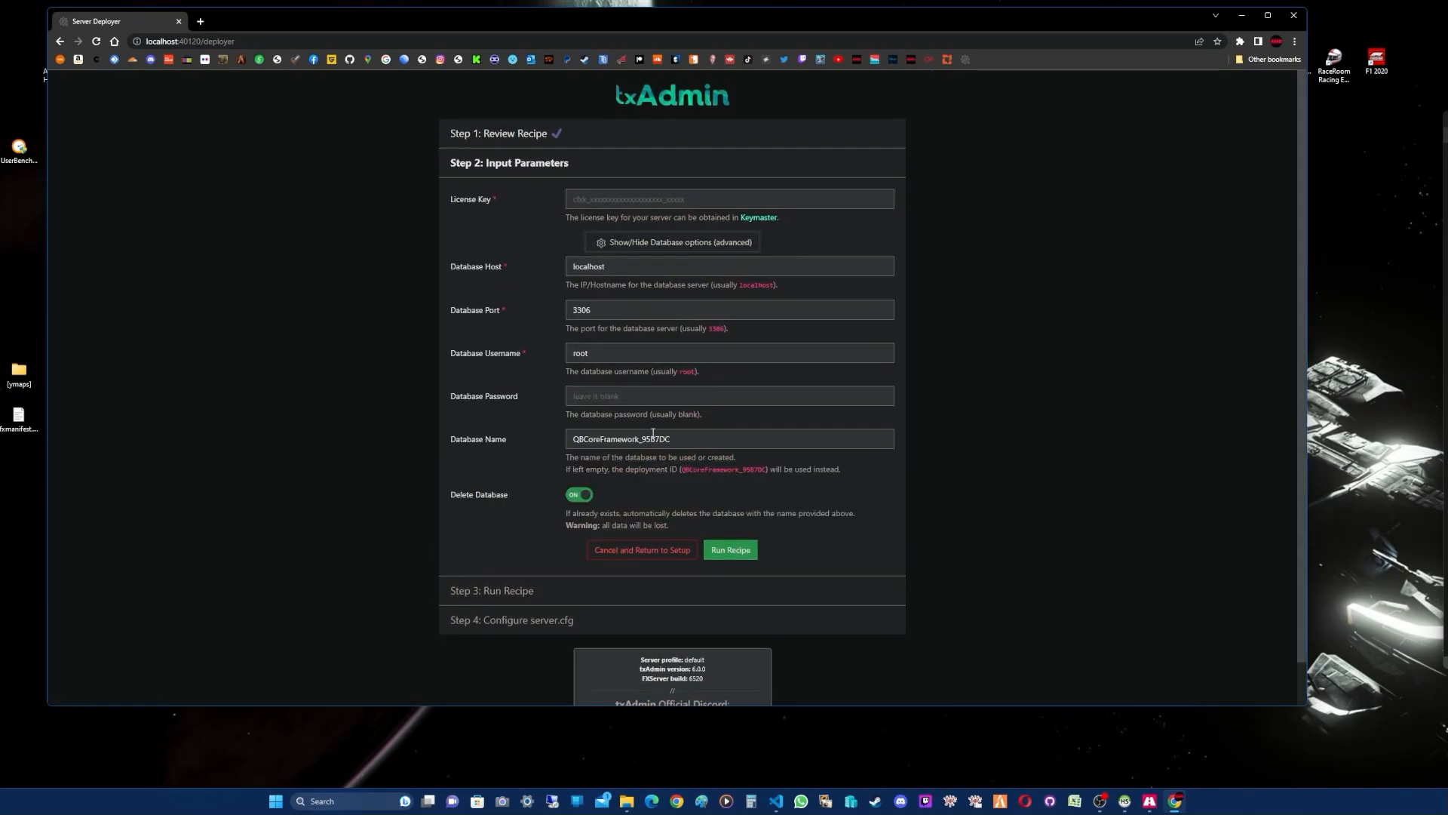
left_click_drag(1447, 122, 1246, 175)
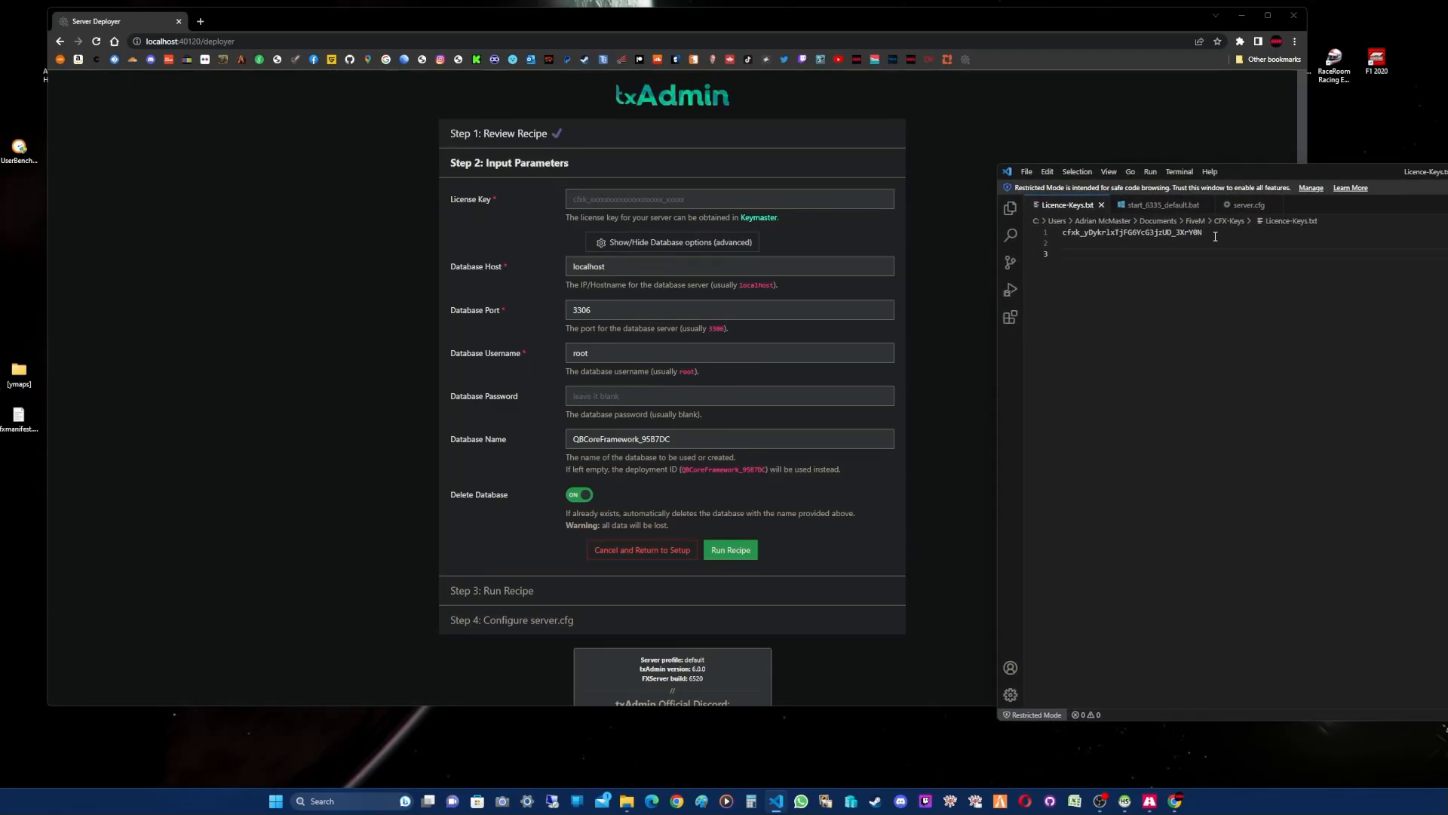
left_click_drag(1205, 232, 1061, 233)
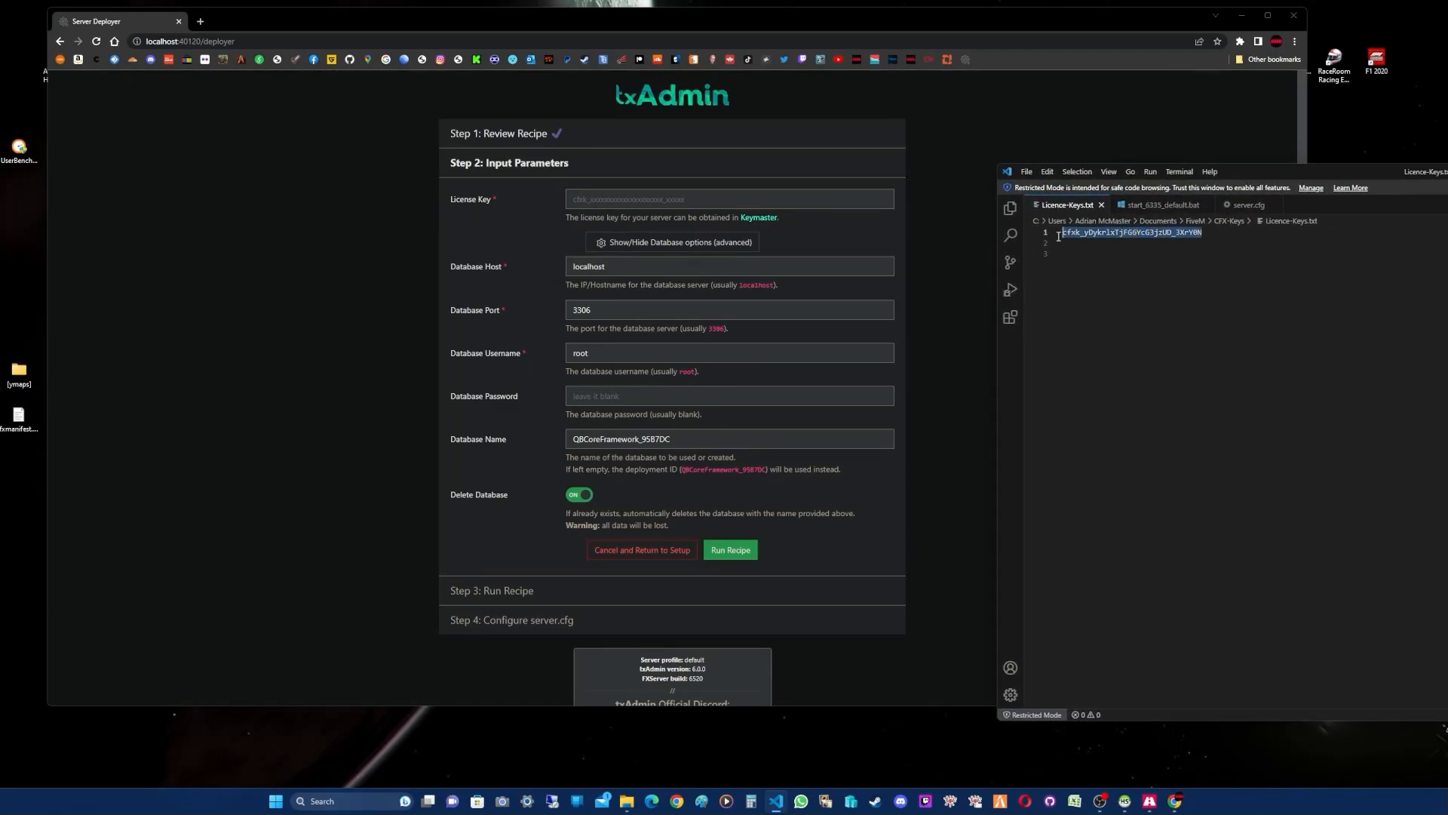
right_click(1088, 233)
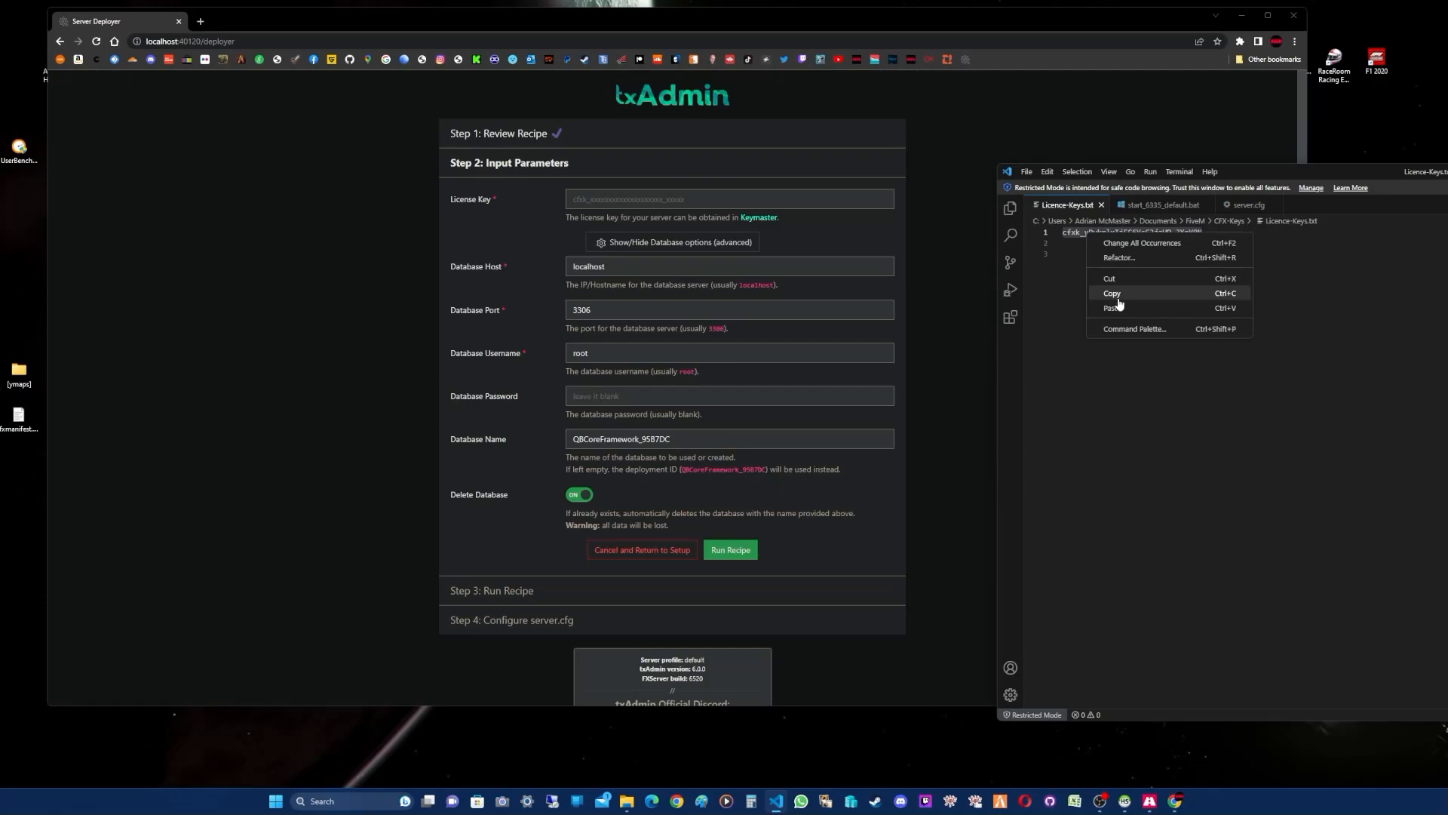
left_click(1116, 295)
left_click_drag(1301, 175, 1447, 140)
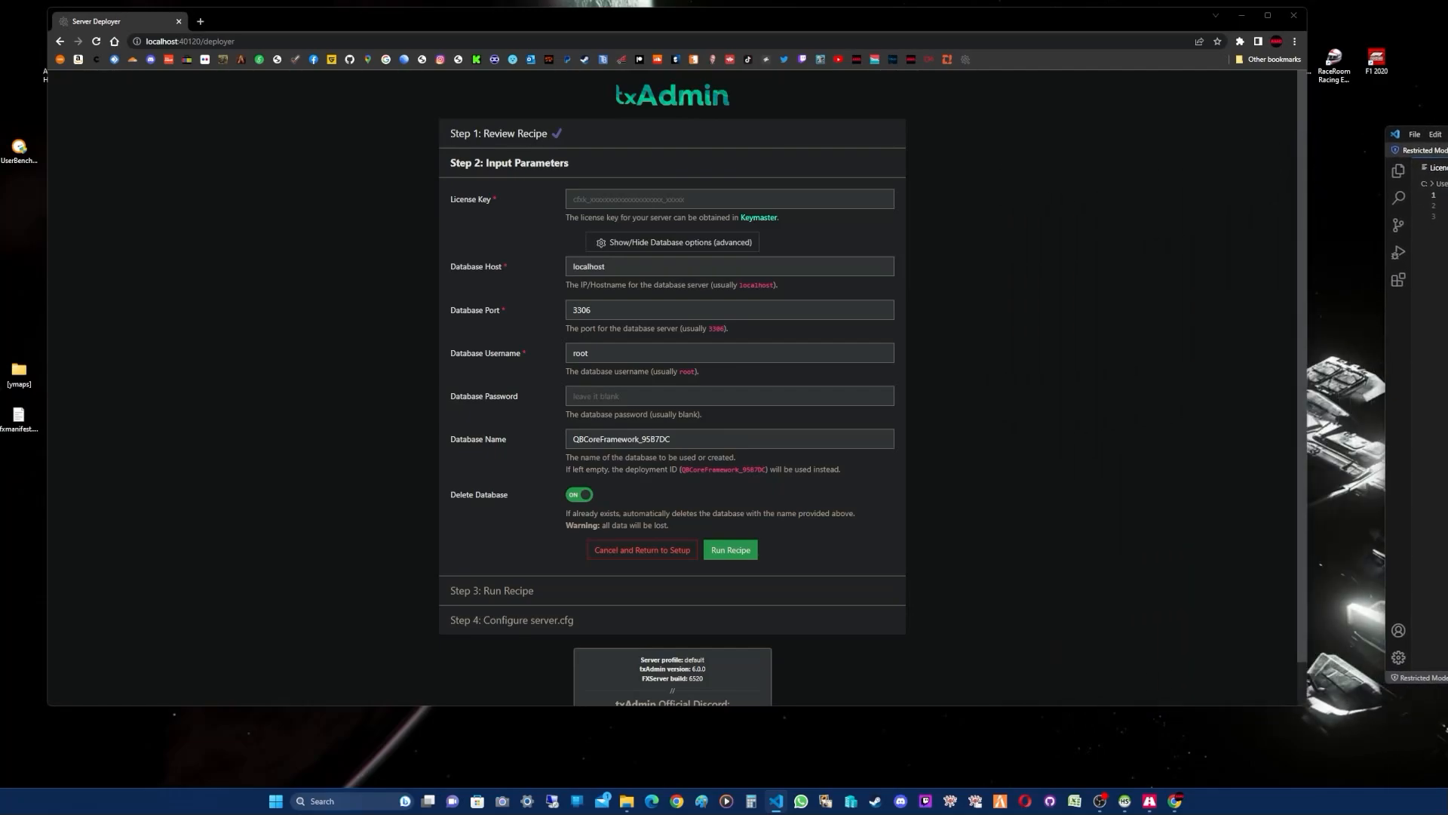
right_click(611, 198)
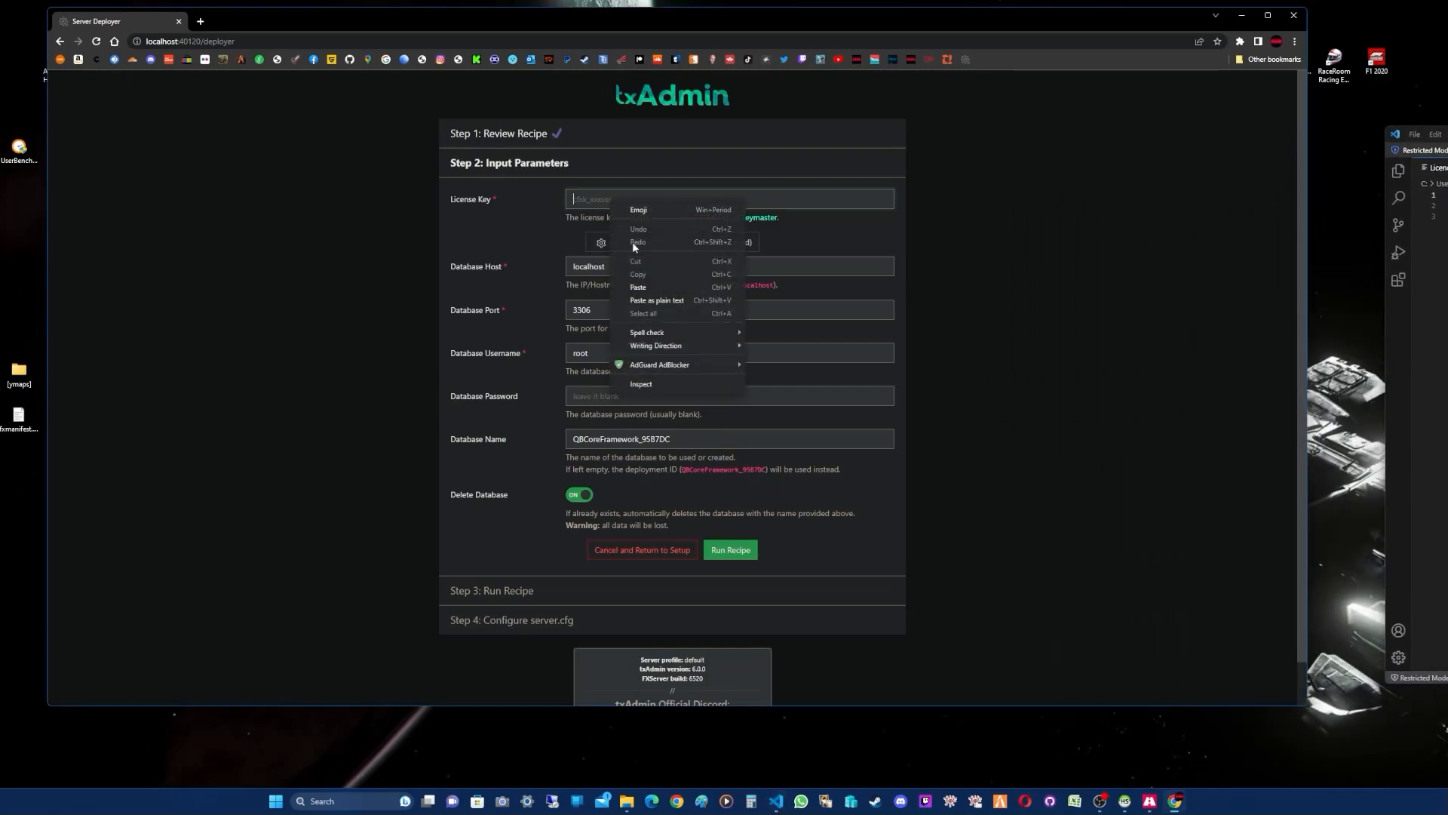
left_click(639, 288)
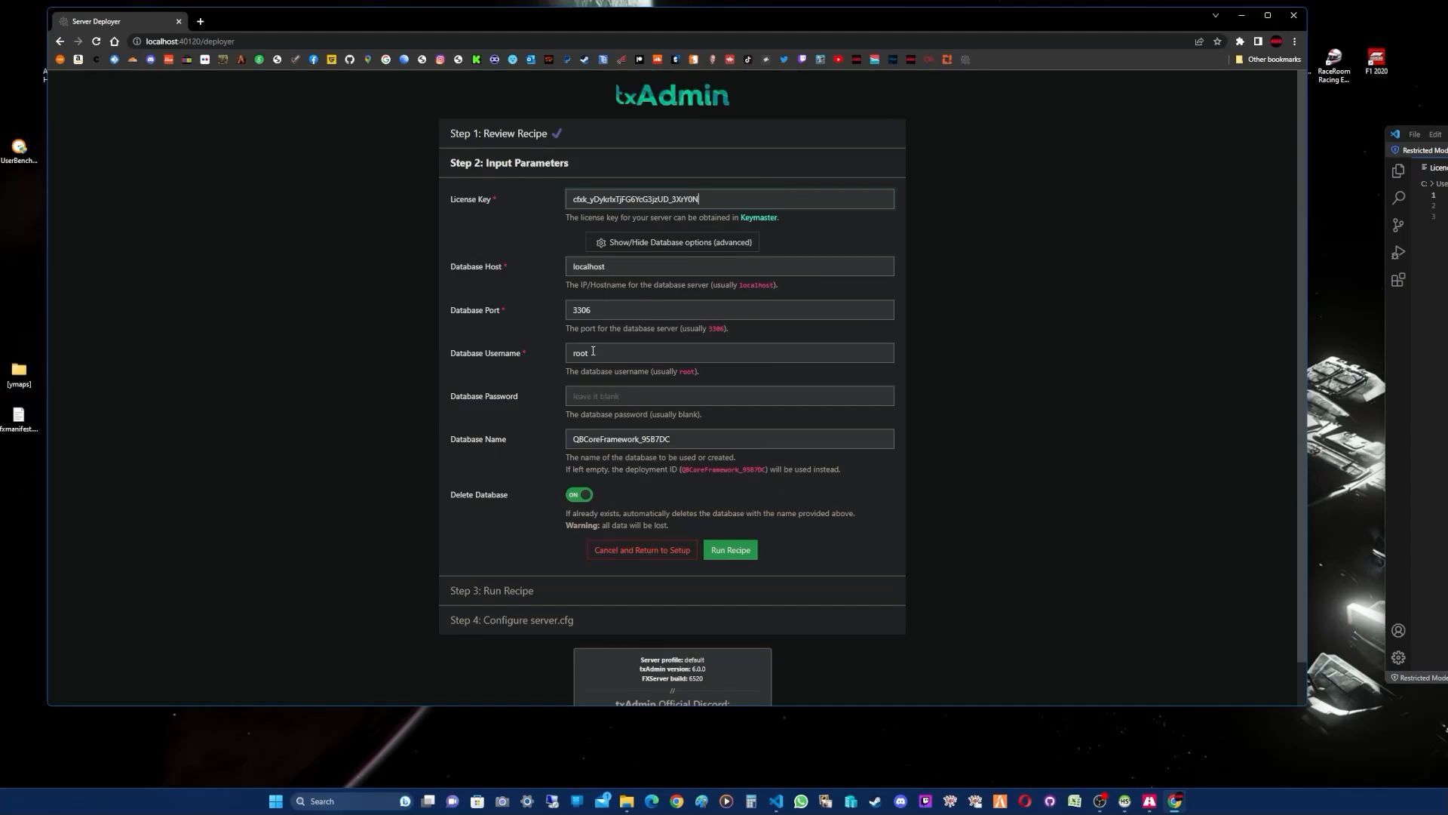
Step: Enter the database password and replace the root database username with the personal database account's username
left_click(583, 396)
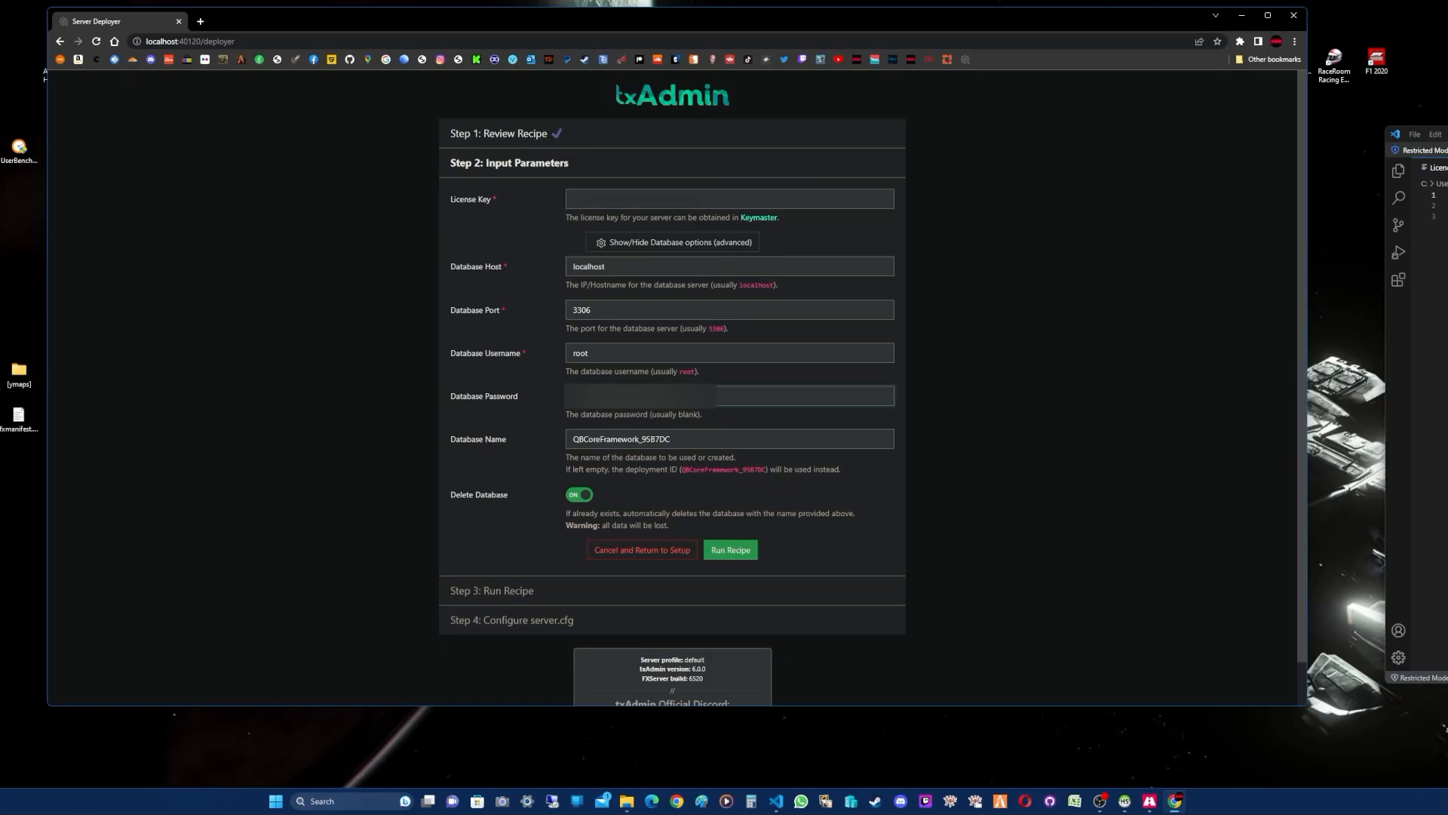
left_click_drag(595, 354, 554, 356)
type("Adrian")
left_click(636, 381)
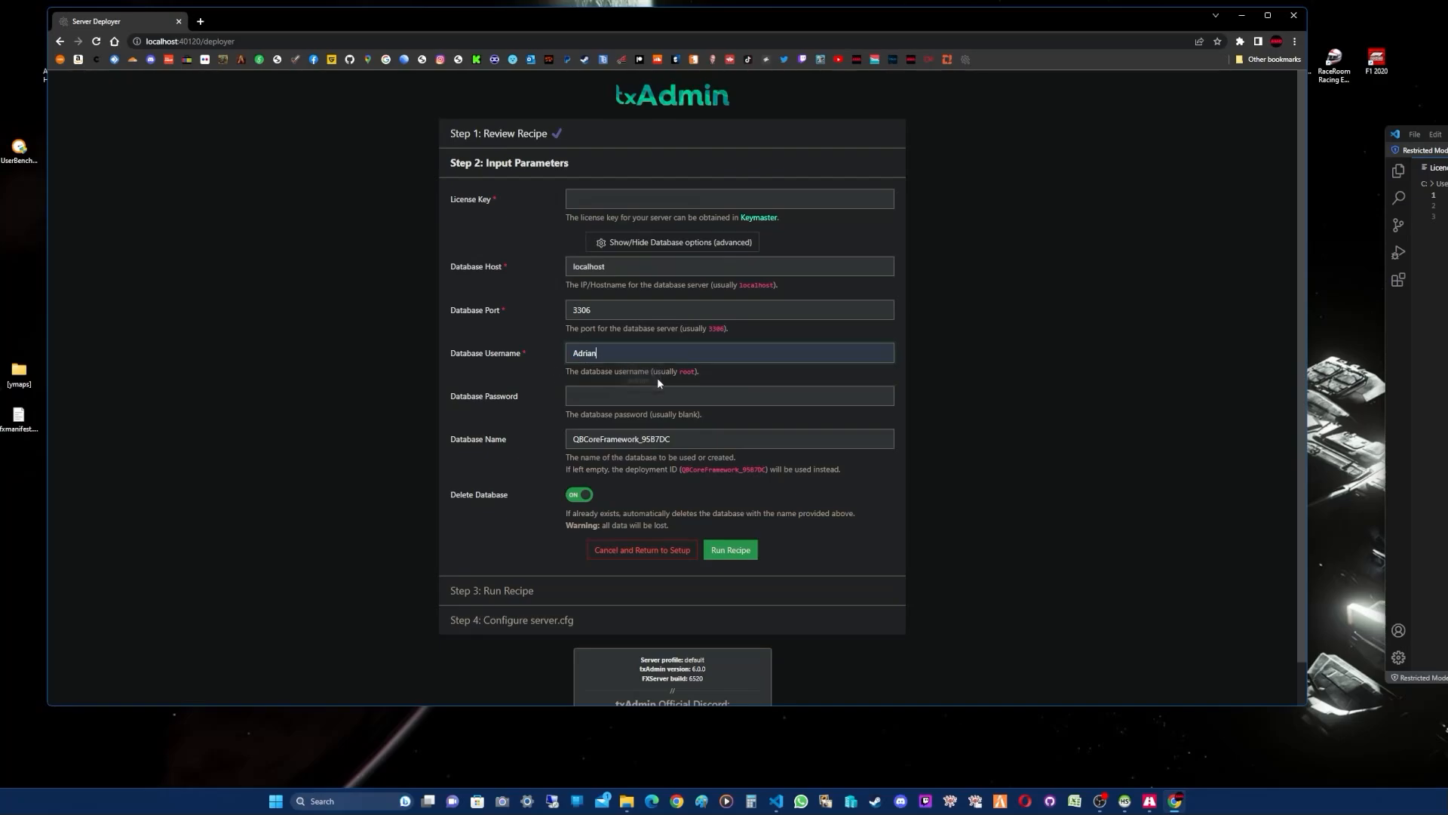
Step: Set the database name to qbcore, turn off Delete Database, and run the recipe
left_click_drag(700, 434, 531, 448)
type("qbcore")
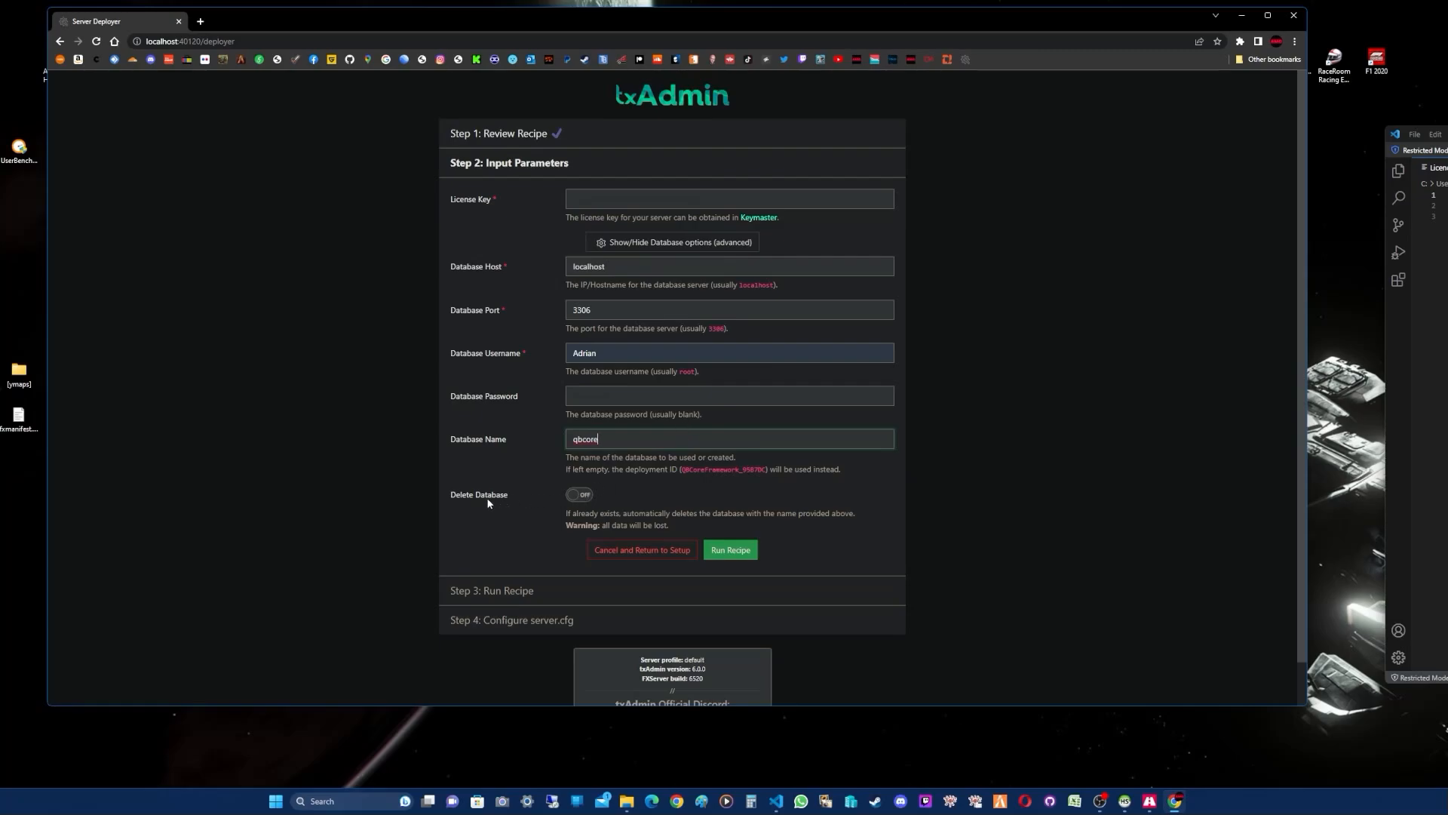
left_click(729, 550)
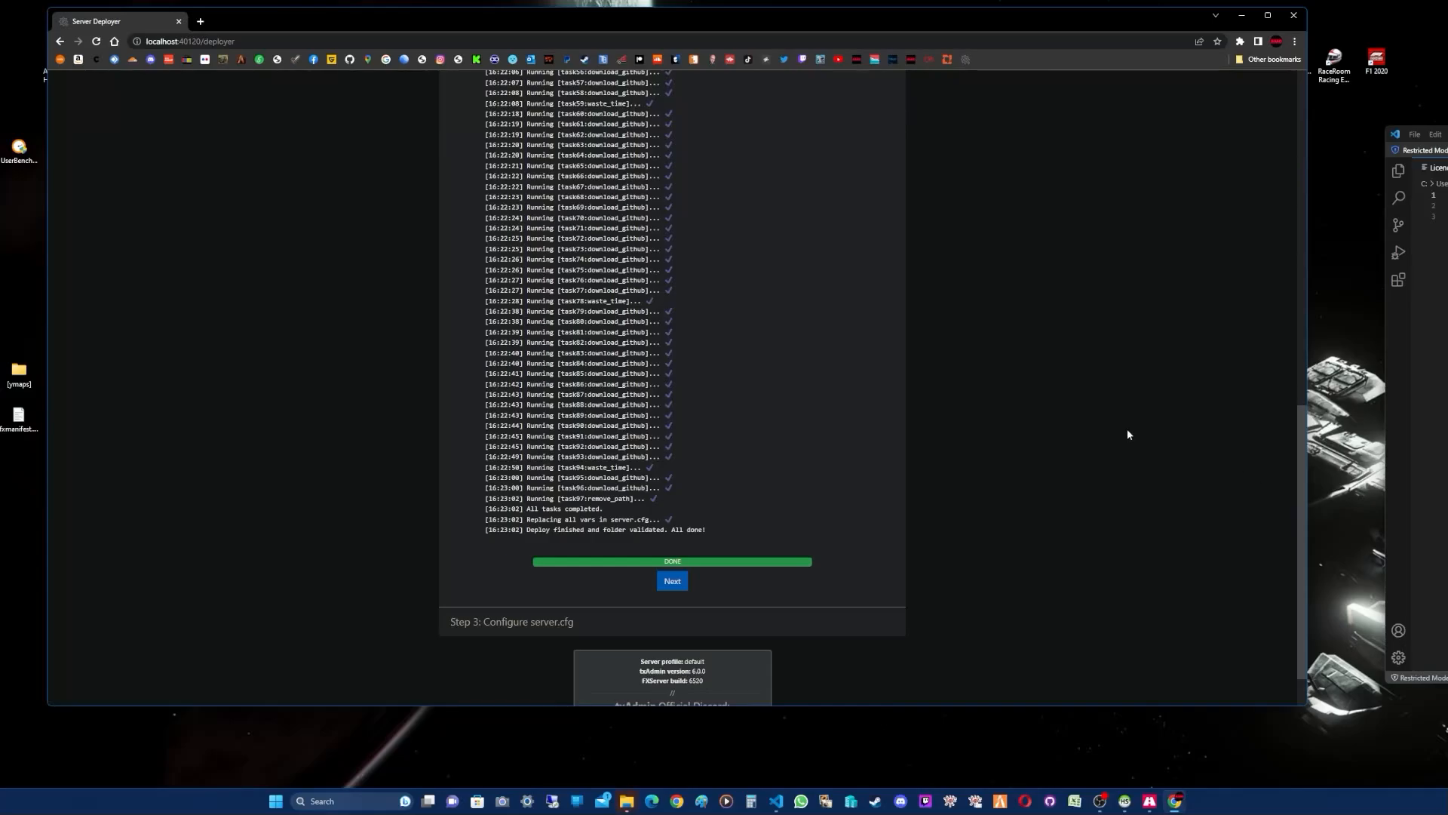
Step: Continue to the server.cfg configuration, review its settings, and save and run the server
left_click(672, 581)
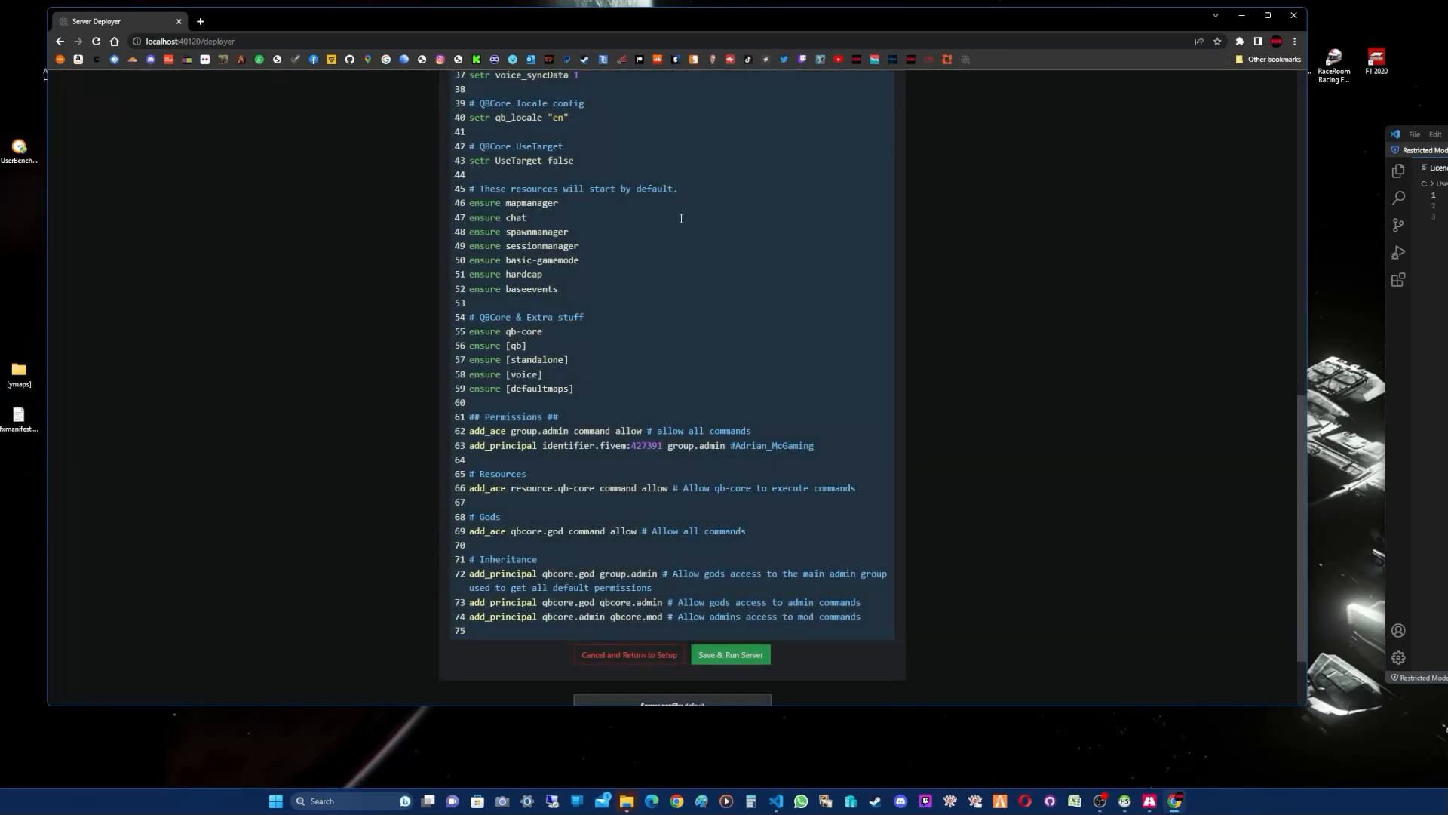
scroll(681, 231, "up", 3)
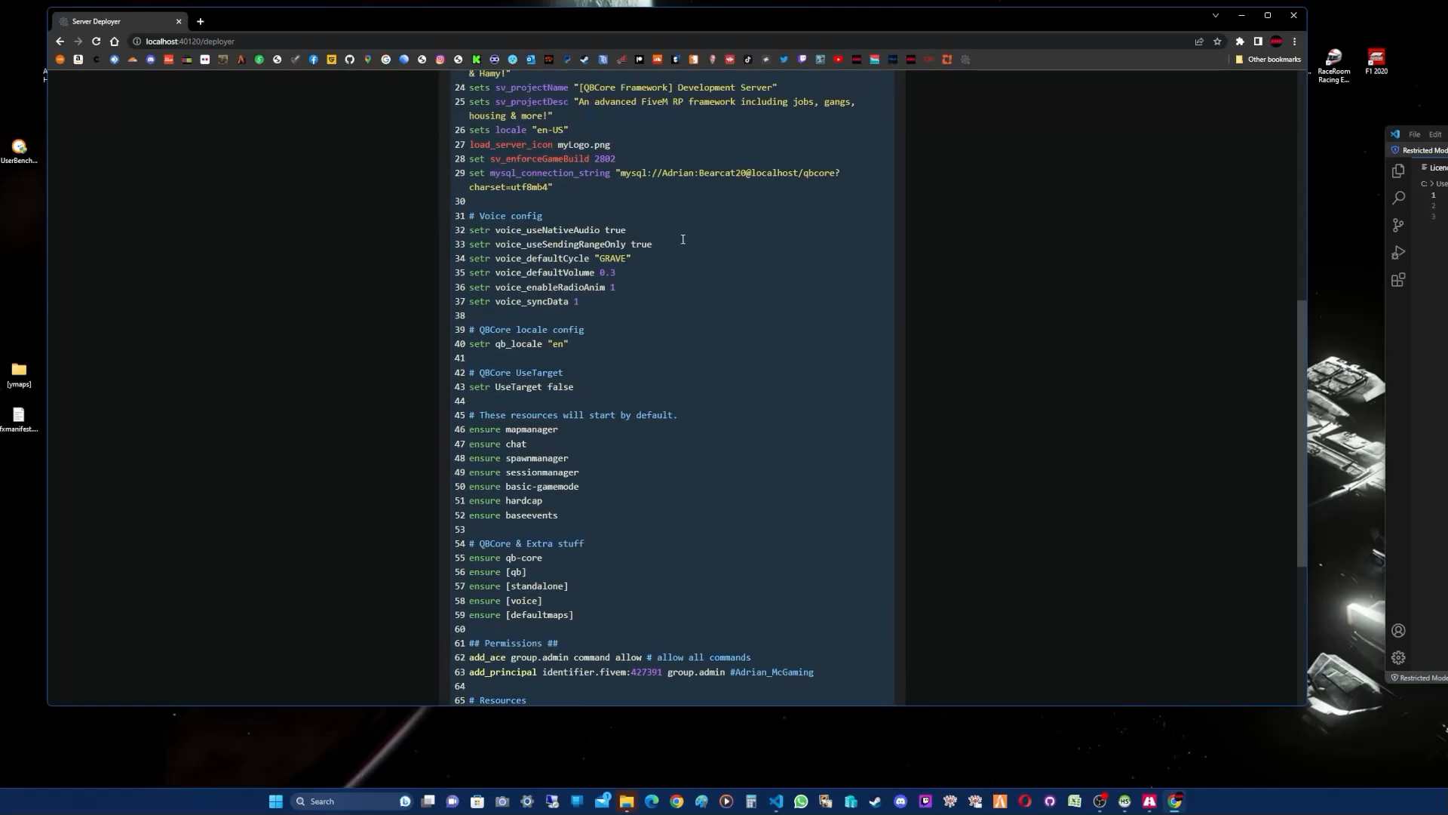
scroll(682, 234, "down", 4)
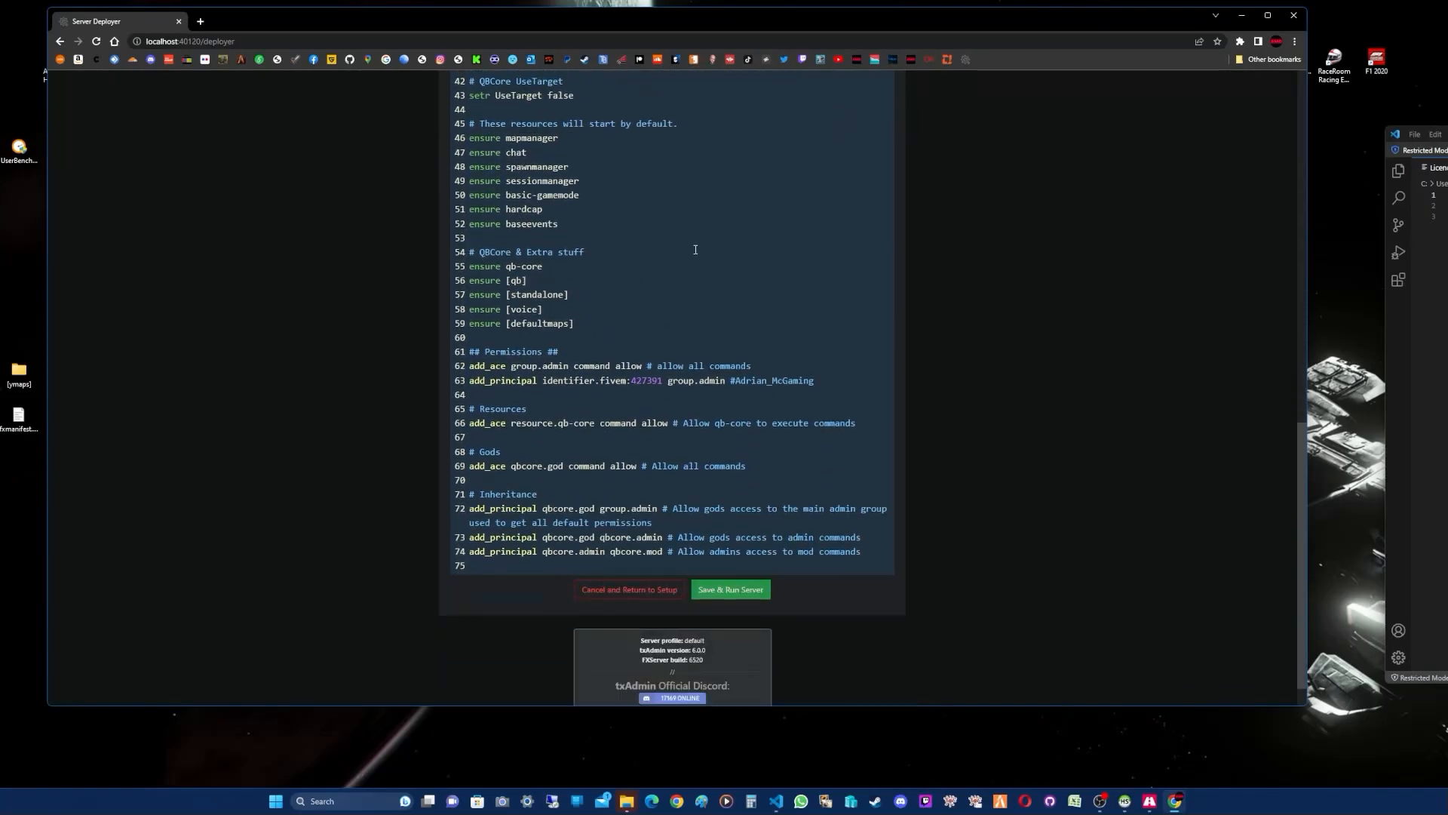
scroll(722, 292, "up", 3)
scroll(722, 292, "up", 6)
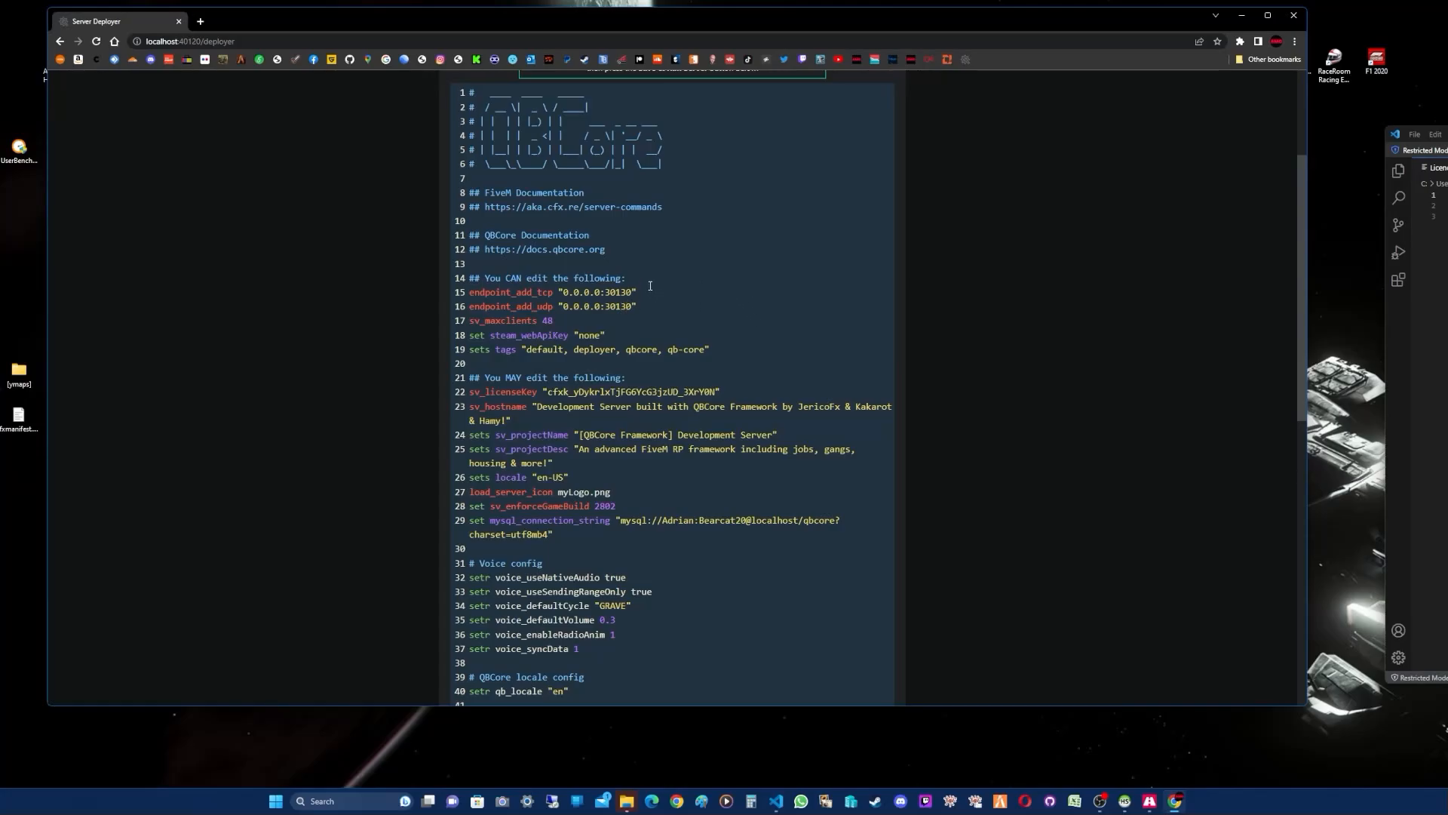
scroll(648, 295, "down", 9)
left_click(730, 549)
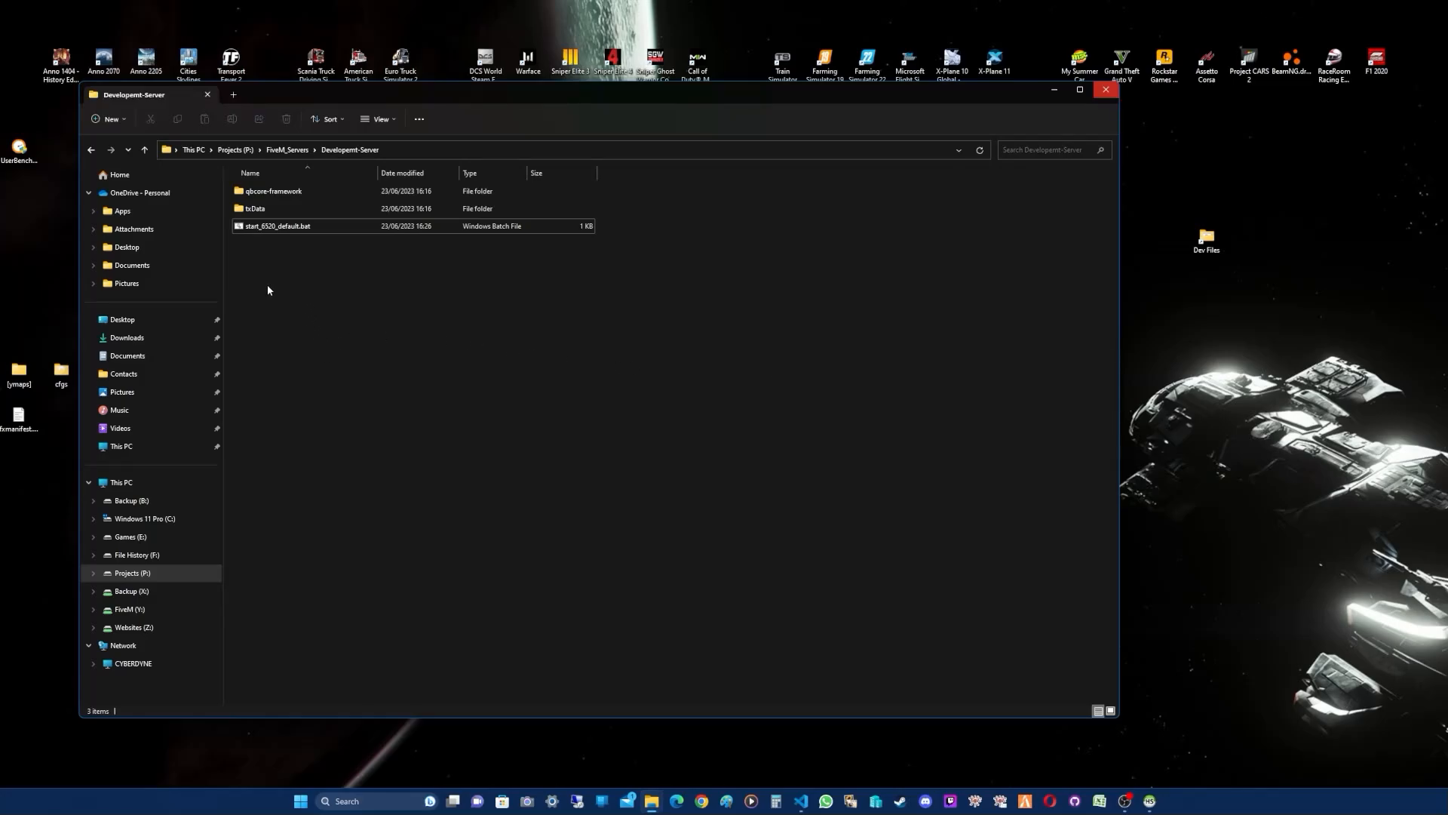
Step: Copy start_6520_default.bat from the Developemt-Server folder and paste it as a shortcut on the desktop
right_click(278, 227)
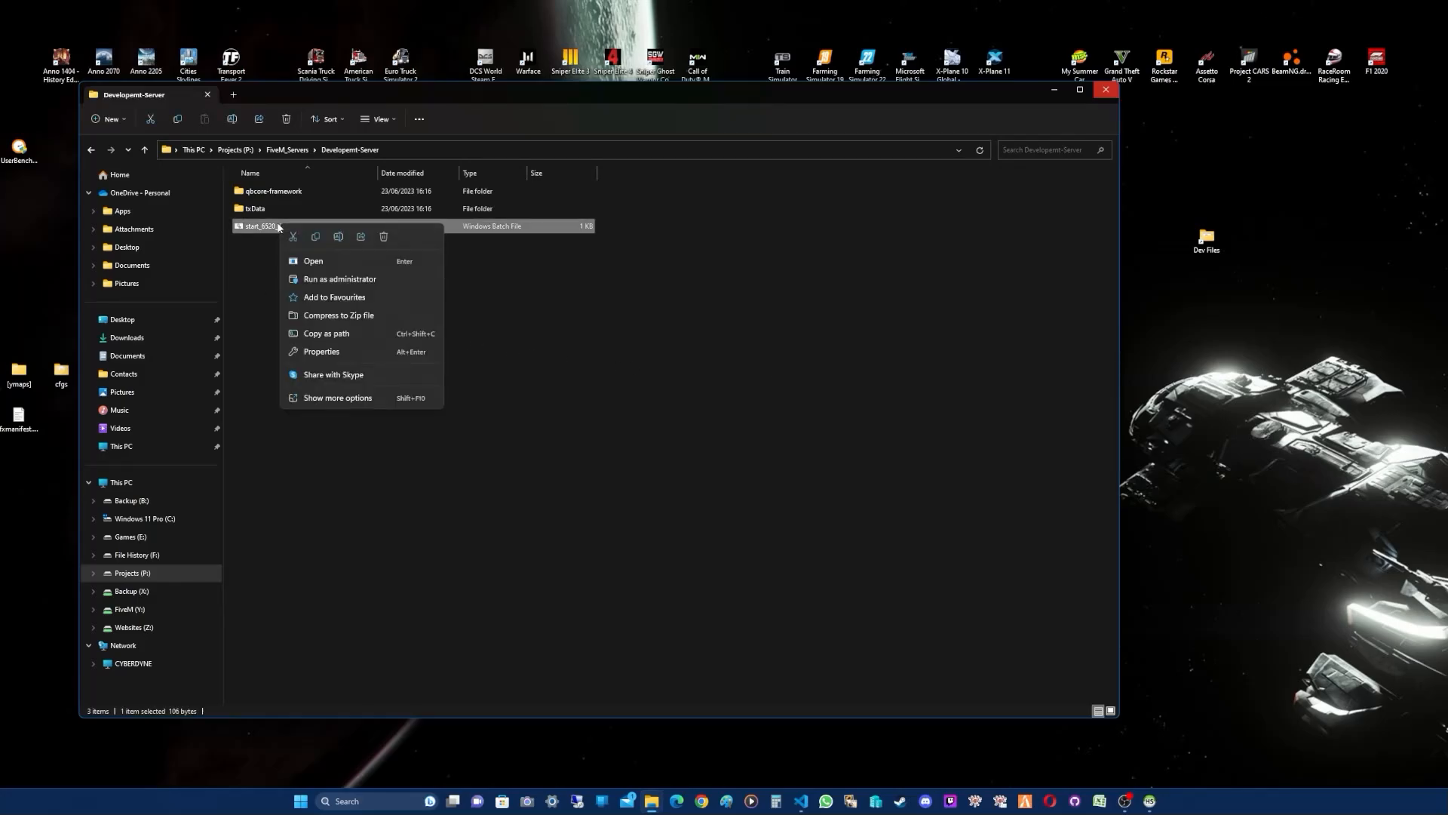
left_click(315, 239)
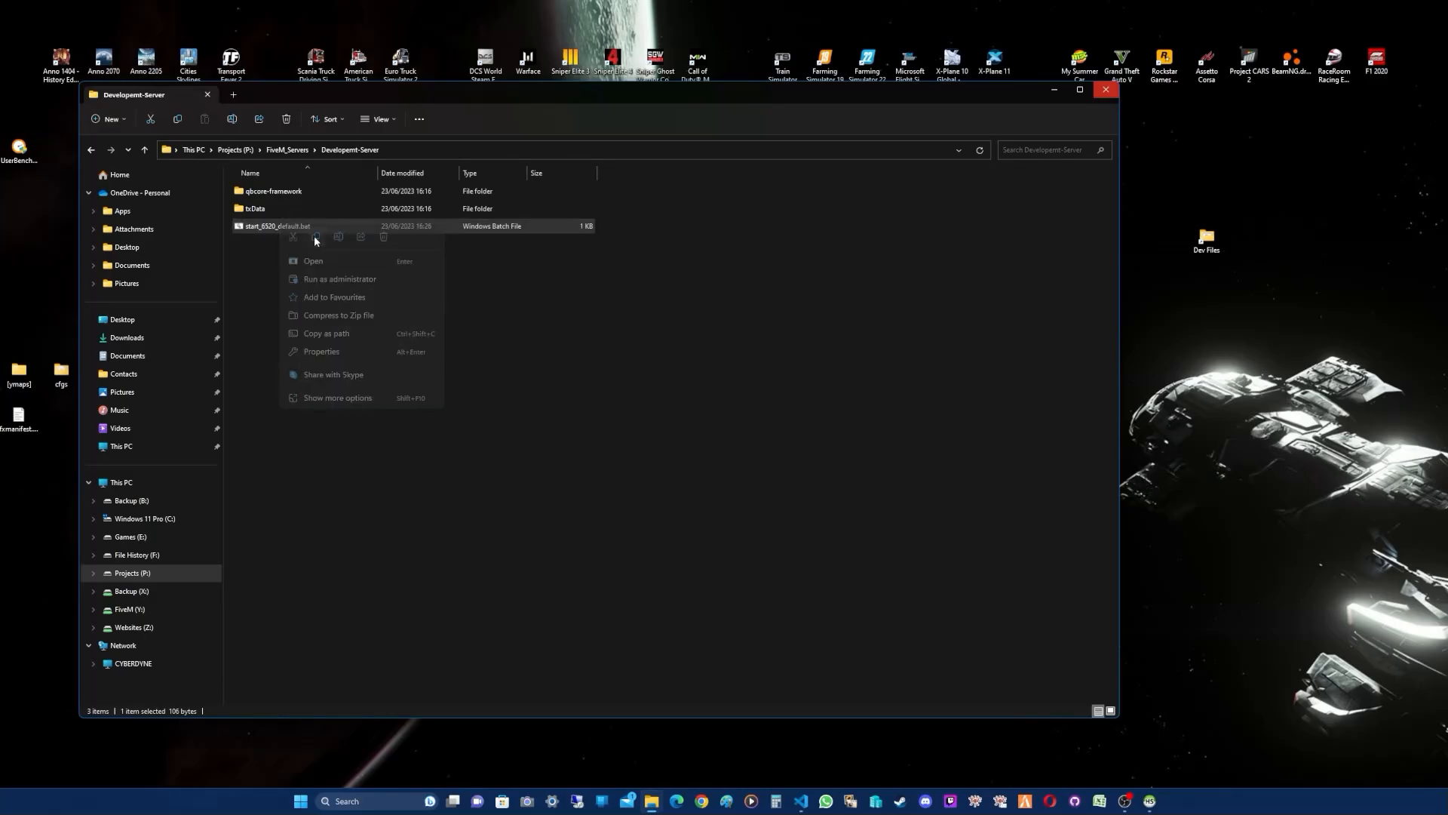
left_click(1054, 89)
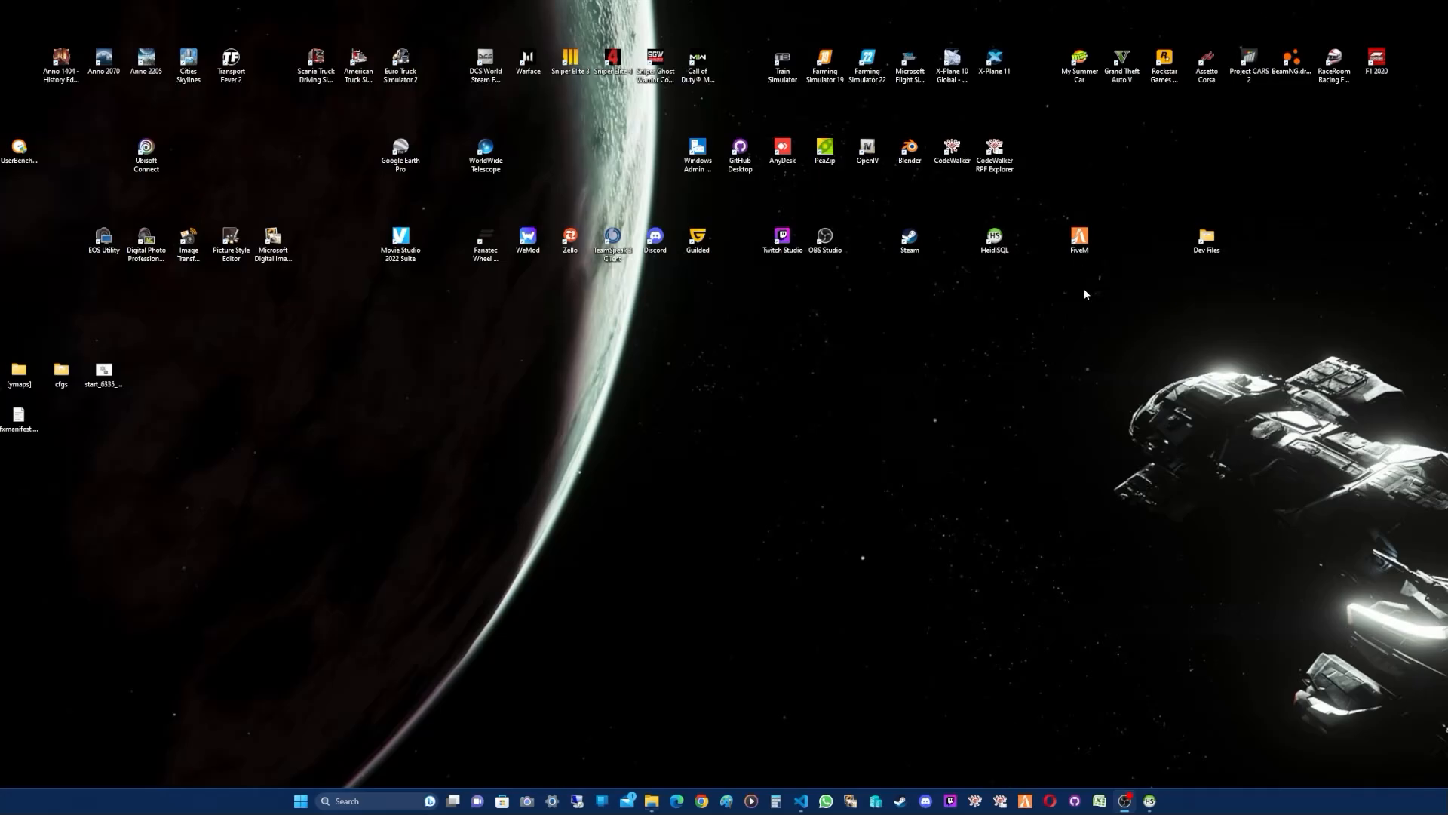
right_click(1154, 275)
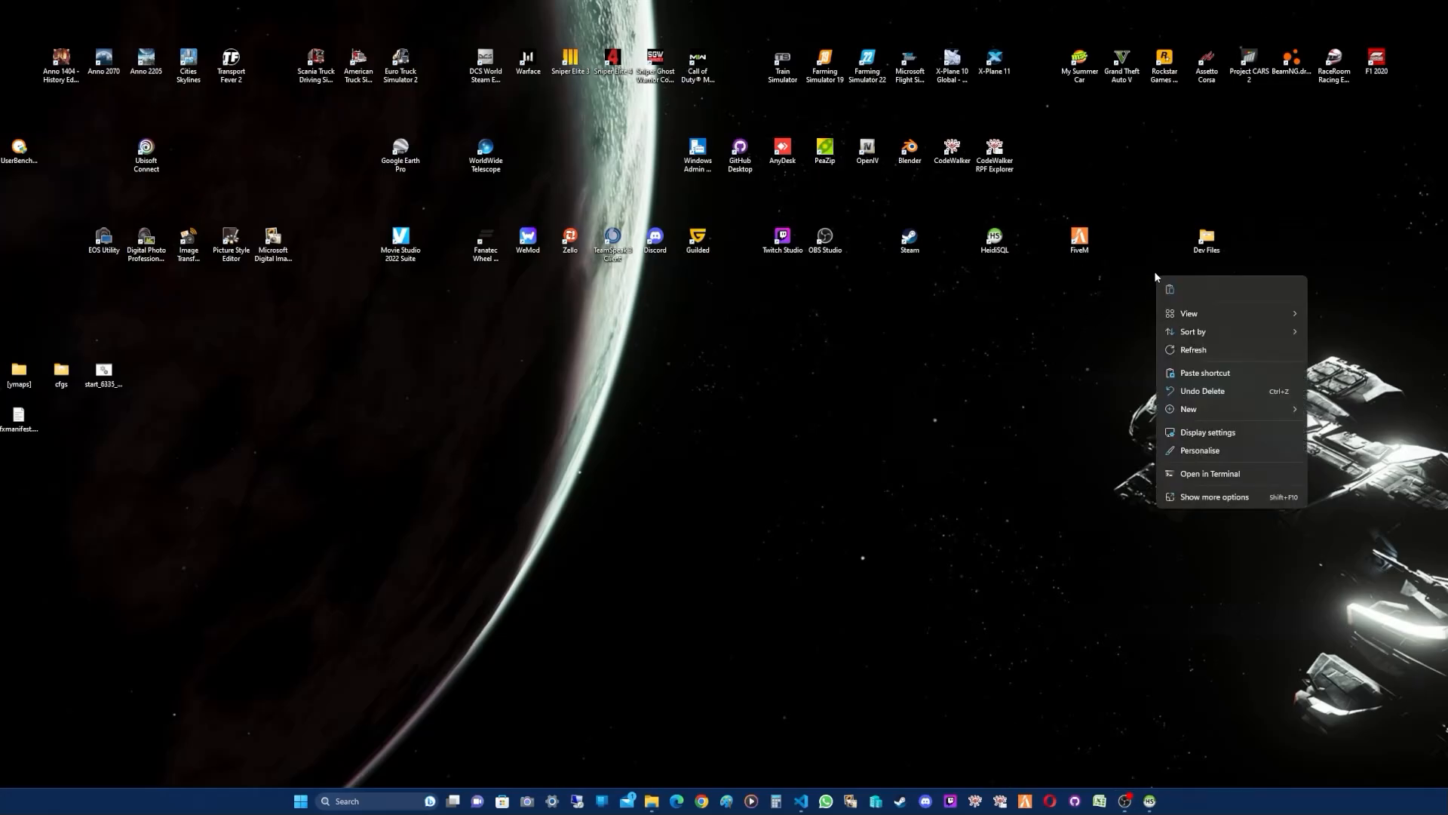
left_click(1192, 375)
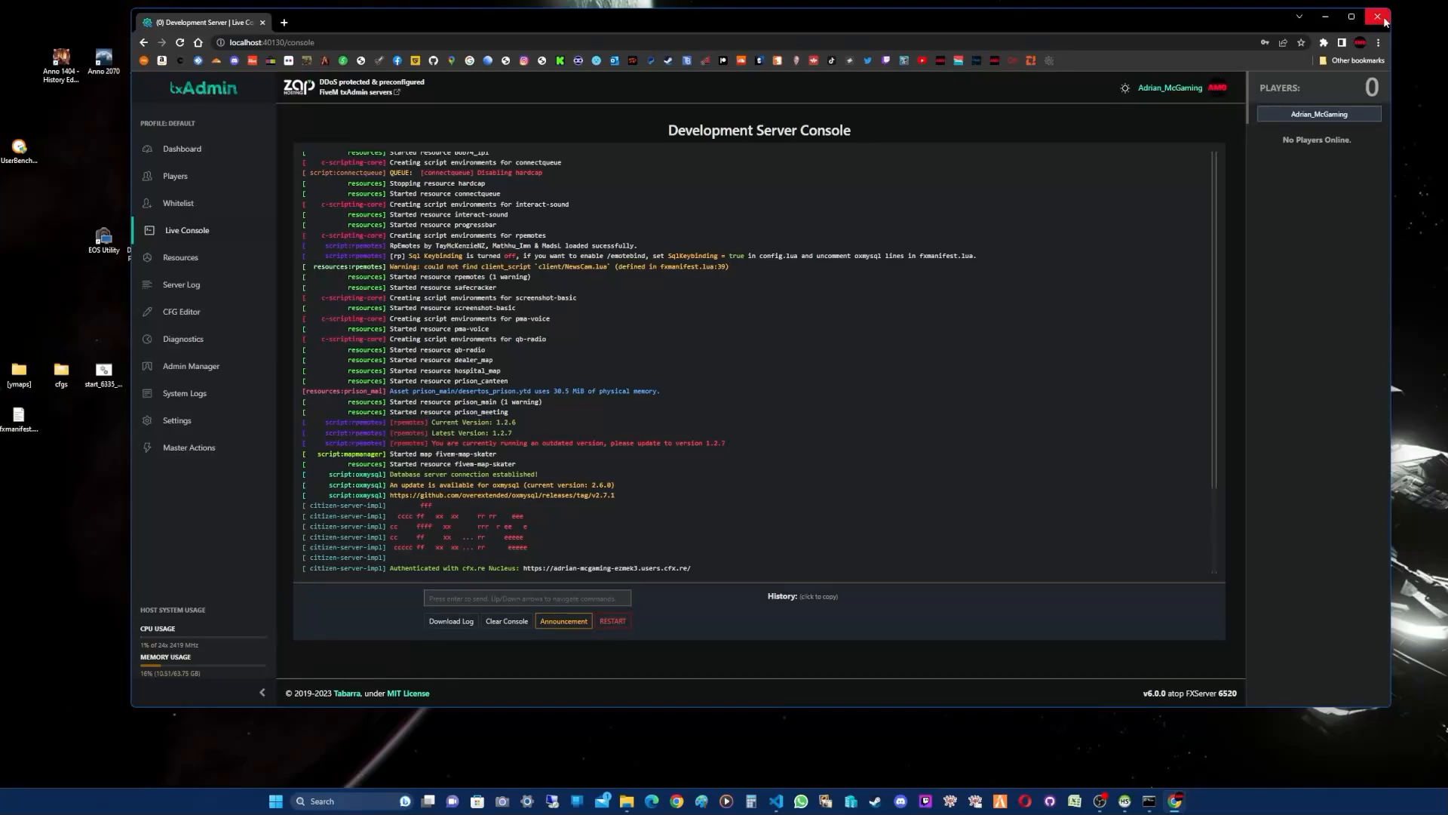
Step: Minimize the txAdmin console, launch FiveM, and connect to Development Server, accepting the restart for game version 2802
left_click(1325, 16)
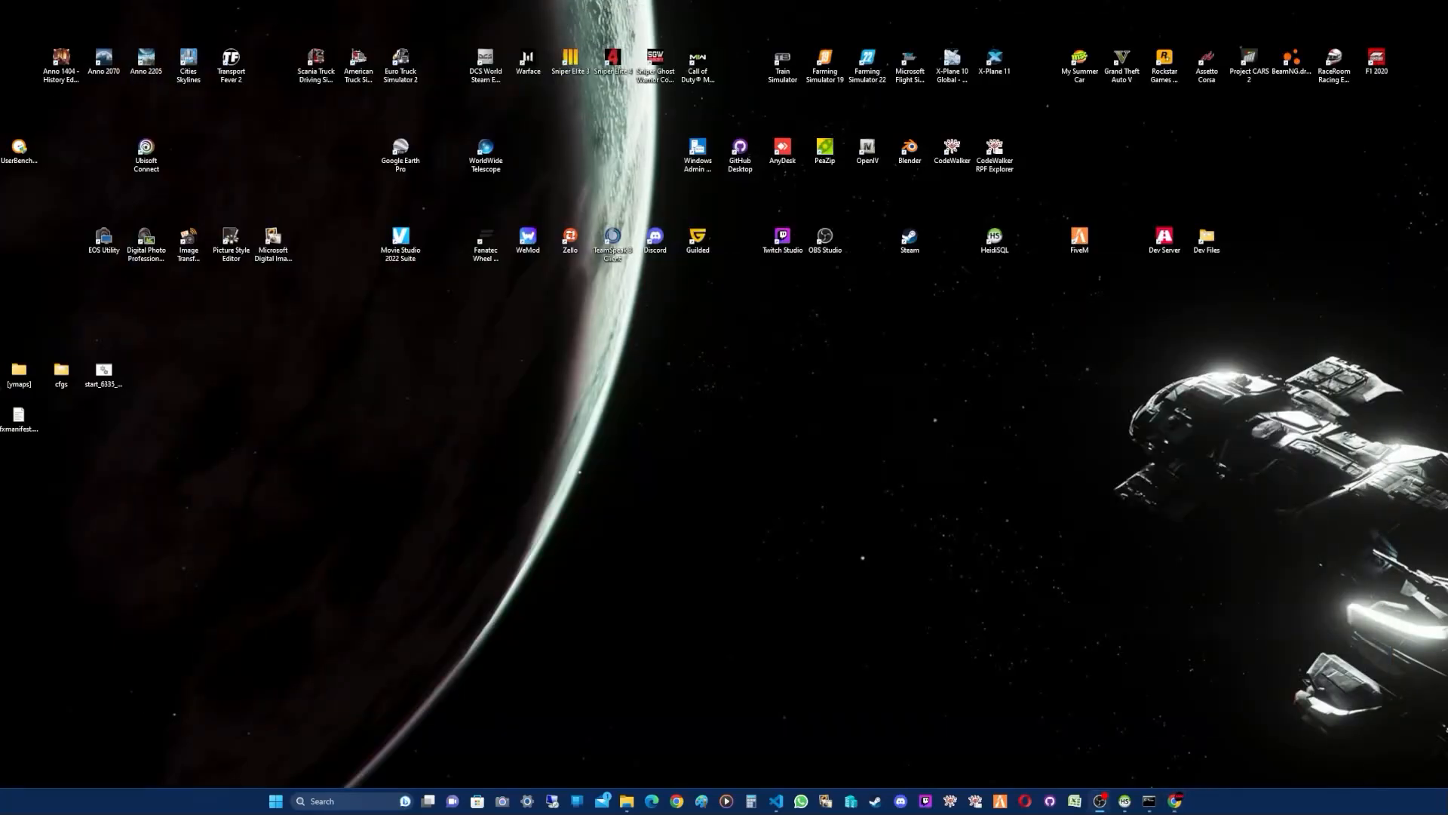
double_click(1082, 243)
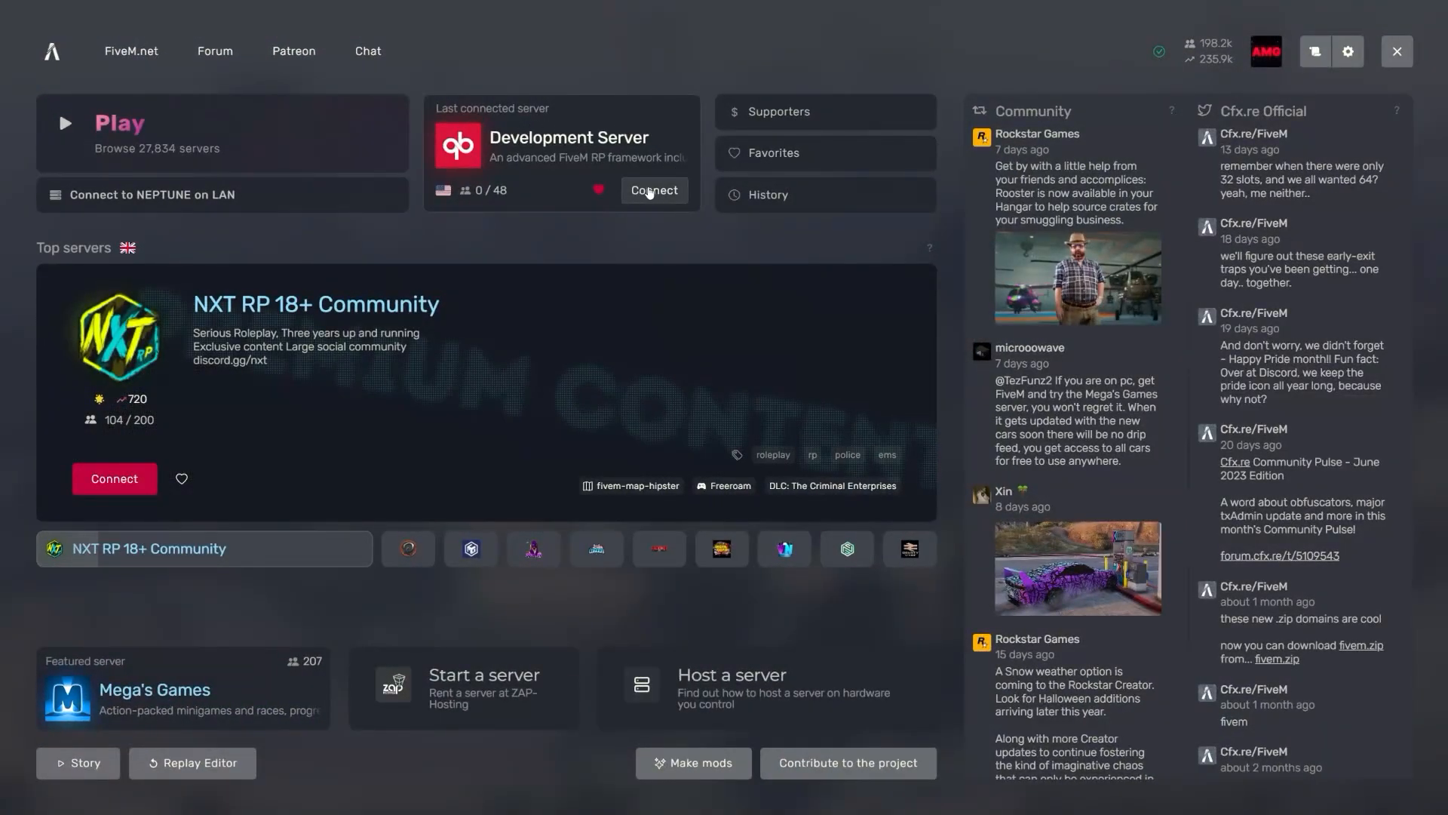
left_click(650, 193)
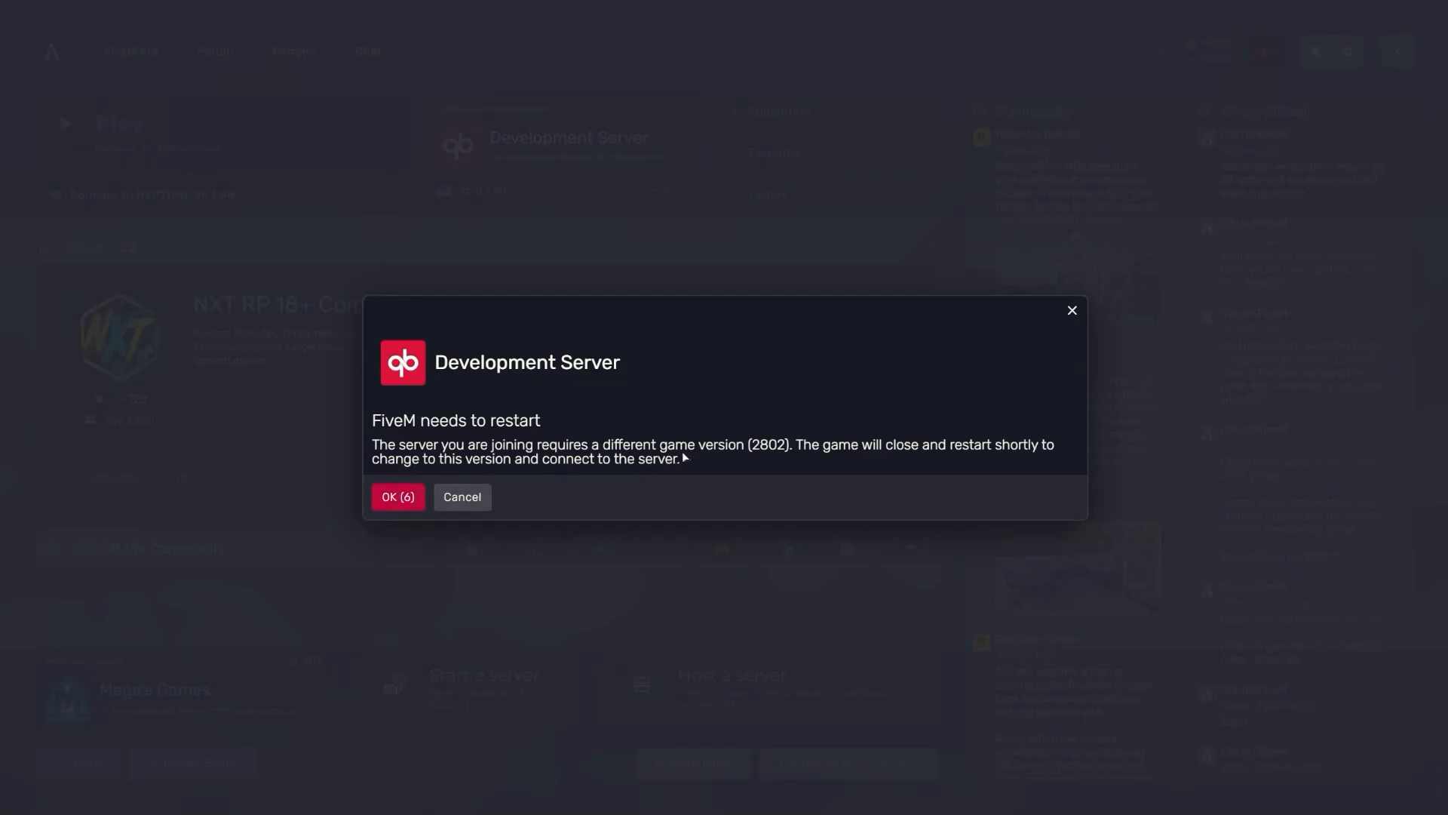
left_click(414, 500)
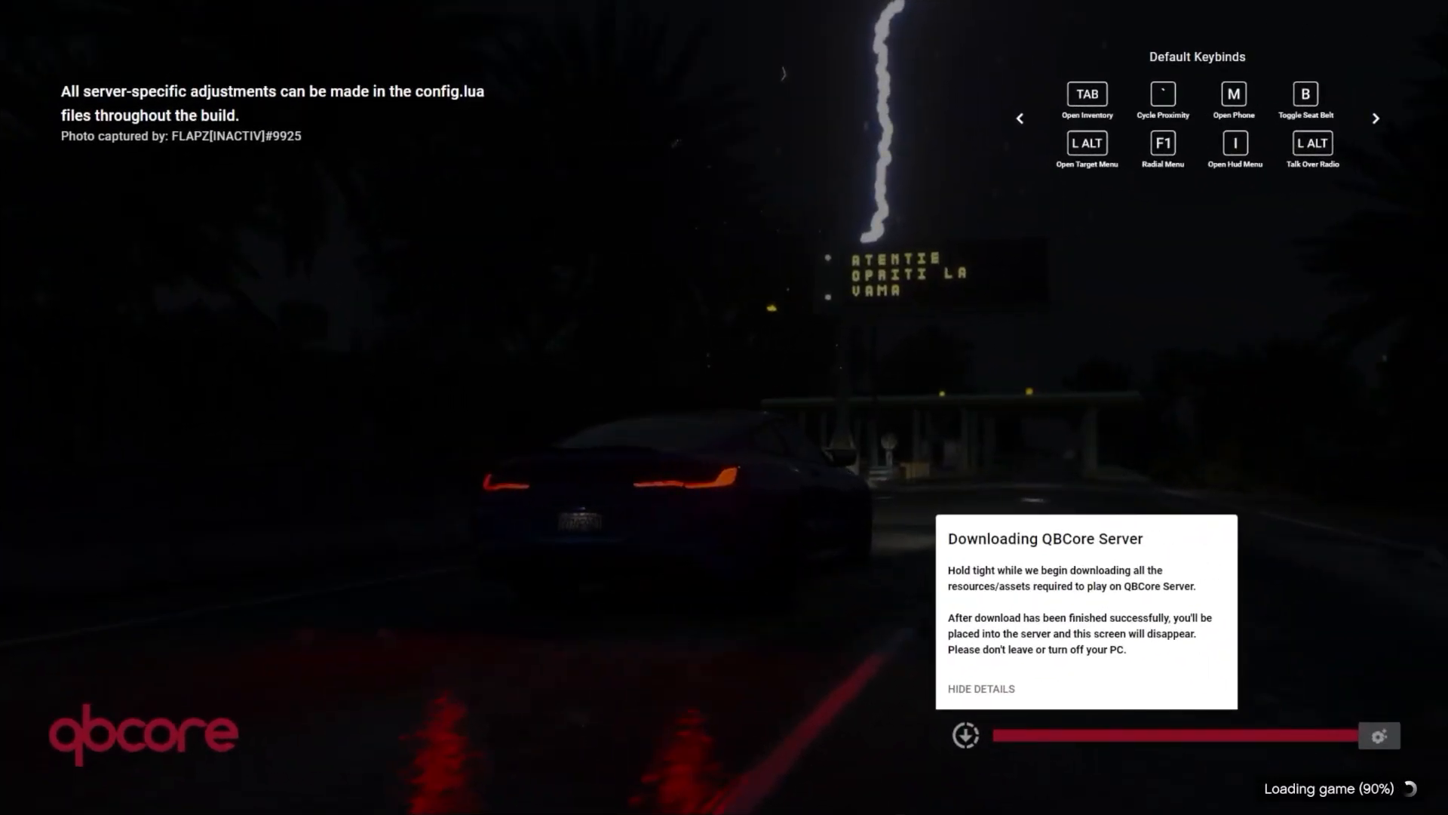
Step: Switch to HeidiSQL, expand the qbcore database, and enlarge the window to examine its tables
key("alt+Tab")
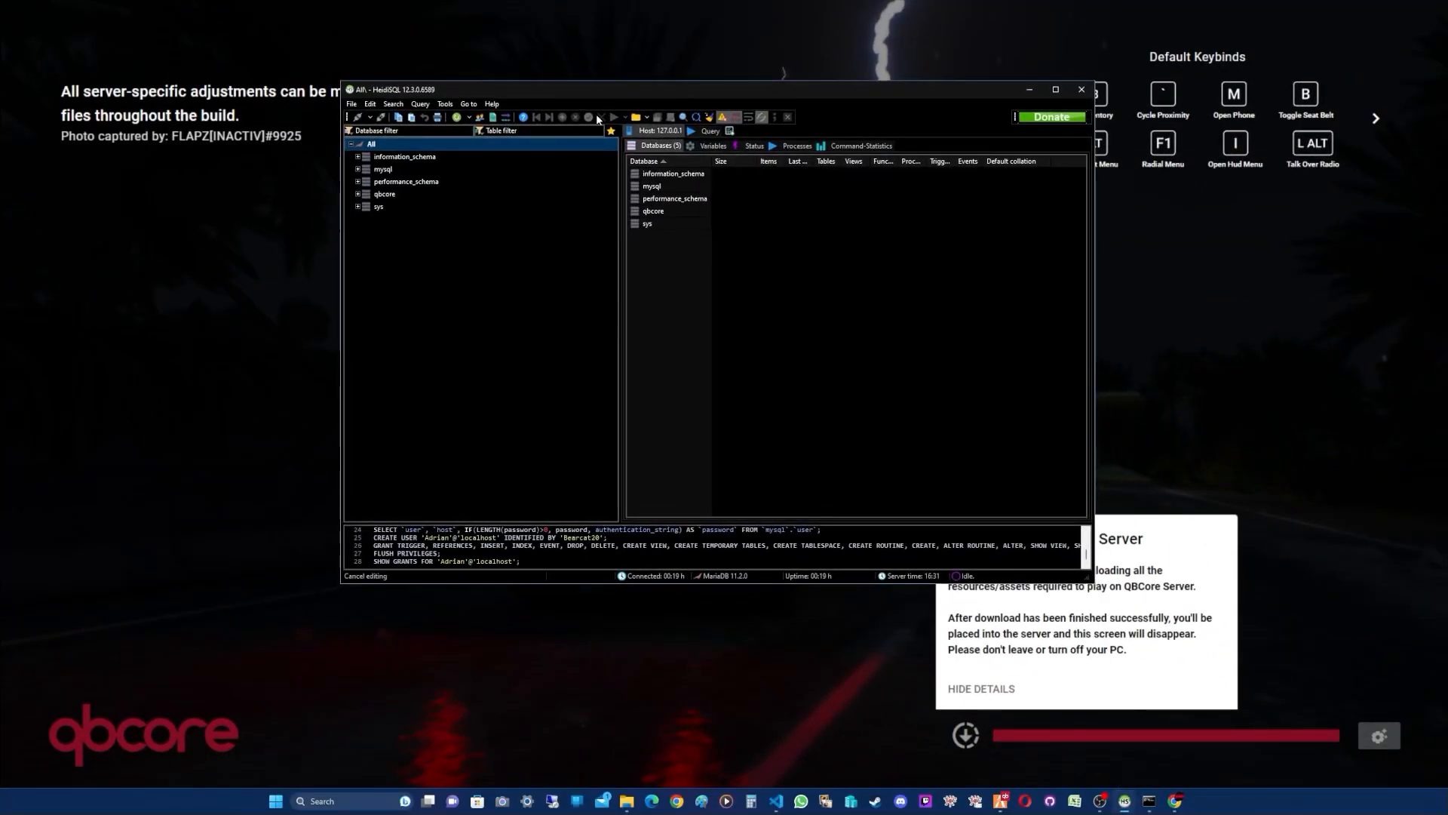
left_click(384, 194)
left_click(357, 194)
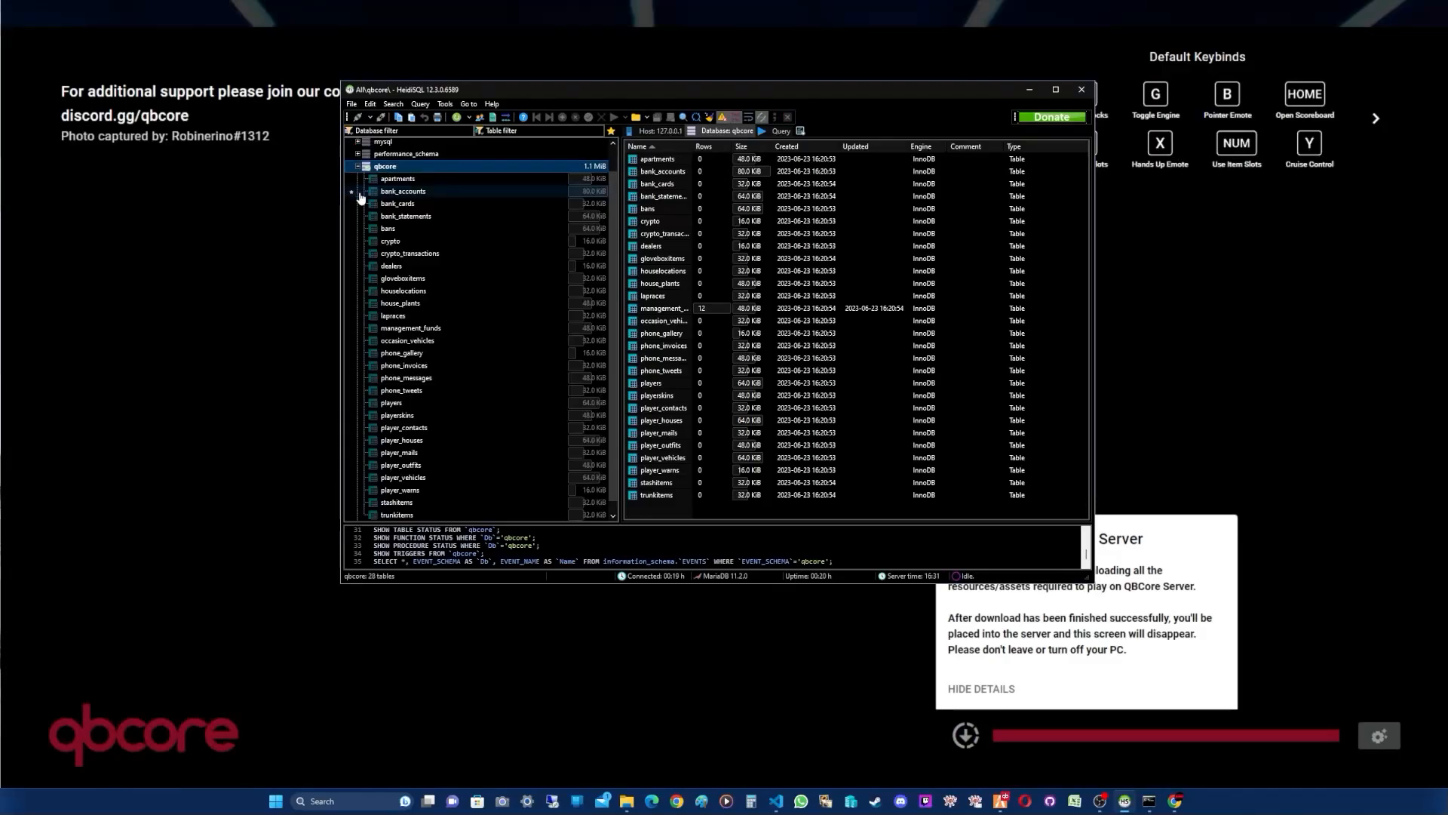
left_click_drag(1081, 578, 1296, 696)
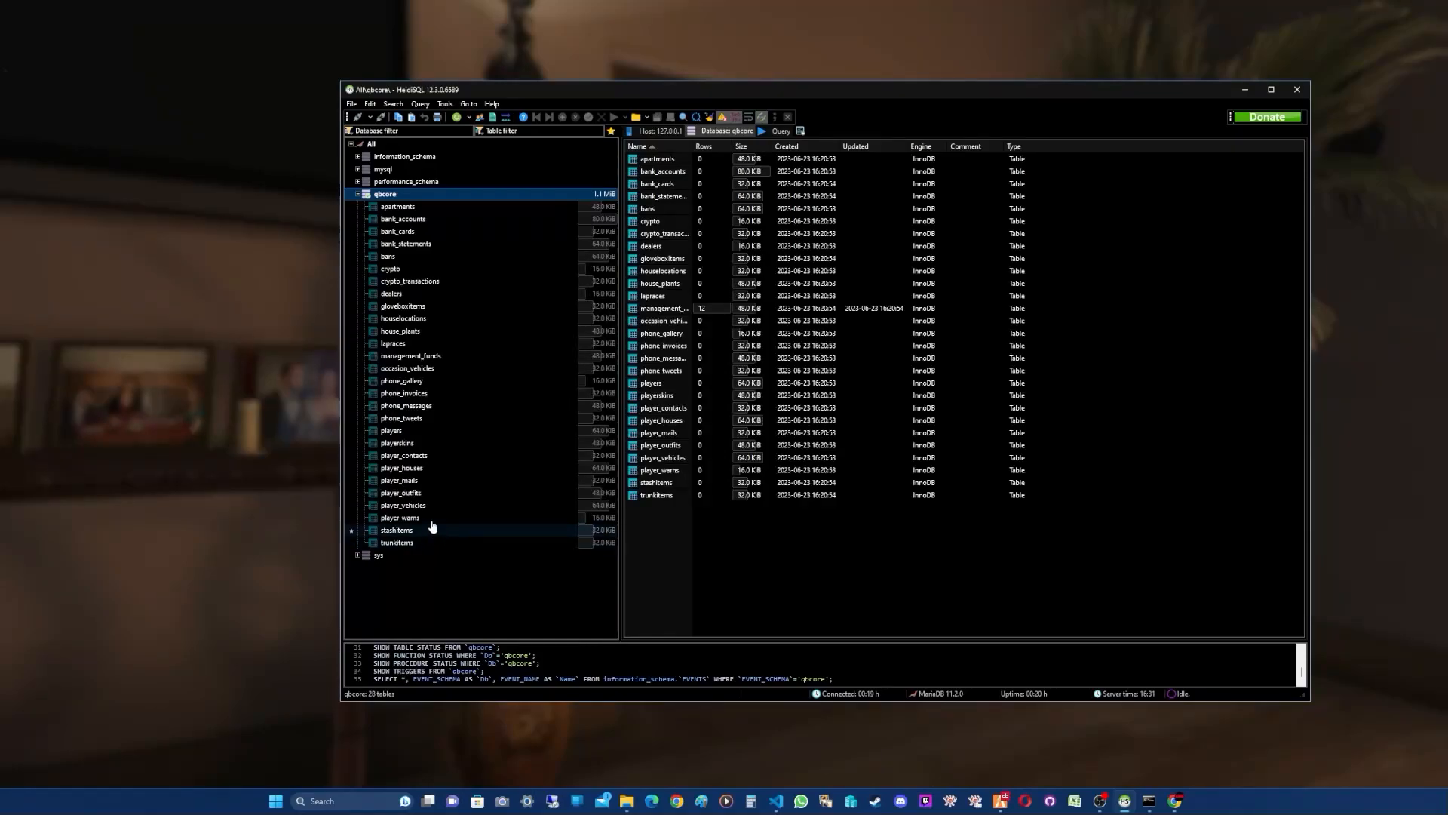
Step: Open the players table and inspect its structure and stored data
left_click(392, 431)
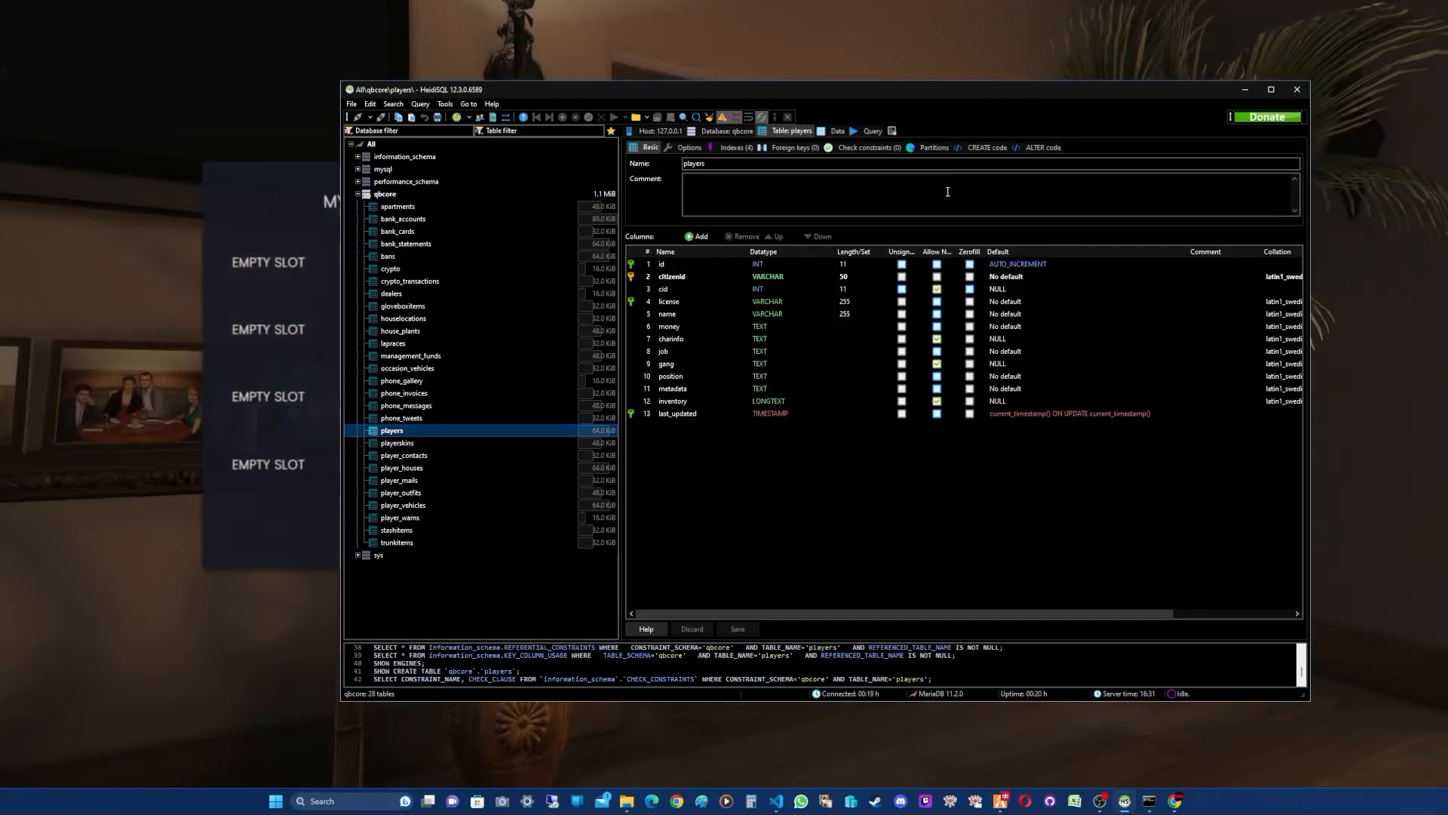
left_click(933, 148)
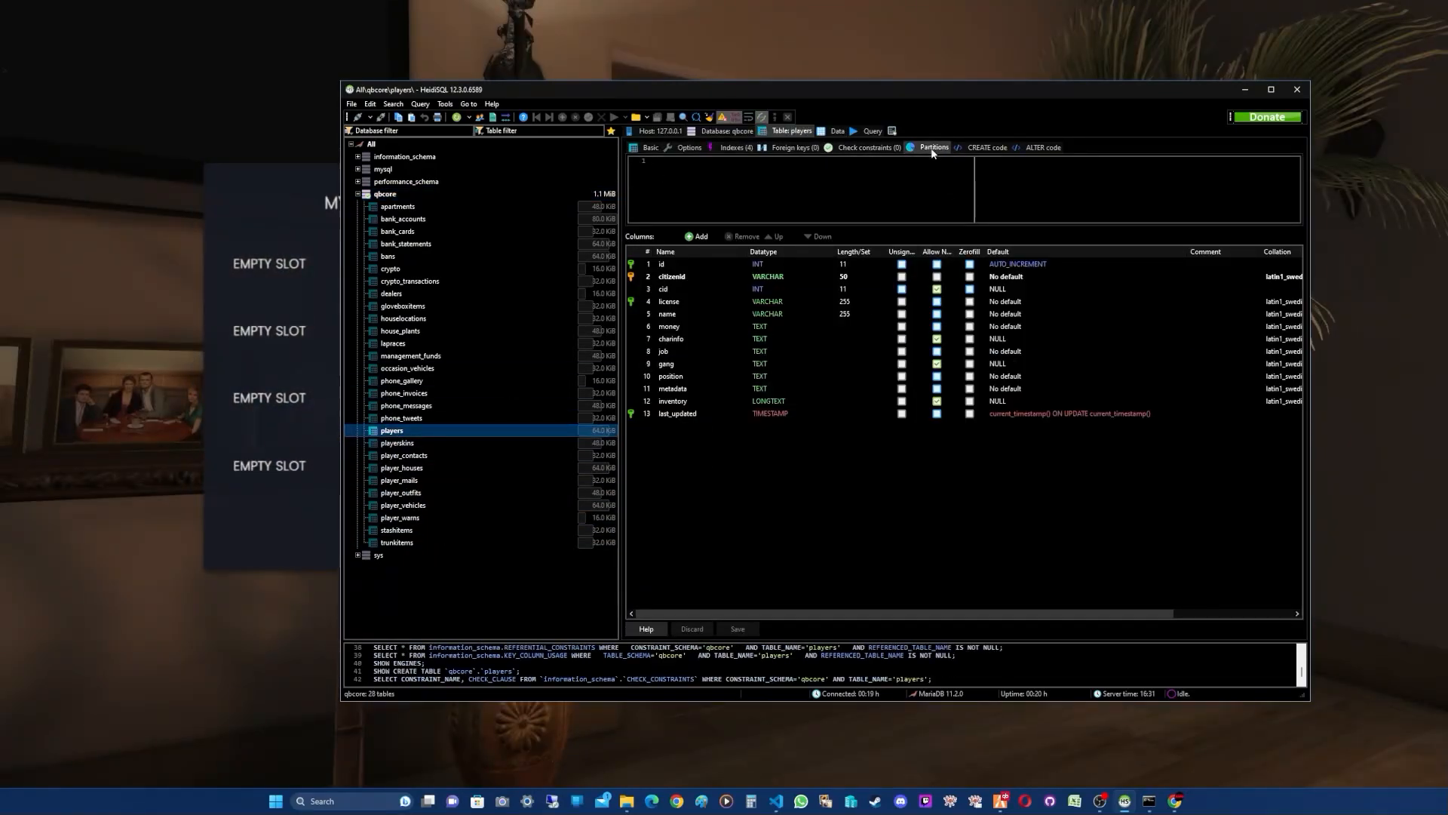
left_click(847, 151)
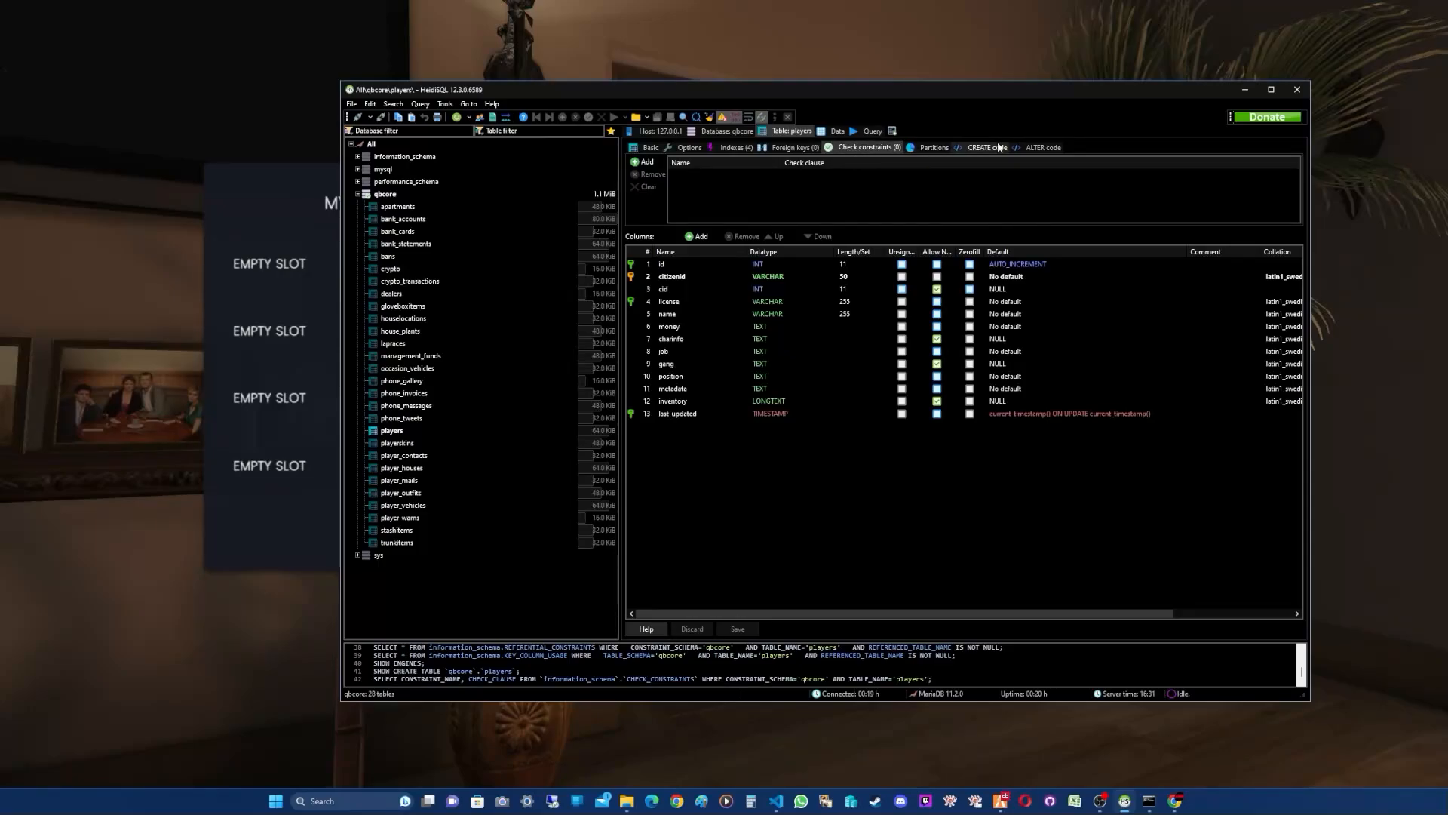
left_click(838, 132)
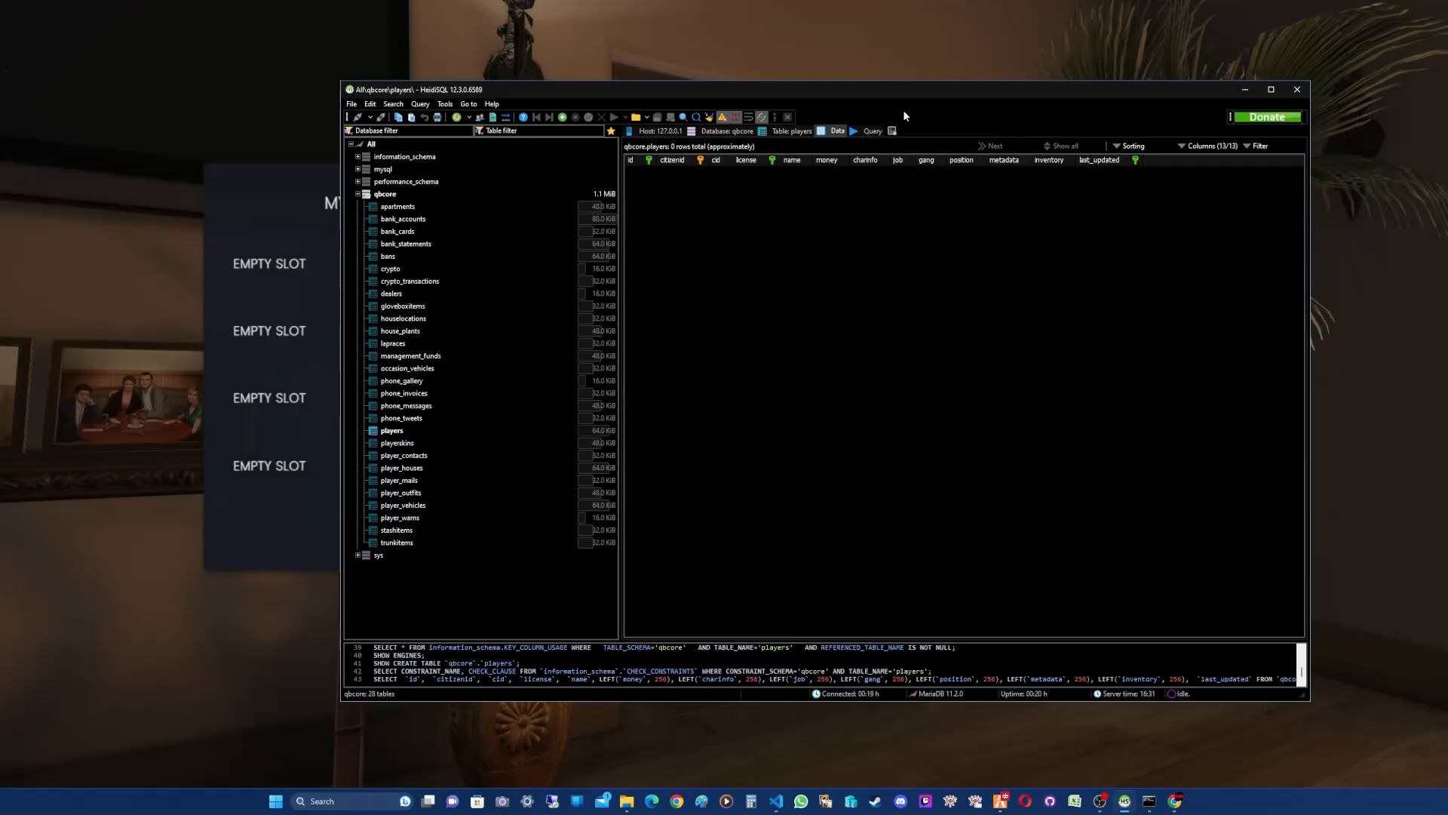
Step: Minimize HeidiSQL to return to FiveM and open character registration for the first empty slot
left_click(1246, 89)
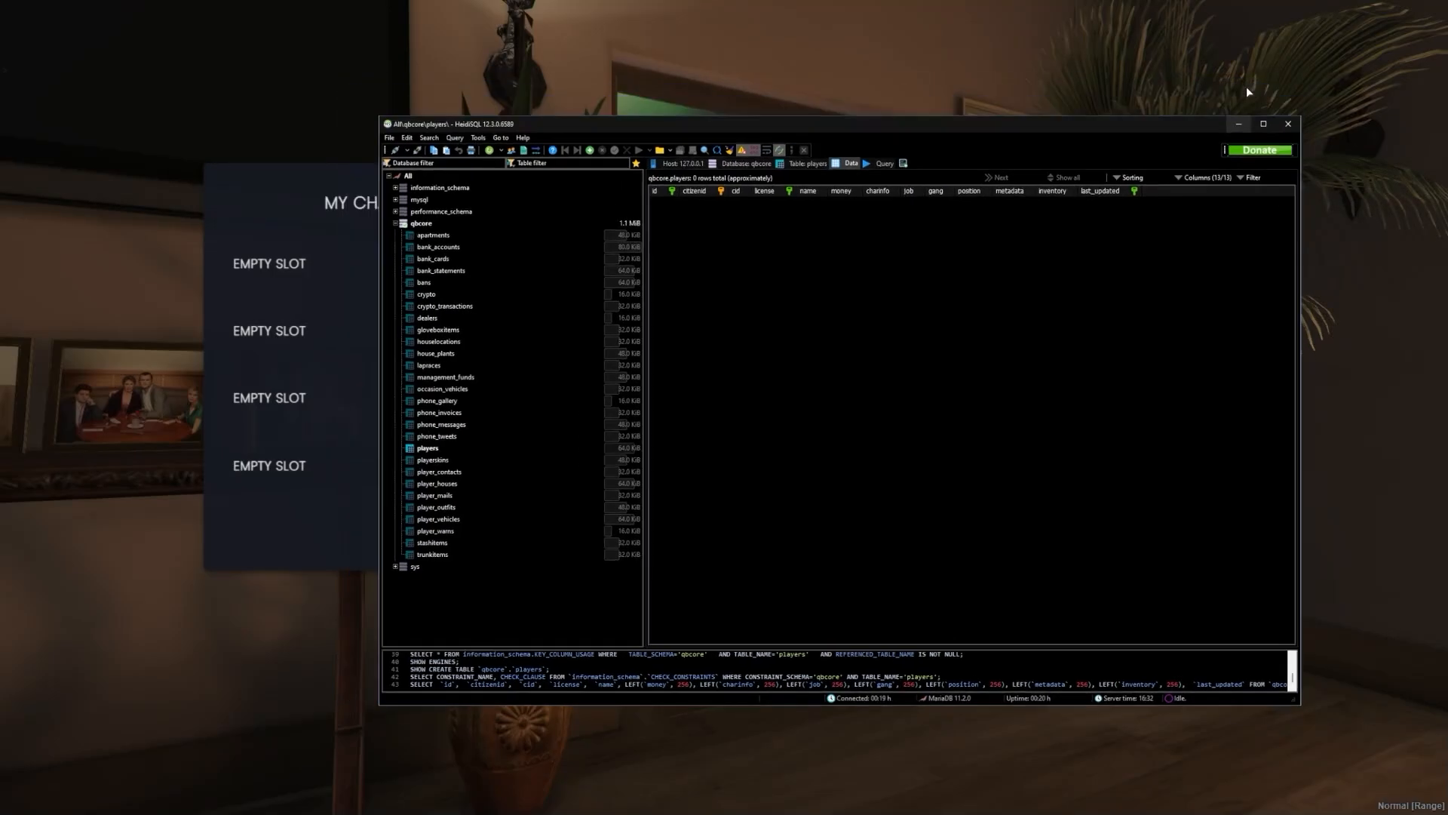
left_click(302, 275)
left_click(402, 532)
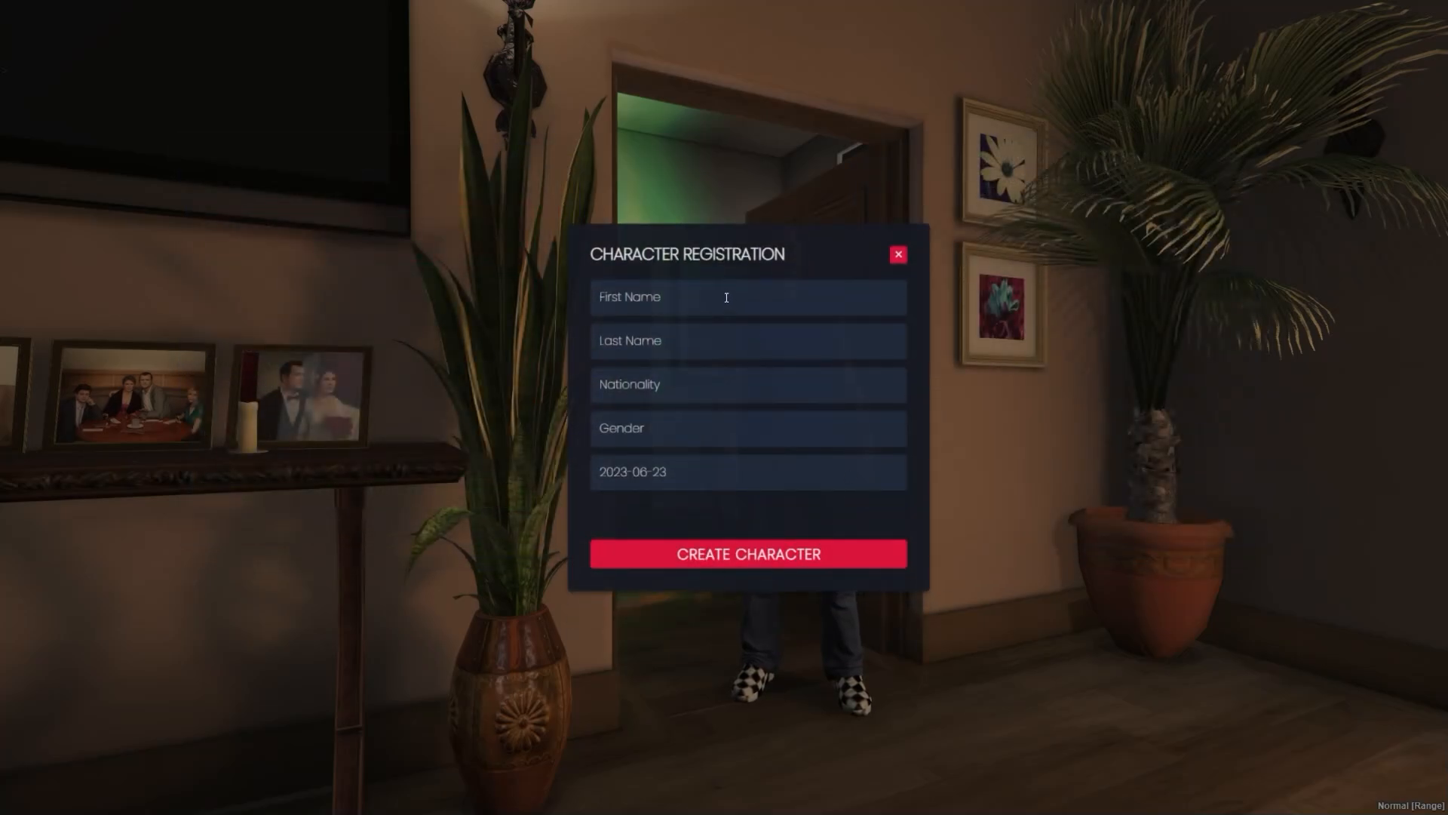
Step: Fill in the character registration with first and last name, nationality United Kingdom and gender Male, and choose the birth year
type("D")
type("ev")
left_click(799, 471)
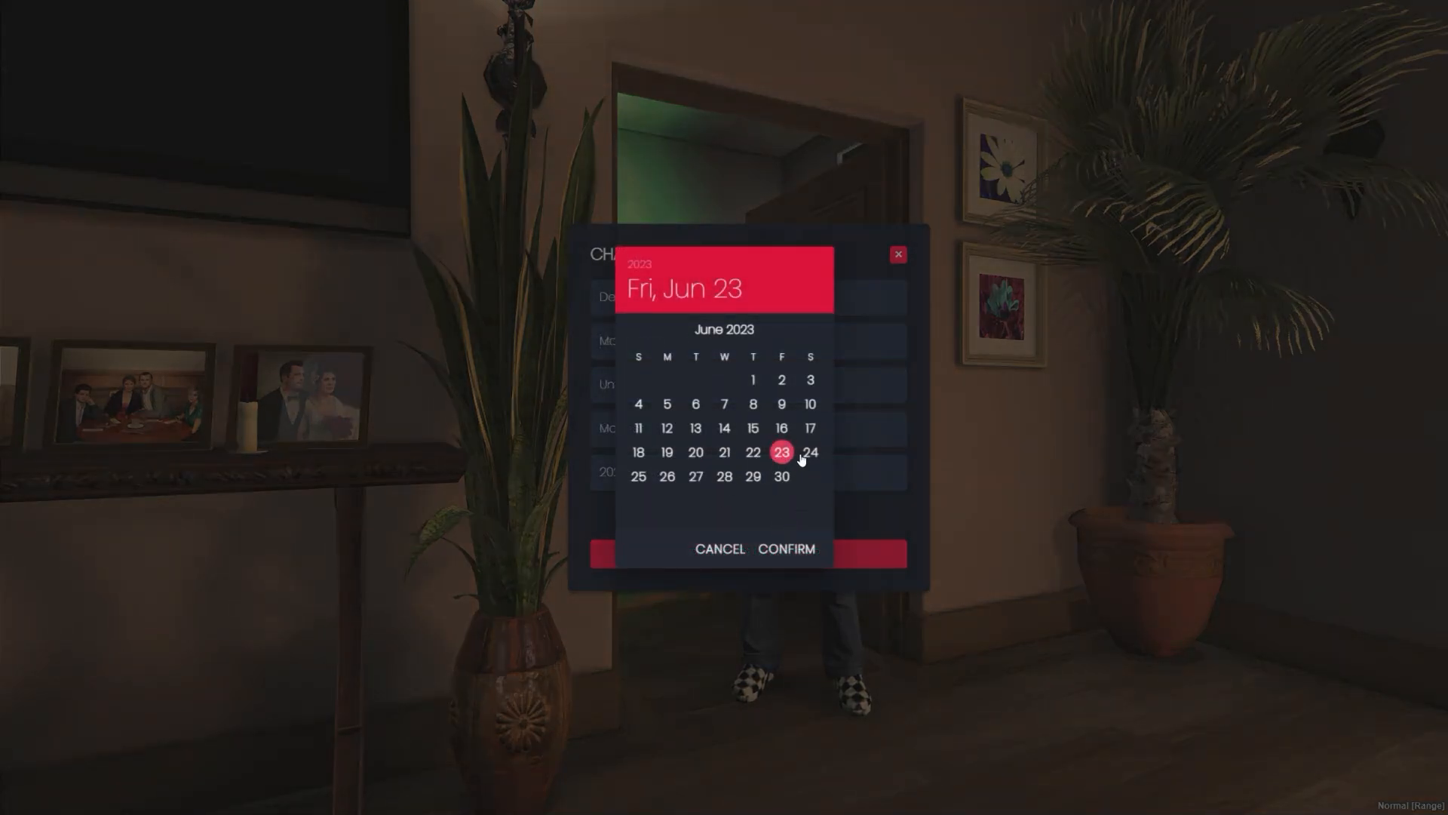
left_click(743, 330)
left_click(780, 416)
left_click(750, 336)
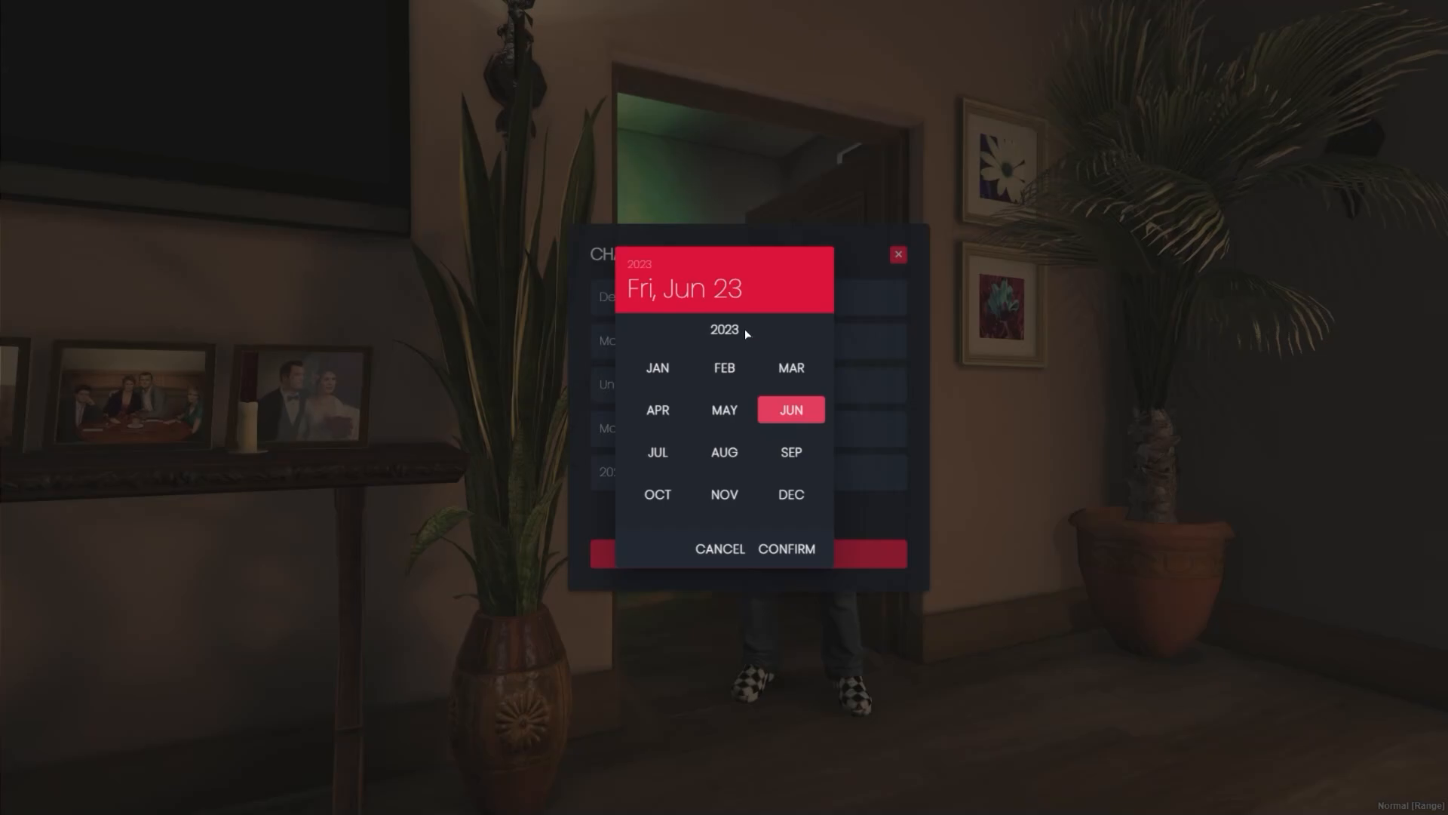
left_click(749, 330)
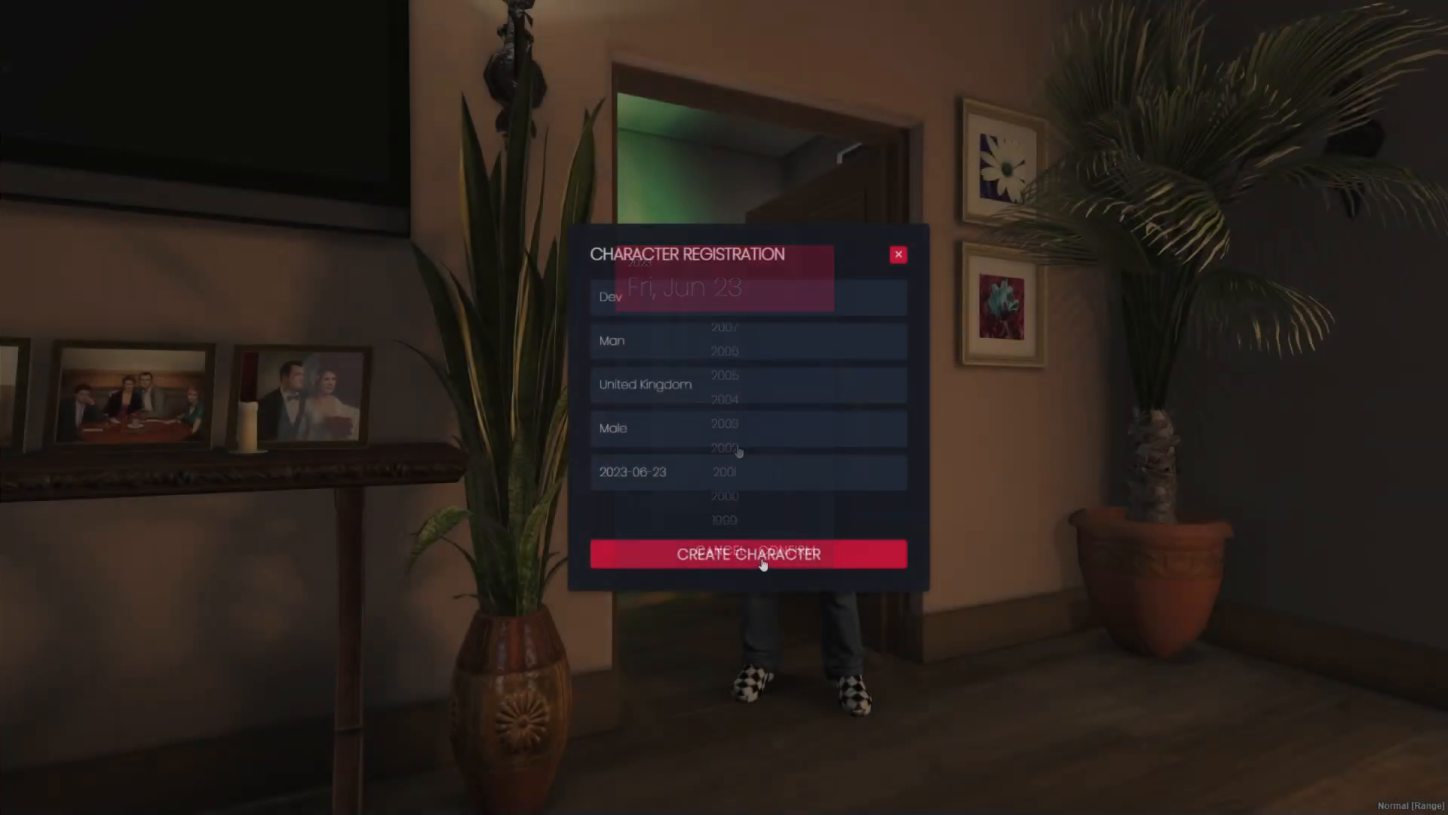
Step: Create the character and select South Rockford Drive as the starting apartment
left_click(763, 564)
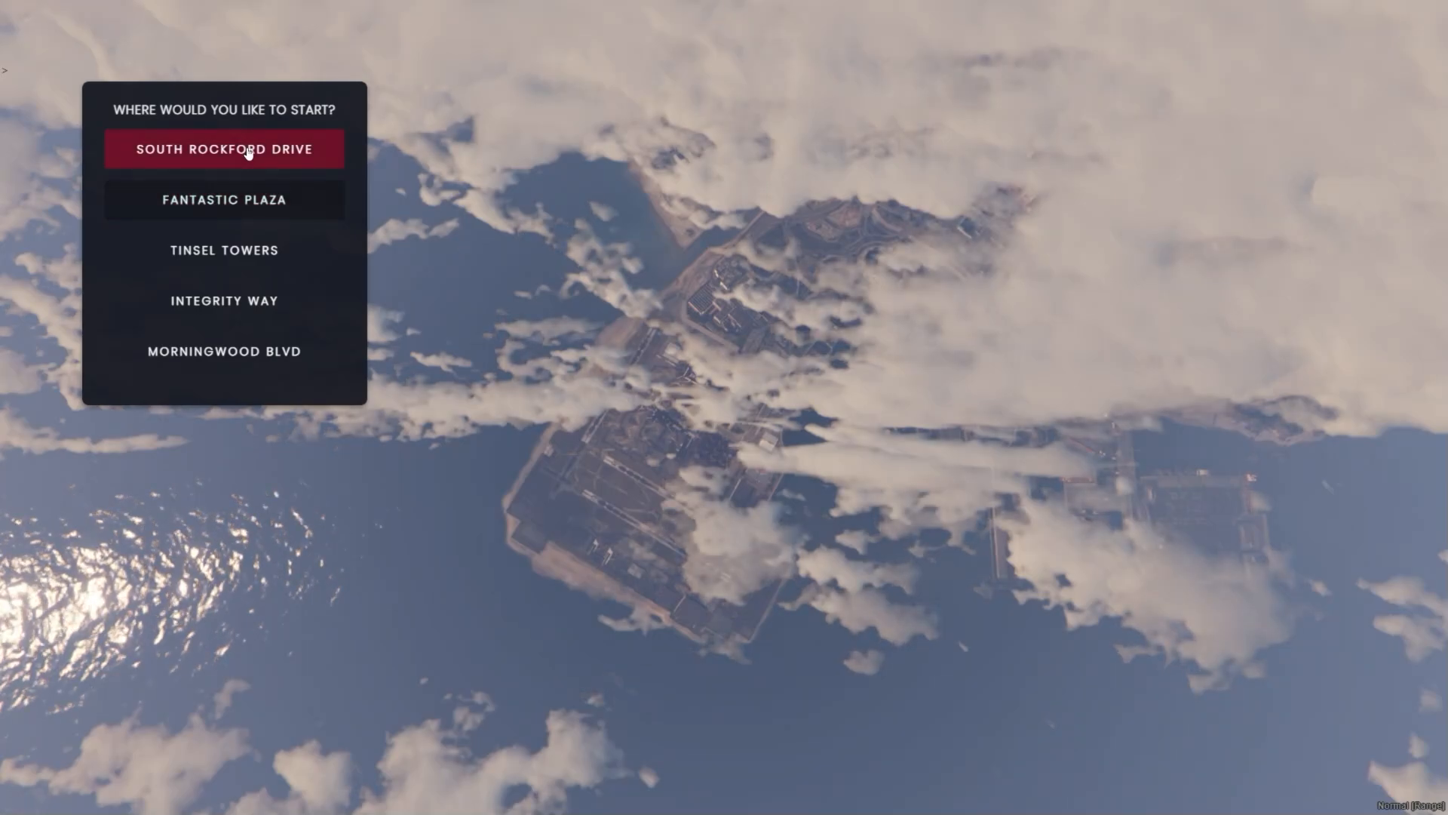
left_click(248, 151)
left_click(265, 415)
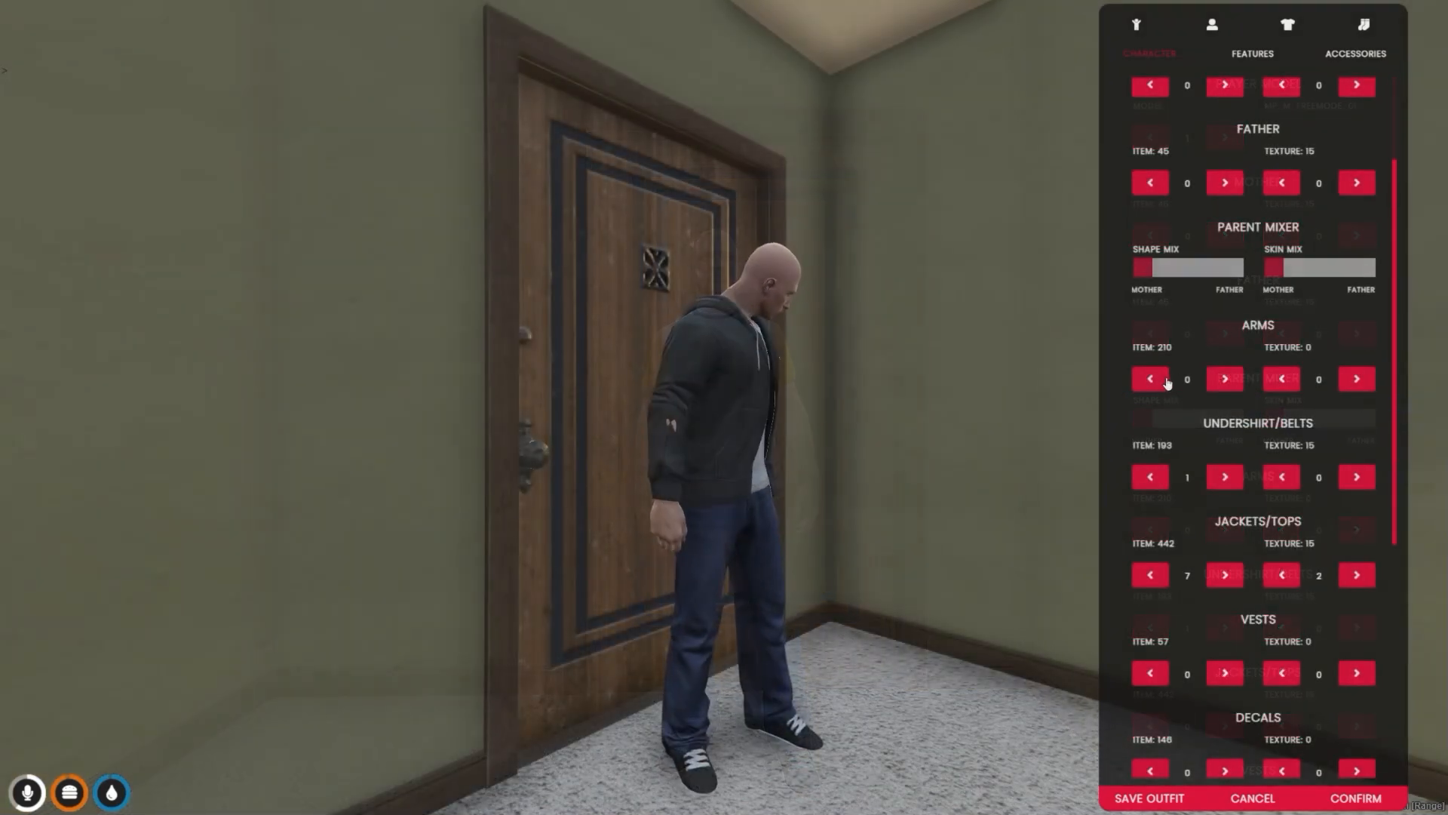
Step: Set the character's Arms item to 1 and change the pants to a different style
left_click(1225, 379)
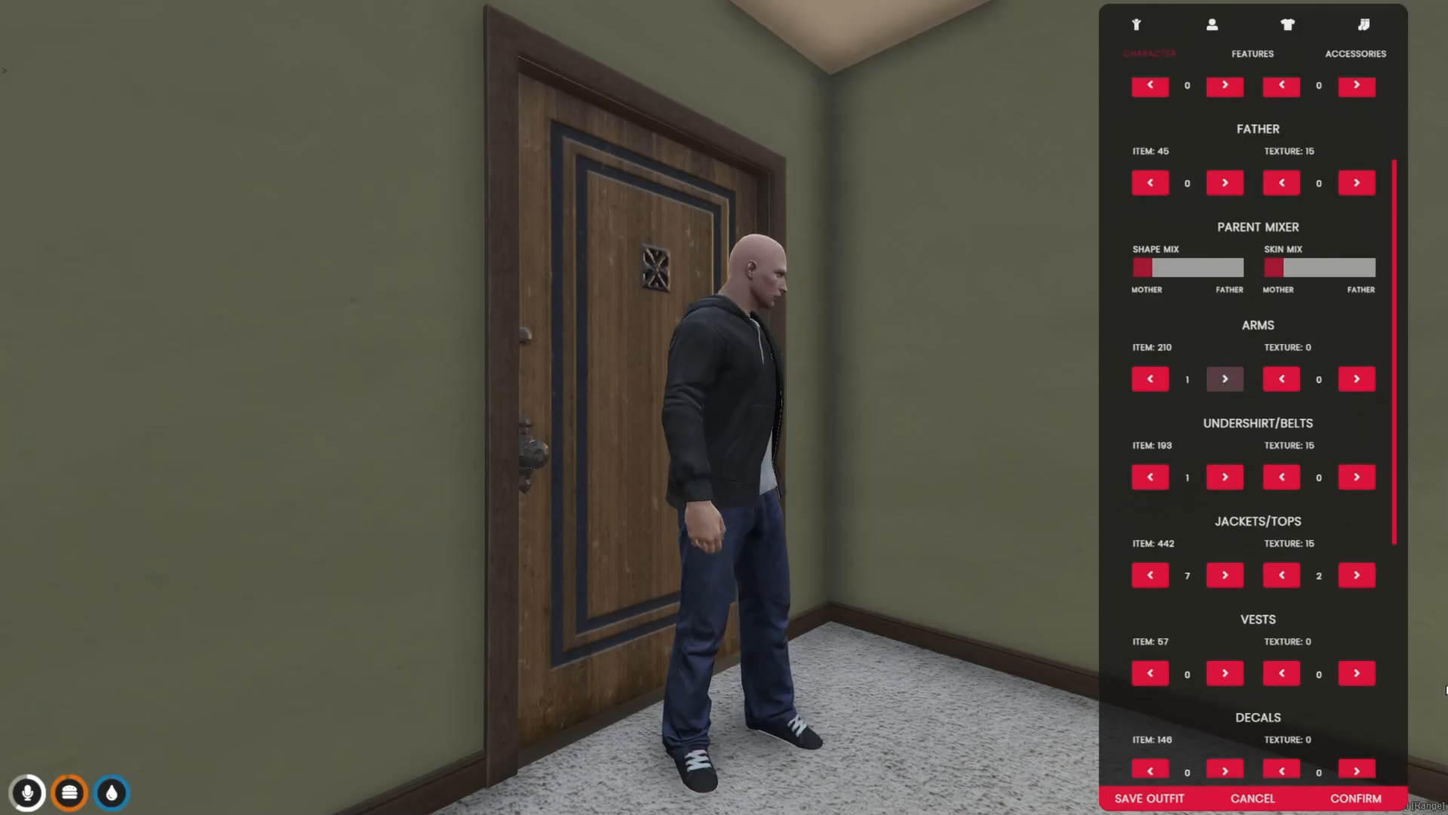
scroll(1314, 564, "down", 3)
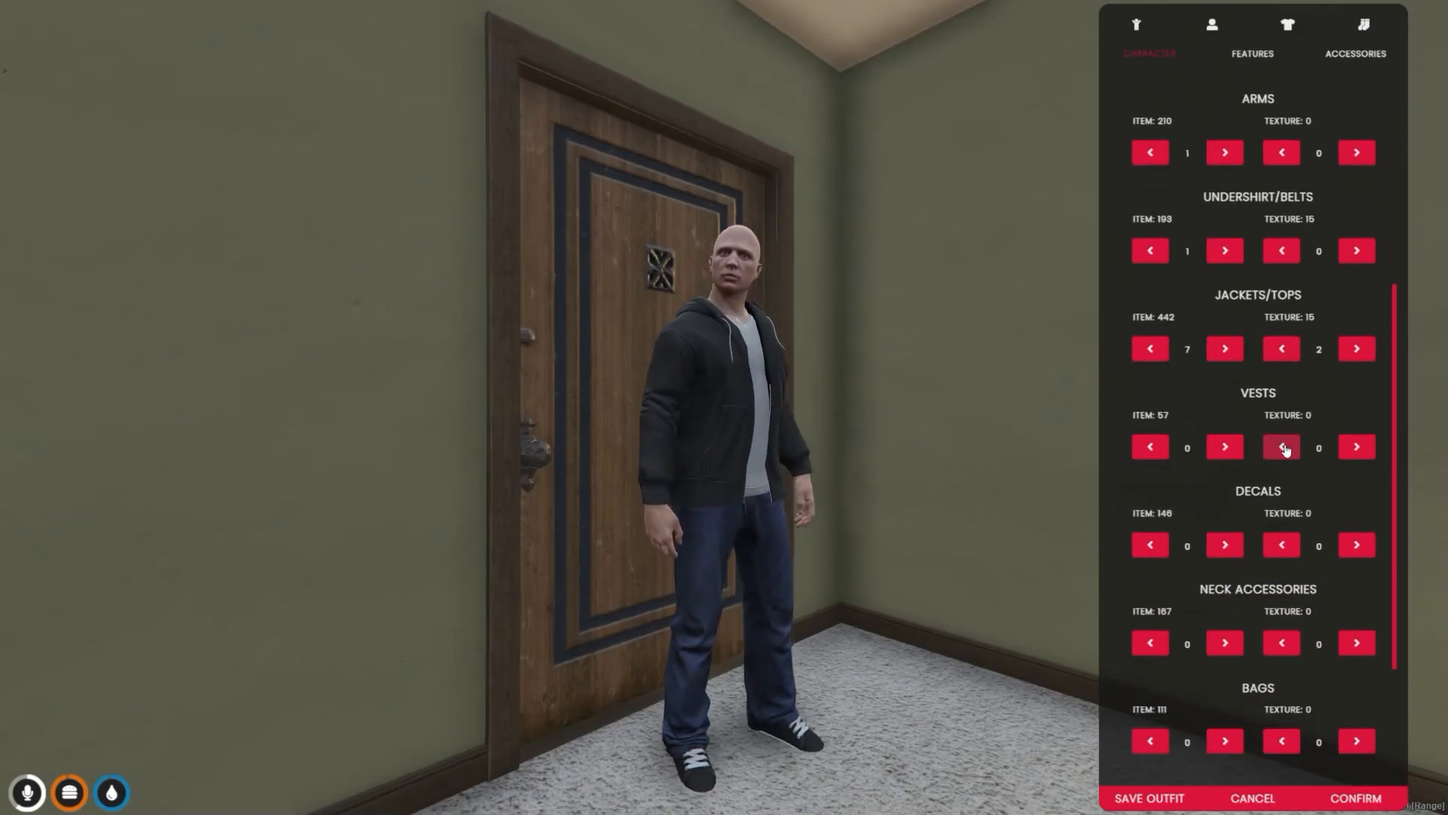
scroll(1282, 453, "down", 3)
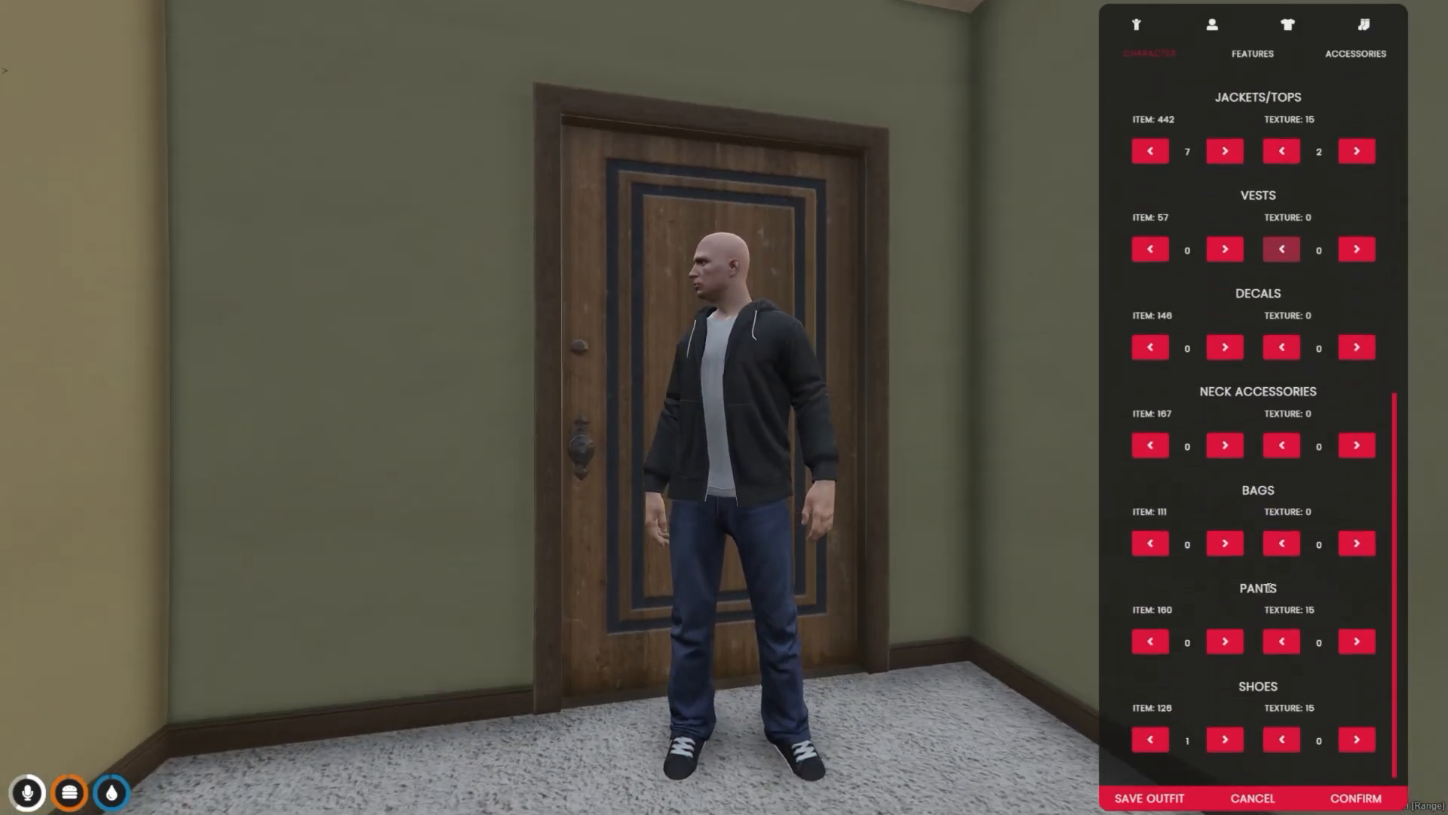
left_click(1228, 641)
left_click(1227, 640)
left_click(1227, 640)
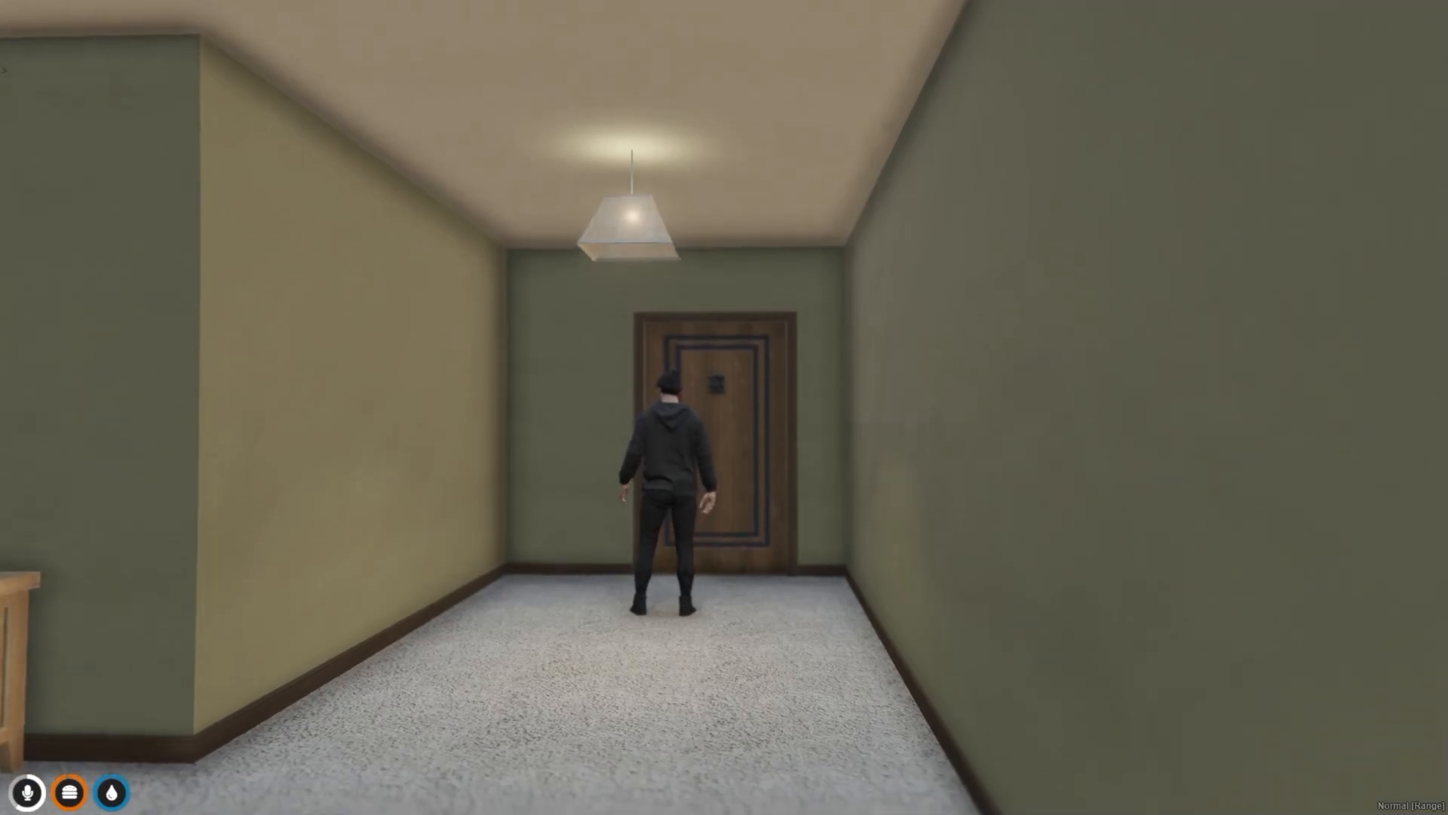
Step: Walk the character to the apartment door, target it, and leave the apartment
key("alt")
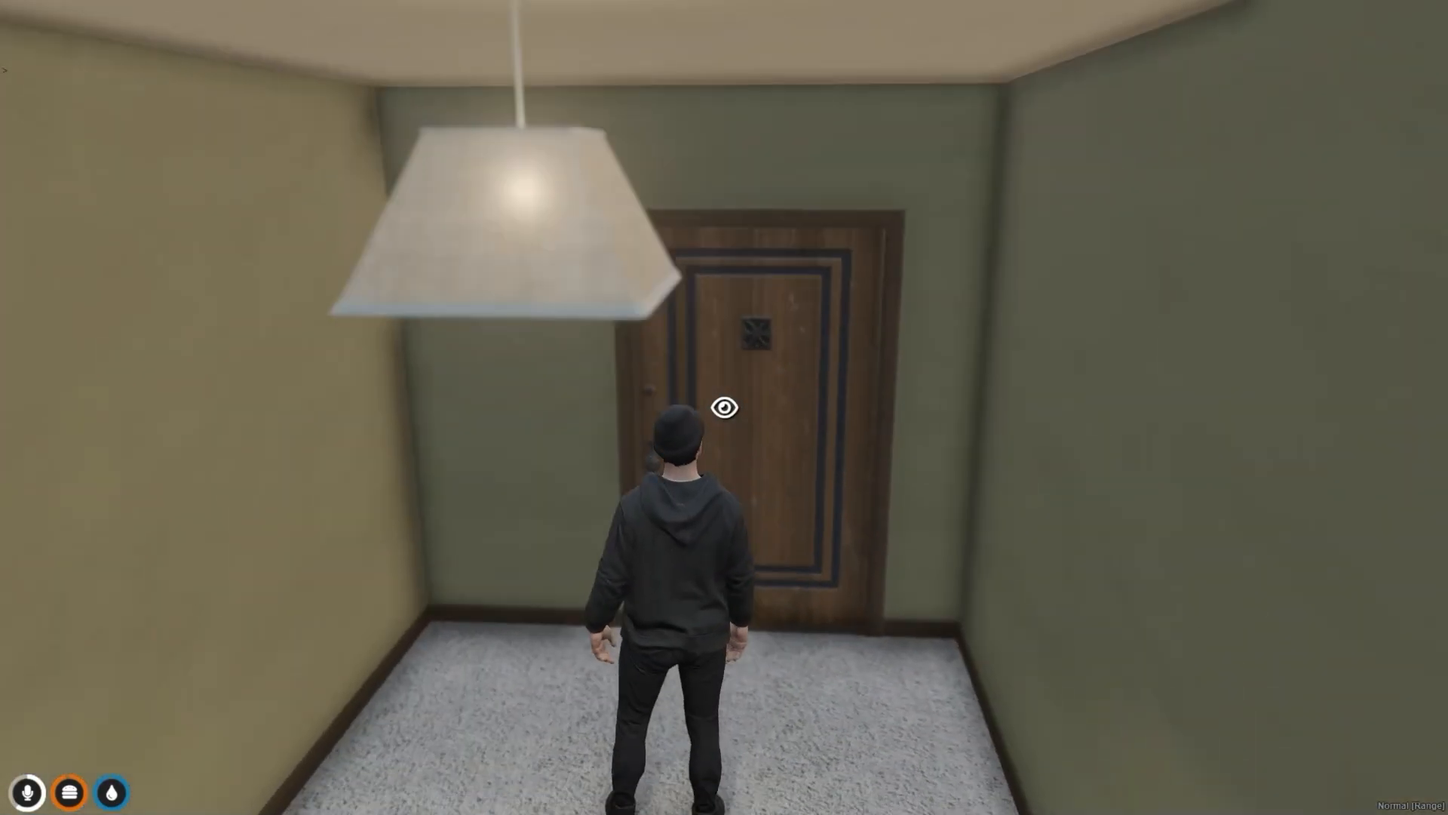
key("alt")
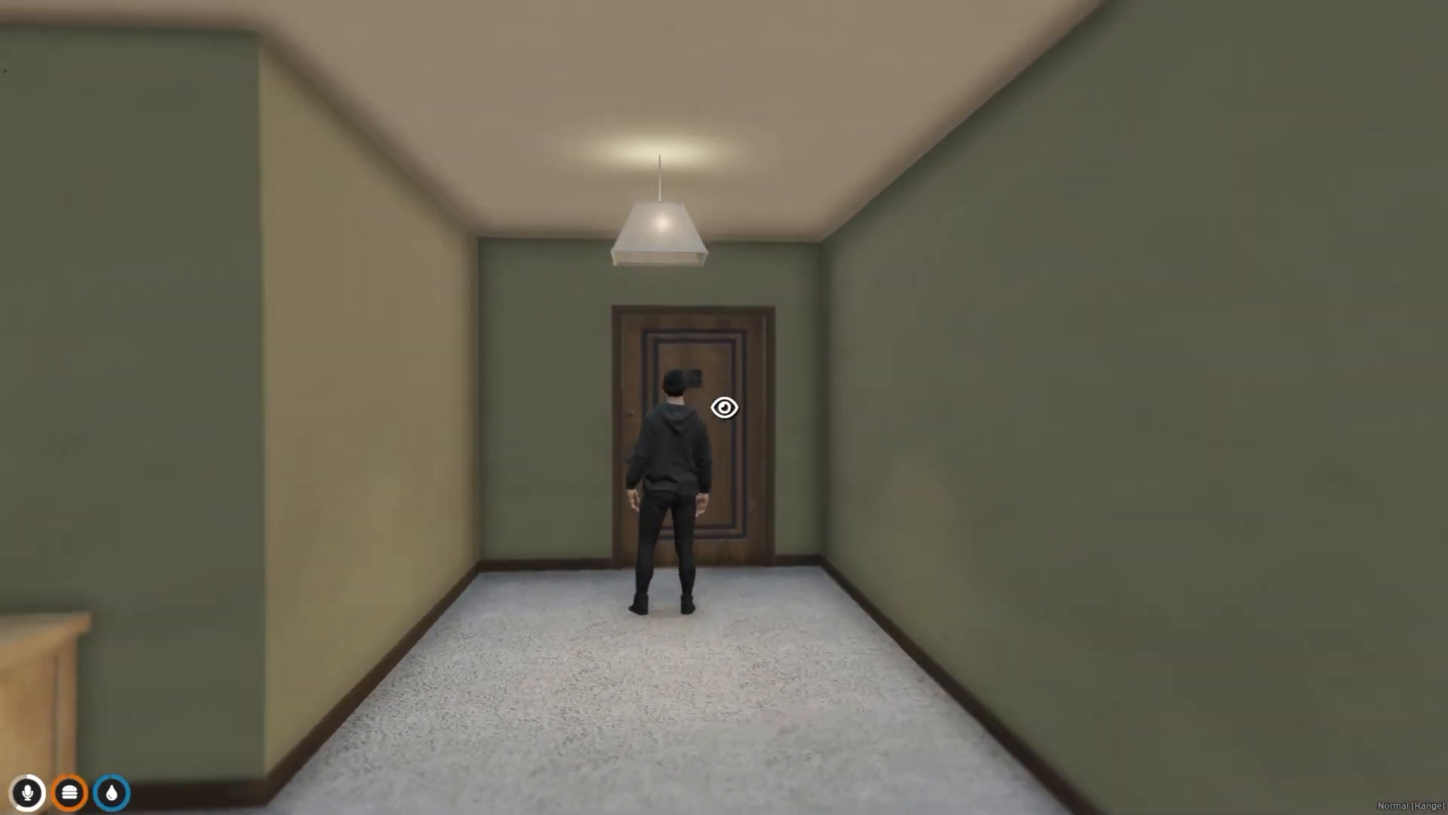
key("w")
key("alt")
key("w")
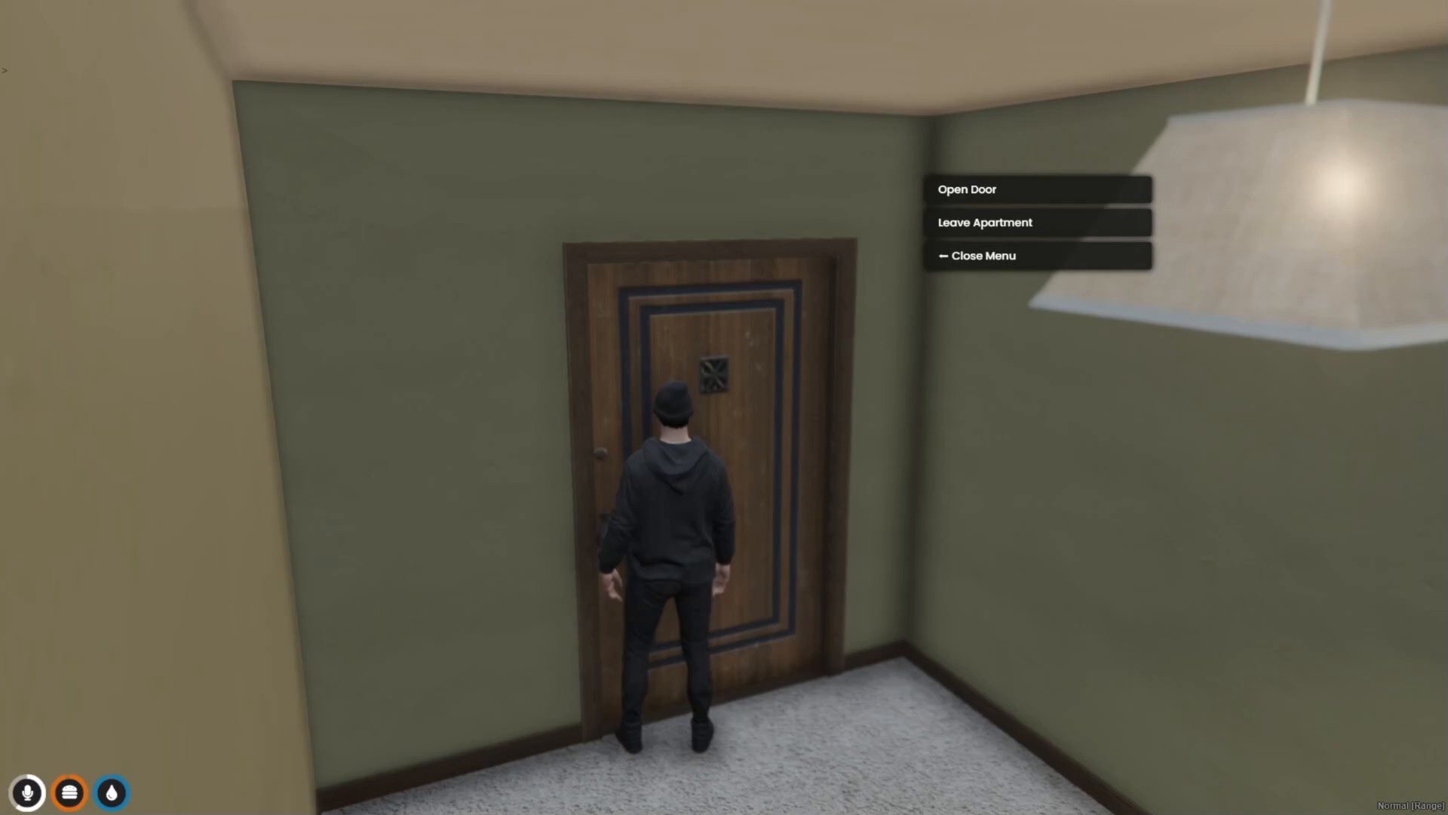
left_click(980, 223)
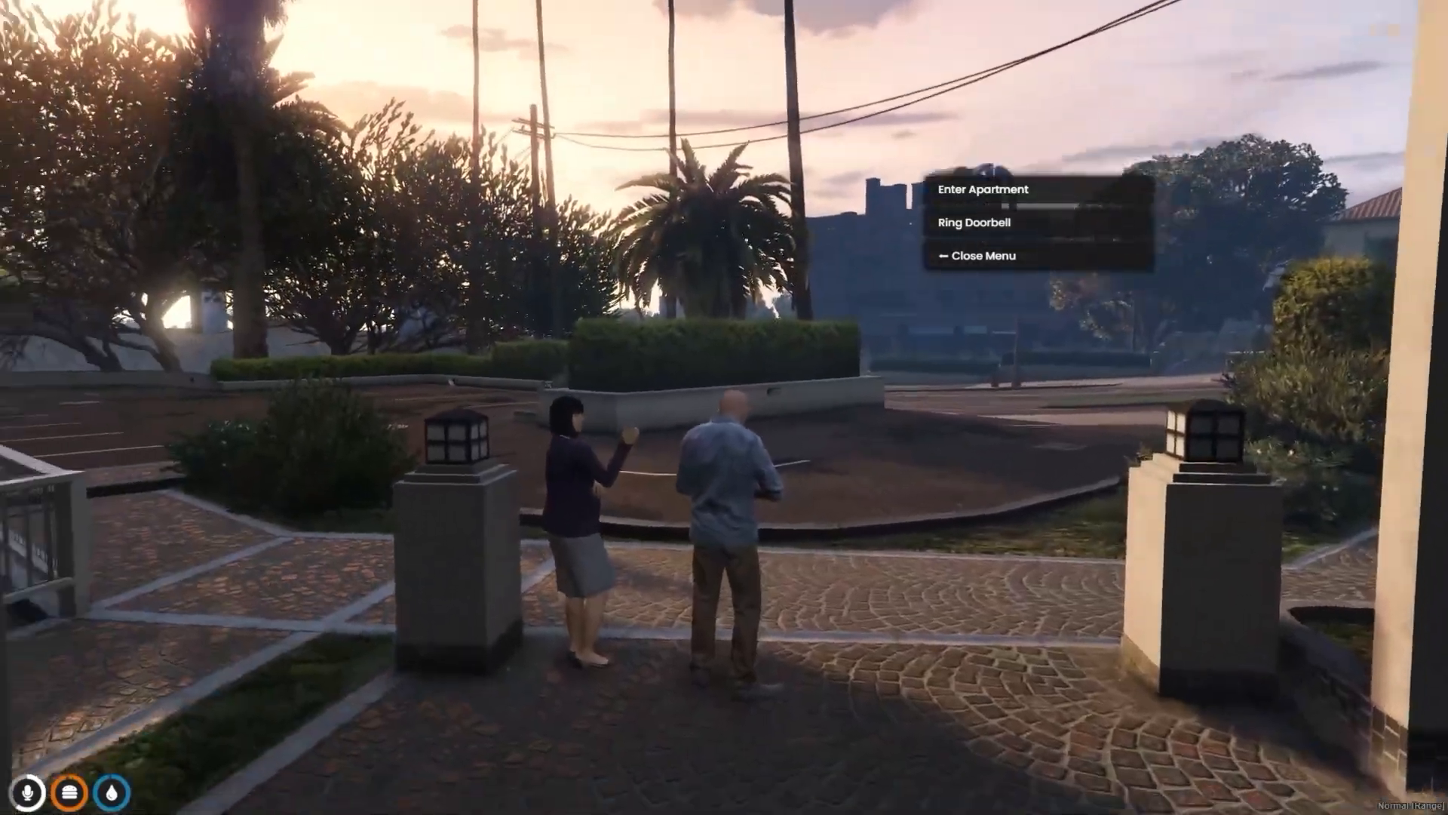
Step: Move the character away from the apartment entrance and out to the roadside pavement
key("w")
key("t")
key("w")
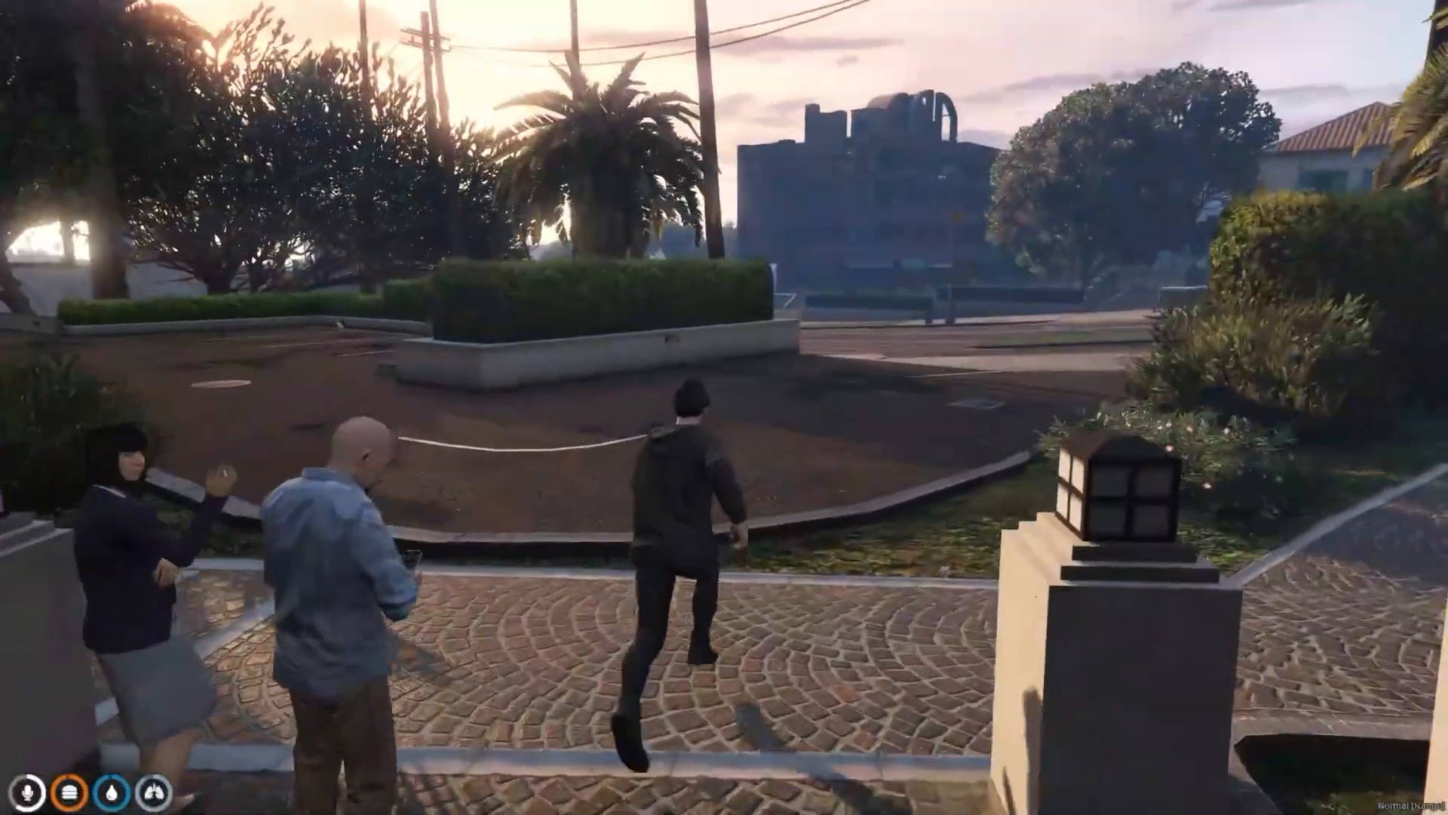
key("w")
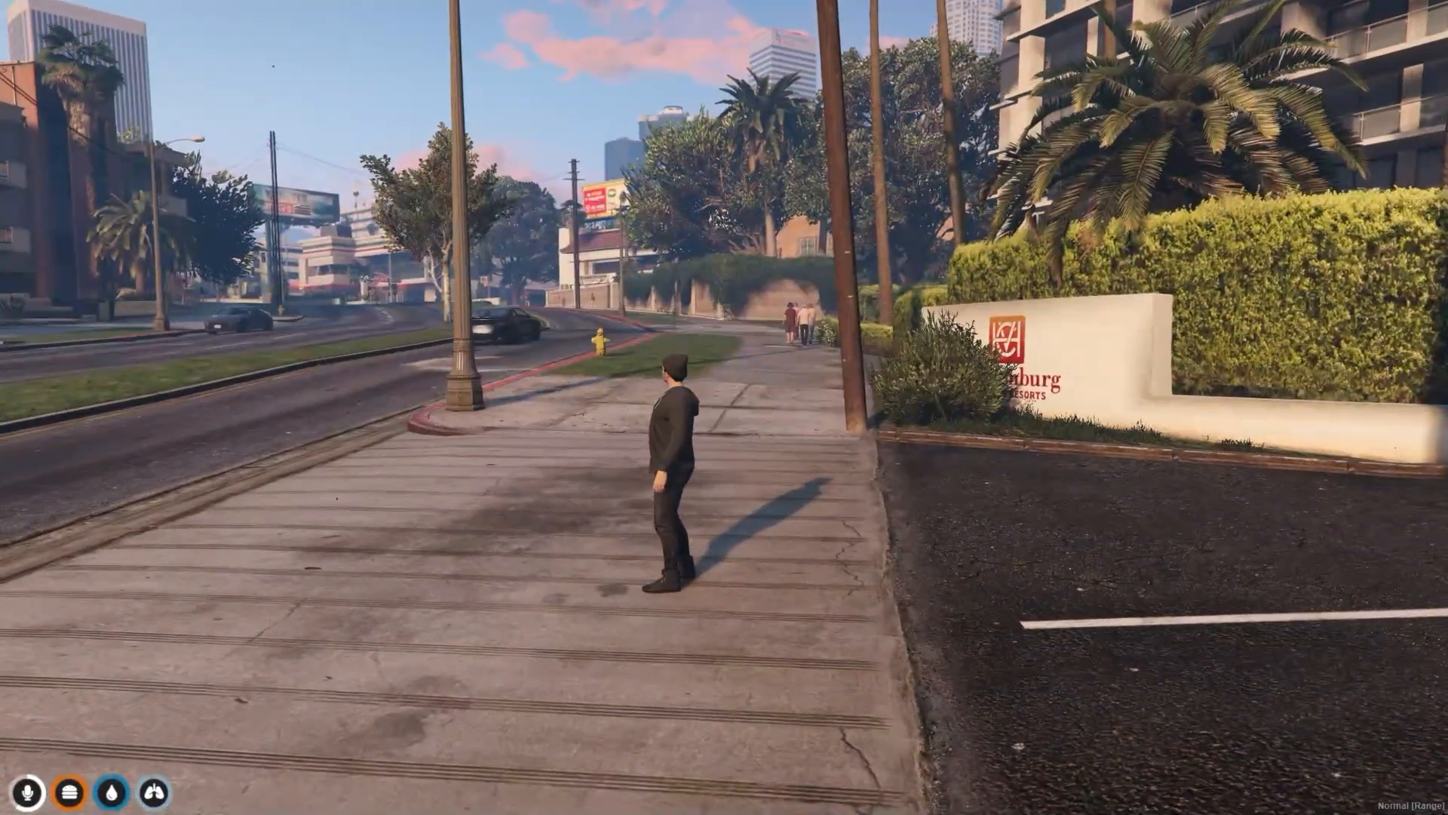
Step: Open the client console to inspect its output and close it again
key("Escape")
key("Escape")
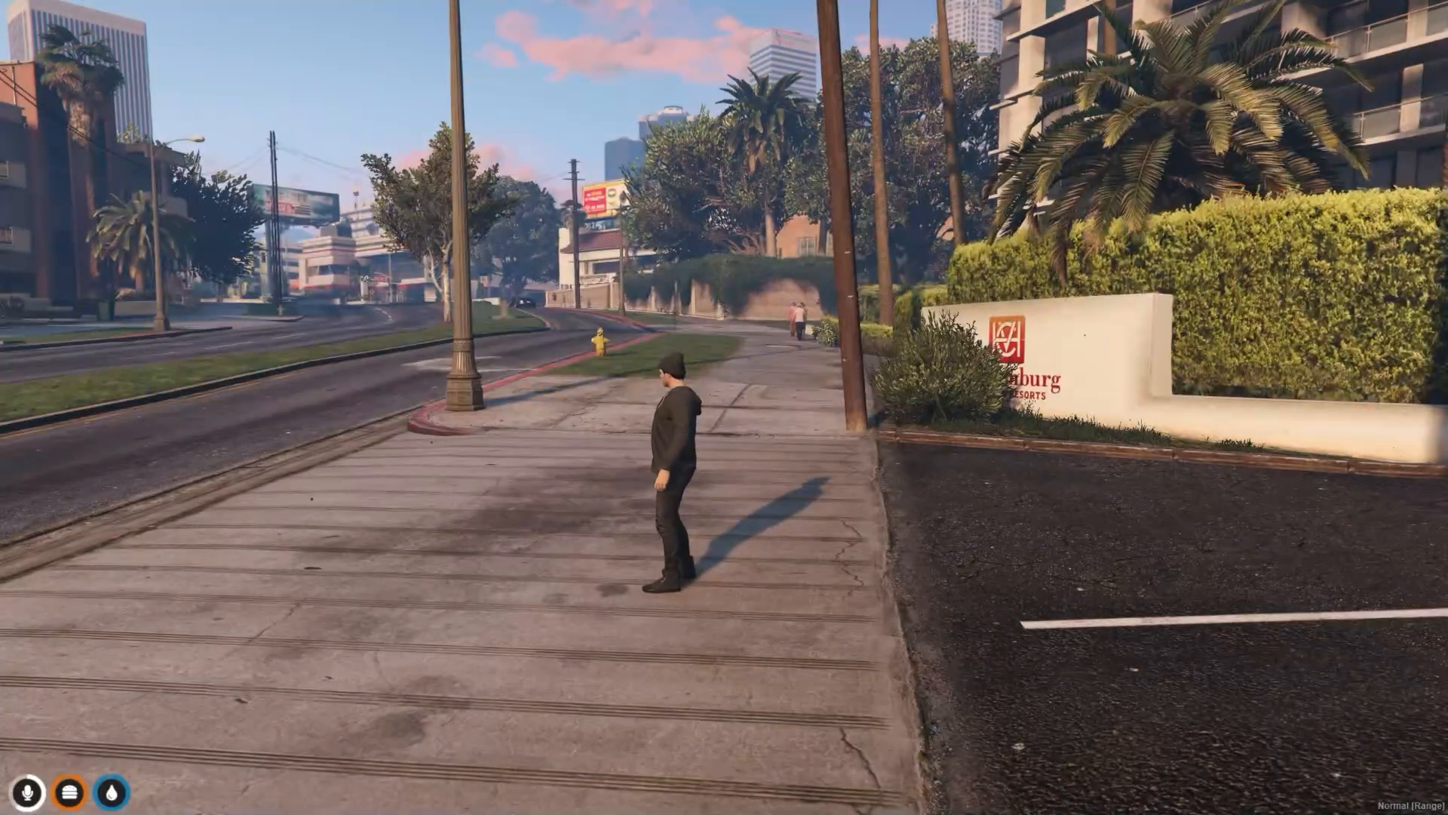
key("F8")
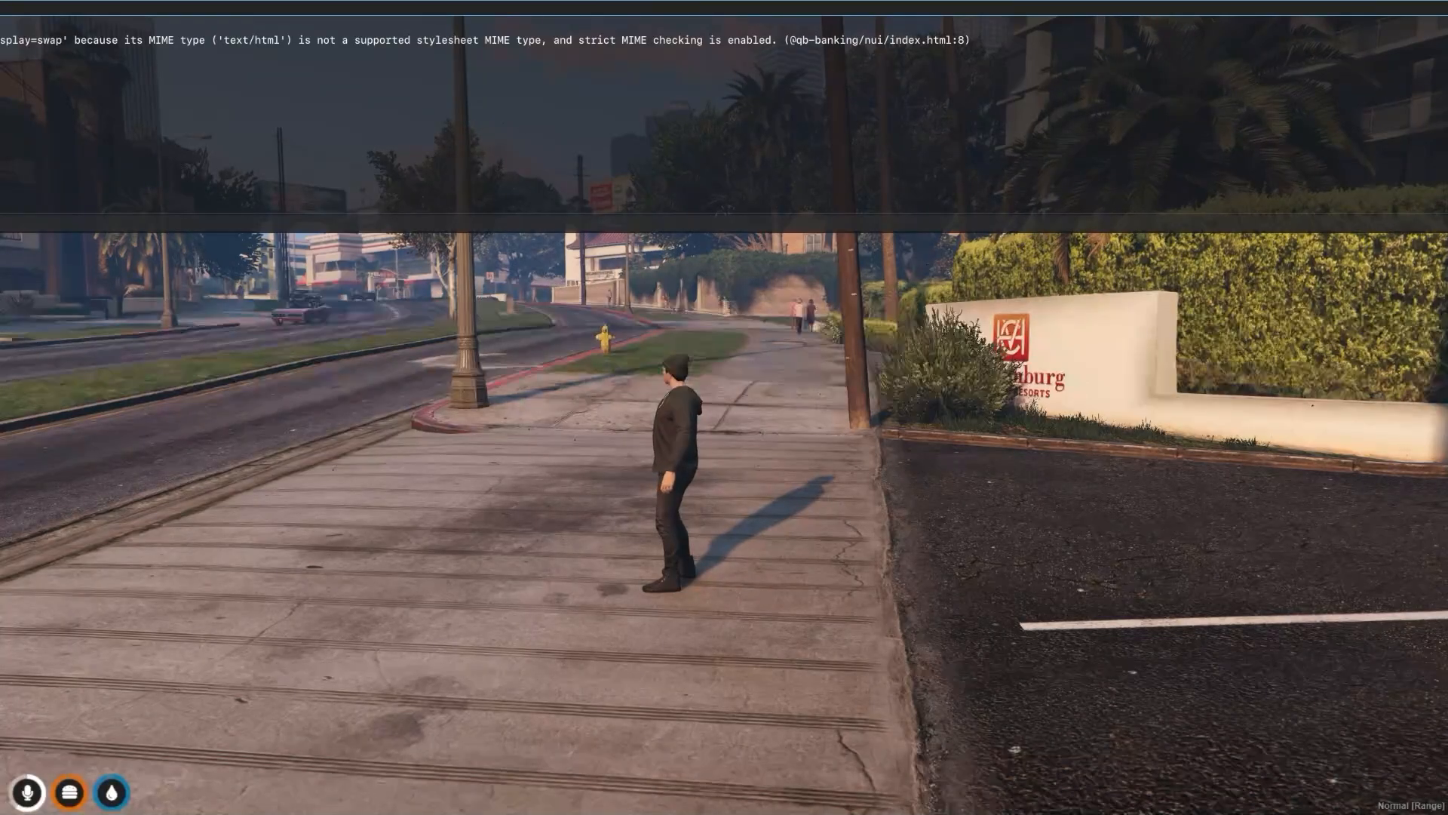
key("F8")
key("F8")
key("F8")
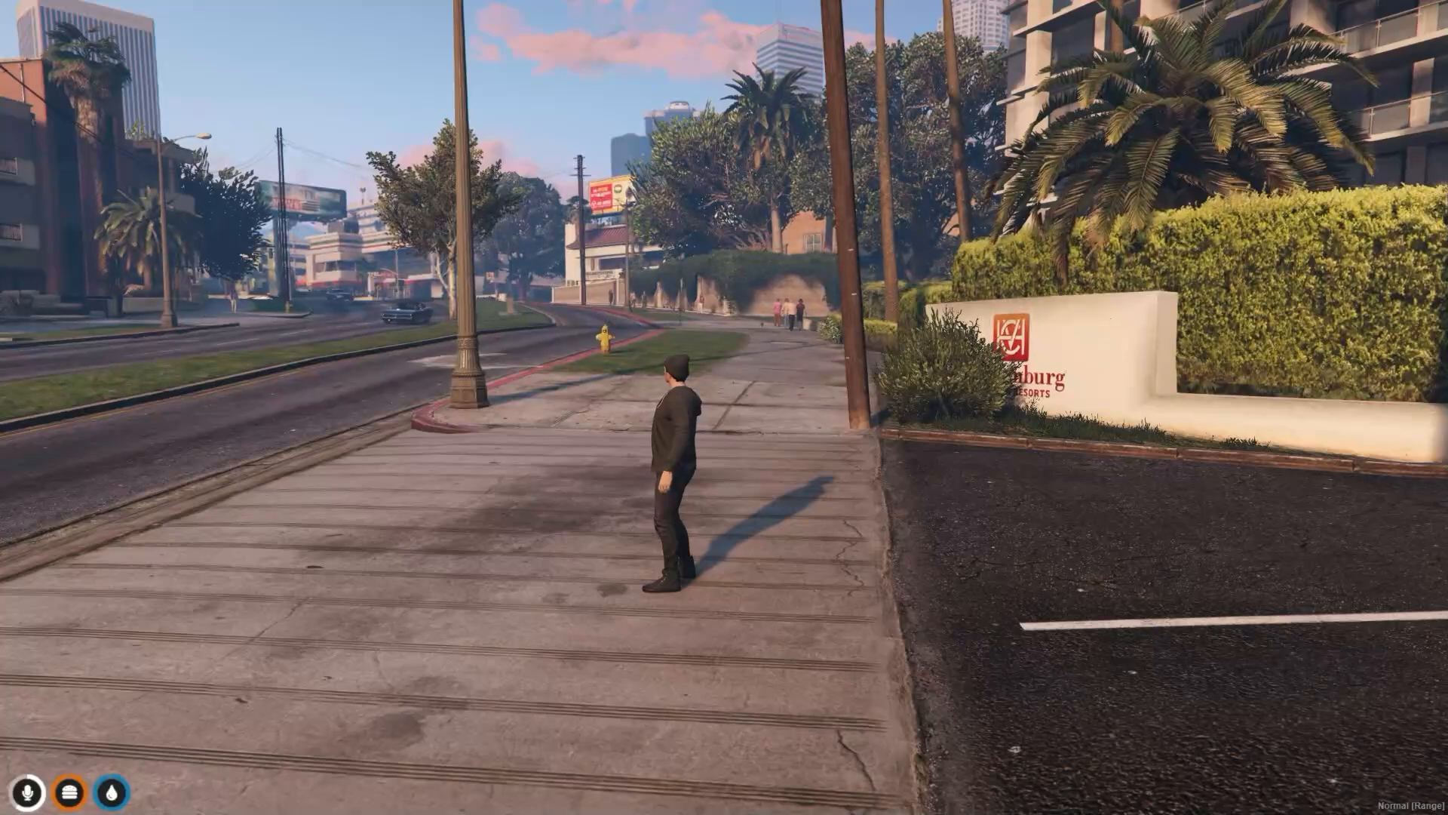
Step: Run the /admin chat command to open the Admin Menu
type("t")
type("admin")
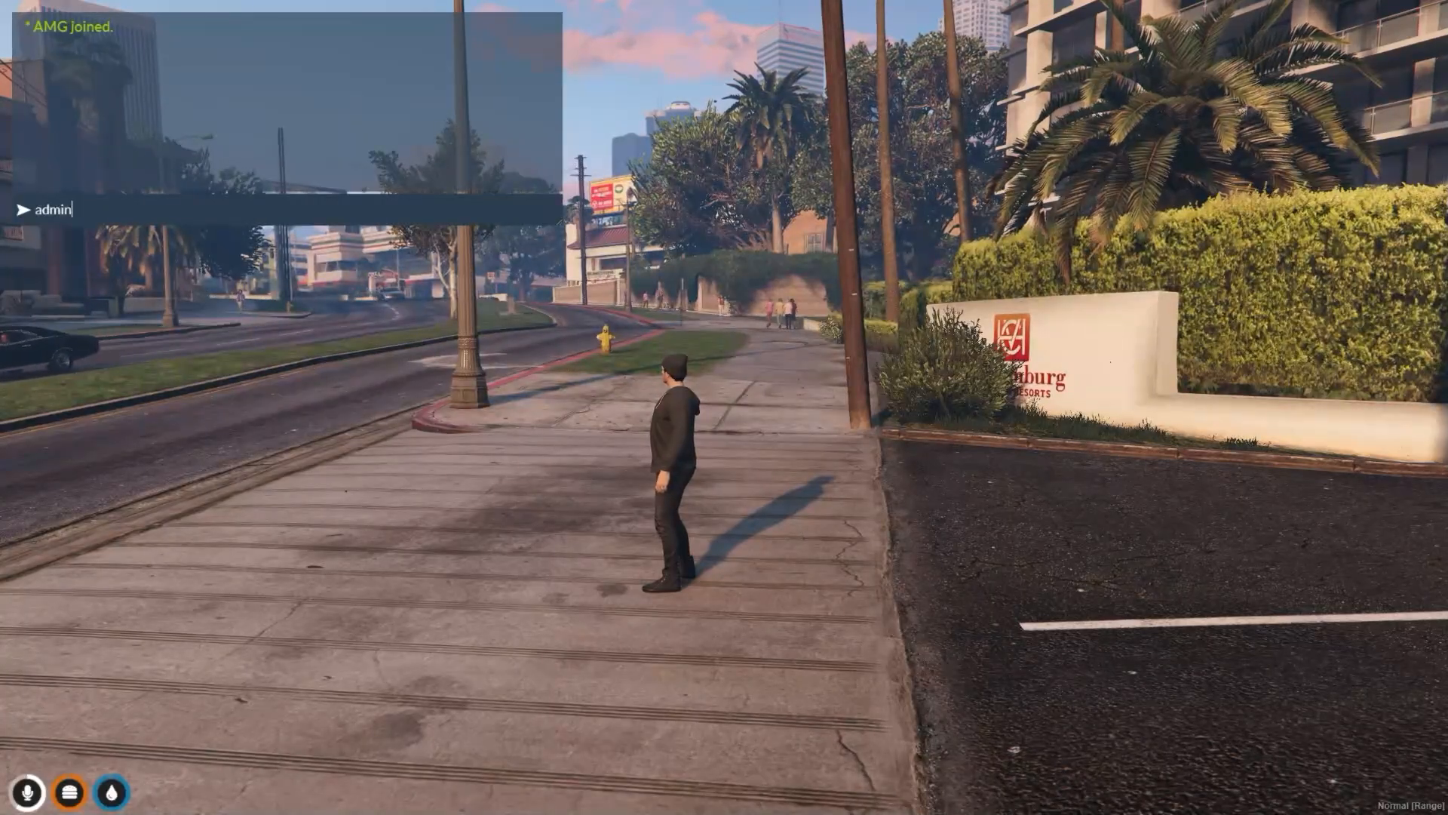
key("Return")
type("t")
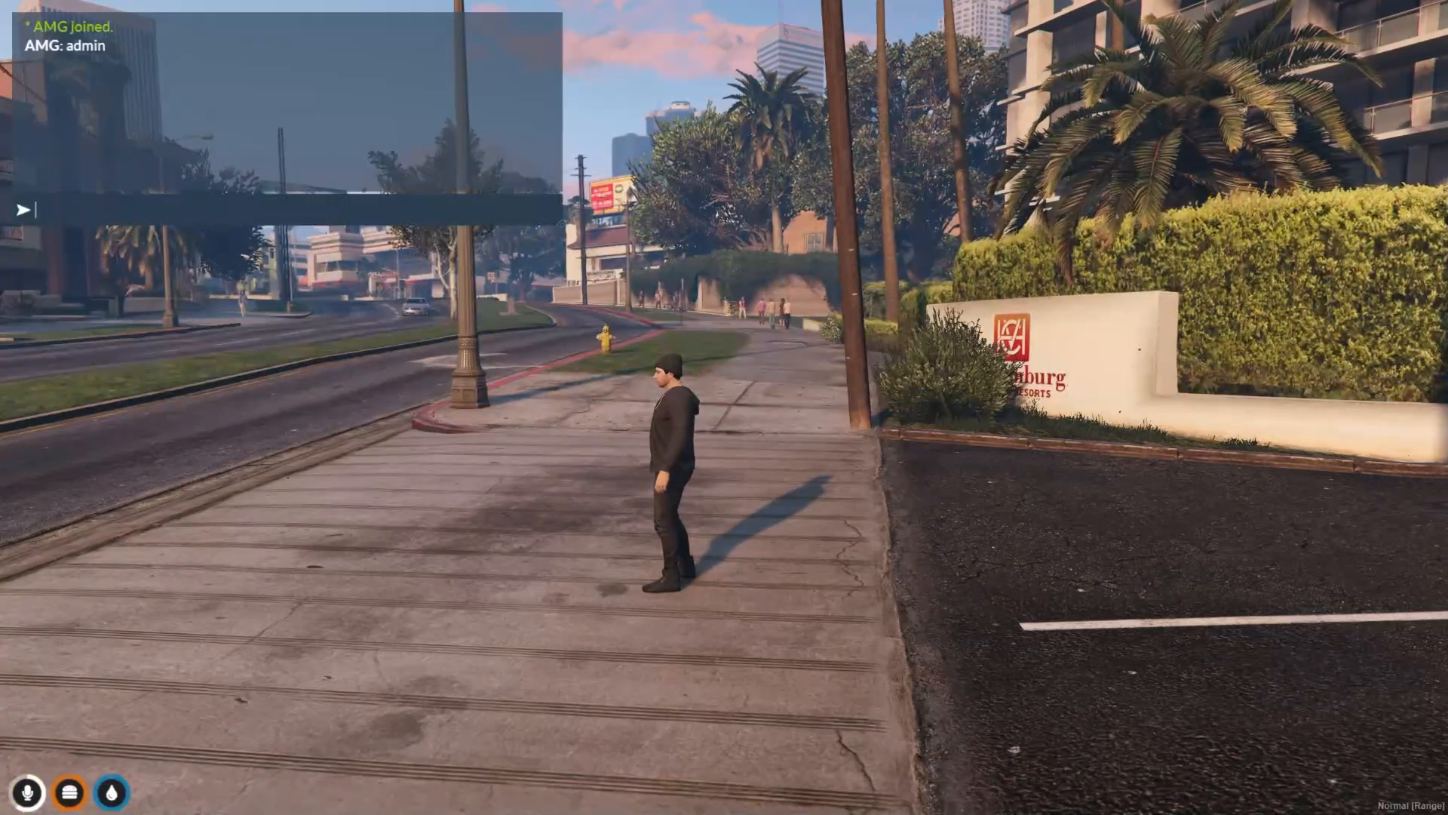
type("/admin")
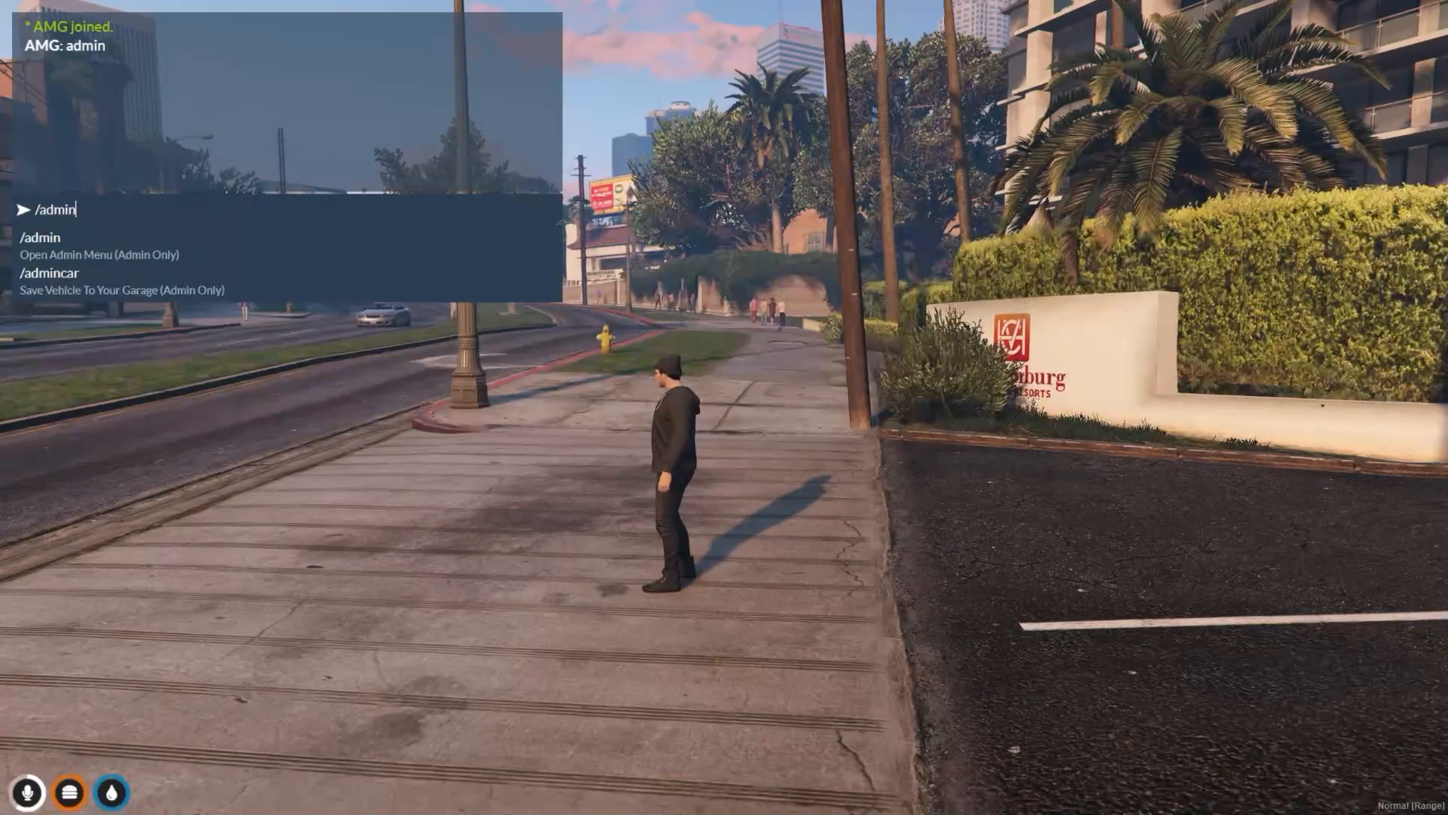
key("Return")
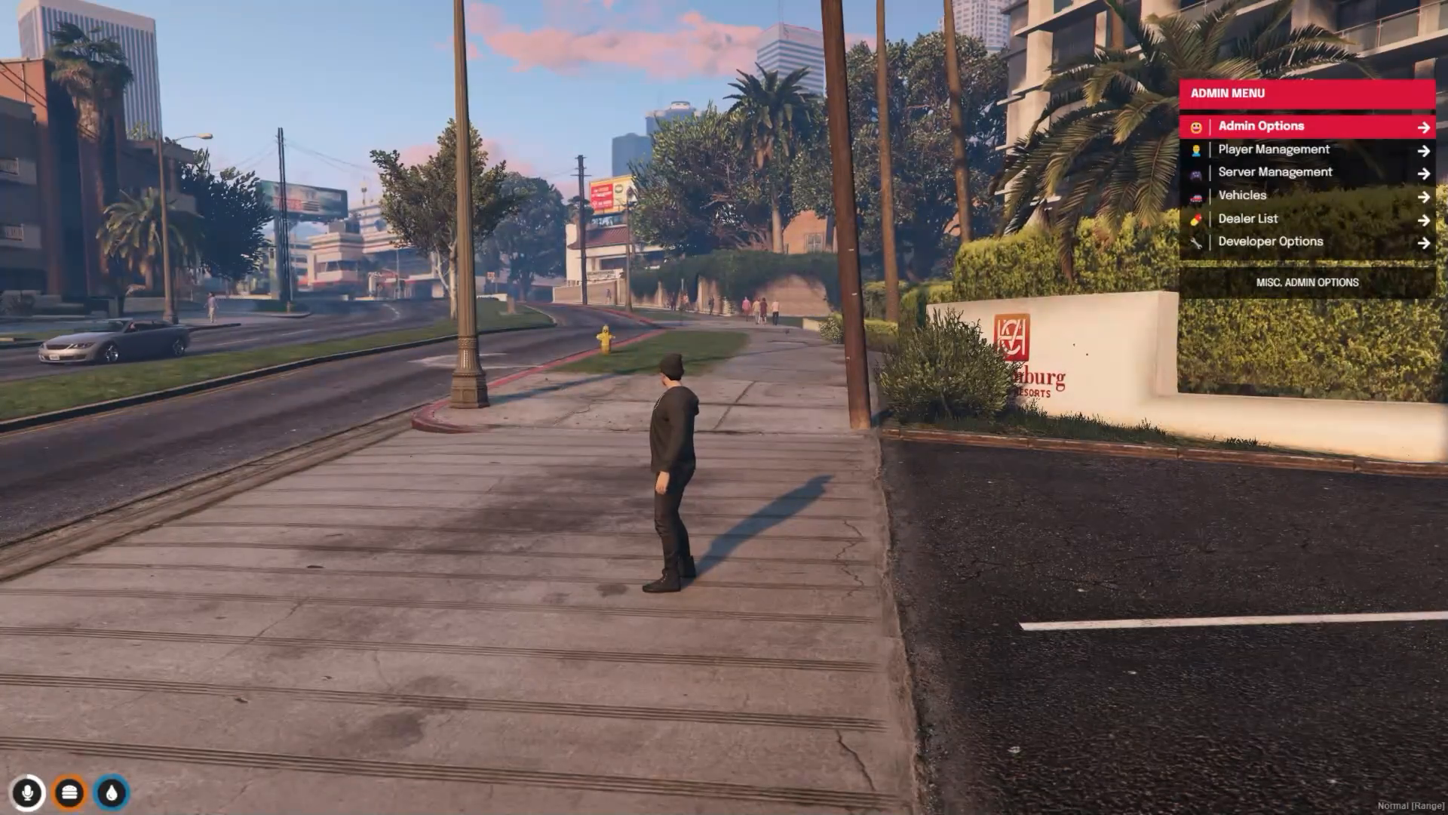
Step: Try to close the Admin Menu and bring up the client console
key("Escape")
key("Escape")
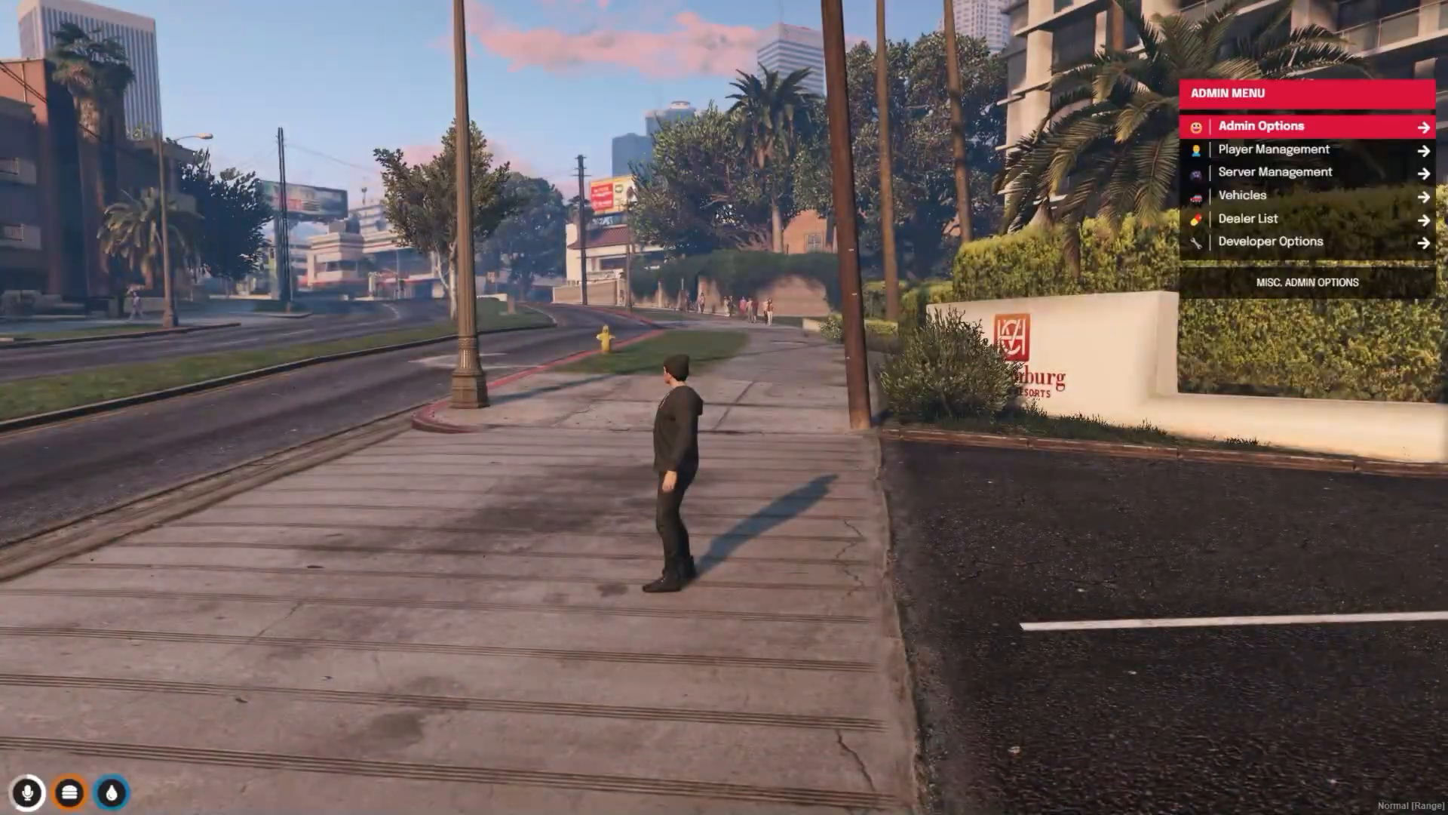
key("F8")
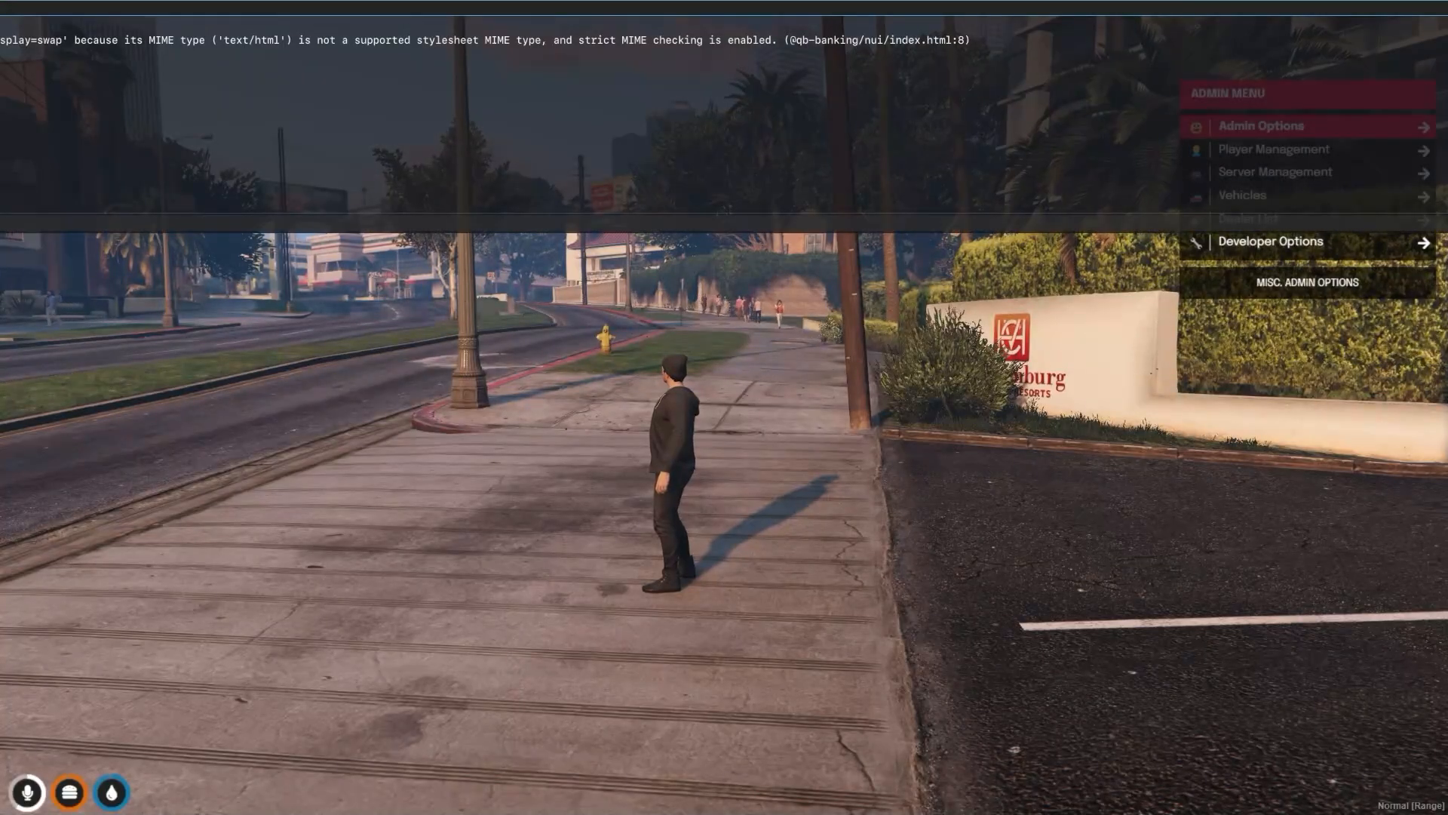